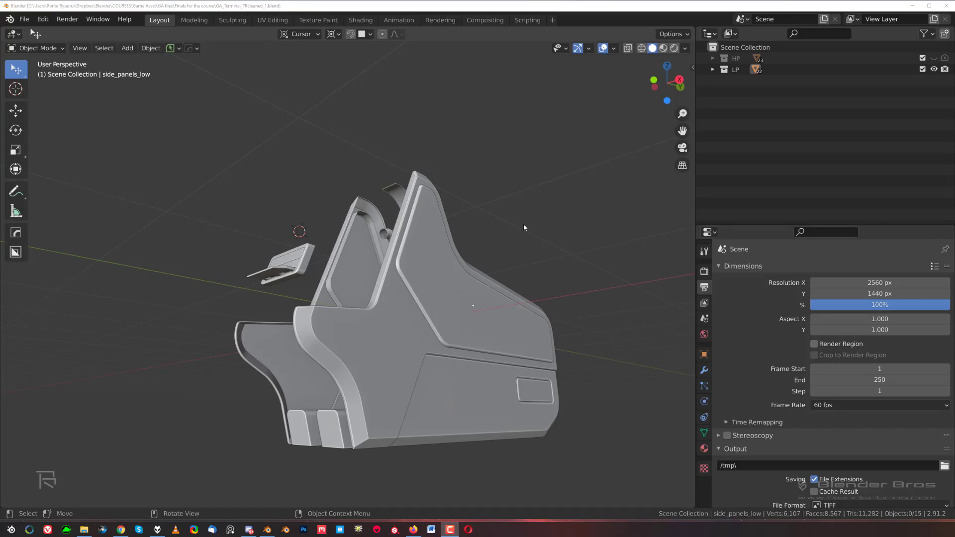
Step: Examine the main side frame's triangulated mesh in Edit Mode
{"action": "left_click", "coordinate": [413, 341]}
{"action": "key", "text": "Tab"}
{"action": "mouse_move", "coordinate": [458, 308]}
{"action": "middle_mouse_down"}
{"action": "mouse_move", "coordinate": [416, 324]}
{"action": "mouse_move", "coordinate": [407, 343]}
{"action": "mouse_move", "coordinate": [451, 356]}
{"action": "mouse_move", "coordinate": [453, 294]}
{"action": "middle_mouse_up"}
{"action": "scroll", "coordinate": [406, 351], "scroll_direction": "up", "scroll_amount": 2}
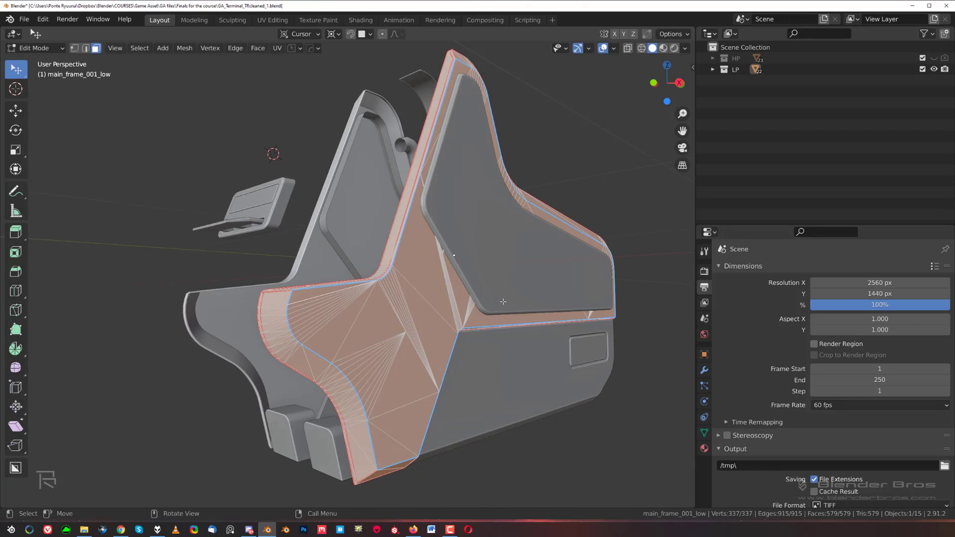
{"action": "middle_click_drag", "start_coordinate": [315, 297], "coordinate": [366, 291]}
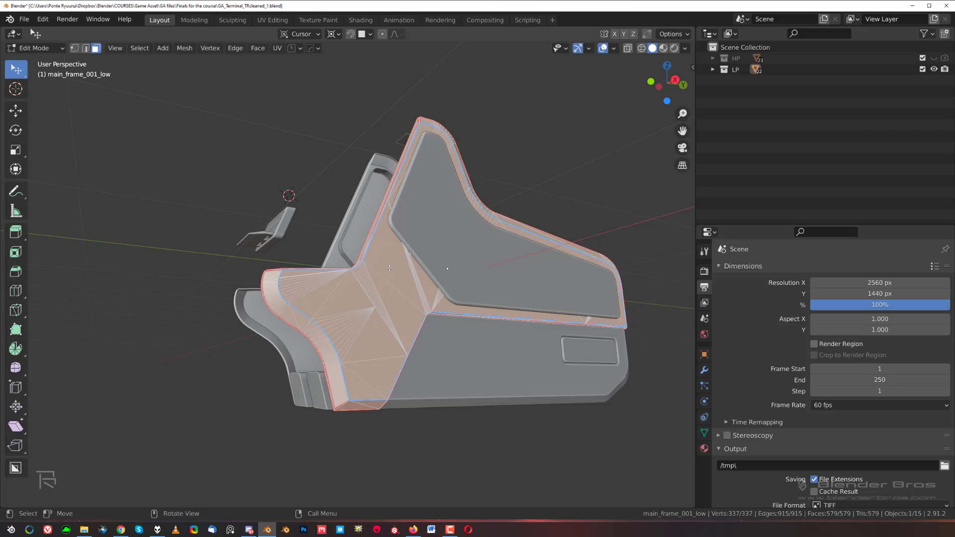
{"action": "middle_click_drag", "start_coordinate": [378, 246], "coordinate": [467, 301]}
Step: Reveal all hidden objects and check the meshes of the front body parts and core panel in Edit Mode
{"action": "key", "text": "Tab"}
{"action": "key", "text": "alt+h"}
{"action": "left_click", "coordinate": [363, 182]}
{"action": "scroll", "coordinate": [430, 243], "scroll_direction": "up", "scroll_amount": 1}
{"action": "key", "text": "Tab"}
{"action": "left_click", "coordinate": [485, 243]}
{"action": "key", "text": "Tab"}
{"action": "left_click", "coordinate": [370, 125]}
{"action": "key", "text": "Tab"}
{"action": "left_click", "coordinate": [432, 146]}
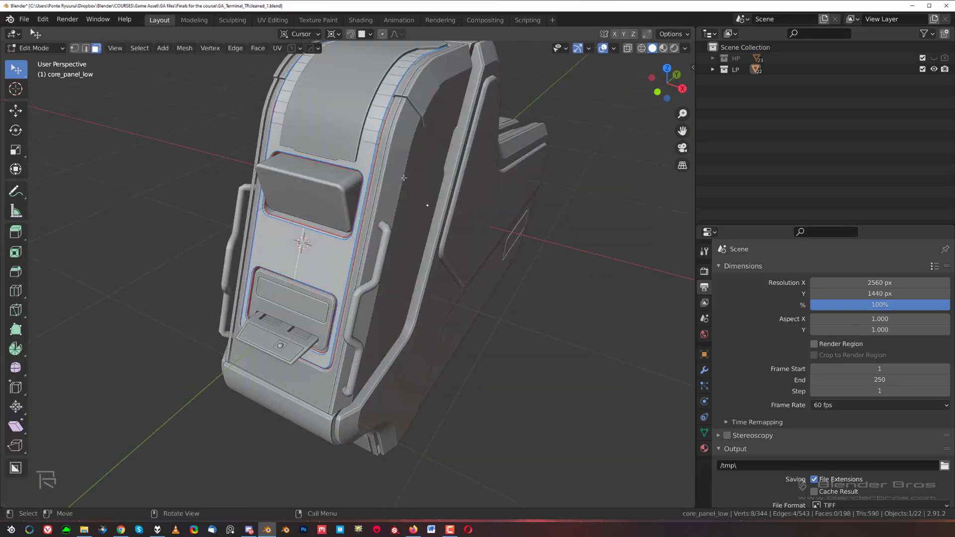
Step: Check the top panel's mesh in Edit Mode and return to Object Mode
{"action": "key", "text": "Tab"}
{"action": "left_click", "coordinate": [345, 112]}
{"action": "key", "text": "Tab"}
{"action": "left_click", "coordinate": [428, 140]}
{"action": "key", "text": "Tab"}
{"action": "left_click", "coordinate": [446, 179]}
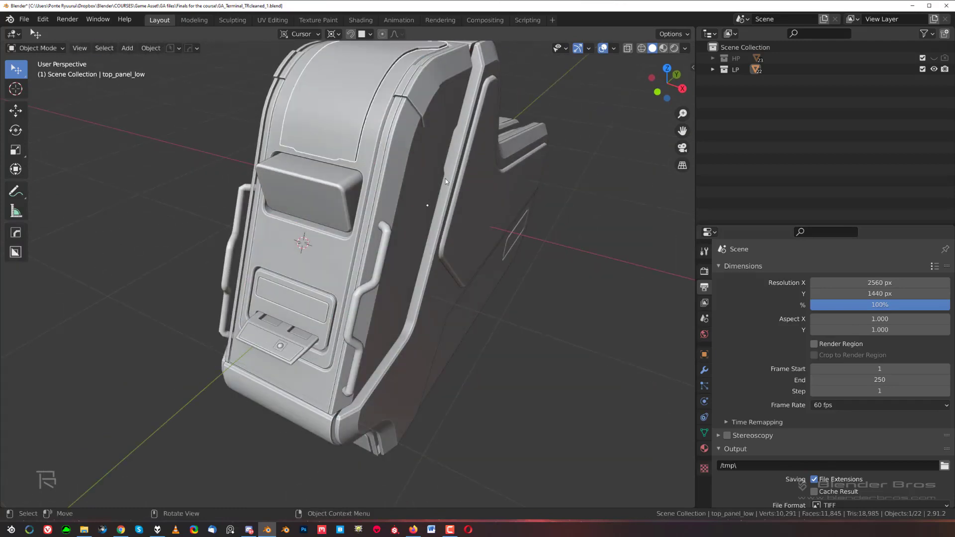
Step: Isolate the main side frame in local view and examine its triangulated faces in Edit Mode
{"action": "left_click", "coordinate": [432, 274]}
{"action": "middle_click_drag", "start_coordinate": [490, 285], "coordinate": [457, 239]}
{"action": "key", "text": "ctrl+f"}
{"action": "key", "text": "Tab"}
{"action": "left_click", "coordinate": [502, 251]}
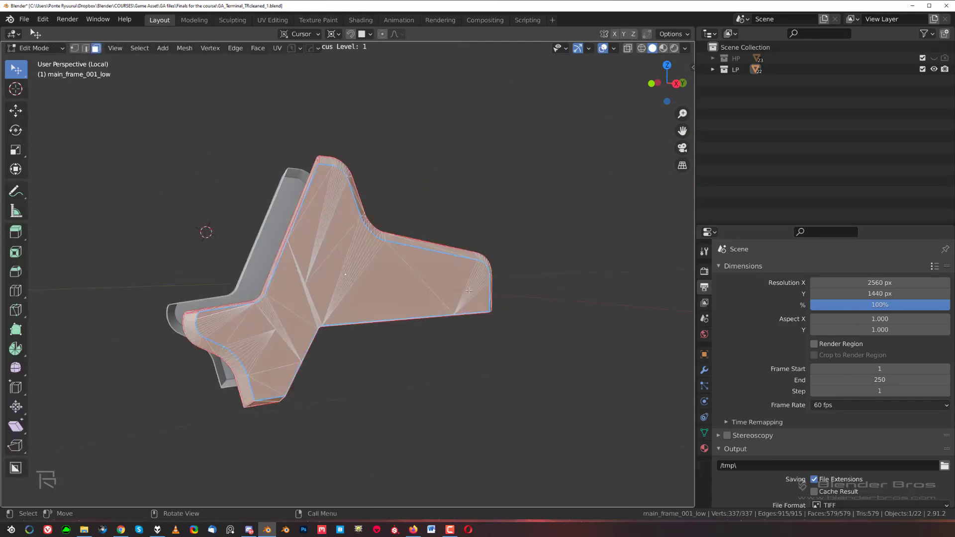
{"action": "scroll", "coordinate": [397, 268], "scroll_direction": "up", "scroll_amount": 3}
{"action": "middle_click_drag", "start_coordinate": [241, 312], "coordinate": [367, 304], "text": "shift"}
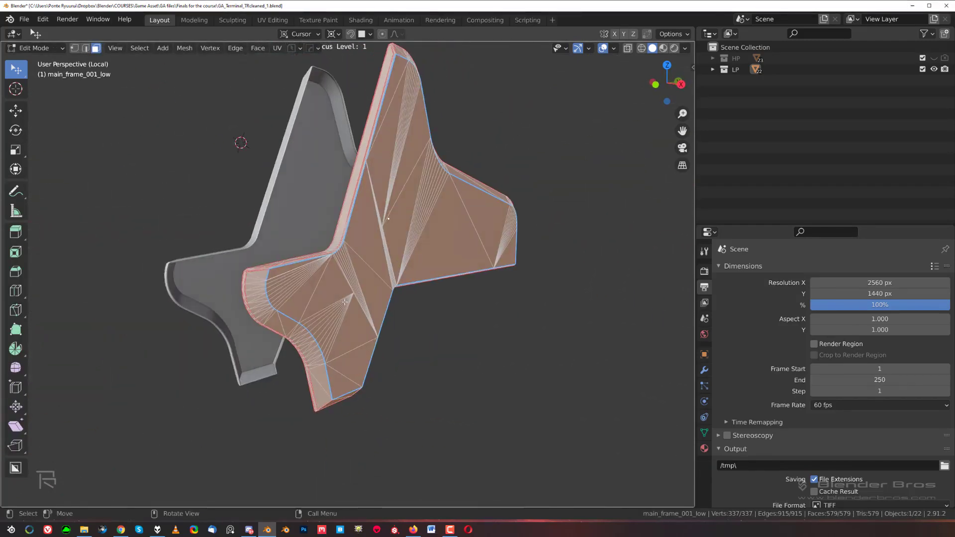
Step: Run the HOps Clean Mesh operation on the isolated main frame
{"action": "key", "text": "Tab"}
{"action": "key", "text": "q"}
{"action": "mouse_move", "coordinate": [370, 224]}
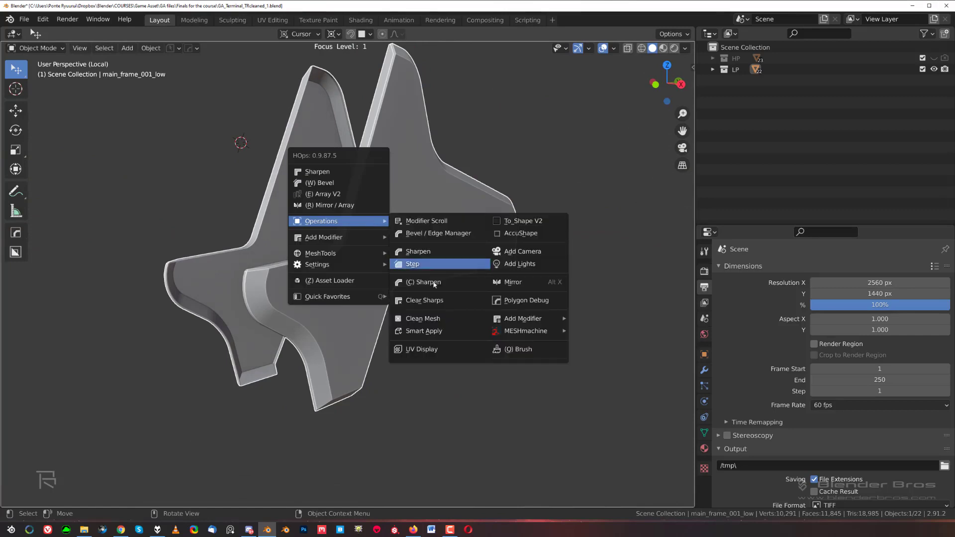
{"action": "left_click", "coordinate": [447, 320]}
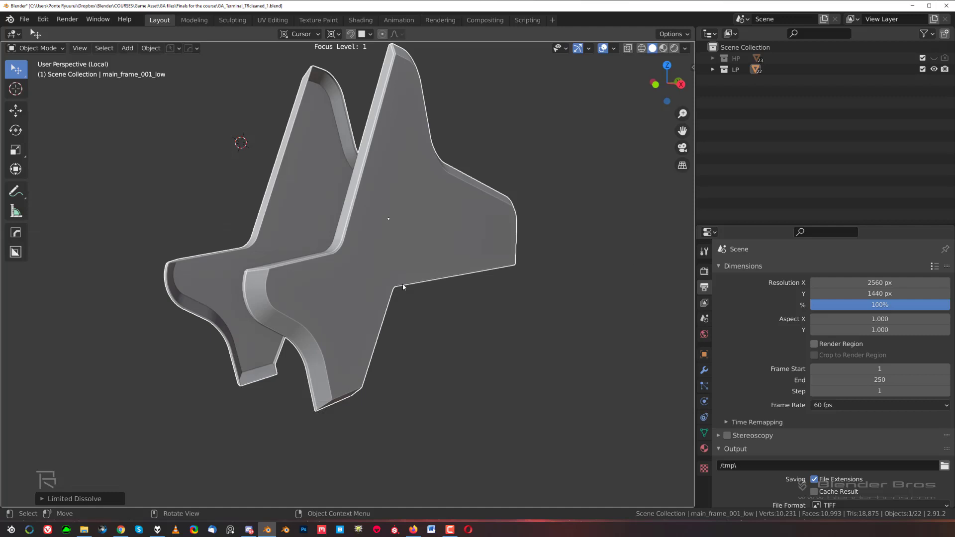
Step: Inspect the cleaned edge flow along the main frame's front curved rim and corner
{"action": "key", "text": "Tab"}
{"action": "scroll", "coordinate": [403, 287], "scroll_direction": "up", "scroll_amount": 3}
{"action": "middle_click_drag", "start_coordinate": [403, 287], "coordinate": [450, 222]}
{"action": "middle_click_drag", "start_coordinate": [408, 328], "coordinate": [359, 277]}
{"action": "middle_click_drag", "start_coordinate": [217, 224], "coordinate": [349, 282]}
{"action": "scroll", "coordinate": [349, 283], "scroll_direction": "up", "scroll_amount": 2}
{"action": "scroll", "coordinate": [354, 295], "scroll_direction": "down", "scroll_amount": 1}
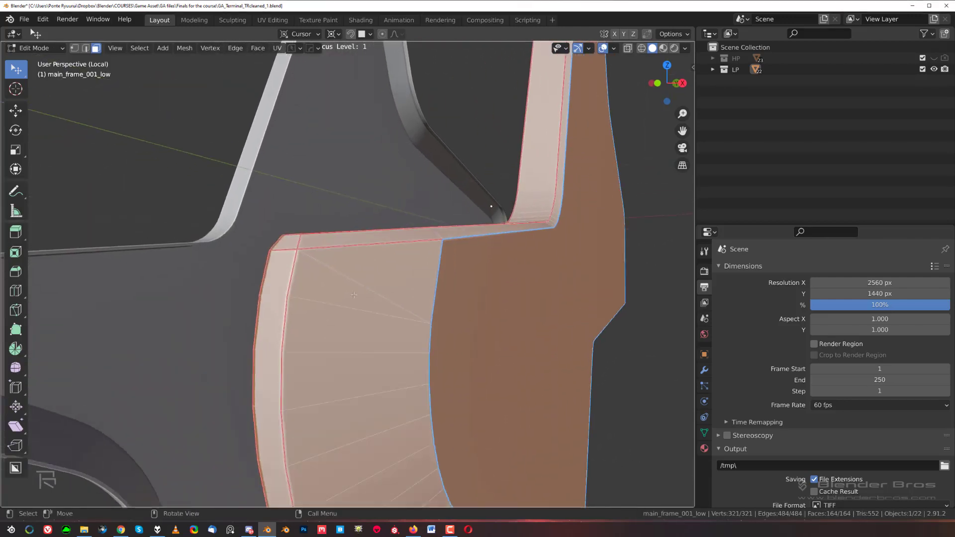
{"action": "scroll", "coordinate": [354, 295], "scroll_direction": "down", "scroll_amount": 1}
{"action": "key", "text": "Tab"}
{"action": "left_click", "coordinate": [390, 318]}
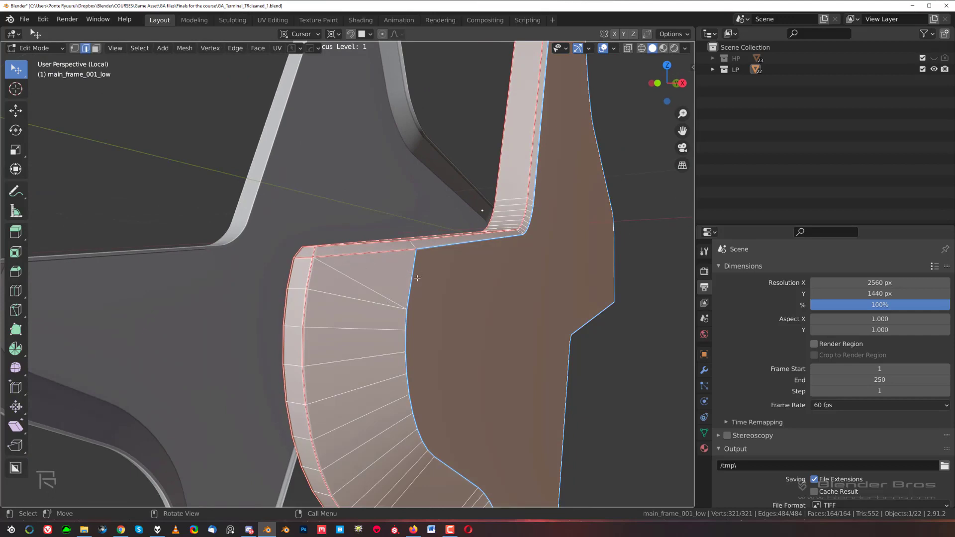
Step: Undo the mesh cleanup on the main frame and recheck the original mesh
{"action": "middle_click_drag", "start_coordinate": [417, 278], "coordinate": [368, 214]}
{"action": "key", "text": "ctrl+s"}
{"action": "key", "text": "Tab"}
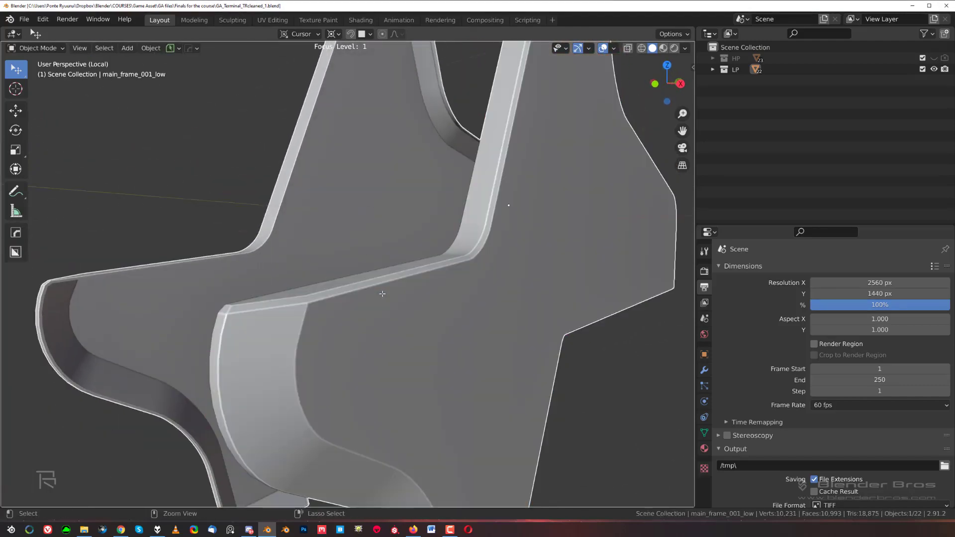
{"action": "key", "text": "Tab"}
{"action": "middle_click_drag", "start_coordinate": [268, 340], "coordinate": [408, 348]}
{"action": "key", "text": "Tab"}
Step: Apply Clean Mesh to the main frame again to remove its redundant edges
{"action": "key", "text": "q"}
{"action": "mouse_move", "coordinate": [459, 243]}
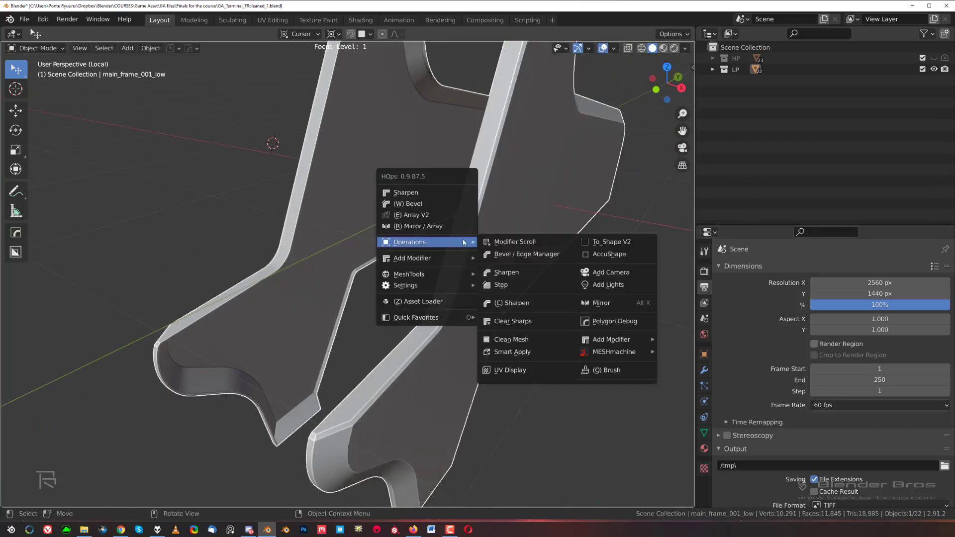
{"action": "left_click", "coordinate": [539, 337]}
{"action": "middle_click_drag", "start_coordinate": [539, 337], "coordinate": [392, 350]}
{"action": "scroll", "coordinate": [440, 248], "scroll_direction": "up", "scroll_amount": 1}
Step: Dissolve the stray diagonal edge near the upper corner of the main frame's front curved rim
{"action": "key", "text": "Tab"}
{"action": "scroll", "coordinate": [392, 319], "scroll_direction": "up", "scroll_amount": 2}
{"action": "left_click", "coordinate": [397, 264]}
{"action": "key", "text": "x"}
{"action": "left_click", "coordinate": [397, 263]}
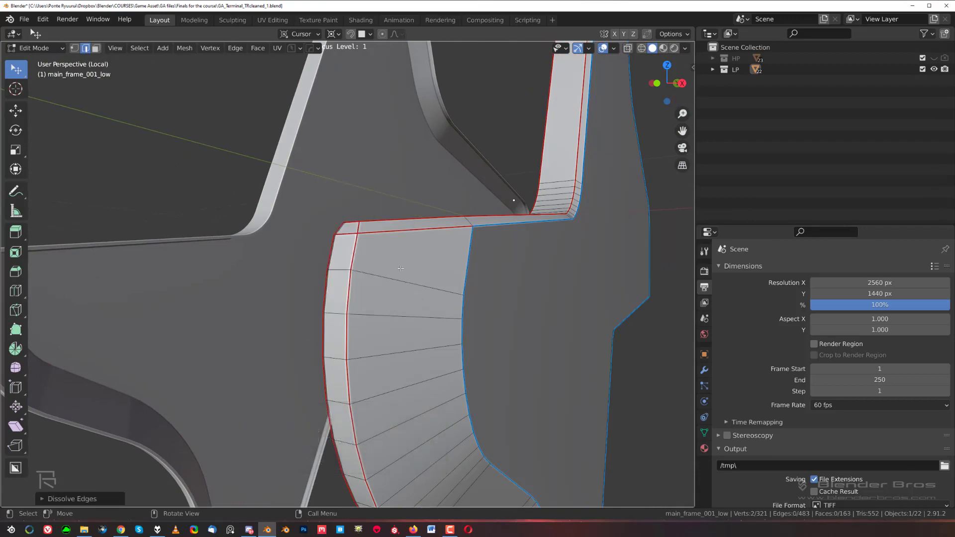
Step: Examine the remaining edges around the main frame's inner corner, sloped rim and upper curve
{"action": "middle_click_drag", "start_coordinate": [397, 263], "coordinate": [369, 251]}
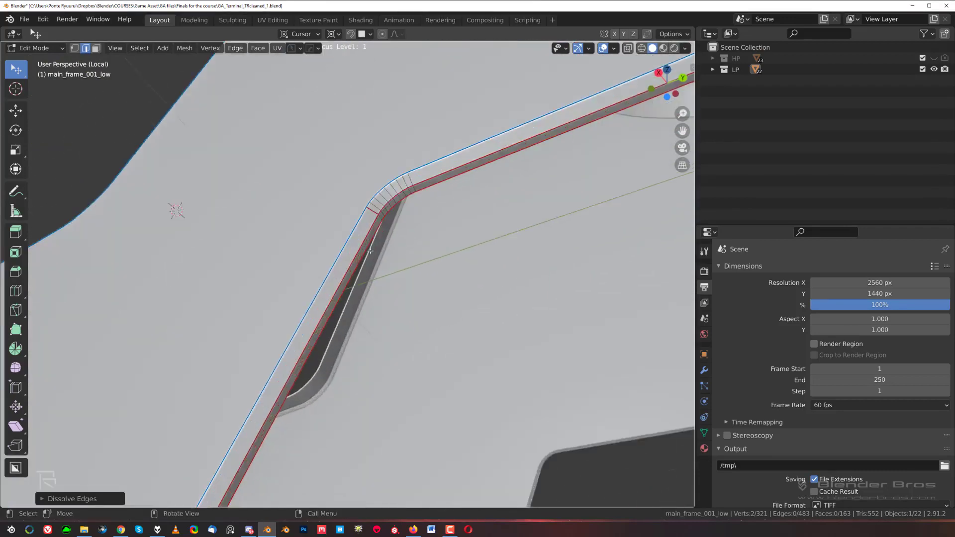
{"action": "scroll", "coordinate": [369, 251], "scroll_direction": "up", "scroll_amount": 3}
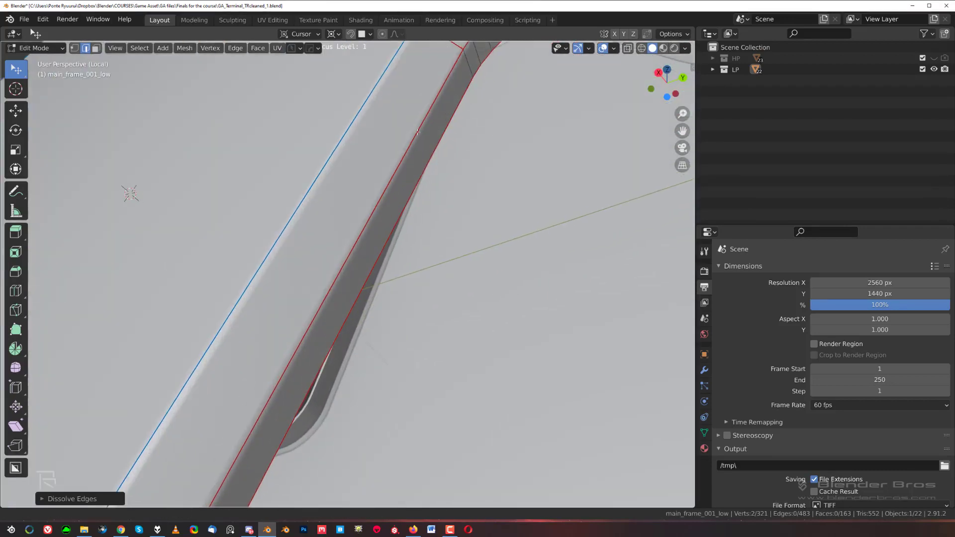
{"action": "middle_click_drag", "start_coordinate": [355, 185], "coordinate": [318, 219], "text": "shift"}
{"action": "scroll", "coordinate": [317, 220], "scroll_direction": "down", "scroll_amount": 1}
{"action": "middle_click_drag", "start_coordinate": [409, 221], "coordinate": [475, 209]}
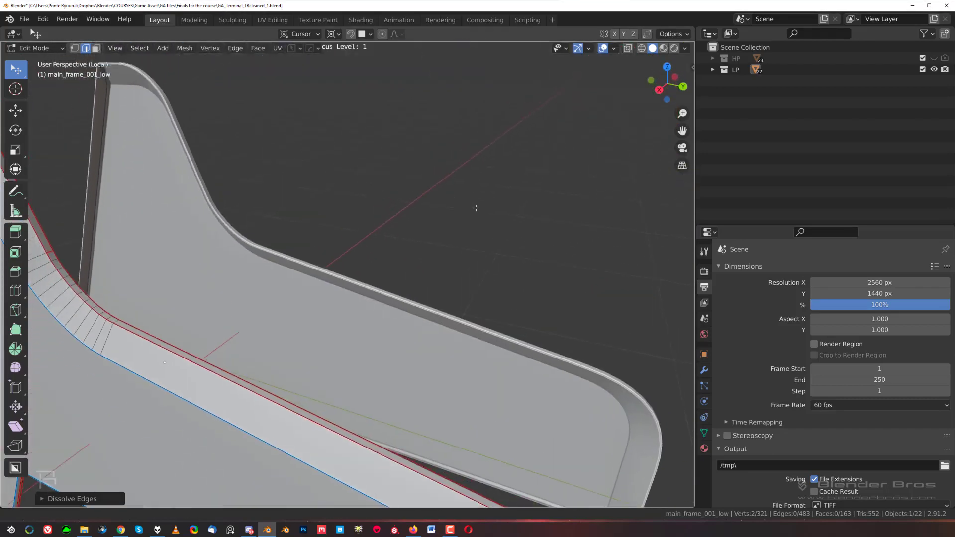
{"action": "scroll", "coordinate": [476, 209], "scroll_direction": "down", "scroll_amount": 3}
{"action": "middle_click_drag", "start_coordinate": [199, 199], "coordinate": [364, 290], "text": "shift"}
{"action": "scroll", "coordinate": [365, 289], "scroll_direction": "up", "scroll_amount": 3}
{"action": "middle_click_drag", "start_coordinate": [437, 279], "coordinate": [372, 229], "text": "shift"}
{"action": "scroll", "coordinate": [372, 228], "scroll_direction": "down", "scroll_amount": 3}
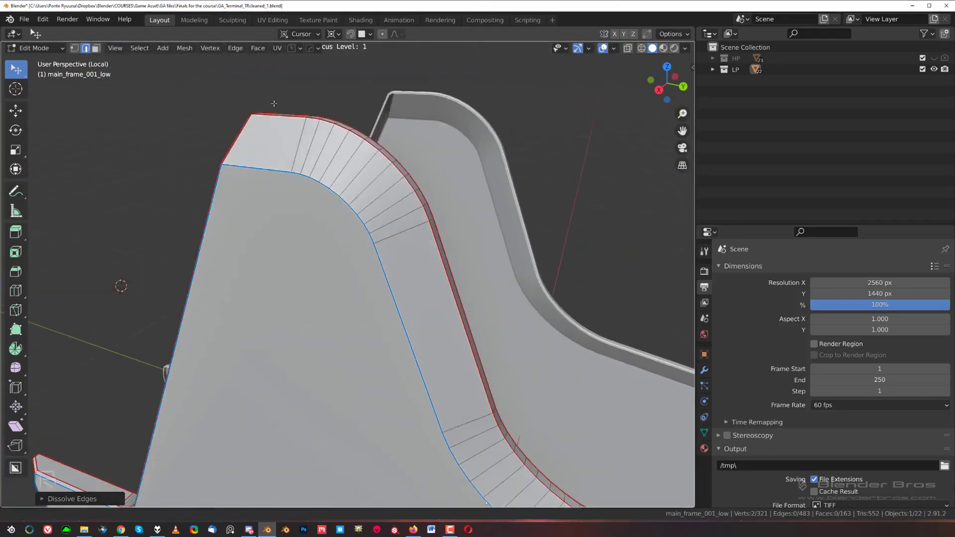
Step: Hide the main frame in Object Mode and leave local view to show the other parts
{"action": "key", "text": "Tab"}
{"action": "key", "text": "Delete"}
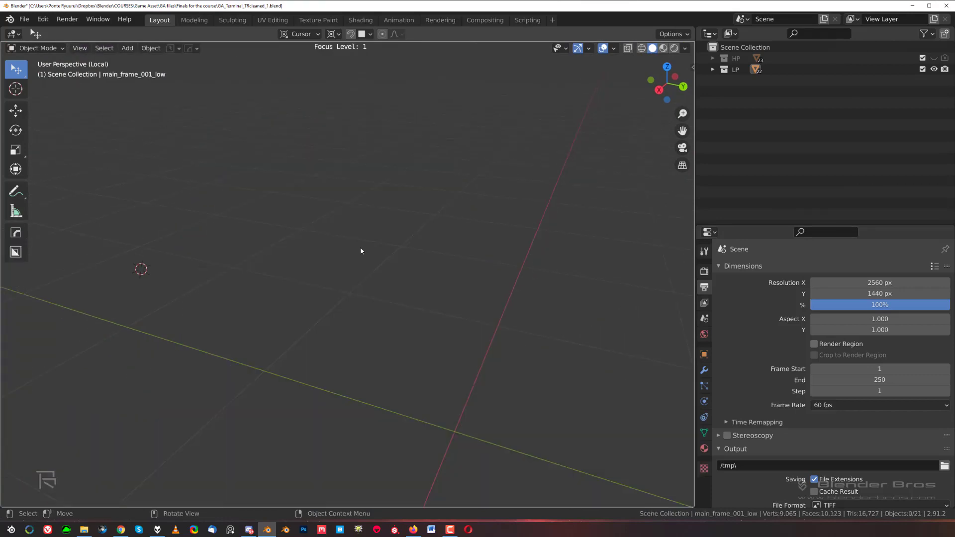
{"action": "key", "text": "KP_Divide"}
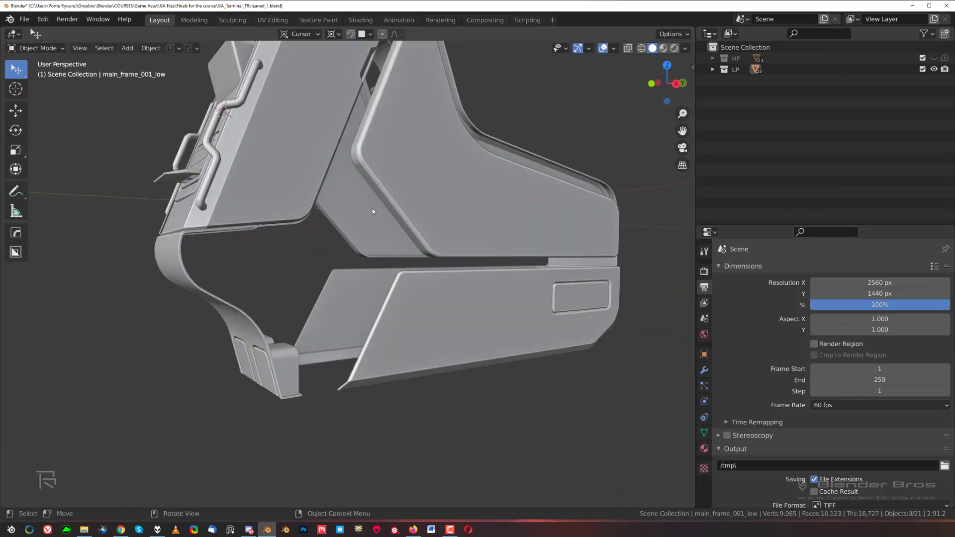
{"action": "middle_click_drag", "start_coordinate": [372, 208], "coordinate": [356, 270], "text": "shift"}
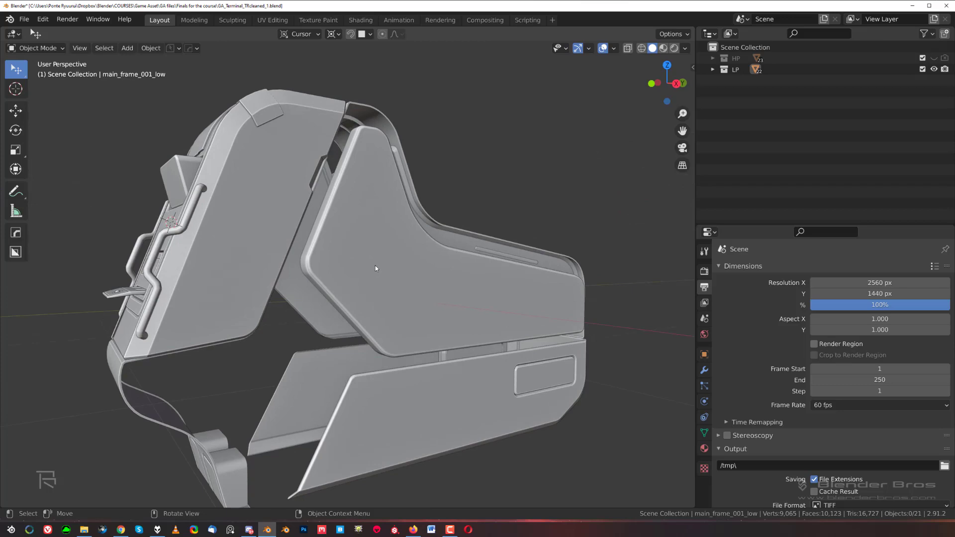
Step: Isolate the side panels, check their mesh in Edit Mode, and return to the full model
{"action": "left_click", "coordinate": [370, 249]}
{"action": "key", "text": "KP_Divide"}
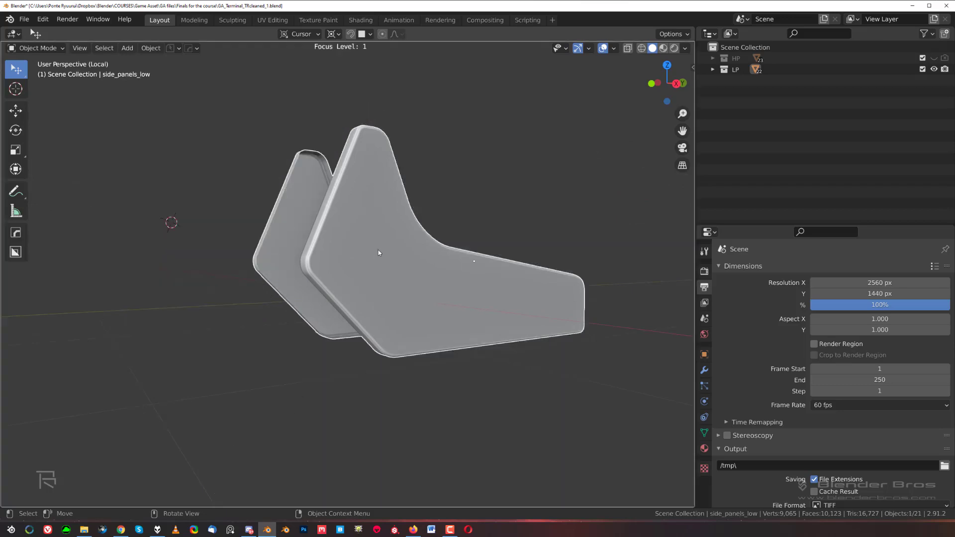
{"action": "scroll", "coordinate": [393, 253], "scroll_direction": "up", "scroll_amount": 3}
{"action": "middle_click_drag", "start_coordinate": [410, 255], "coordinate": [330, 235]}
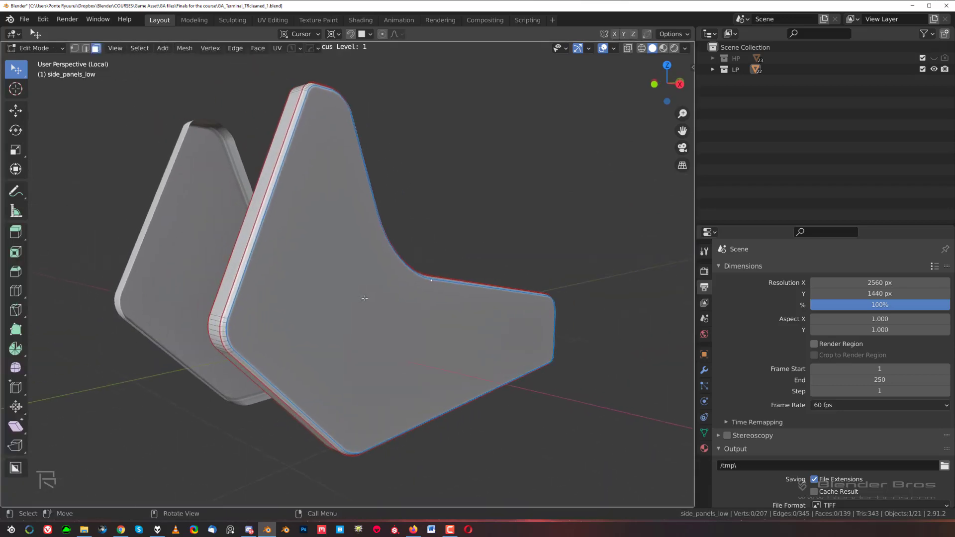
{"action": "key", "text": "KP_Divide"}
Step: Isolate the lower base panels in local view and run Clean Mesh on them
{"action": "left_click", "coordinate": [389, 389]}
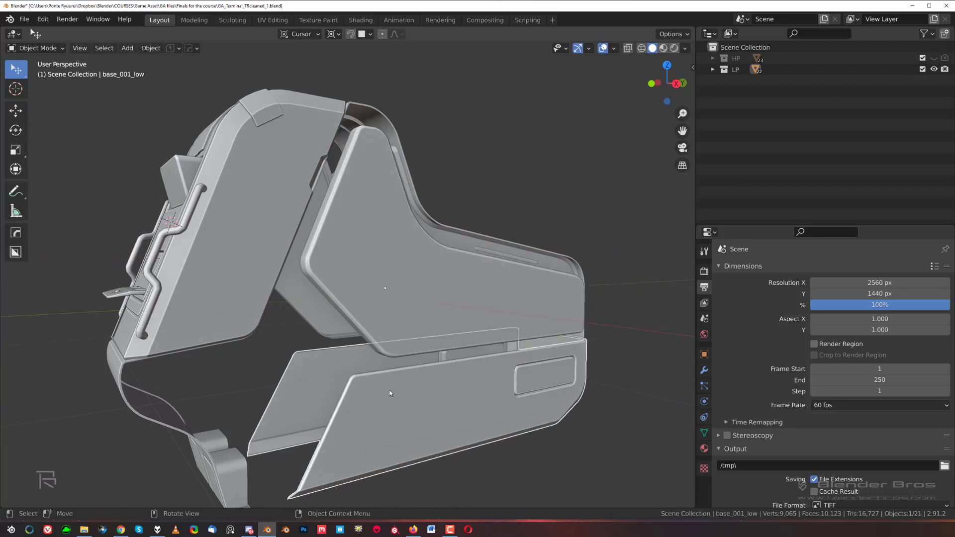
{"action": "key", "text": "KP_Divide"}
{"action": "key", "text": "Tab"}
{"action": "scroll", "coordinate": [307, 289], "scroll_direction": "up", "scroll_amount": 1}
{"action": "middle_click_drag", "start_coordinate": [308, 289], "coordinate": [490, 335], "text": "shift"}
{"action": "key", "text": "Tab"}
{"action": "key", "text": "q"}
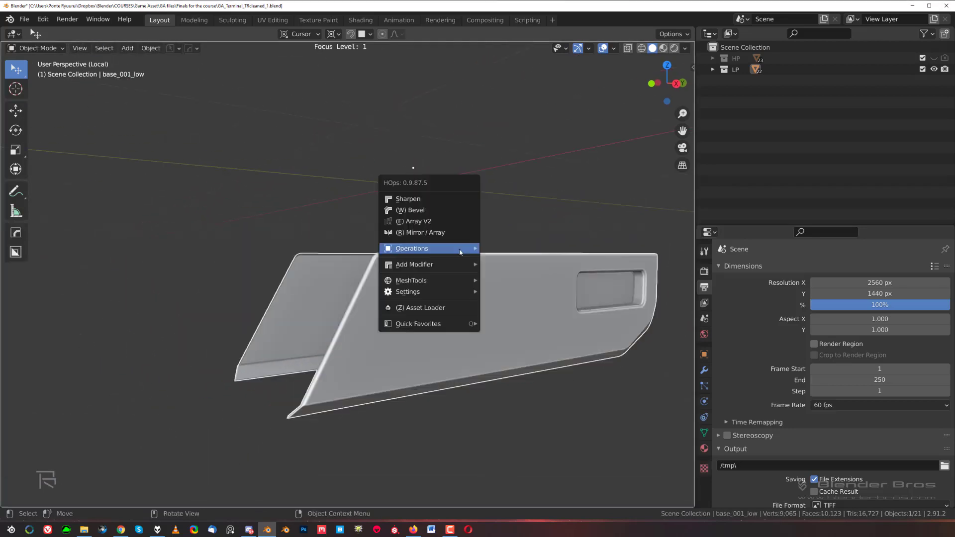
{"action": "mouse_move", "coordinate": [457, 252]}
{"action": "left_click", "coordinate": [526, 345]}
{"action": "scroll", "coordinate": [522, 298], "scroll_direction": "up", "scroll_amount": 6}
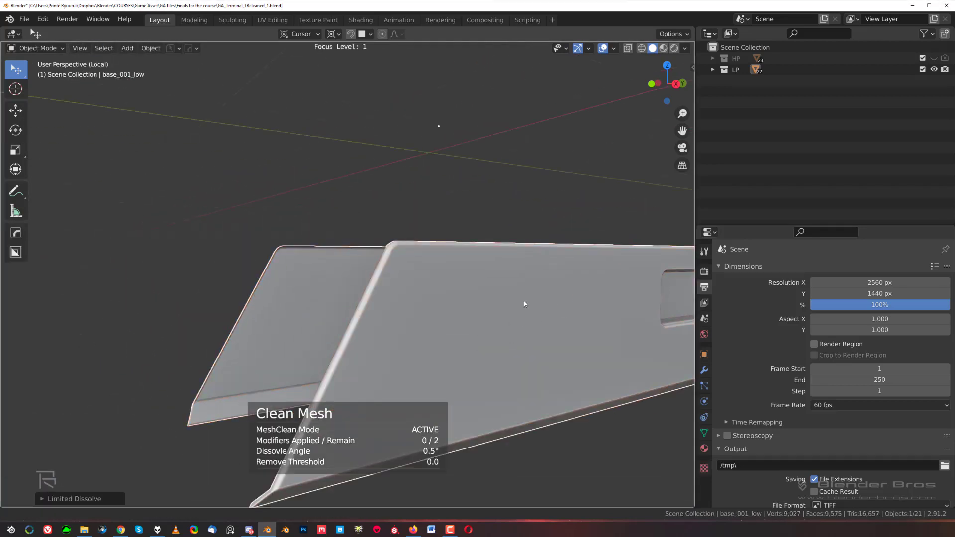
Step: Dissolve the first unneeded diagonal edge on the bevelled rim at the base panel's lower corner
{"action": "scroll", "coordinate": [531, 294], "scroll_direction": "up", "scroll_amount": 6}
{"action": "middle_click_drag", "start_coordinate": [531, 293], "coordinate": [226, 264], "text": "shift"}
{"action": "scroll", "coordinate": [331, 401], "scroll_direction": "up", "scroll_amount": 3}
{"action": "middle_click_drag", "start_coordinate": [652, 497], "coordinate": [310, 356], "text": "shift"}
{"action": "middle_click_drag", "start_coordinate": [313, 355], "coordinate": [341, 156], "text": "shift"}
{"action": "middle_click_drag", "start_coordinate": [405, 325], "coordinate": [490, 239]}
{"action": "scroll", "coordinate": [388, 301], "scroll_direction": "up", "scroll_amount": 3}
{"action": "key", "text": "Tab"}
{"action": "left_click", "coordinate": [400, 343]}
{"action": "left_click", "coordinate": [432, 339]}
{"action": "scroll", "coordinate": [438, 323], "scroll_direction": "down", "scroll_amount": 3}
{"action": "key", "text": "x"}
{"action": "left_click", "coordinate": [444, 309]}
{"action": "scroll", "coordinate": [490, 238], "scroll_direction": "up", "scroll_amount": 3}
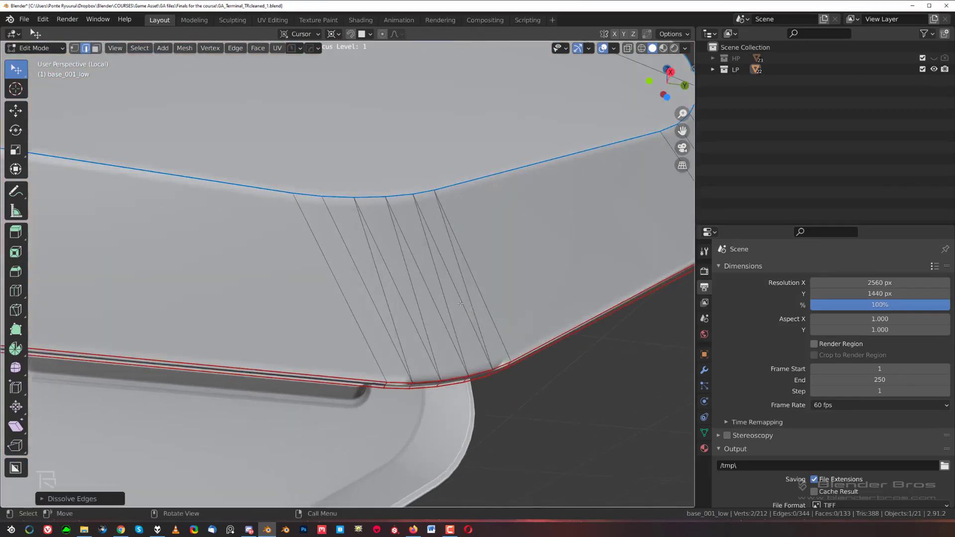
Step: Dissolve the four remaining diagonal edges across the base panel's lower corner rim
{"action": "middle_click_drag", "start_coordinate": [457, 308], "coordinate": [308, 293]}
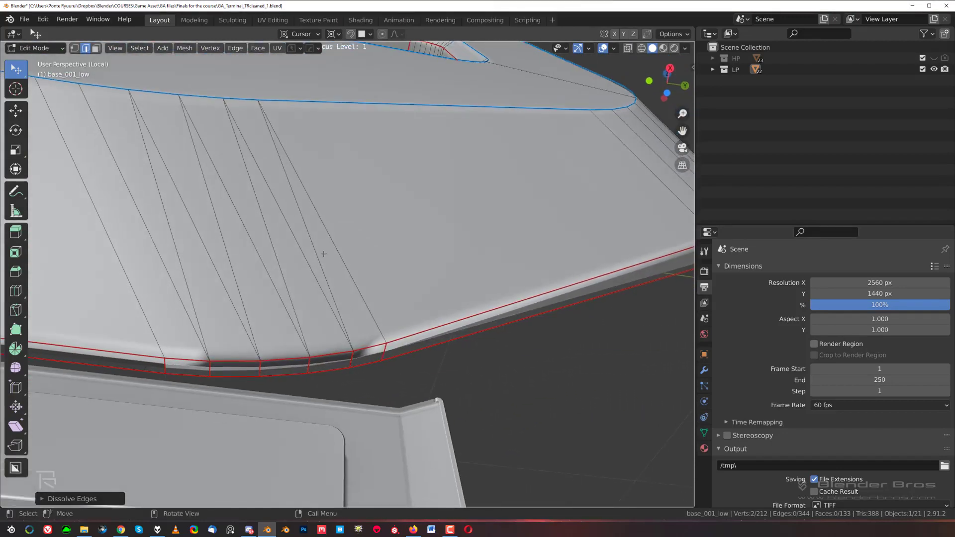
{"action": "left_click", "coordinate": [313, 247]}
{"action": "key", "text": "x"}
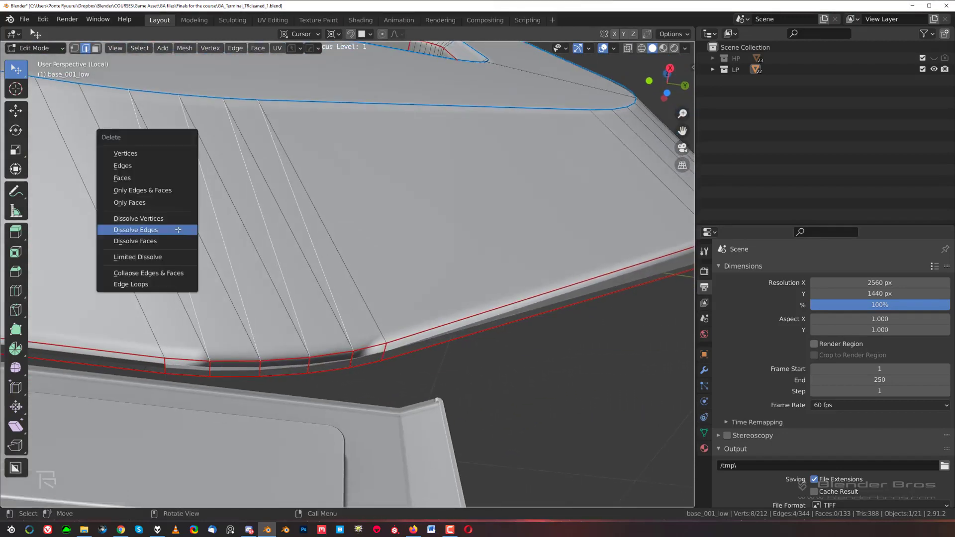
{"action": "left_click", "coordinate": [178, 226]}
Step: Select the continuous edge path around the base panel's outer face where it meets the bevelled rim
{"action": "middle_click_drag", "start_coordinate": [178, 226], "coordinate": [570, 235]}
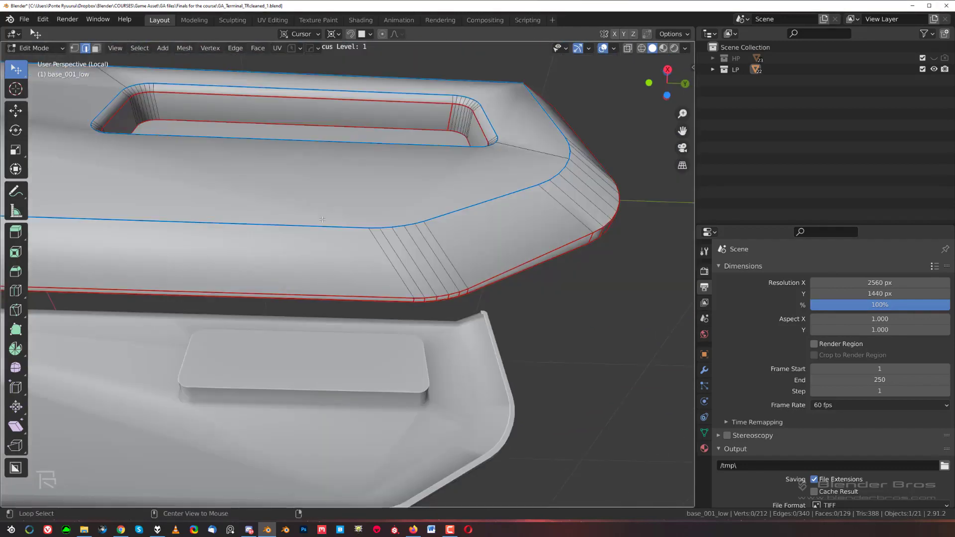
{"action": "left_click", "coordinate": [322, 220], "text": "alt"}
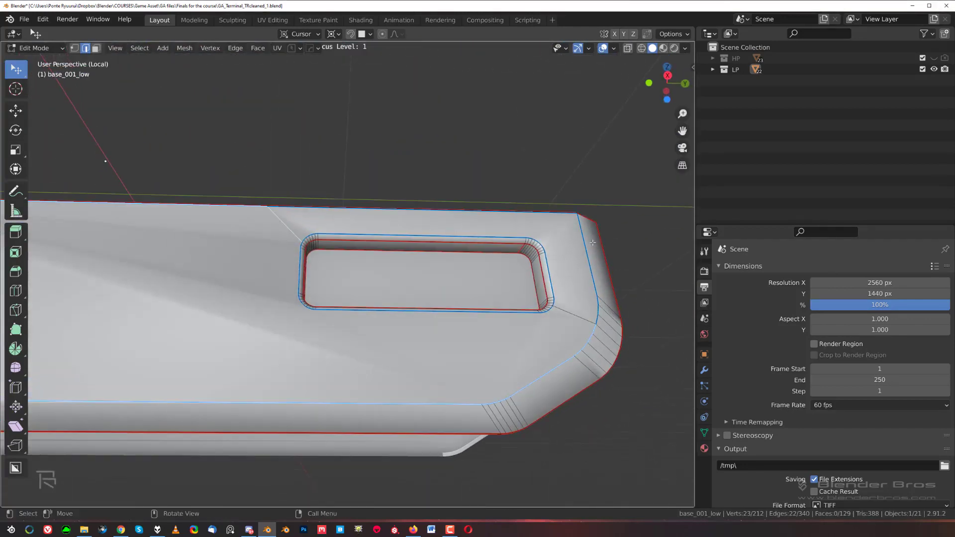
{"action": "left_click", "coordinate": [589, 244]}
{"action": "left_click", "coordinate": [378, 401], "text": "ctrl"}
{"action": "scroll", "coordinate": [209, 318], "scroll_direction": "down", "scroll_amount": 3}
{"action": "middle_click_drag", "start_coordinate": [40, 271], "coordinate": [216, 271], "text": "shift"}
{"action": "left_click", "coordinate": [344, 237], "text": "ctrl"}
{"action": "scroll", "coordinate": [369, 264], "scroll_direction": "down", "scroll_amount": 3}
{"action": "left_click", "coordinate": [351, 300], "text": "ctrl"}
{"action": "scroll", "coordinate": [244, 266], "scroll_direction": "up", "scroll_amount": 1}
Step: Review the base panel's modifiers and the Sharp Options in HOps Helper
{"action": "key", "text": "ctrl+e"}
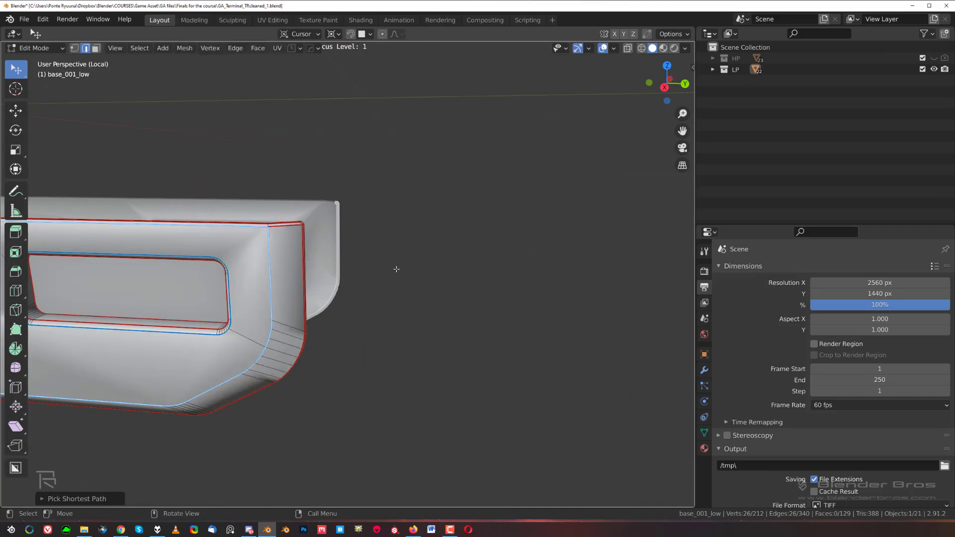
{"action": "key", "text": "q"}
{"action": "left_click", "coordinate": [378, 268]}
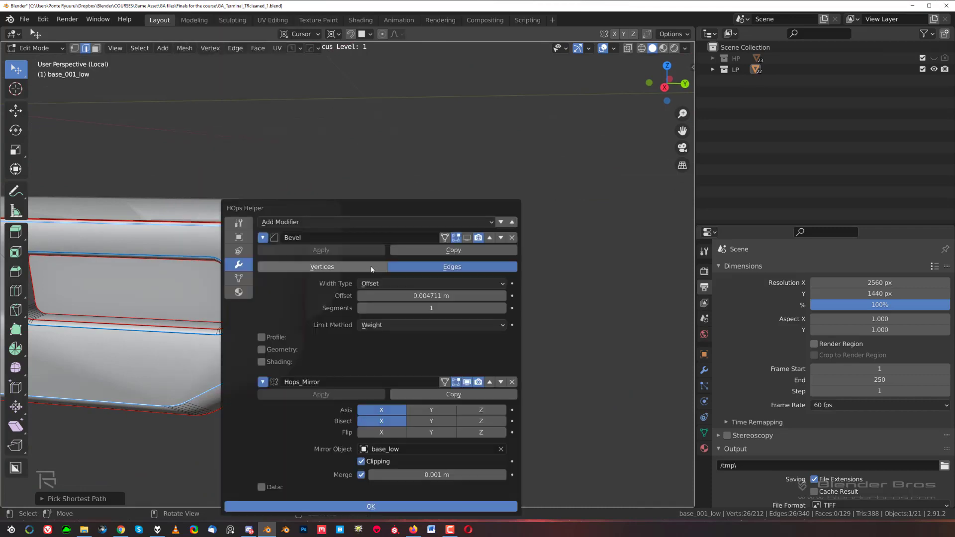
{"action": "left_click", "coordinate": [239, 224]}
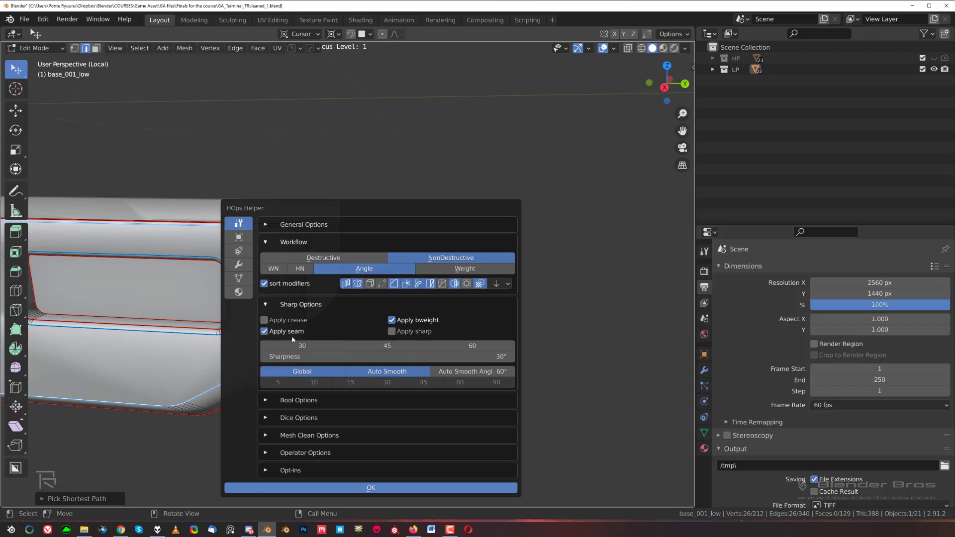
{"action": "key", "text": "Escape"}
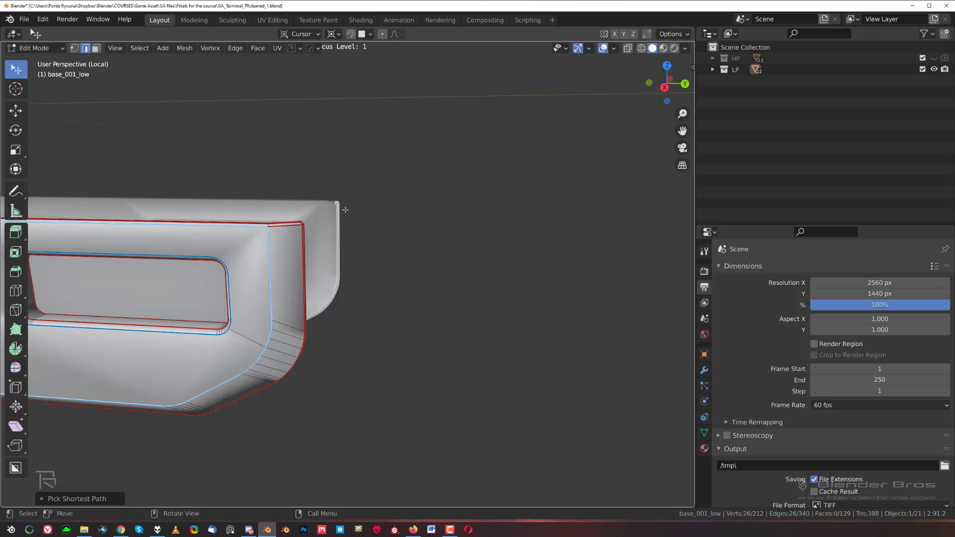
Step: Toggle the HOps sharp marking on the selected edge path of the base panel
{"action": "key", "text": "q"}
{"action": "left_click", "coordinate": [344, 214]}
{"action": "key", "text": "q"}
{"action": "left_click", "coordinate": [344, 214]}
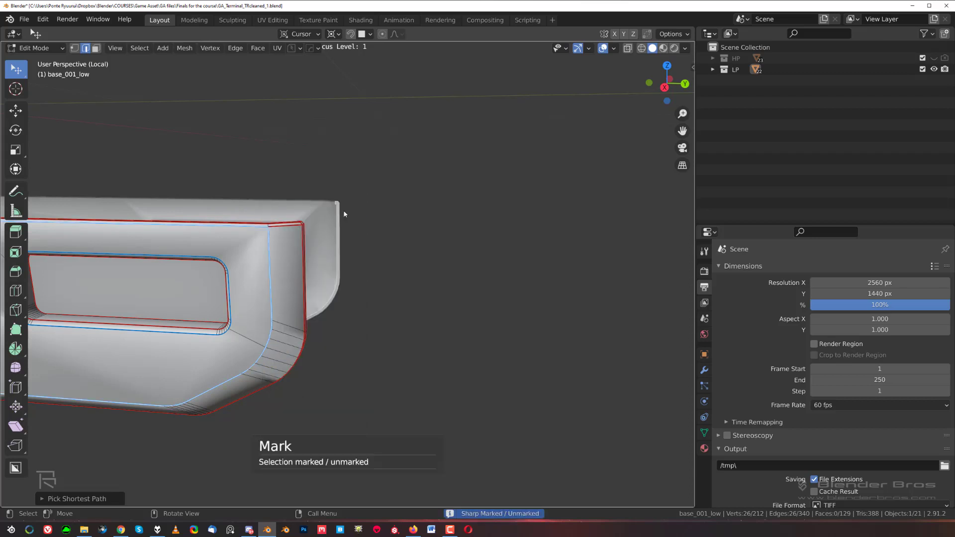
Step: Turn on the viewport display of the base panel's Bevel modifier in HOps Helper
{"action": "middle_click_drag", "start_coordinate": [284, 275], "coordinate": [396, 283], "text": "shift"}
{"action": "key", "text": "Tab"}
{"action": "key", "text": "Tab"}
{"action": "key", "text": "ctrl+grave"}
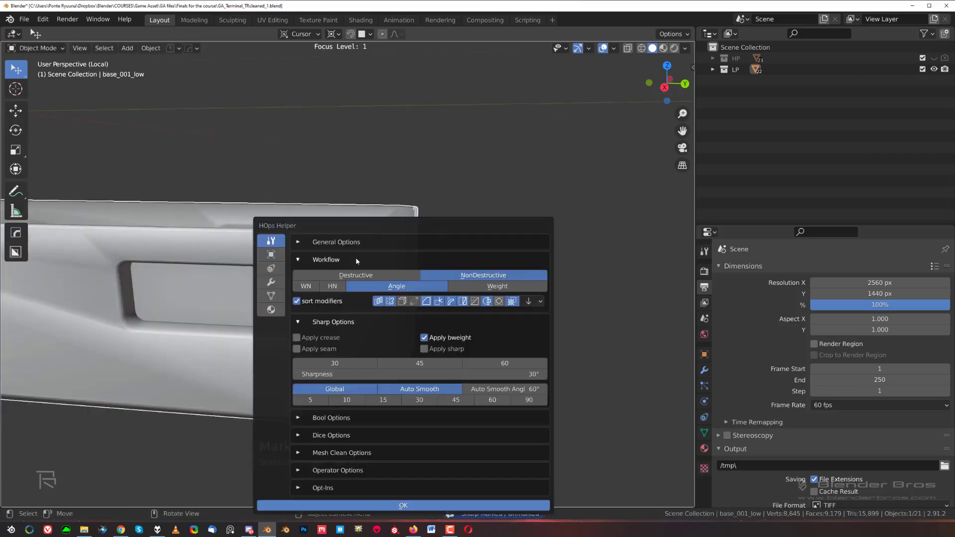
{"action": "left_click", "coordinate": [275, 284]}
{"action": "left_click", "coordinate": [502, 237]}
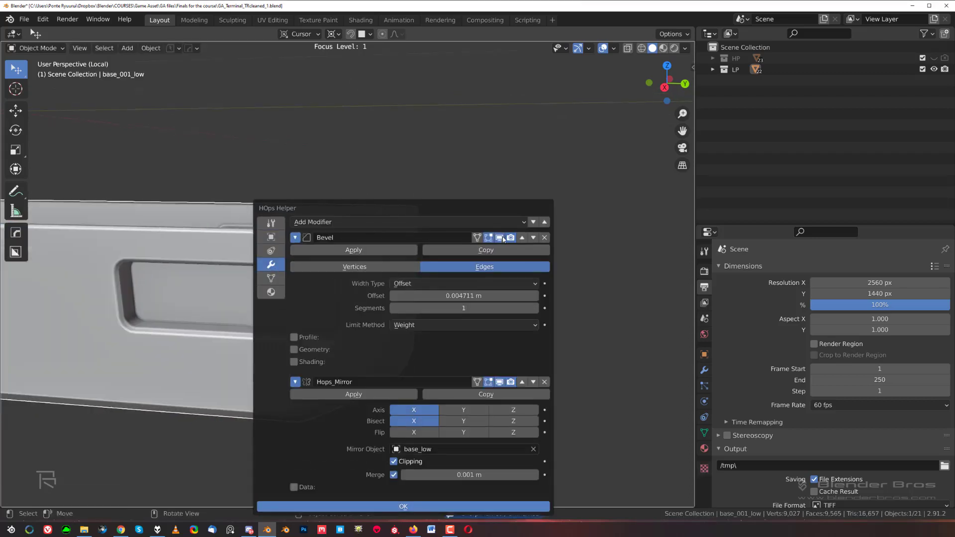
{"action": "key", "text": "Escape"}
Step: Select the edge path along the base panel's outermost lower rim and toggle its HOps marking, checking the bevel shading there
{"action": "middle_click_drag", "start_coordinate": [362, 300], "coordinate": [324, 266]}
{"action": "scroll", "coordinate": [436, 296], "scroll_direction": "up", "scroll_amount": 4}
{"action": "scroll", "coordinate": [324, 267], "scroll_direction": "up", "scroll_amount": 4}
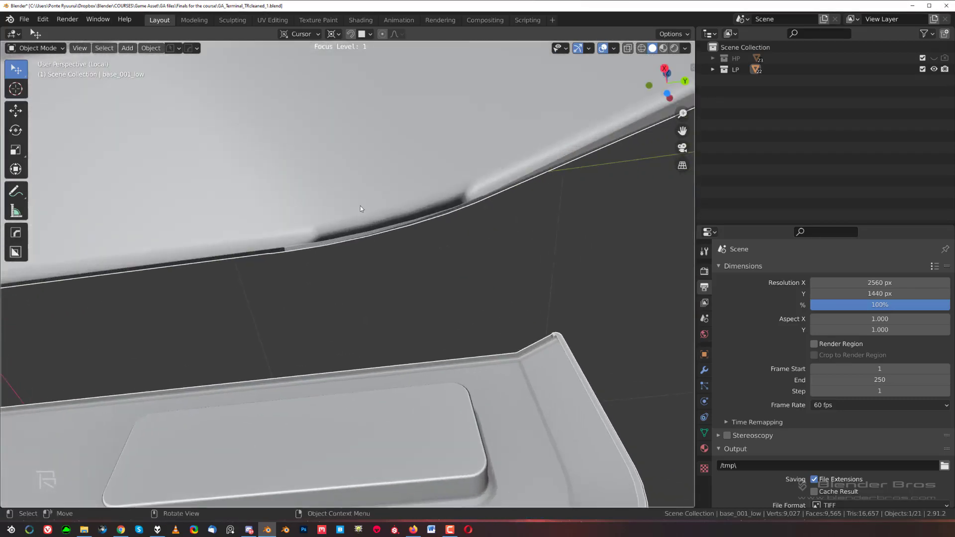
{"action": "middle_click_drag", "start_coordinate": [360, 206], "coordinate": [337, 243], "text": "shift"}
{"action": "key", "text": "Tab"}
{"action": "left_click", "coordinate": [337, 265]}
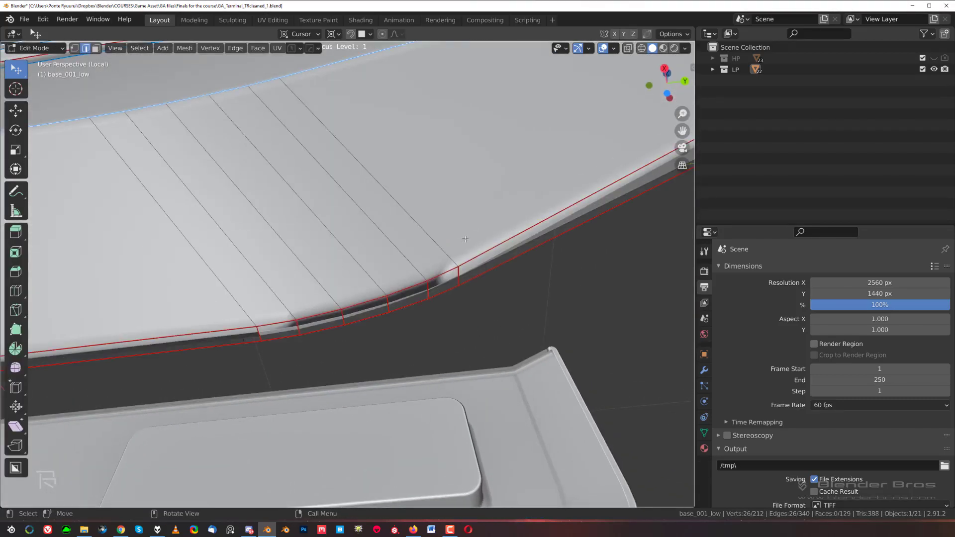
{"action": "left_click", "coordinate": [227, 328], "text": "ctrl"}
{"action": "key", "text": "q"}
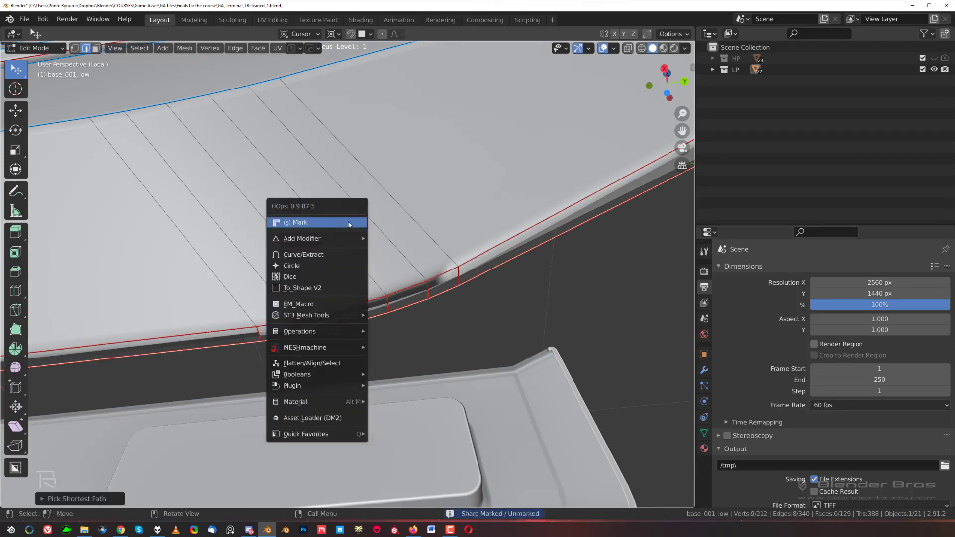
{"action": "left_click", "coordinate": [349, 224]}
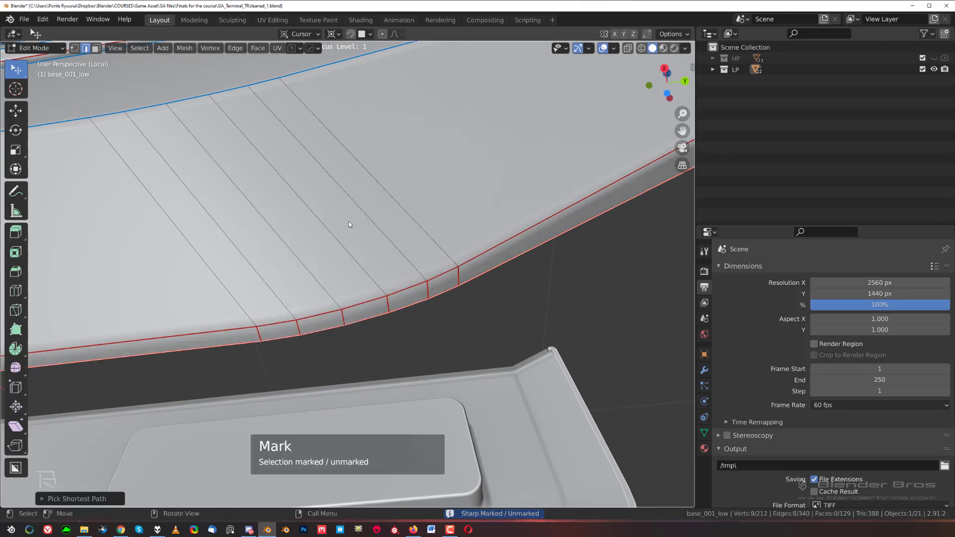
{"action": "scroll", "coordinate": [349, 225], "scroll_direction": "down", "scroll_amount": 4}
{"action": "middle_click_drag", "start_coordinate": [349, 224], "coordinate": [349, 205]}
{"action": "key", "text": "Tab"}
{"action": "left_click", "coordinate": [349, 190]}
{"action": "scroll", "coordinate": [349, 190], "scroll_direction": "up", "scroll_amount": 4}
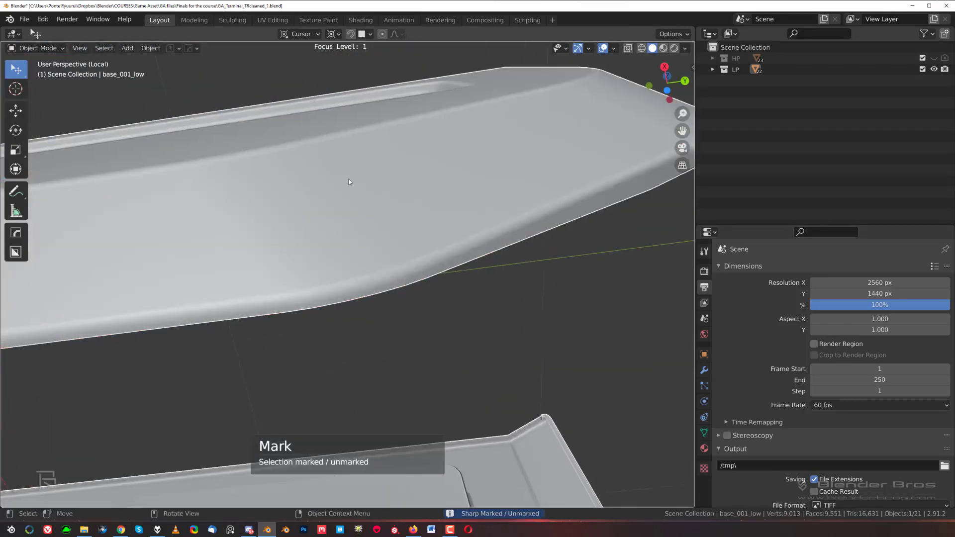
{"action": "scroll", "coordinate": [428, 164], "scroll_direction": "down", "scroll_amount": 5}
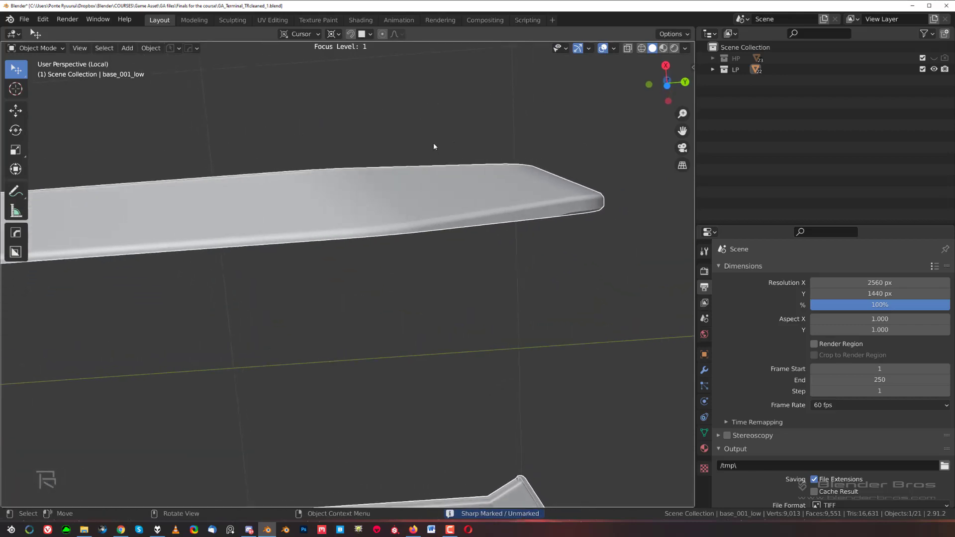
{"action": "middle_click_drag", "start_coordinate": [522, 162], "coordinate": [319, 186]}
{"action": "scroll", "coordinate": [328, 192], "scroll_direction": "up", "scroll_amount": 2}
{"action": "key", "text": "Tab"}
{"action": "left_click", "coordinate": [338, 287]}
{"action": "left_click", "coordinate": [284, 213]}
{"action": "left_click", "coordinate": [268, 321], "text": "ctrl"}
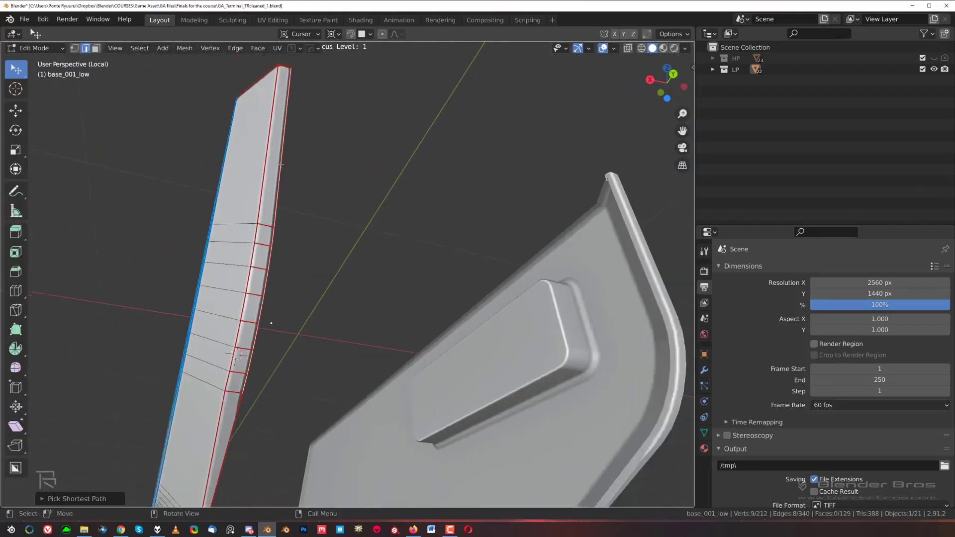
{"action": "middle_click_drag", "start_coordinate": [270, 321], "coordinate": [279, 462]}
{"action": "left_click", "coordinate": [354, 134], "text": "ctrl"}
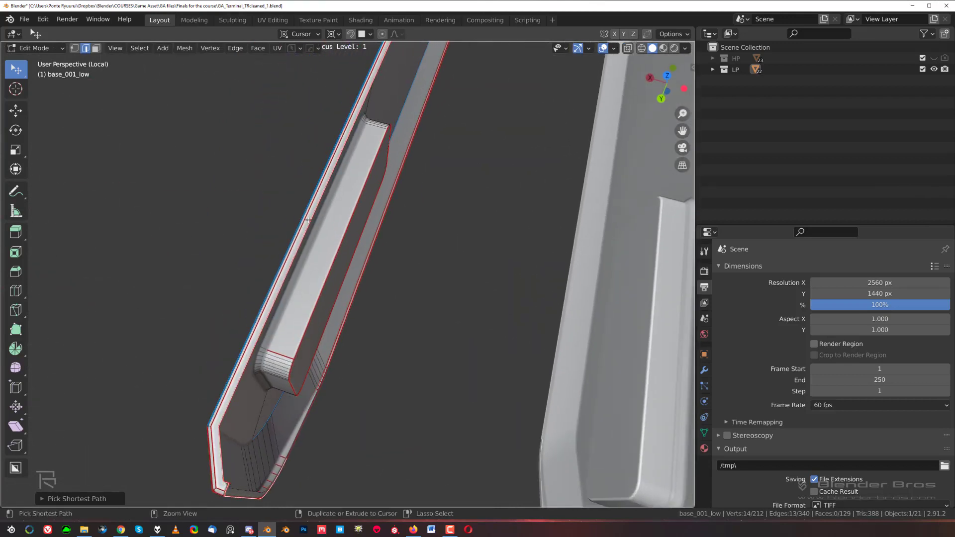
{"action": "middle_click_drag", "start_coordinate": [393, 145], "coordinate": [323, 427], "text": "shift"}
{"action": "scroll", "coordinate": [323, 428], "scroll_direction": "down", "scroll_amount": 3}
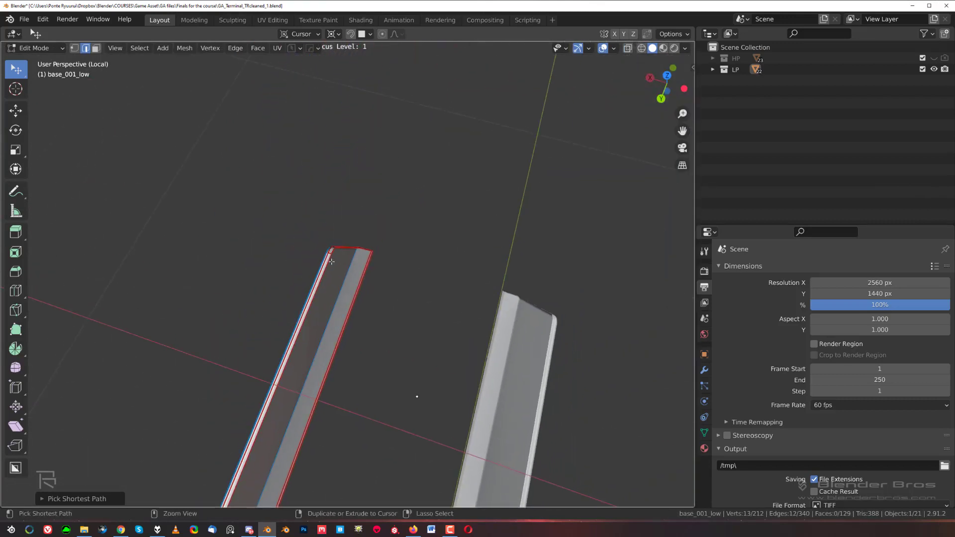
{"action": "scroll", "coordinate": [331, 243], "scroll_direction": "up", "scroll_amount": 5}
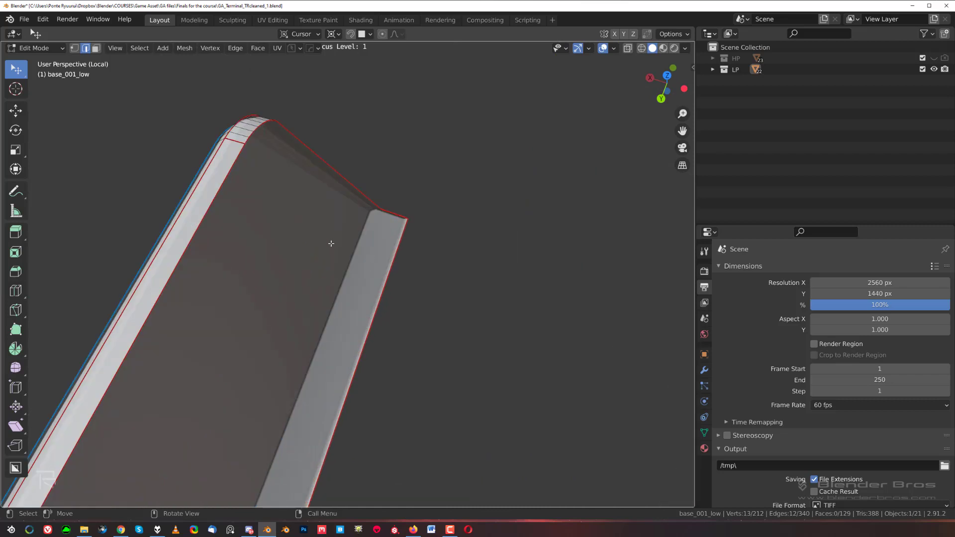
Step: Select the edge path along the upper rim and far end on the base panel's inner side and toggle its HOps marking
{"action": "left_click", "coordinate": [222, 176]}
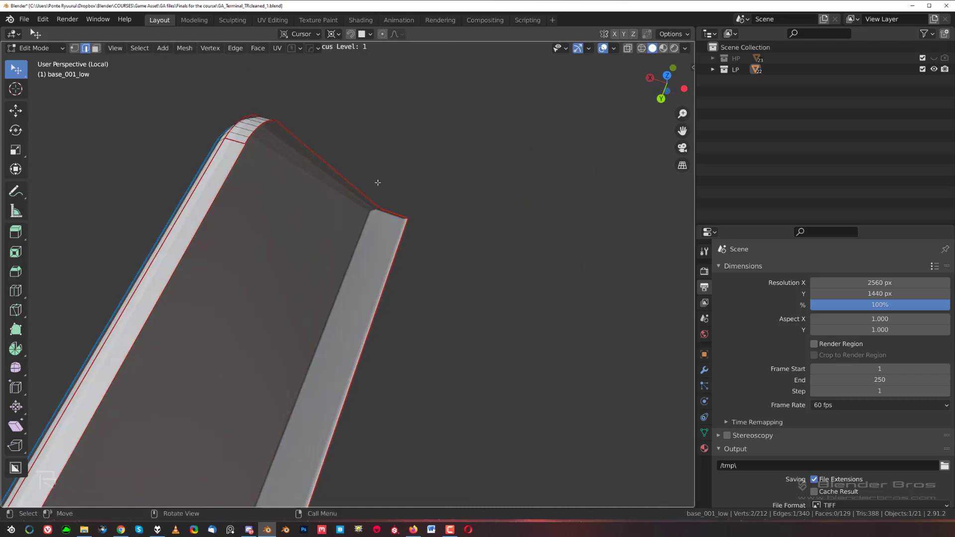
{"action": "left_click", "coordinate": [380, 199], "text": "ctrl"}
{"action": "middle_click_drag", "start_coordinate": [409, 249], "coordinate": [435, 169]}
{"action": "scroll", "coordinate": [470, 243], "scroll_direction": "up", "scroll_amount": 2}
{"action": "scroll", "coordinate": [435, 217], "scroll_direction": "down", "scroll_amount": 5}
{"action": "left_click", "coordinate": [258, 215], "text": "ctrl"}
{"action": "key", "text": "q"}
{"action": "scroll", "coordinate": [259, 243], "scroll_direction": "down", "scroll_amount": 3}
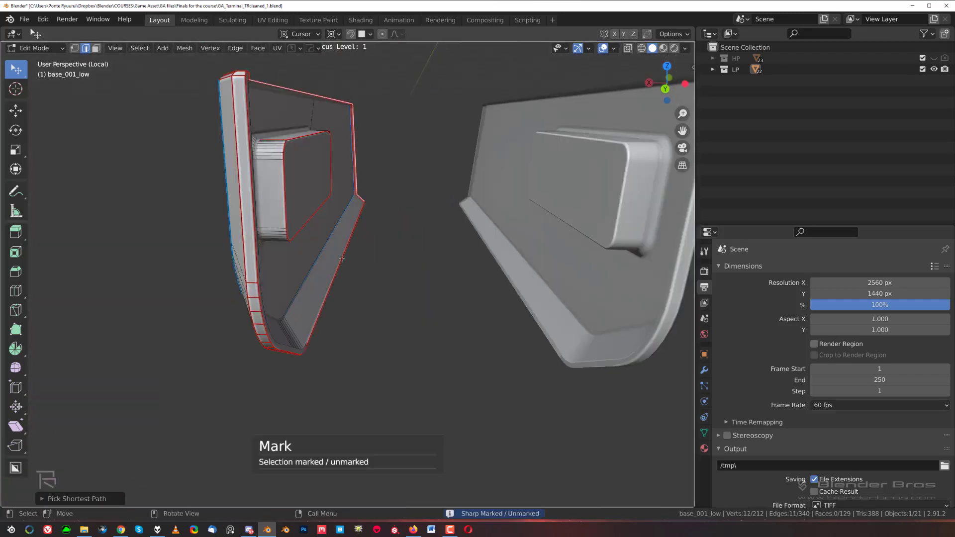
Step: Select the inner rim edge path around the base panel's rounded lower corner and mark it with HOps
{"action": "scroll", "coordinate": [258, 243], "scroll_direction": "up", "scroll_amount": 4}
{"action": "middle_click_drag", "start_coordinate": [259, 243], "coordinate": [335, 249]}
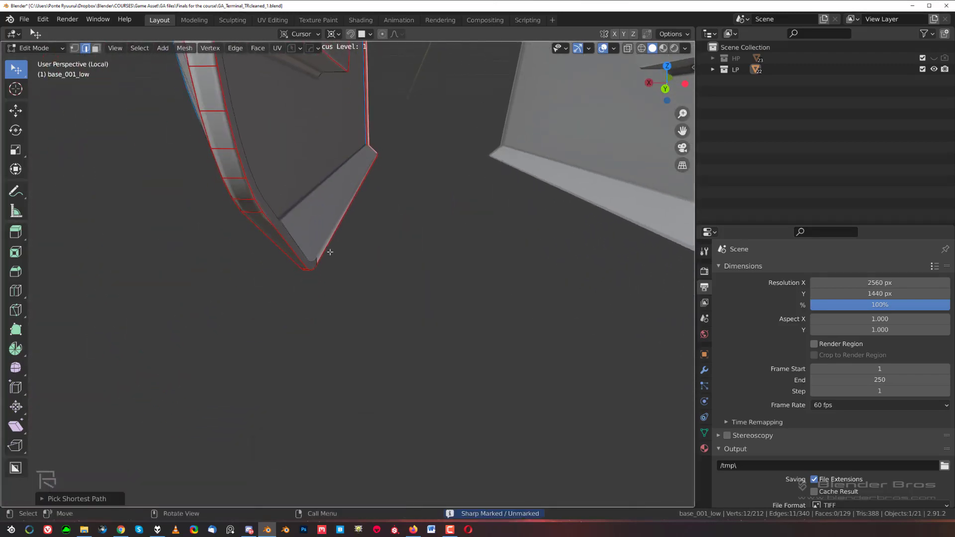
{"action": "left_click", "coordinate": [345, 254]}
{"action": "middle_click_drag", "start_coordinate": [345, 254], "coordinate": [290, 258]}
{"action": "left_click", "coordinate": [313, 243], "text": "ctrl"}
{"action": "left_click", "coordinate": [316, 227]}
{"action": "middle_click_drag", "start_coordinate": [290, 259], "coordinate": [295, 117], "text": "shift"}
{"action": "left_click", "coordinate": [503, 414], "text": "ctrl"}
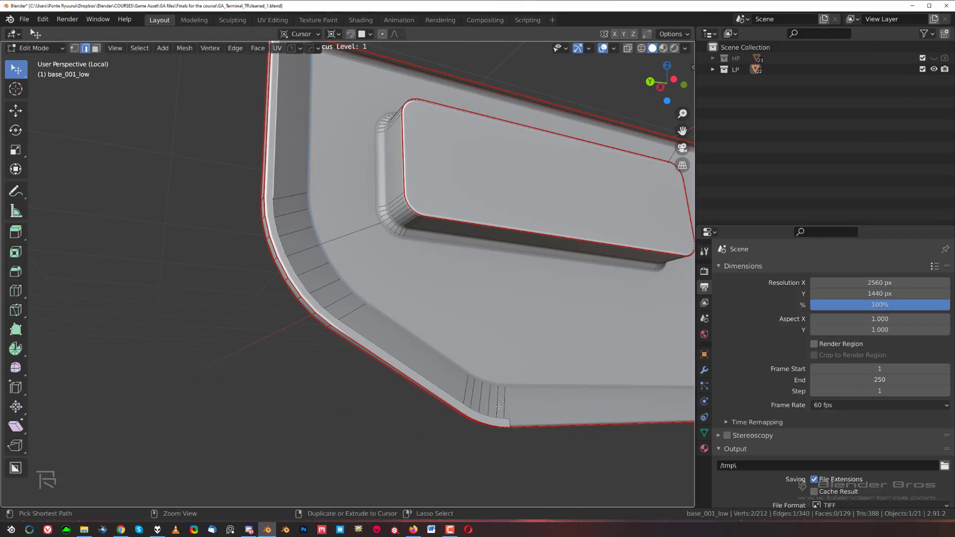
{"action": "key", "text": "q"}
{"action": "left_click", "coordinate": [470, 280]}
{"action": "key", "text": "q"}
{"action": "left_click", "coordinate": [471, 282]}
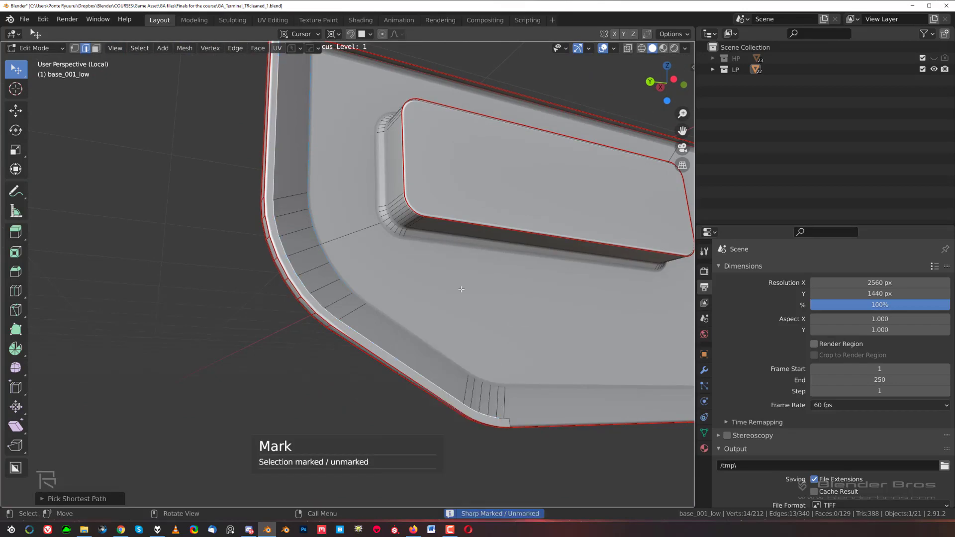
{"action": "middle_click_drag", "start_coordinate": [367, 264], "coordinate": [402, 343]}
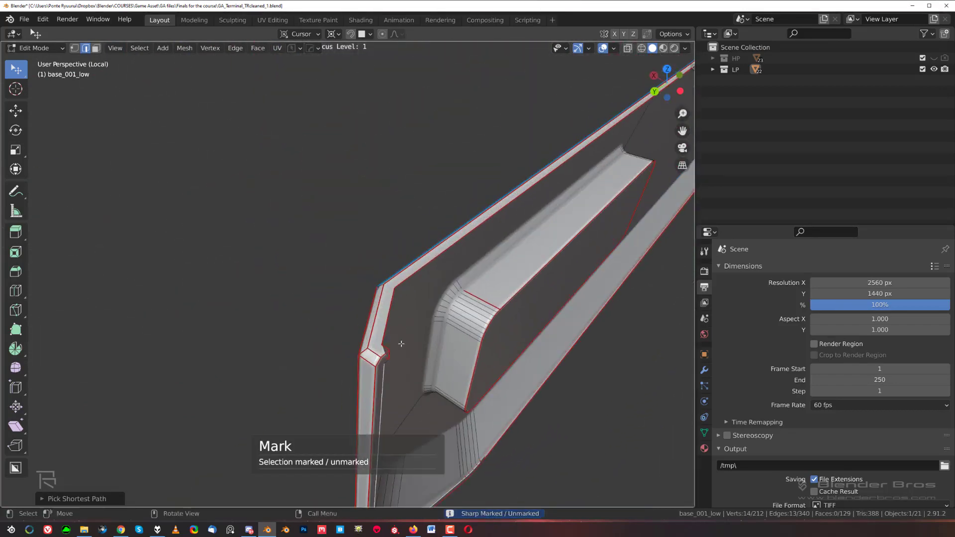
{"action": "left_click", "coordinate": [415, 392]}
{"action": "middle_click_drag", "start_coordinate": [416, 392], "coordinate": [355, 199]}
{"action": "scroll", "coordinate": [355, 199], "scroll_direction": "down", "scroll_amount": 4}
{"action": "key", "text": "Tab"}
Step: Mirror the base panel across the X axis with the HOps mirror gizmo in Symmetry mode
{"action": "scroll", "coordinate": [303, 240], "scroll_direction": "down", "scroll_amount": 6}
{"action": "middle_click_drag", "start_coordinate": [303, 240], "coordinate": [342, 212]}
{"action": "key", "text": "alt+x"}
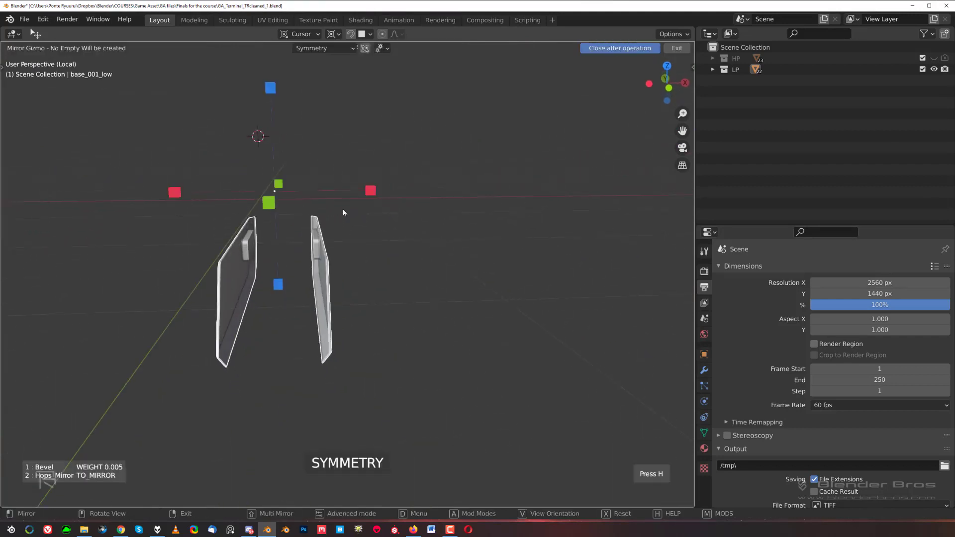
{"action": "key", "text": "d"}
{"action": "left_click", "coordinate": [343, 210]}
{"action": "left_click", "coordinate": [369, 193]}
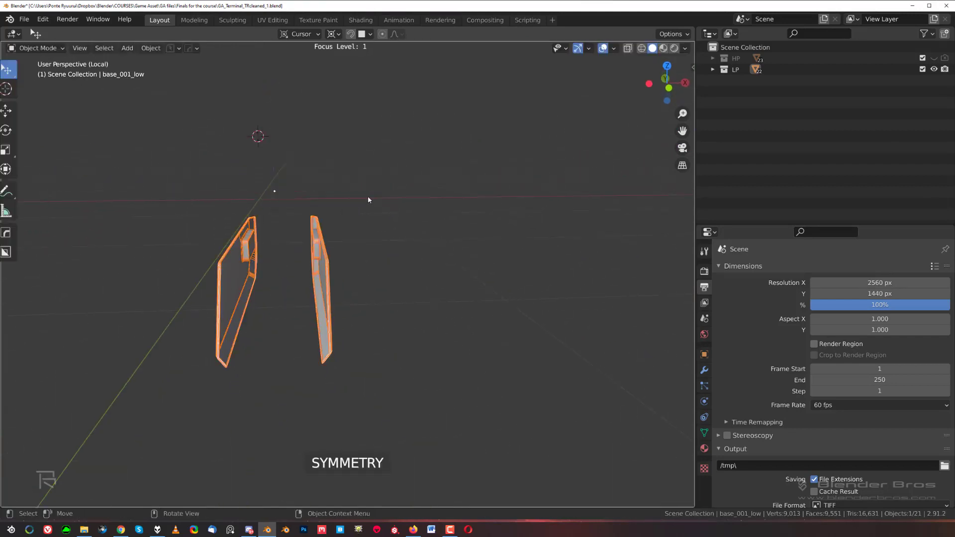
Step: Knife a straight vertical cut down the base panel's outer face through the middle of the rectangular recess, ending at the lower bevel edge
{"action": "scroll", "coordinate": [361, 222], "scroll_direction": "up", "scroll_amount": 4}
{"action": "middle_click_drag", "start_coordinate": [362, 223], "coordinate": [445, 209]}
{"action": "middle_click_drag", "start_coordinate": [209, 229], "coordinate": [358, 201], "text": "shift"}
{"action": "scroll", "coordinate": [358, 201], "scroll_direction": "up", "scroll_amount": 4}
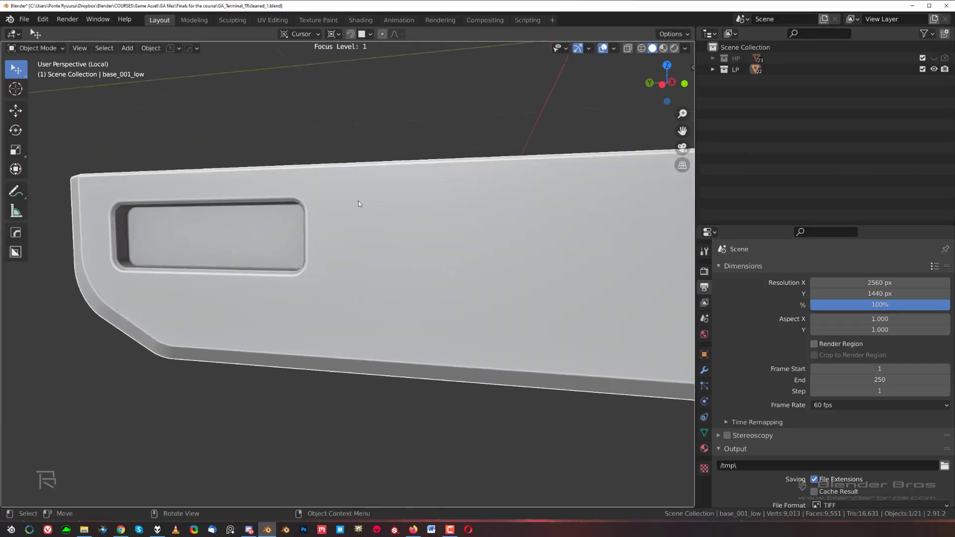
{"action": "key", "text": "Tab"}
{"action": "middle_click_drag", "start_coordinate": [312, 282], "coordinate": [306, 303]}
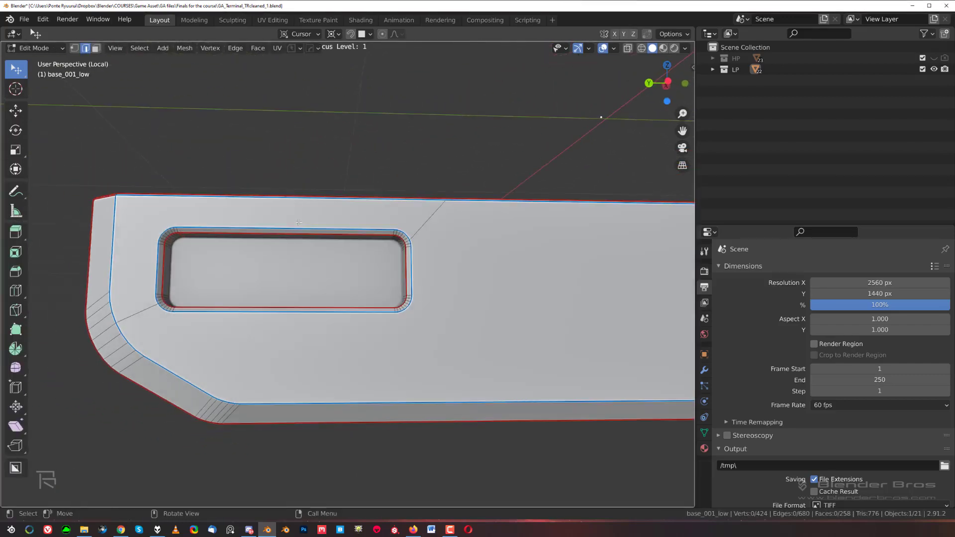
{"action": "scroll", "coordinate": [306, 303], "scroll_direction": "down", "scroll_amount": 1}
{"action": "scroll", "coordinate": [306, 303], "scroll_direction": "down", "scroll_amount": 2}
{"action": "key", "text": "KP_3"}
{"action": "key", "text": "KP_5"}
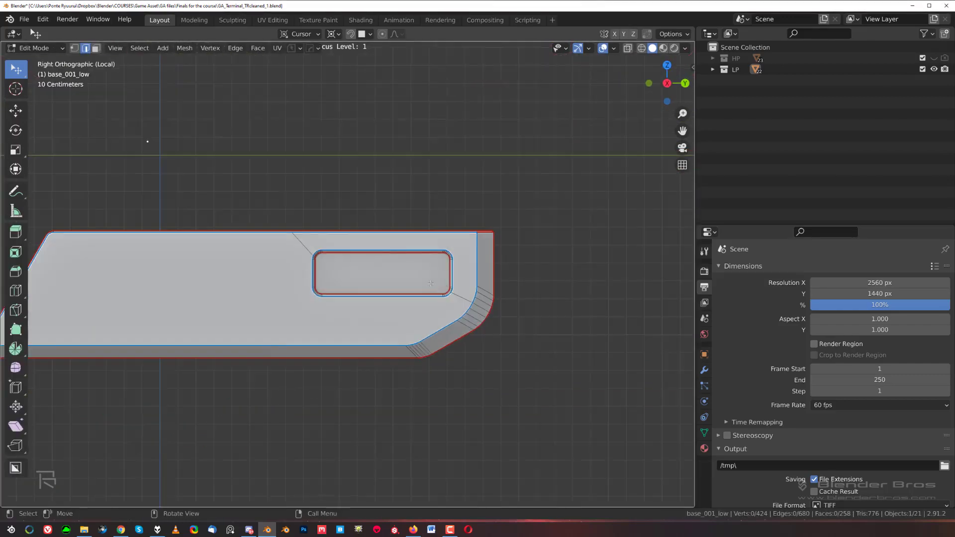
{"action": "scroll", "coordinate": [422, 286], "scroll_direction": "up", "scroll_amount": 2}
{"action": "key", "text": "k"}
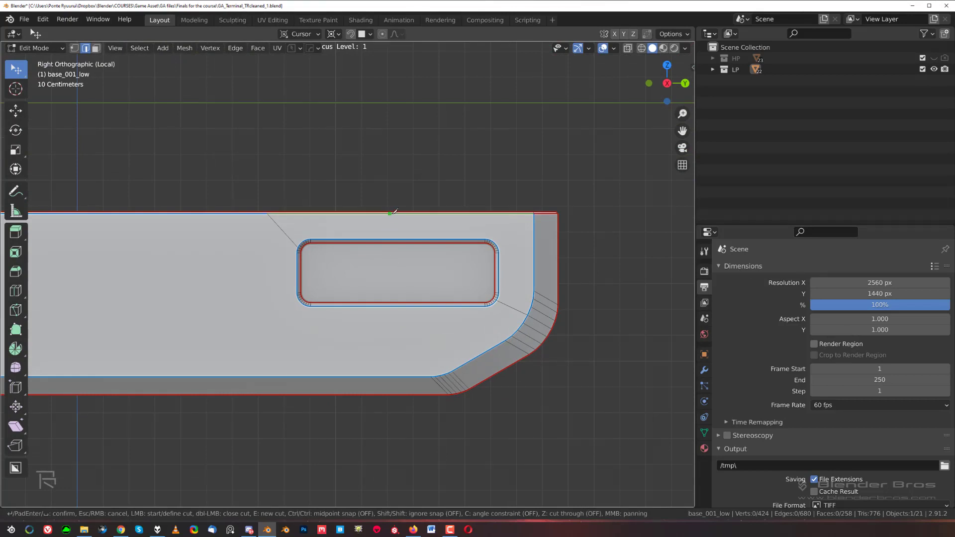
{"action": "left_click", "coordinate": [393, 214]}
{"action": "key", "text": "c"}
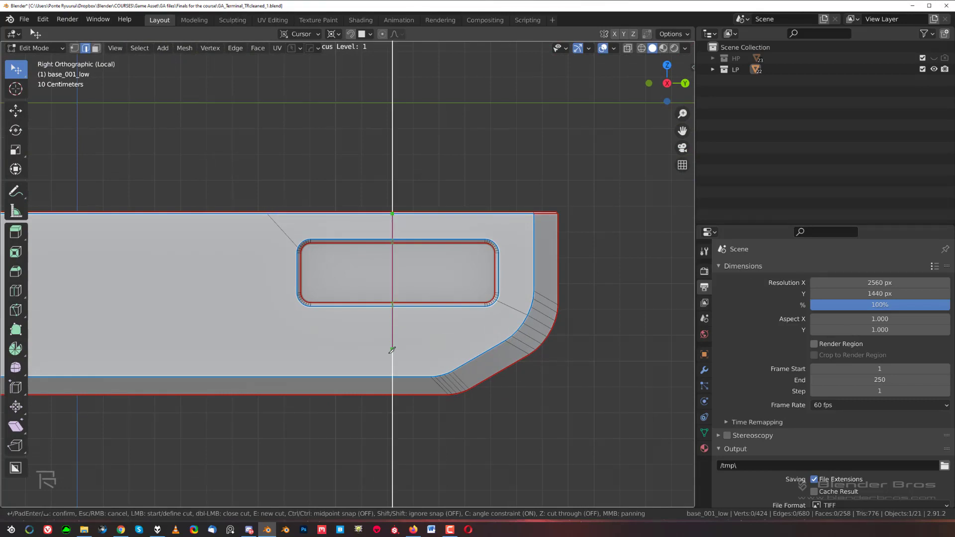
{"action": "left_click", "coordinate": [393, 376]}
{"action": "key", "text": "space"}
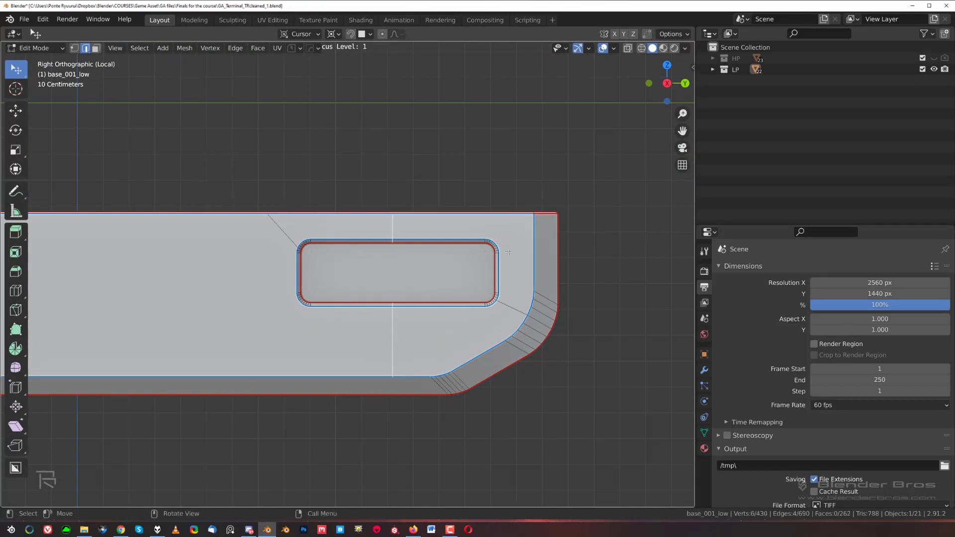
Step: Dissolve the two diagonal edges running from the recess corners to the base panel's outline
{"action": "key", "text": "Tab"}
{"action": "left_click", "coordinate": [512, 309]}
{"action": "left_click", "coordinate": [280, 234], "text": "shift"}
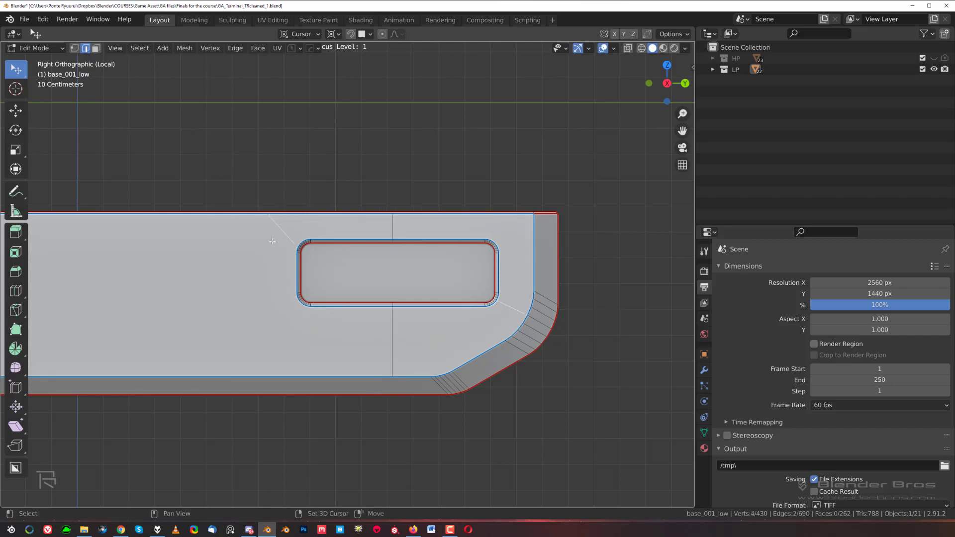
{"action": "key", "text": "x"}
{"action": "left_click", "coordinate": [279, 237]}
{"action": "scroll", "coordinate": [348, 279], "scroll_direction": "up", "scroll_amount": 3}
{"action": "middle_click_drag", "start_coordinate": [408, 299], "coordinate": [463, 331]}
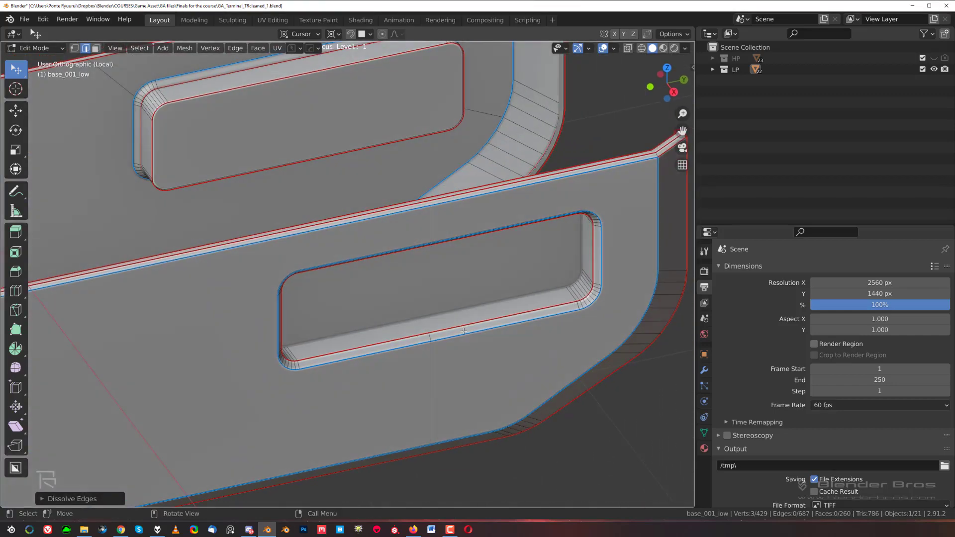
{"action": "middle_click_drag", "start_coordinate": [435, 385], "coordinate": [373, 296]}
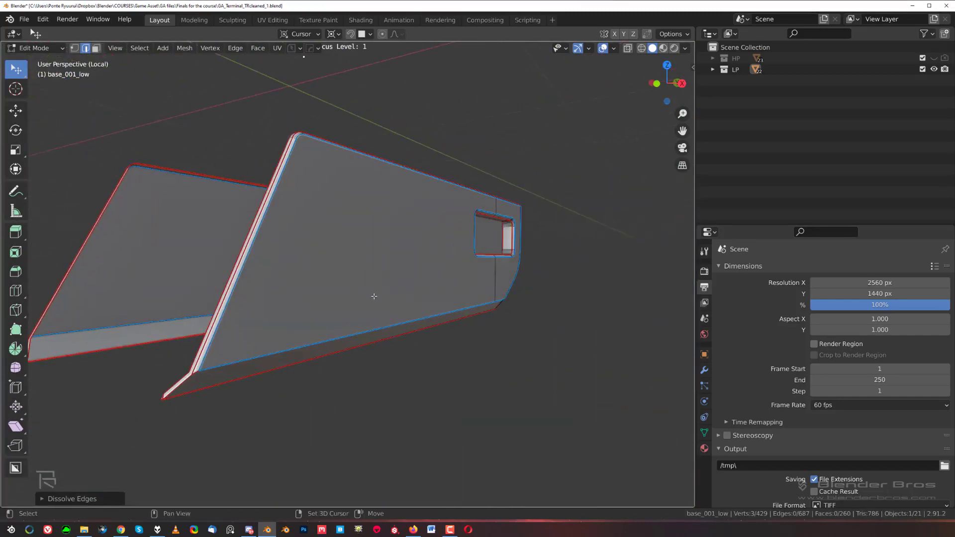
Step: Leave edit mode and local view, and hide the cleaned base panel
{"action": "key", "text": "Tab"}
{"action": "key", "text": "ctrl+f"}
{"action": "middle_click_drag", "start_coordinate": [404, 267], "coordinate": [445, 266]}
{"action": "key", "text": "h"}
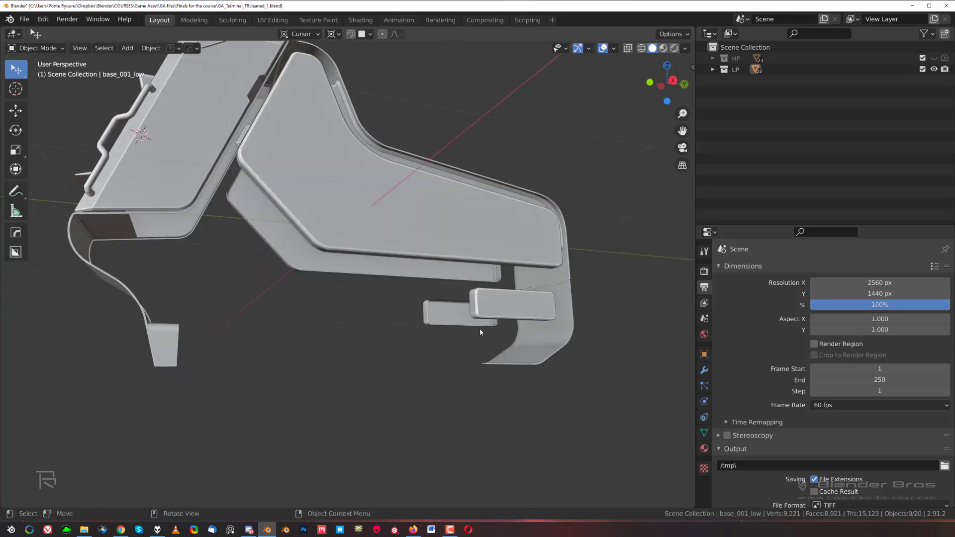
Step: Examine the remaining low-poly terminal parts and the mesh topology of one of them
{"action": "middle_click_drag", "start_coordinate": [451, 316], "coordinate": [439, 354]}
{"action": "left_click", "coordinate": [421, 212]}
{"action": "middle_click_drag", "start_coordinate": [420, 212], "coordinate": [377, 239], "text": "shift"}
{"action": "key", "text": "Tab"}
{"action": "scroll", "coordinate": [422, 281], "scroll_direction": "up", "scroll_amount": 3}
{"action": "scroll", "coordinate": [444, 277], "scroll_direction": "up", "scroll_amount": 2}
{"action": "key", "text": "Tab"}
{"action": "scroll", "coordinate": [445, 277], "scroll_direction": "down", "scroll_amount": 4}
{"action": "scroll", "coordinate": [445, 276], "scroll_direction": "down", "scroll_amount": 3}
{"action": "scroll", "coordinate": [423, 276], "scroll_direction": "up", "scroll_amount": 3}
{"action": "scroll", "coordinate": [244, 249], "scroll_direction": "up", "scroll_amount": 2}
Step: Select the lower base shell and compare it with the high-poly model by temporarily showing the HP collection instead of LP
{"action": "left_click", "coordinate": [410, 308]}
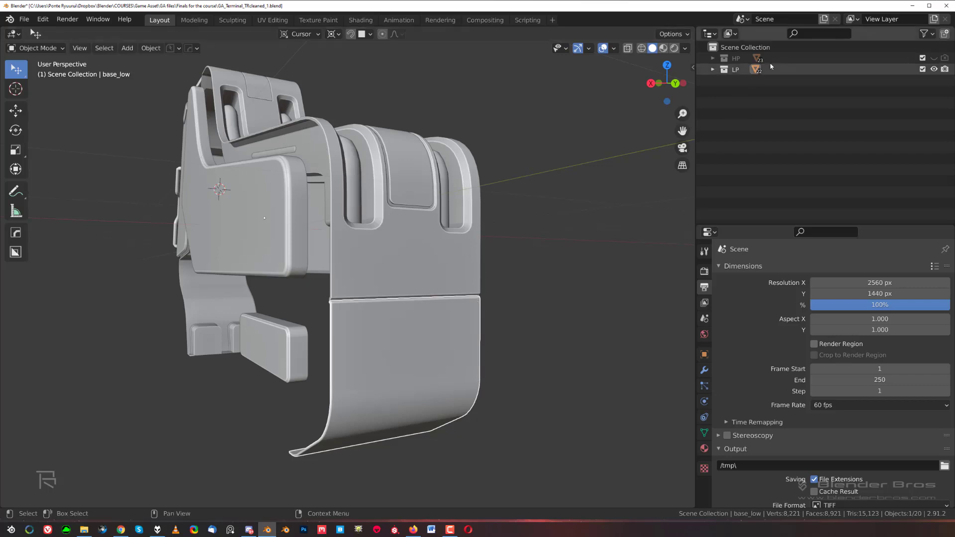
{"action": "left_click", "coordinate": [933, 69]}
{"action": "left_click", "coordinate": [933, 58]}
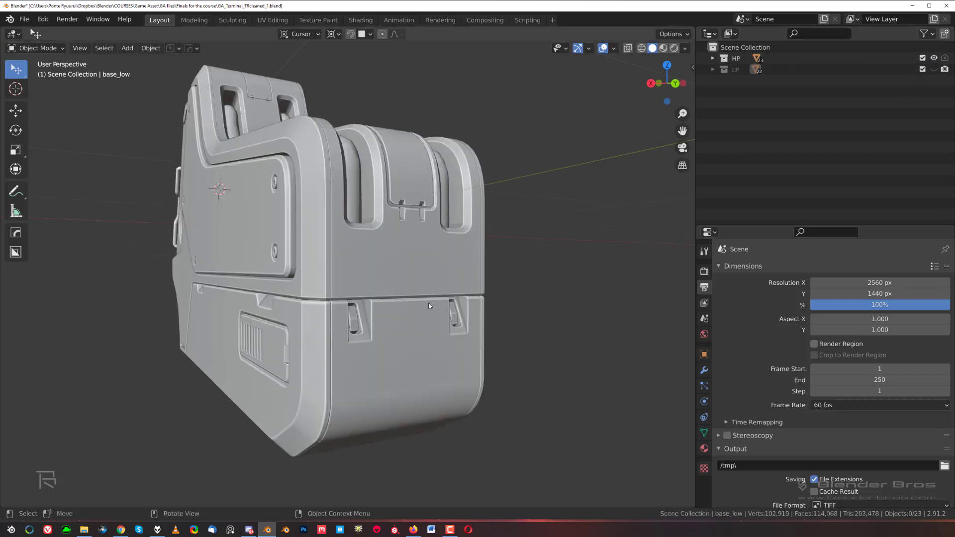
{"action": "left_click", "coordinate": [934, 59]}
{"action": "left_click", "coordinate": [934, 69]}
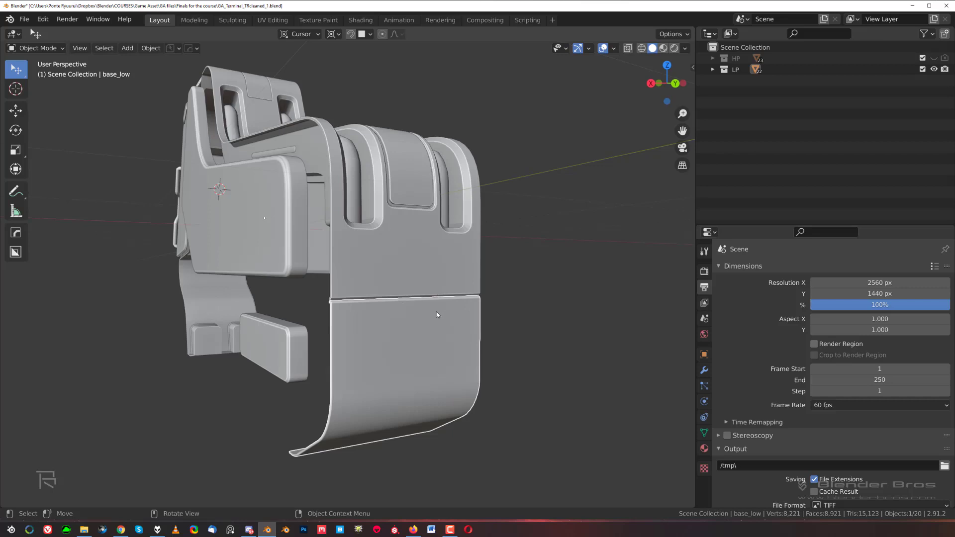
{"action": "mouse_move", "coordinate": [437, 315]}
{"action": "middle_mouse_down"}
{"action": "mouse_move", "coordinate": [376, 323]}
{"action": "mouse_move", "coordinate": [408, 309]}
{"action": "mouse_move", "coordinate": [423, 321]}
{"action": "middle_mouse_up"}
{"action": "scroll", "coordinate": [424, 320], "scroll_direction": "up", "scroll_amount": 3}
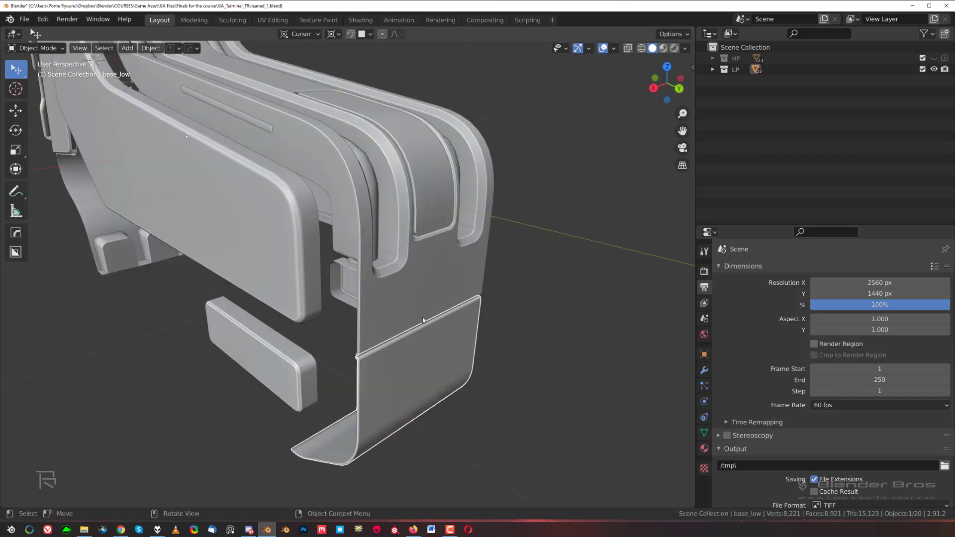
{"action": "scroll", "coordinate": [440, 244], "scroll_direction": "down", "scroll_amount": 4}
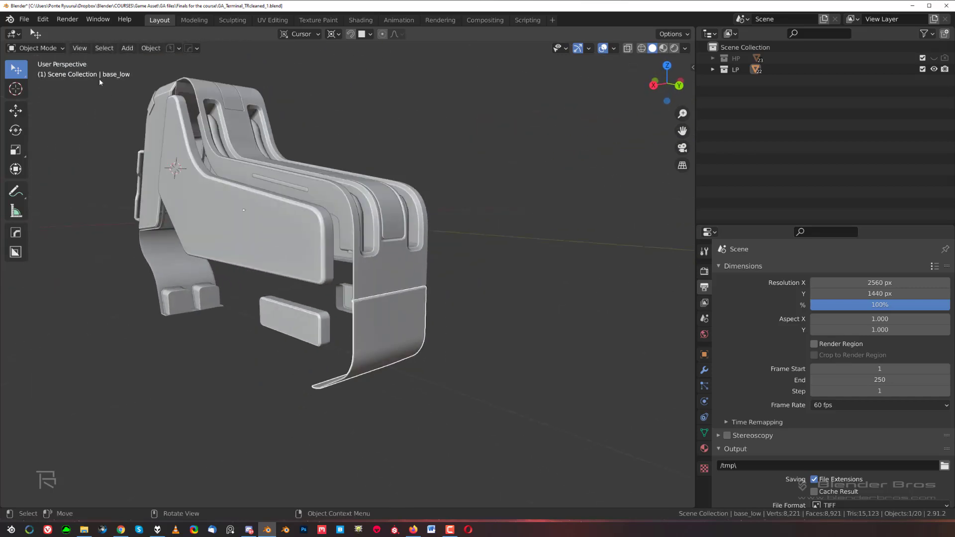
Step: Open GA_Terminal_Final_Mesh_and_Render.blend without saving the changes to the current file
{"action": "left_click", "coordinate": [24, 19]}
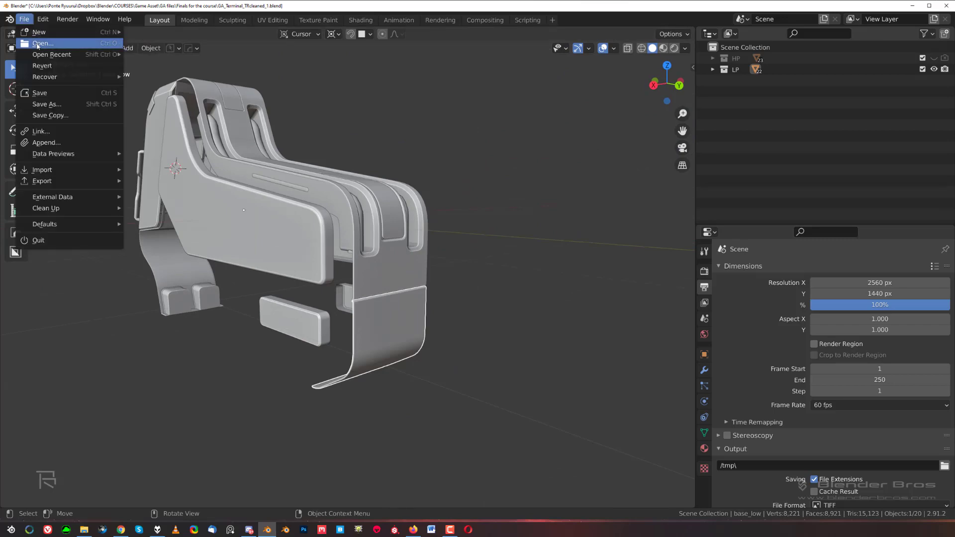
{"action": "left_click", "coordinate": [37, 44]}
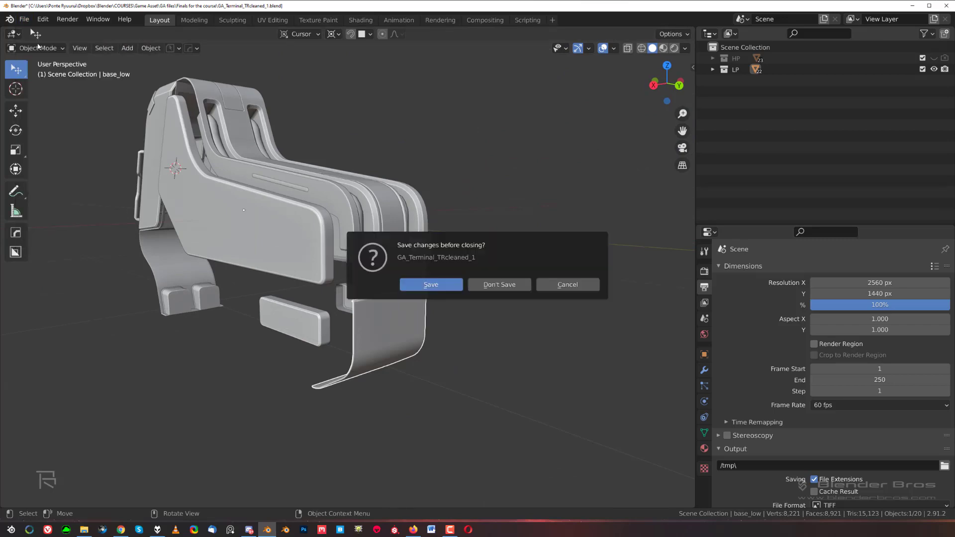
{"action": "left_click", "coordinate": [498, 285]}
{"action": "scroll", "coordinate": [461, 242], "scroll_direction": "down", "scroll_amount": 5}
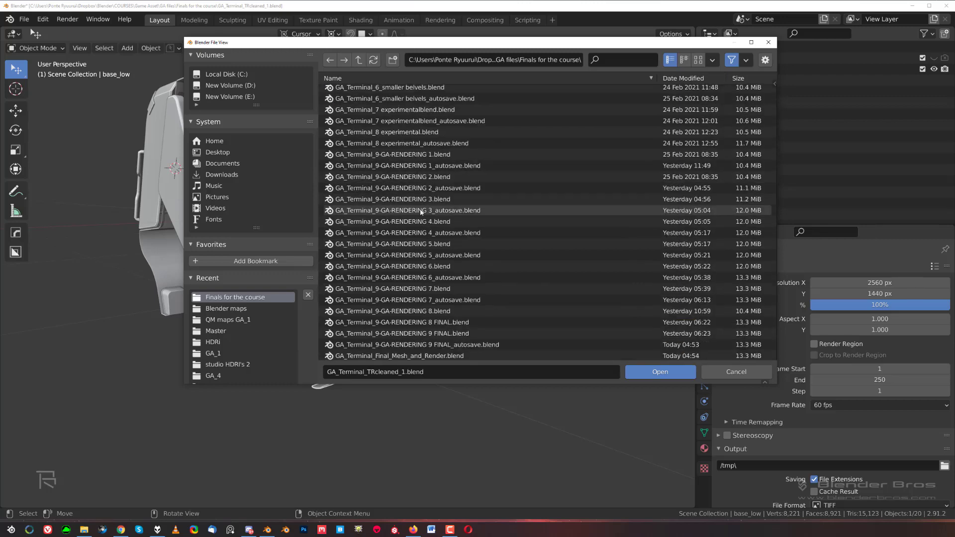
{"action": "scroll", "coordinate": [438, 189], "scroll_direction": "up", "scroll_amount": 5}
{"action": "scroll", "coordinate": [437, 189], "scroll_direction": "down", "scroll_amount": 5}
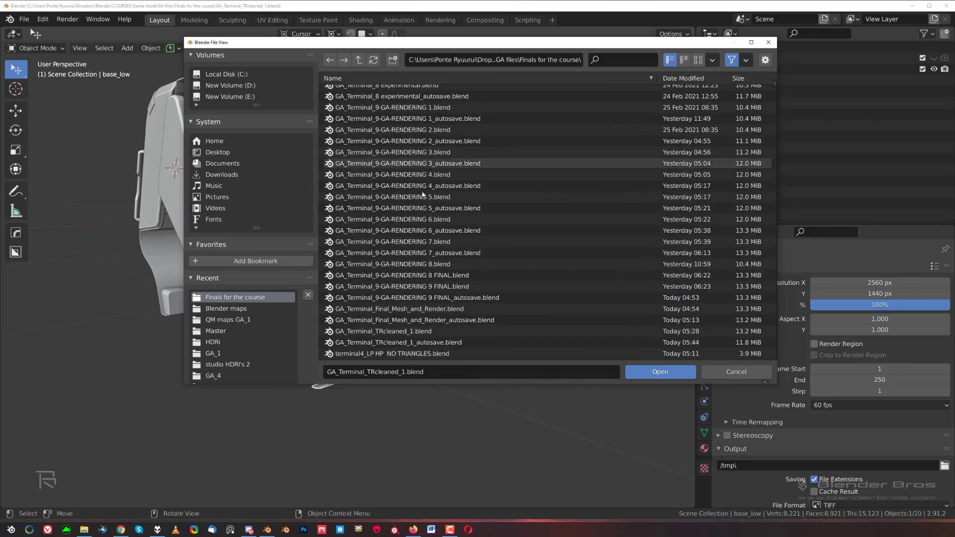
{"action": "double_click", "coordinate": [426, 309]}
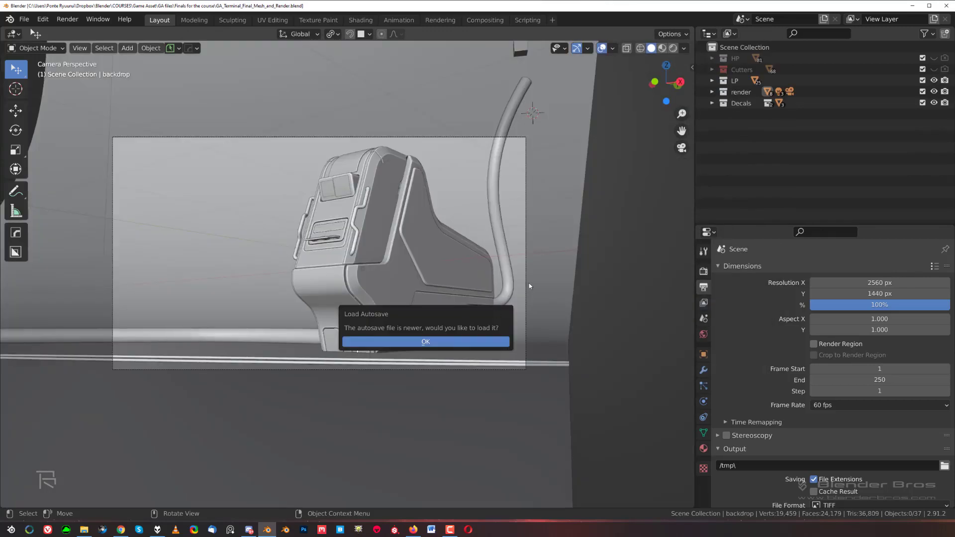
Step: Hide the render and Decals collections so that only the low-poly terminal is displayed
{"action": "left_click", "coordinate": [933, 91]}
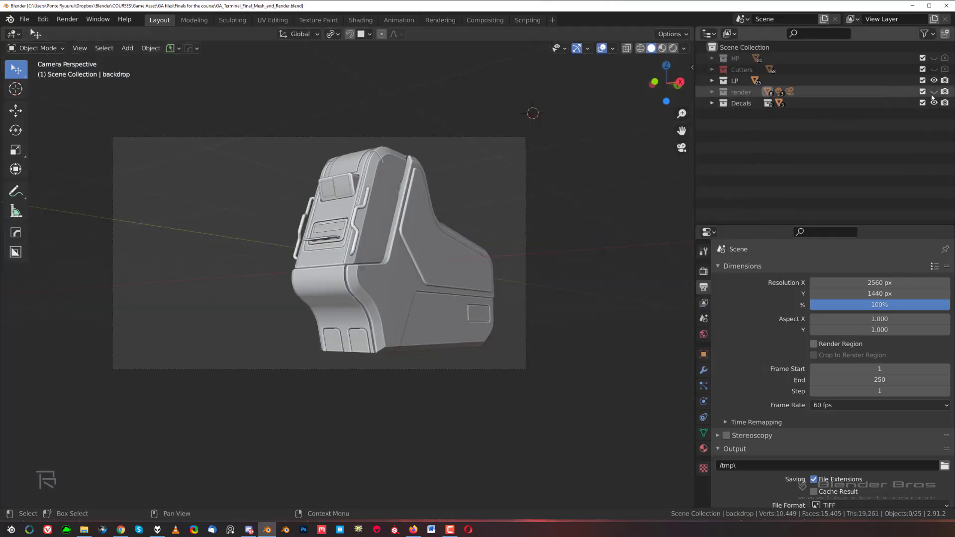
{"action": "left_click", "coordinate": [933, 102]}
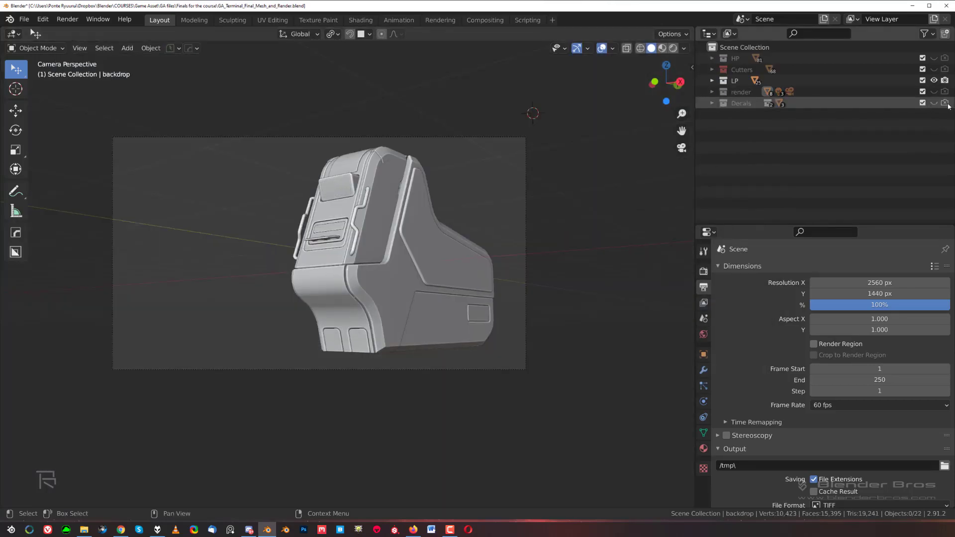
{"action": "scroll", "coordinate": [382, 226], "scroll_direction": "up", "scroll_amount": 3}
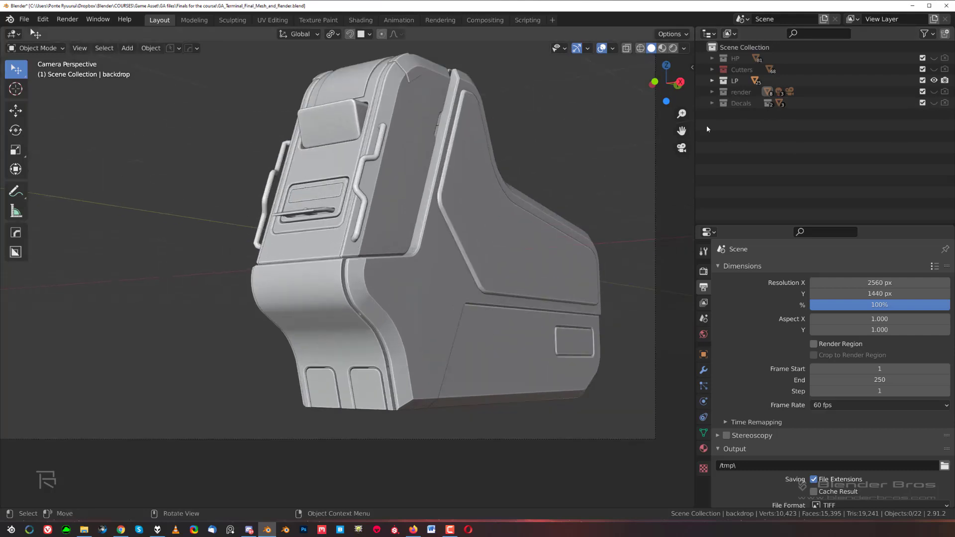
{"action": "middle_click_drag", "start_coordinate": [632, 191], "coordinate": [614, 211]}
{"action": "scroll", "coordinate": [552, 233], "scroll_direction": "down", "scroll_amount": 3}
{"action": "middle_click_drag", "start_coordinate": [514, 252], "coordinate": [486, 291], "text": "shift"}
{"action": "scroll", "coordinate": [490, 286], "scroll_direction": "up", "scroll_amount": 5}
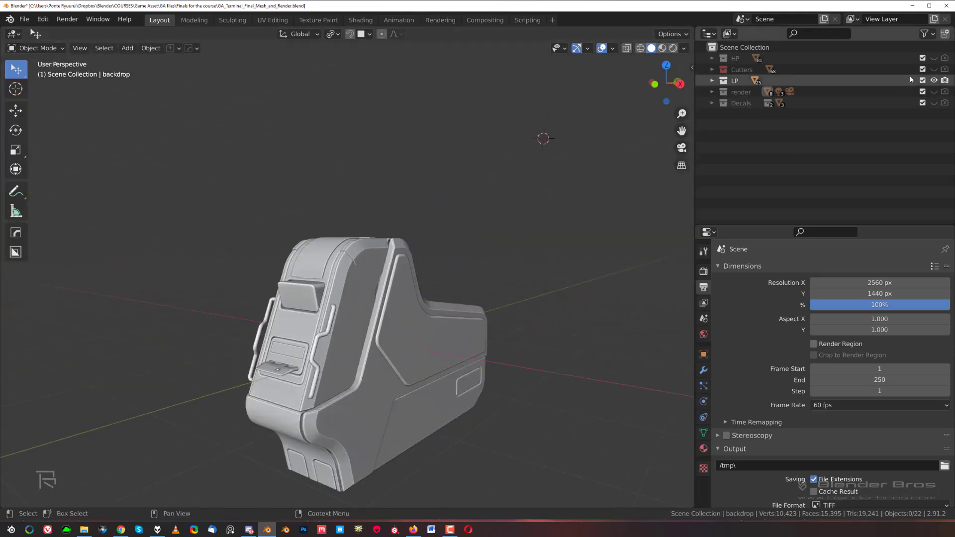
Step: Hide the LP collection, show the HP collection and inspect the high-poly terminal from its front and rear sides
{"action": "left_click", "coordinate": [934, 80]}
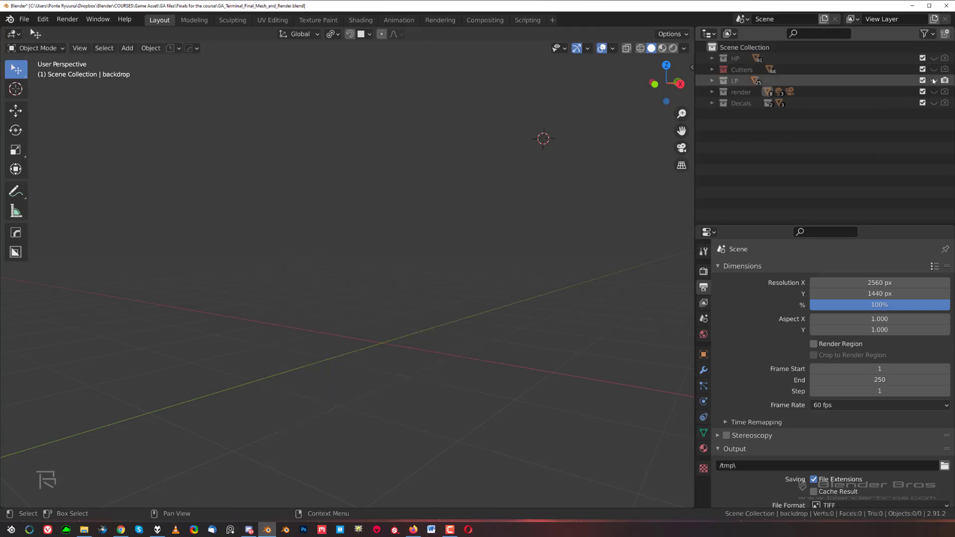
{"action": "left_click", "coordinate": [933, 57]}
{"action": "middle_click_drag", "start_coordinate": [380, 279], "coordinate": [391, 245]}
{"action": "middle_click_drag", "start_coordinate": [396, 237], "coordinate": [390, 140], "text": "shift"}
{"action": "scroll", "coordinate": [401, 175], "scroll_direction": "up", "scroll_amount": 2}
{"action": "middle_click_drag", "start_coordinate": [518, 199], "coordinate": [406, 221]}
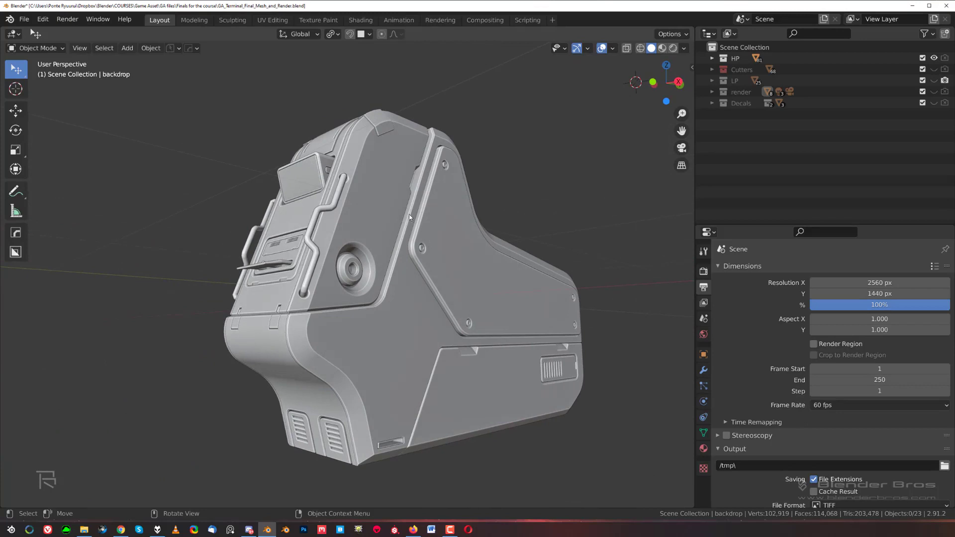
{"action": "middle_click_drag", "start_coordinate": [409, 214], "coordinate": [422, 276]}
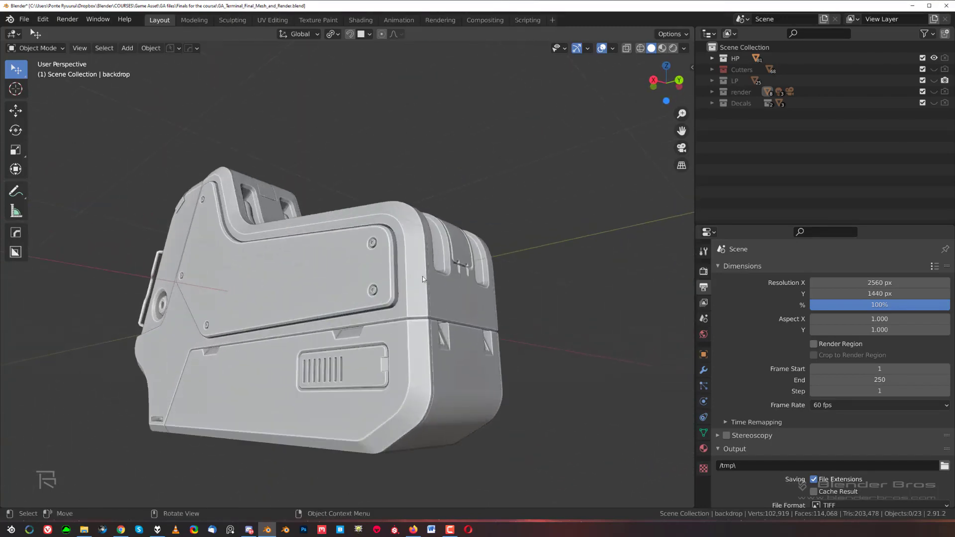
Step: Duplicate the high-poly lower base shell in place and move the copy to the LP collection
{"action": "left_click", "coordinate": [458, 353]}
{"action": "key", "text": "period"}
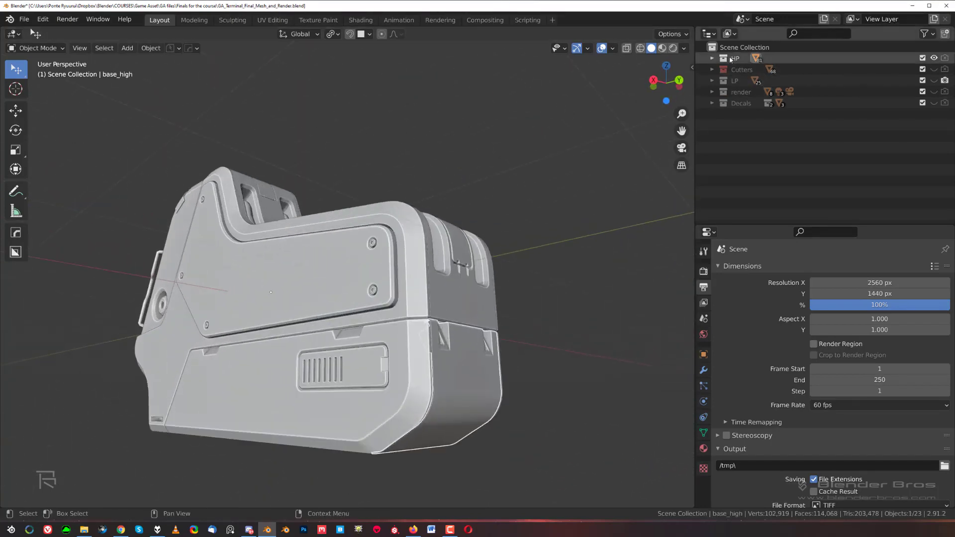
{"action": "middle_click_drag", "start_coordinate": [428, 281], "coordinate": [479, 289]}
{"action": "key", "text": "shift+d"}
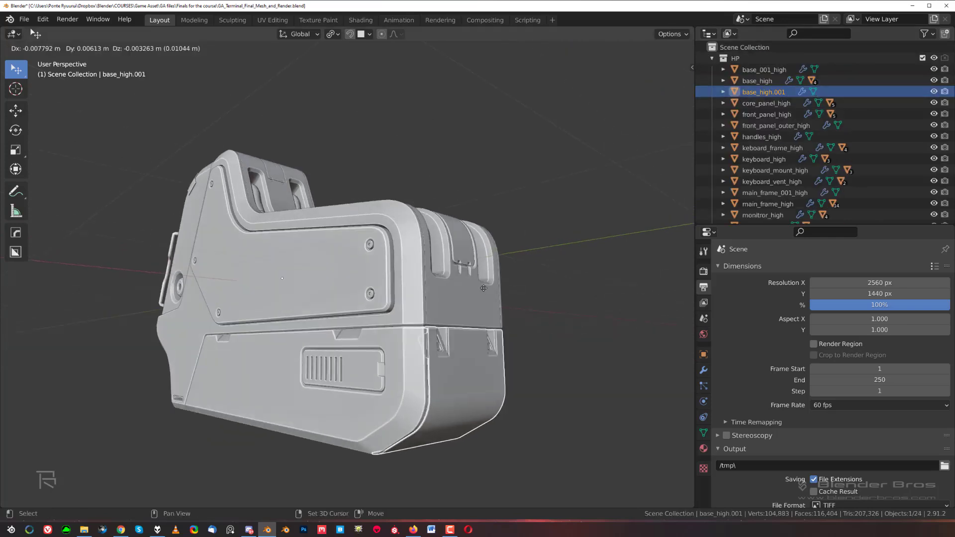
{"action": "right_click", "coordinate": [538, 267]}
{"action": "key", "text": "m"}
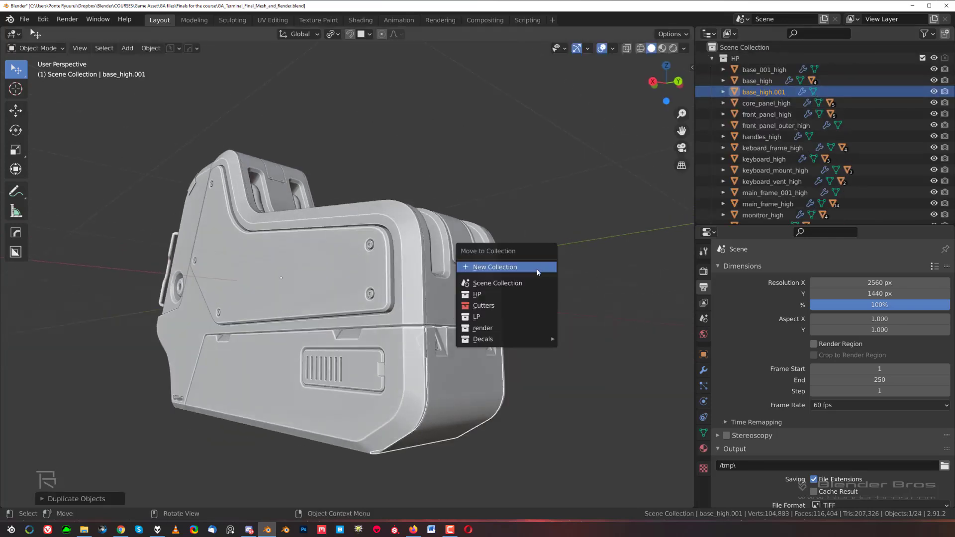
{"action": "left_click", "coordinate": [515, 317]}
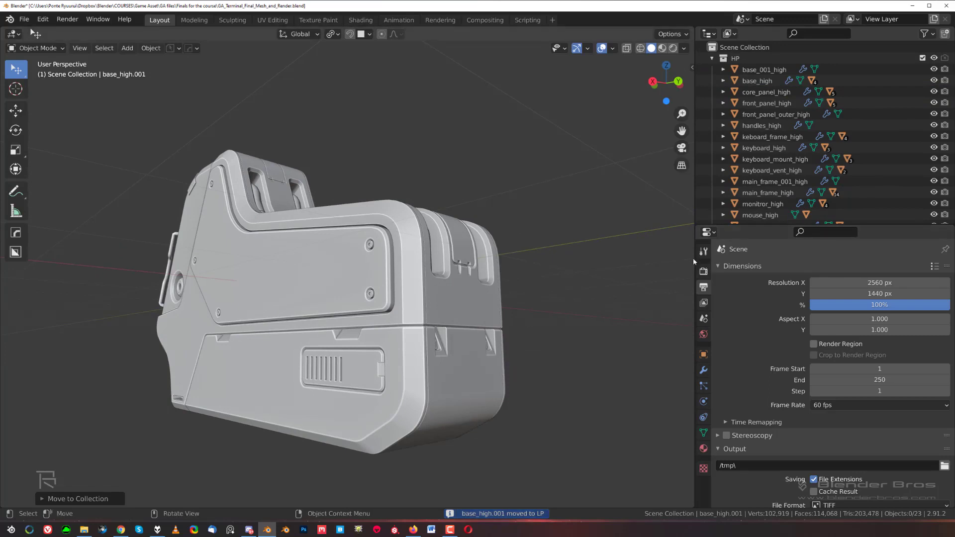
Step: Hide the HP collection, show the LP collection and locate the copied base shell in its object list
{"action": "scroll", "coordinate": [795, 164], "scroll_direction": "down", "scroll_amount": 8}
{"action": "scroll", "coordinate": [883, 112], "scroll_direction": "up", "scroll_amount": 8}
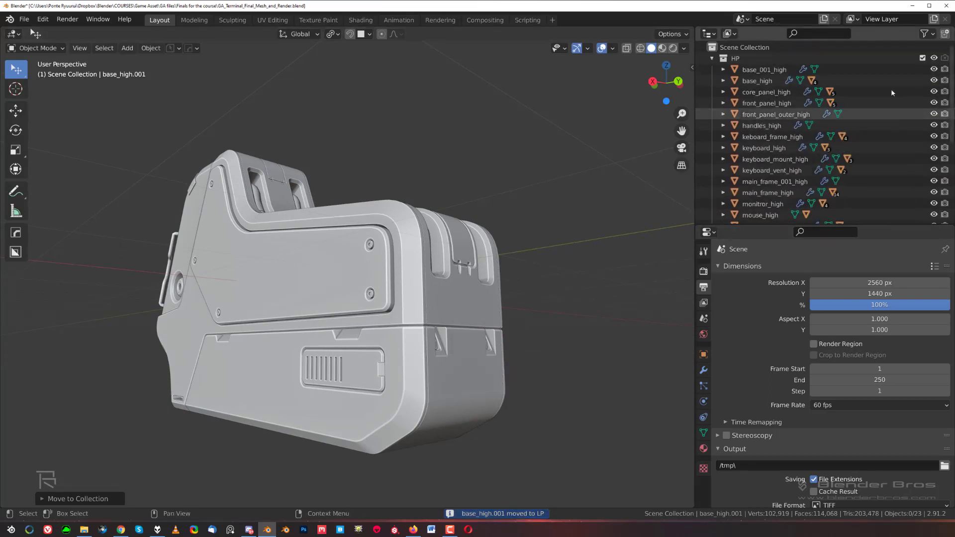
{"action": "left_click", "coordinate": [934, 58]}
{"action": "scroll", "coordinate": [865, 110], "scroll_direction": "down", "scroll_amount": 8}
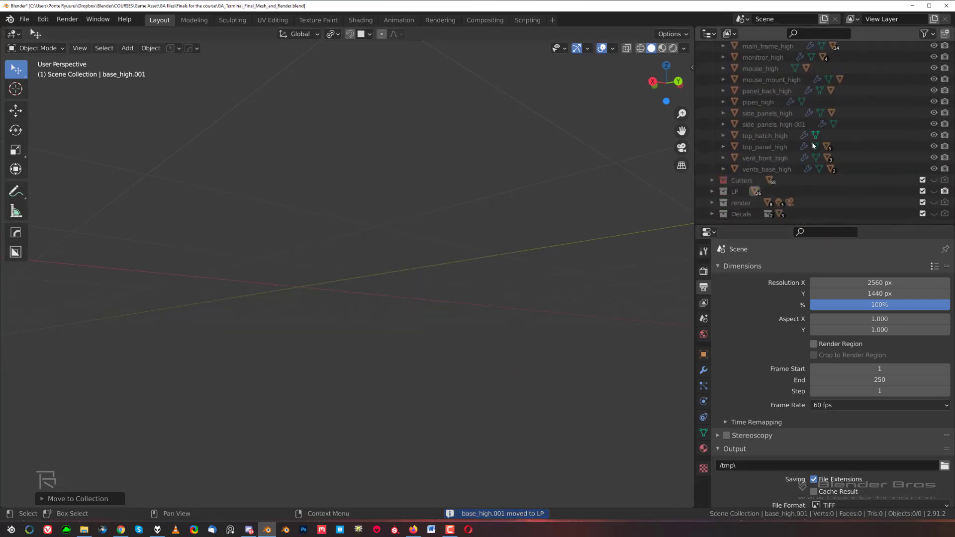
{"action": "left_click", "coordinate": [933, 192]}
{"action": "key", "text": "period"}
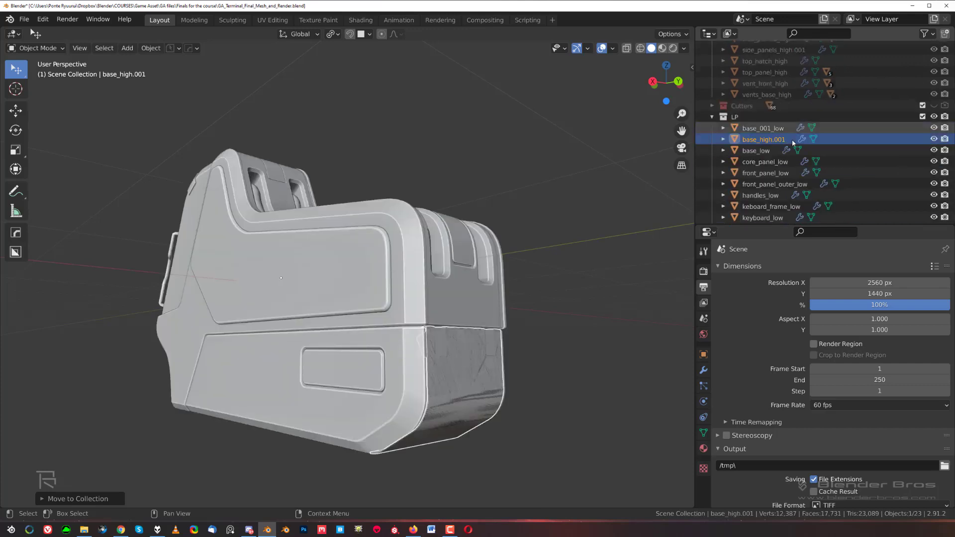
Step: Delete the old base_low object from the LP collection
{"action": "scroll", "coordinate": [792, 142], "scroll_direction": "down", "scroll_amount": 4}
{"action": "scroll", "coordinate": [776, 120], "scroll_direction": "up", "scroll_amount": 1}
{"action": "left_click", "coordinate": [755, 90]}
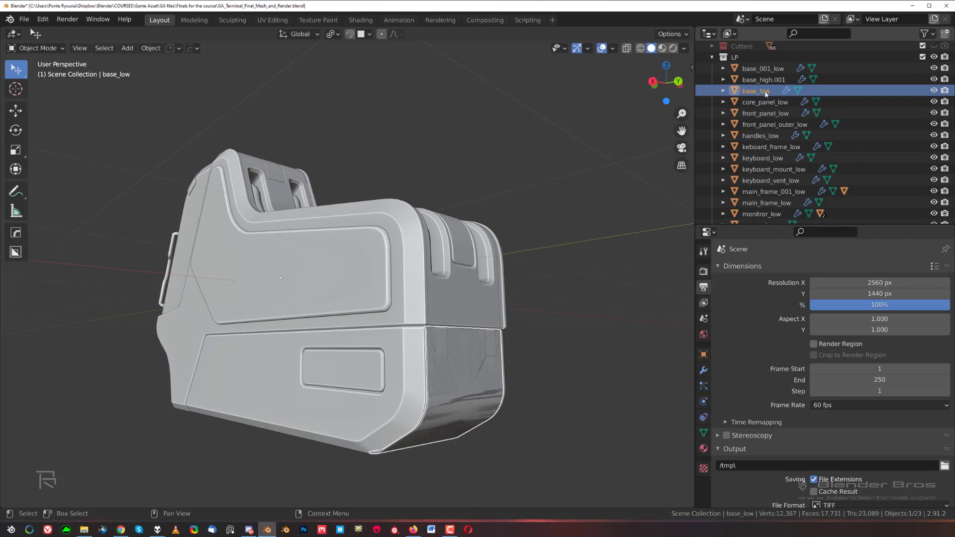
{"action": "key", "text": "Delete"}
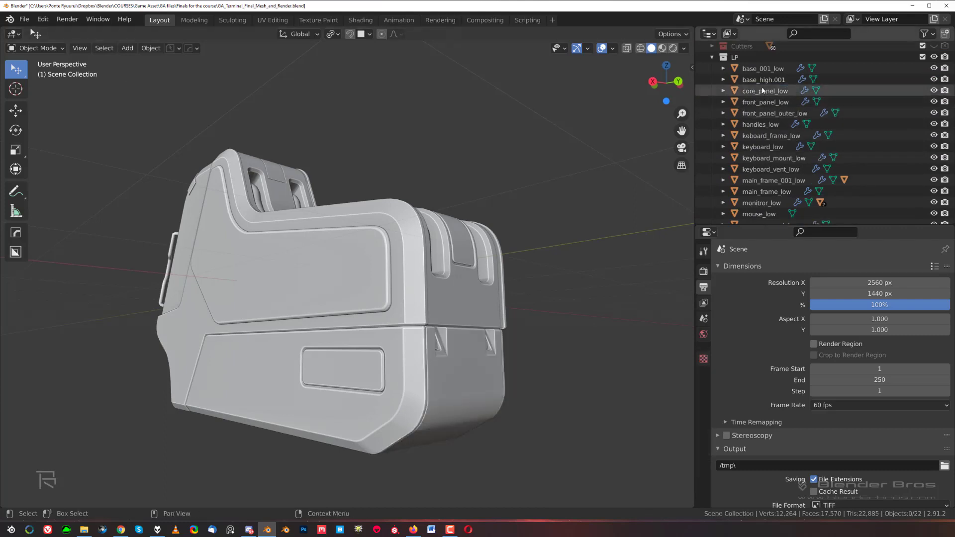
Step: Rename the copied base_high.001 object in the LP collection as base_low
{"action": "left_click", "coordinate": [758, 80]}
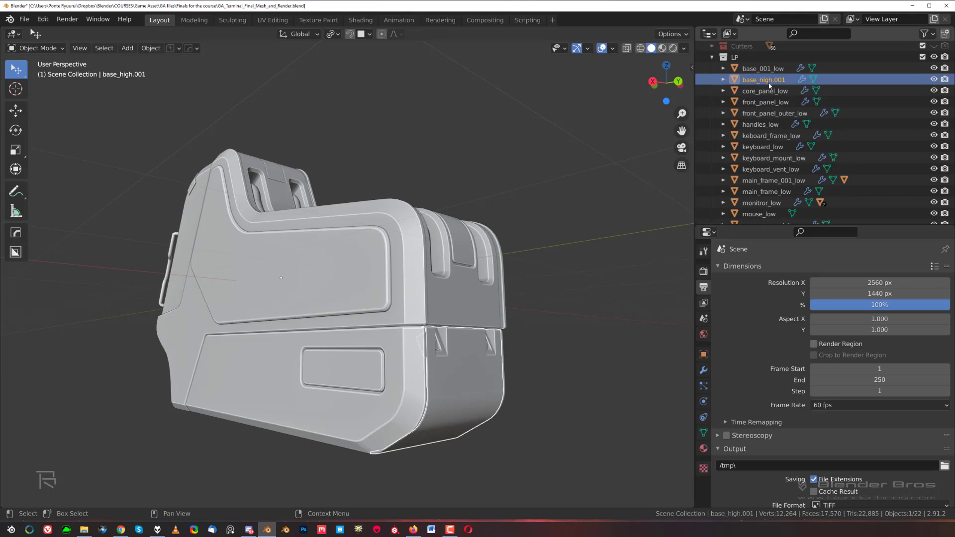
{"action": "double_click", "coordinate": [770, 84]}
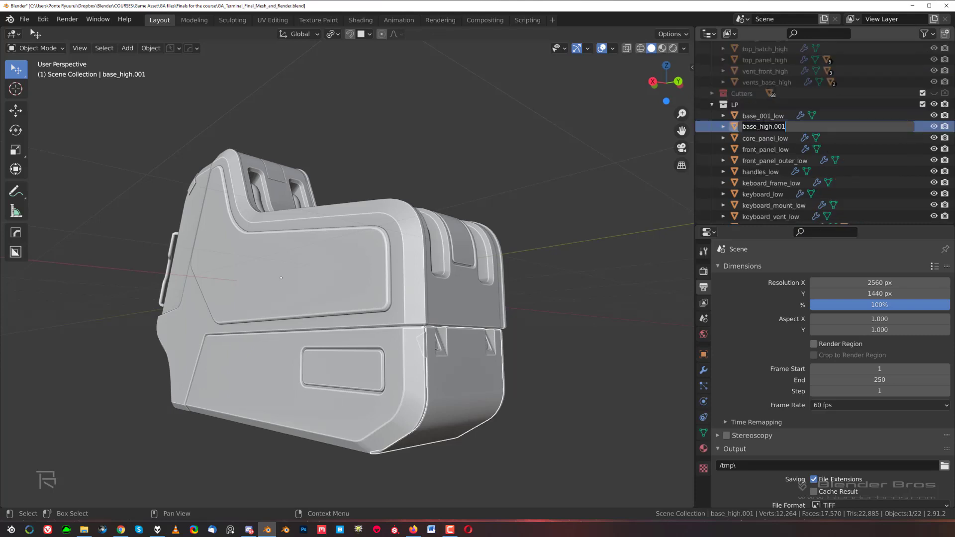
{"action": "left_click_drag", "start_coordinate": [762, 127], "coordinate": [818, 122]}
{"action": "type", "text": "low"}
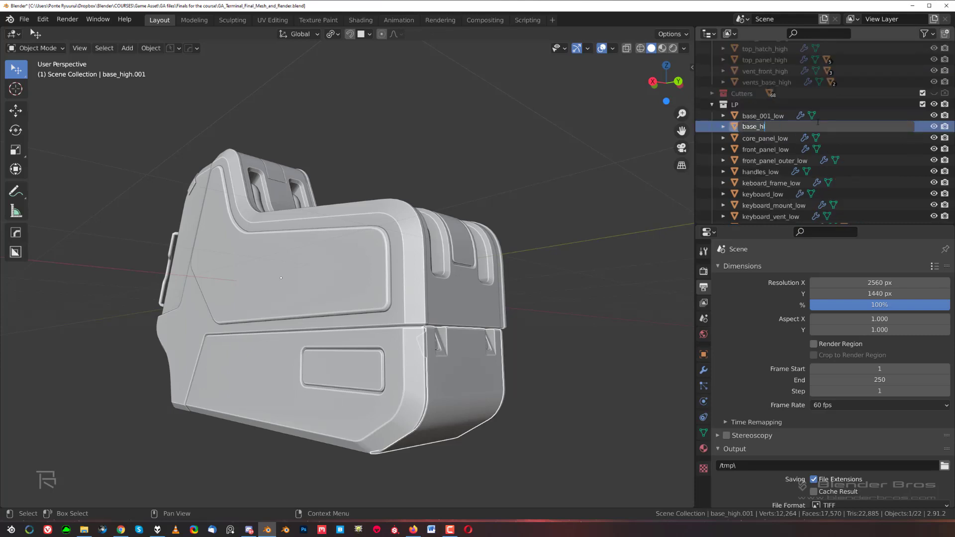
{"action": "key", "text": "Return"}
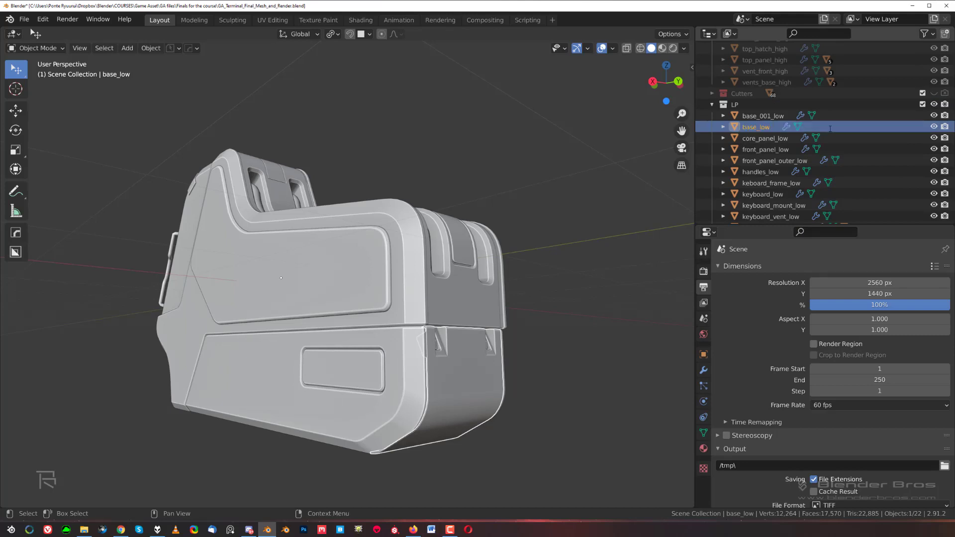
Step: Isolate base_low in local view and reduce the segment count of its Bevel modifier
{"action": "middle_click_drag", "start_coordinate": [539, 268], "coordinate": [501, 265]}
{"action": "key", "text": "ctrl+f"}
{"action": "scroll", "coordinate": [499, 265], "scroll_direction": "down", "scroll_amount": 4}
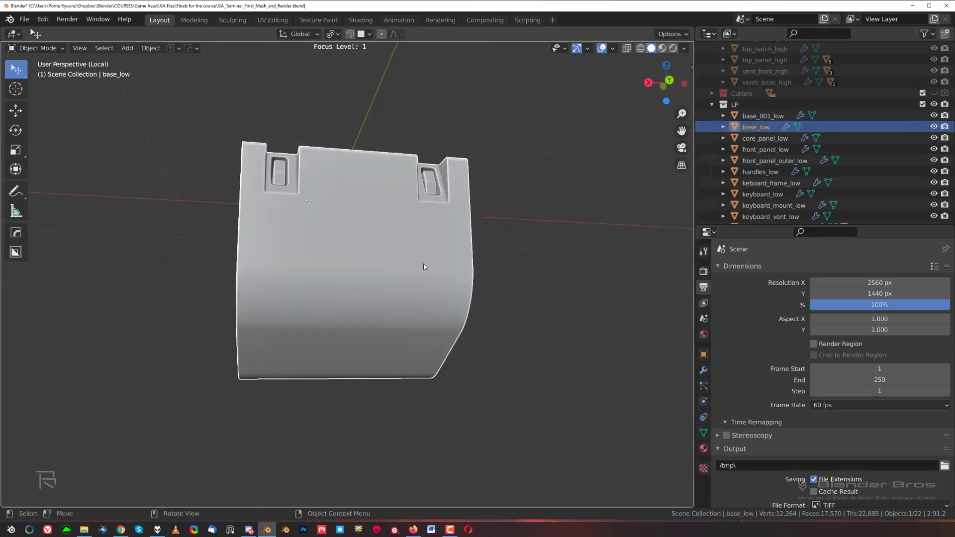
{"action": "middle_click_drag", "start_coordinate": [424, 267], "coordinate": [471, 280]}
{"action": "key", "text": "ctrl+grave"}
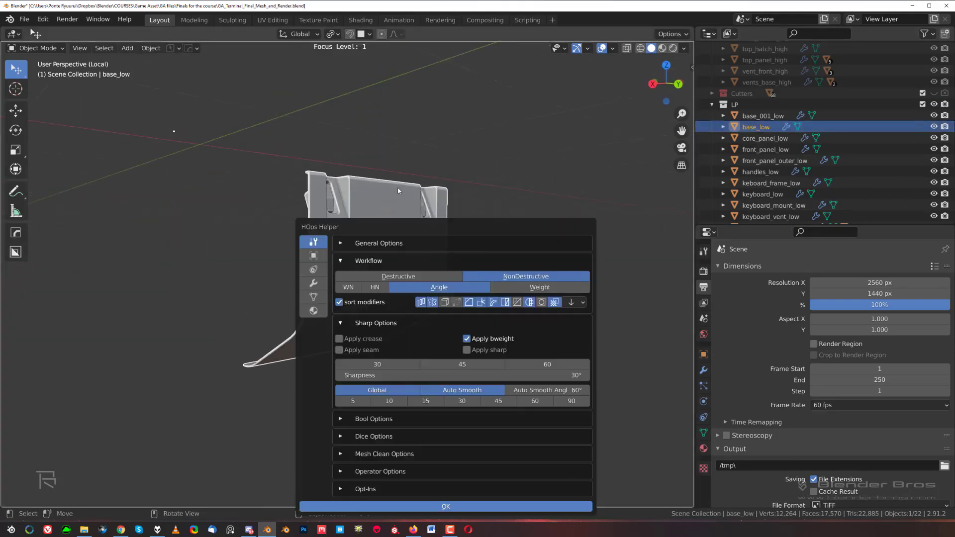
{"action": "left_click", "coordinate": [313, 283]}
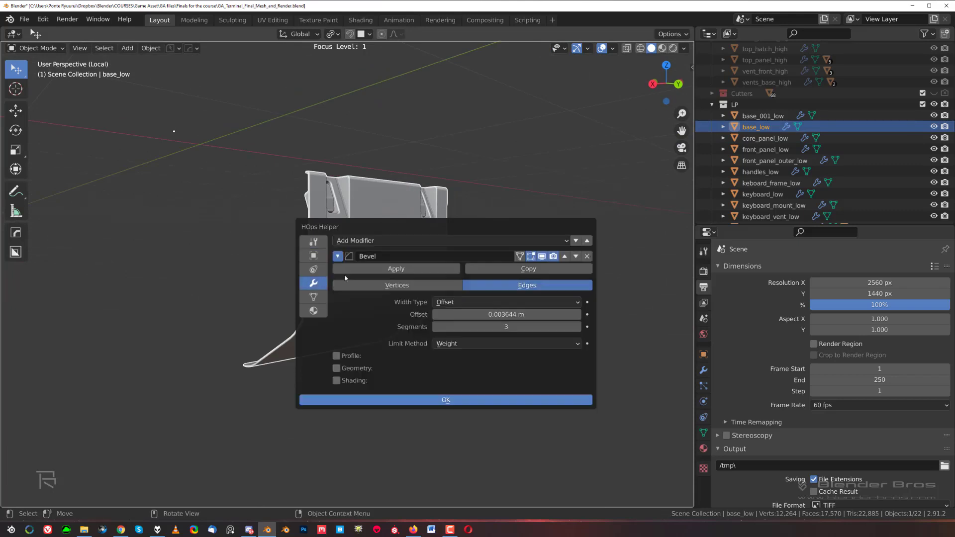
{"action": "left_click", "coordinate": [436, 327]}
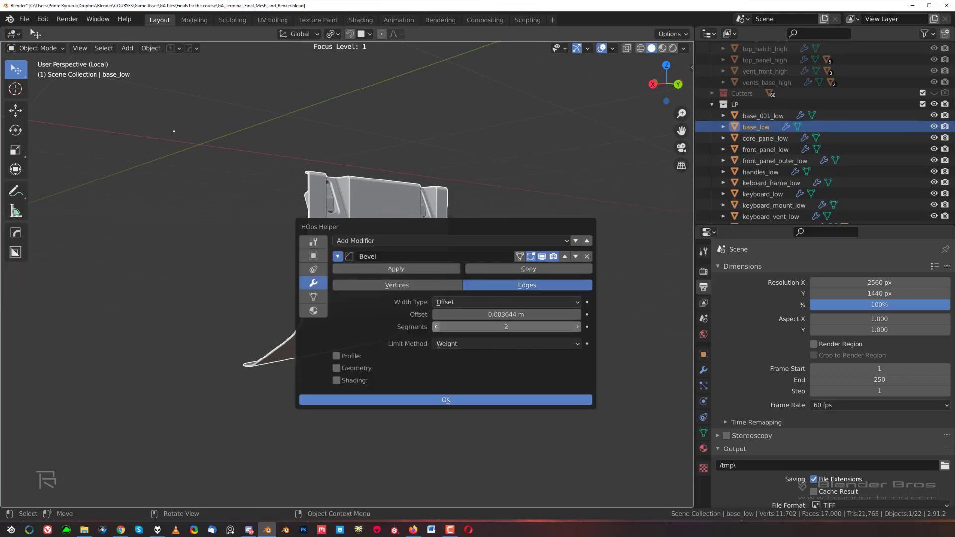
{"action": "left_click", "coordinate": [348, 382]}
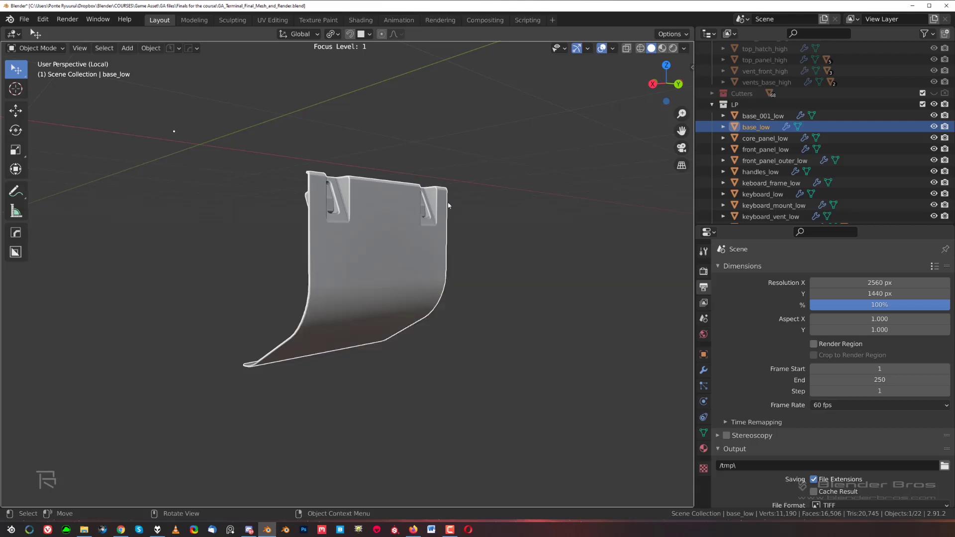
Step: Examine the mesh topology around one recess and its raised insert at the upper edge of base_low
{"action": "scroll", "coordinate": [360, 240], "scroll_direction": "up", "scroll_amount": 4}
{"action": "middle_click_drag", "start_coordinate": [360, 240], "coordinate": [368, 328], "text": "shift"}
{"action": "scroll", "coordinate": [369, 329], "scroll_direction": "up", "scroll_amount": 2}
{"action": "middle_click_drag", "start_coordinate": [249, 243], "coordinate": [383, 335], "text": "shift"}
{"action": "scroll", "coordinate": [356, 292], "scroll_direction": "up", "scroll_amount": 3}
{"action": "key", "text": "Tab"}
{"action": "left_click", "coordinate": [407, 298]}
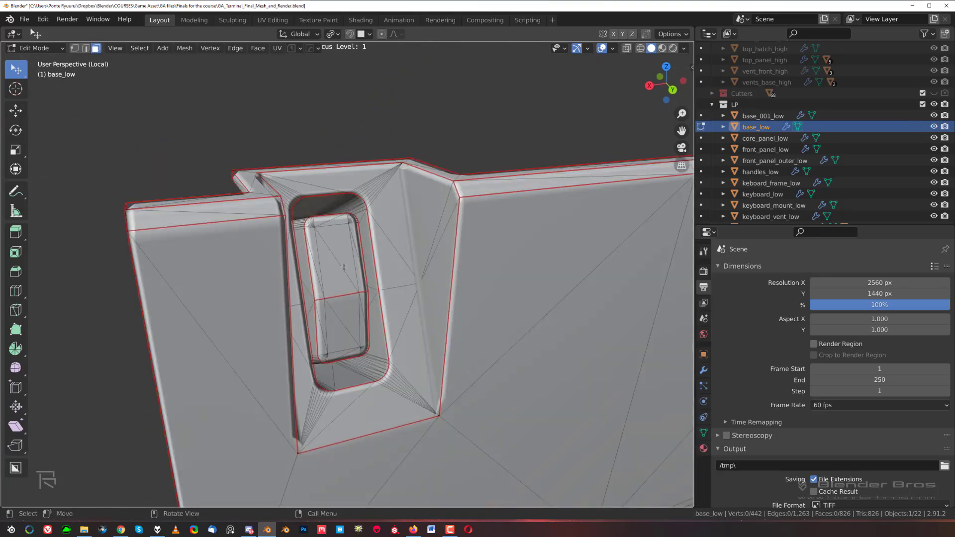
{"action": "scroll", "coordinate": [383, 336], "scroll_direction": "down", "scroll_amount": 5}
{"action": "key", "text": "Tab"}
{"action": "scroll", "coordinate": [343, 298], "scroll_direction": "up", "scroll_amount": 3}
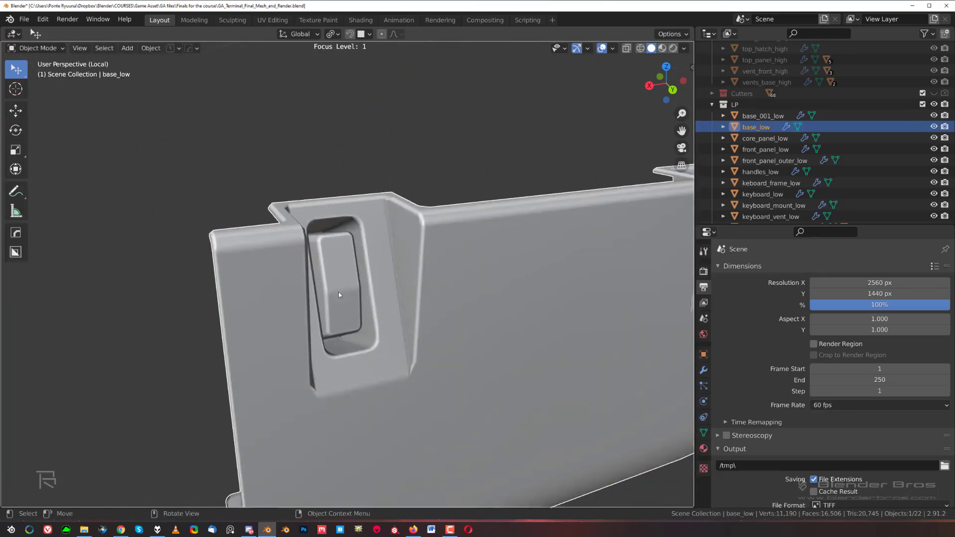
Step: Delete the raised inserts and the adjoining pocket faces from both recesses at the upper edge of base_low
{"action": "middle_click_drag", "start_coordinate": [343, 334], "coordinate": [460, 319]}
{"action": "scroll", "coordinate": [320, 262], "scroll_direction": "up", "scroll_amount": 2}
{"action": "scroll", "coordinate": [460, 318], "scroll_direction": "up", "scroll_amount": 2}
{"action": "key", "text": "Tab"}
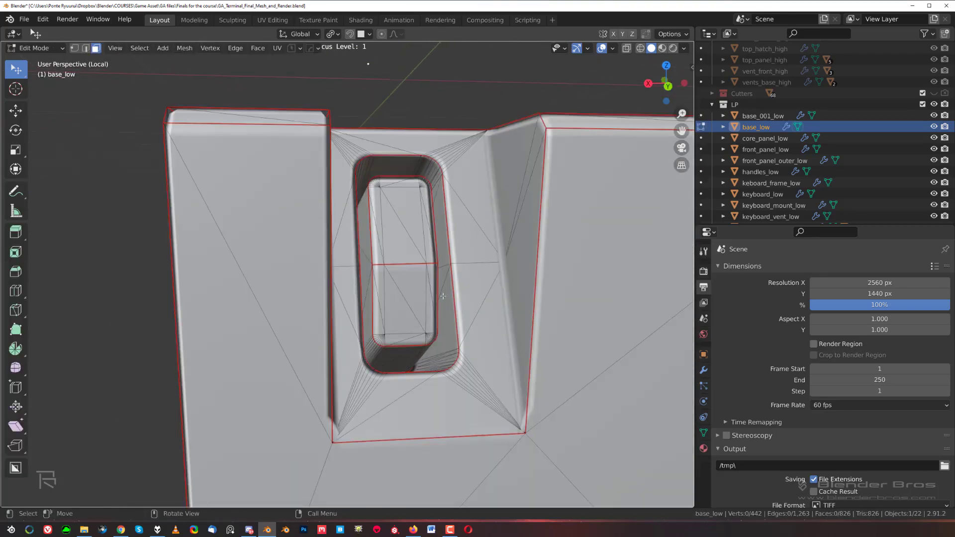
{"action": "left_click", "coordinate": [408, 279]}
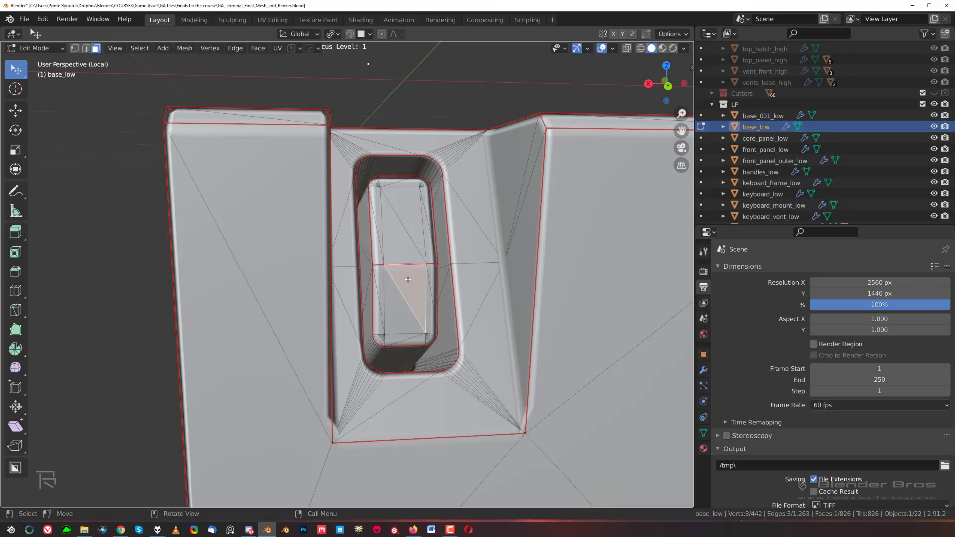
{"action": "key", "text": "l"}
{"action": "key", "text": "l"}
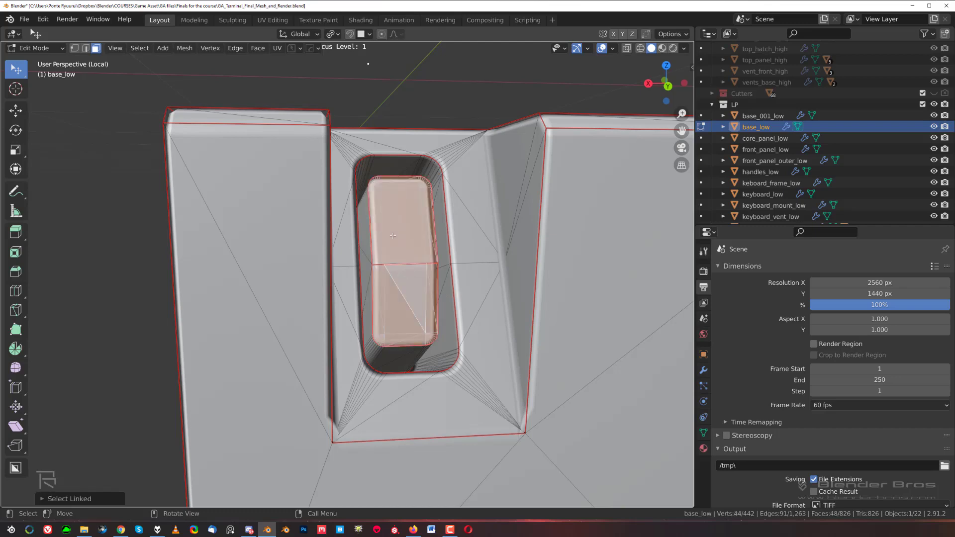
{"action": "scroll", "coordinate": [403, 229], "scroll_direction": "down", "scroll_amount": 4}
{"action": "middle_click_drag", "start_coordinate": [616, 250], "coordinate": [505, 255], "text": "shift"}
{"action": "middle_click_drag", "start_coordinate": [641, 289], "coordinate": [452, 288], "text": "shift"}
{"action": "scroll", "coordinate": [453, 288], "scroll_direction": "up", "scroll_amount": 3}
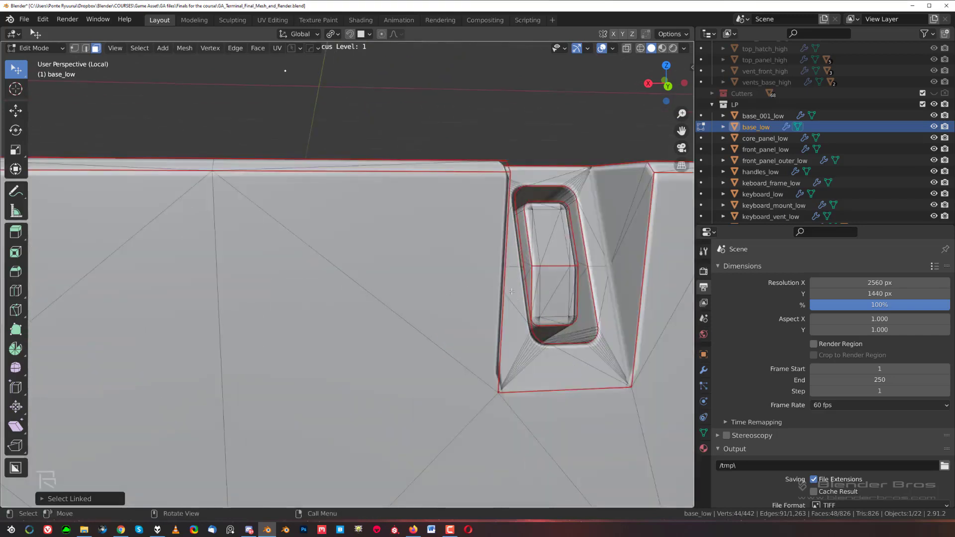
{"action": "middle_click_drag", "start_coordinate": [597, 300], "coordinate": [448, 301], "text": "shift"}
{"action": "scroll", "coordinate": [449, 301], "scroll_direction": "up", "scroll_amount": 2}
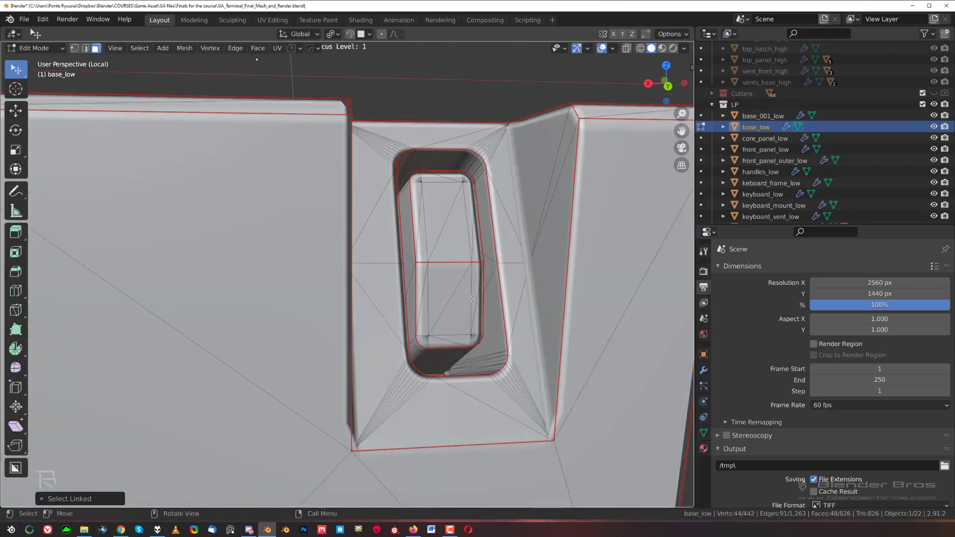
{"action": "key", "text": "ctrl+KP_Add"}
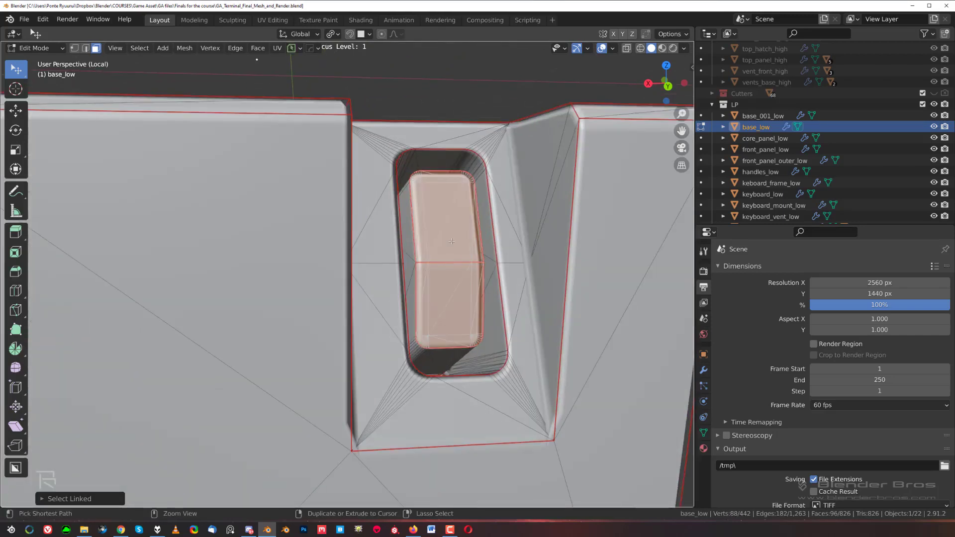
{"action": "key", "text": "ctrl+KP_Add"}
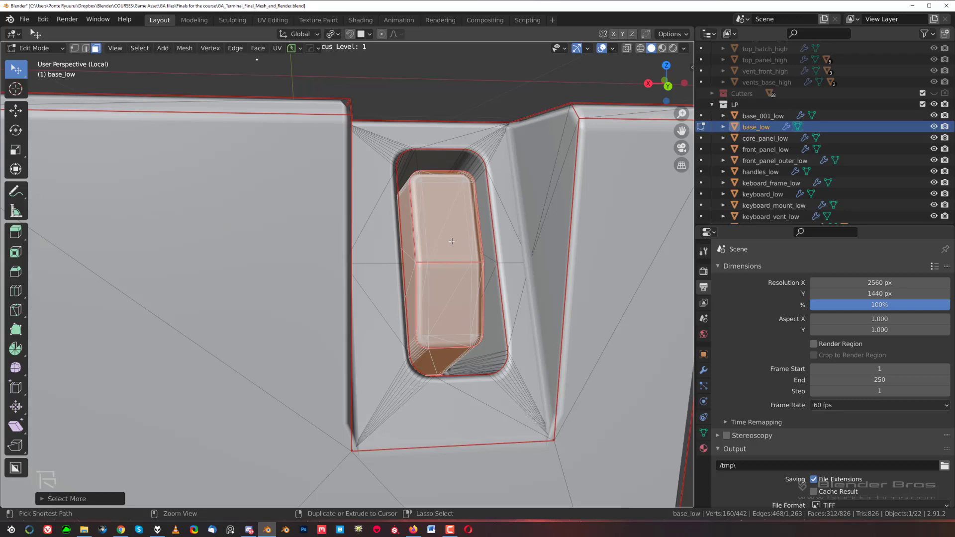
{"action": "middle_click_drag", "start_coordinate": [452, 242], "coordinate": [442, 275]}
{"action": "key", "text": "x"}
{"action": "left_click", "coordinate": [428, 214]}
Step: Dissolve the remaining floor and wall faces of both recess pockets so a single flat face closes each pocket
{"action": "scroll", "coordinate": [440, 319], "scroll_direction": "up", "scroll_amount": 3}
{"action": "left_click", "coordinate": [441, 275]}
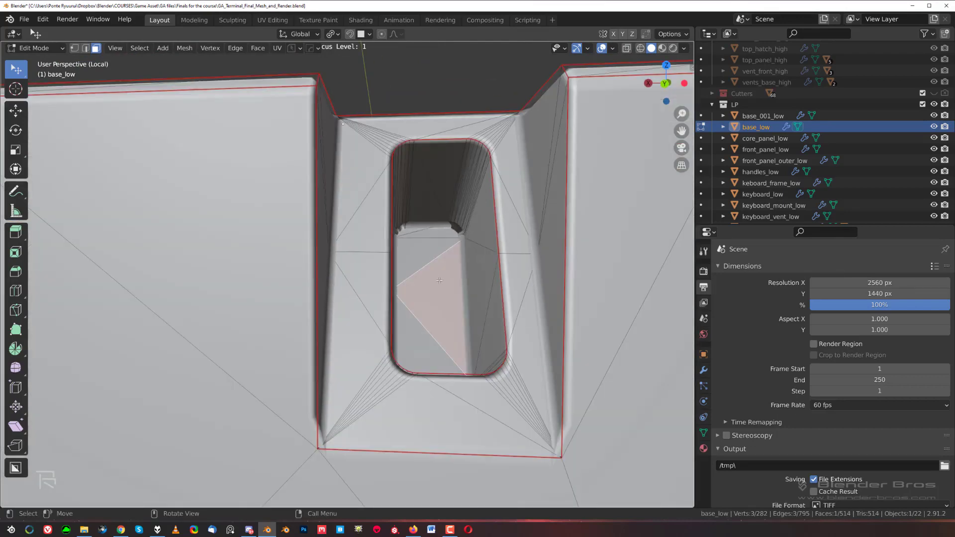
{"action": "key", "text": "l"}
{"action": "scroll", "coordinate": [439, 280], "scroll_direction": "down", "scroll_amount": 6}
{"action": "middle_click_drag", "start_coordinate": [179, 334], "coordinate": [501, 356], "text": "shift"}
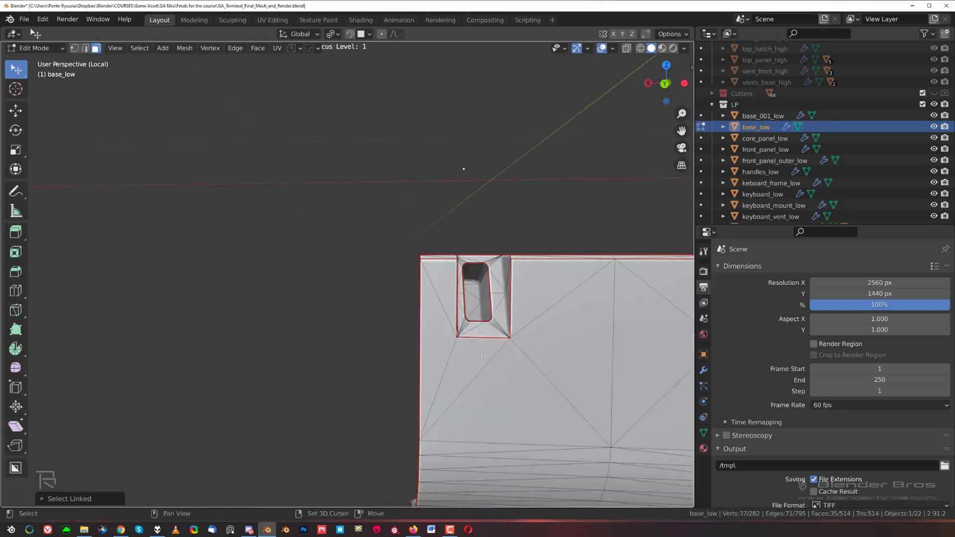
{"action": "scroll", "coordinate": [500, 356], "scroll_direction": "up", "scroll_amount": 5}
{"action": "key", "text": "KP_Decimal"}
{"action": "key", "text": "l"}
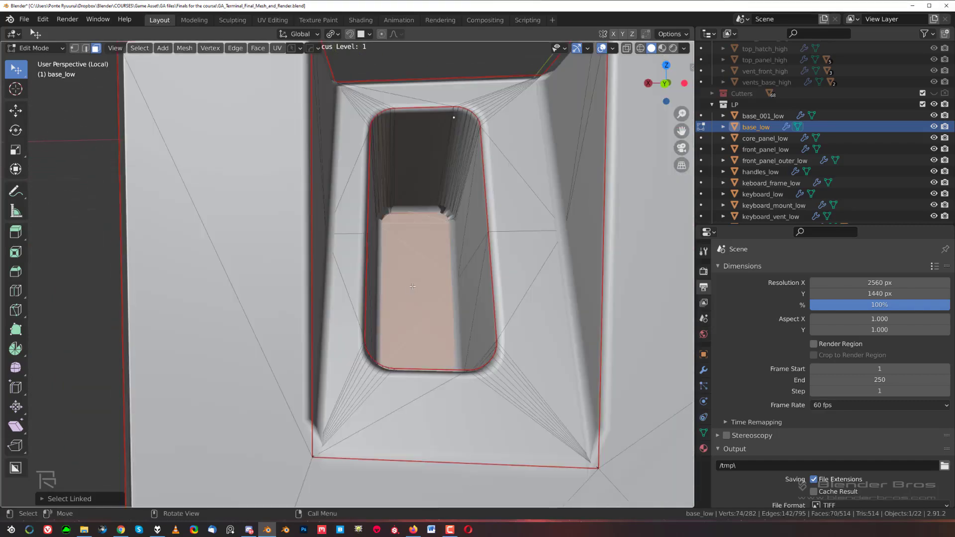
{"action": "key", "text": "ctrl+KP_Add"}
{"action": "key", "text": "ctrl+x"}
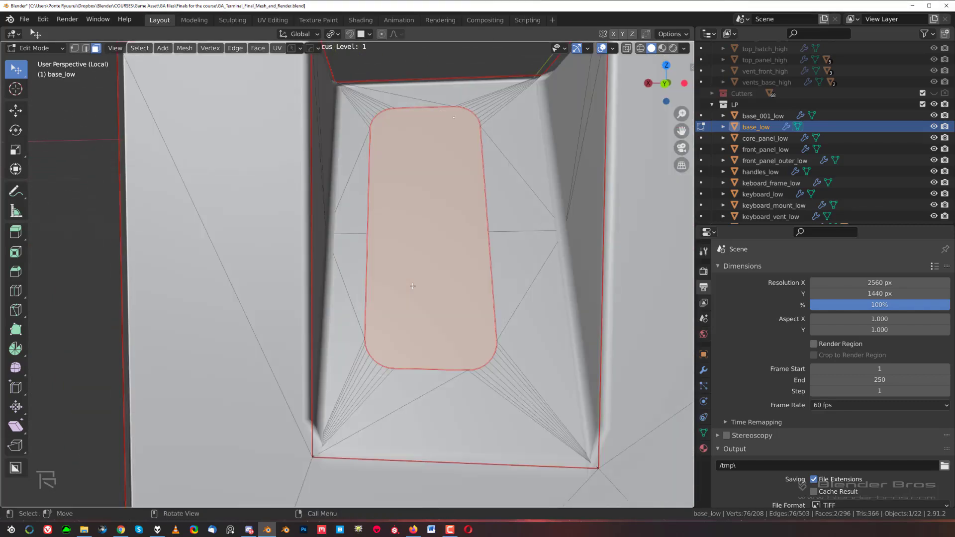
Step: Dissolve the faces surrounding both closed pockets into one face per recess, and triangulate the two resulting faces
{"action": "middle_click_drag", "start_coordinate": [413, 286], "coordinate": [450, 284]}
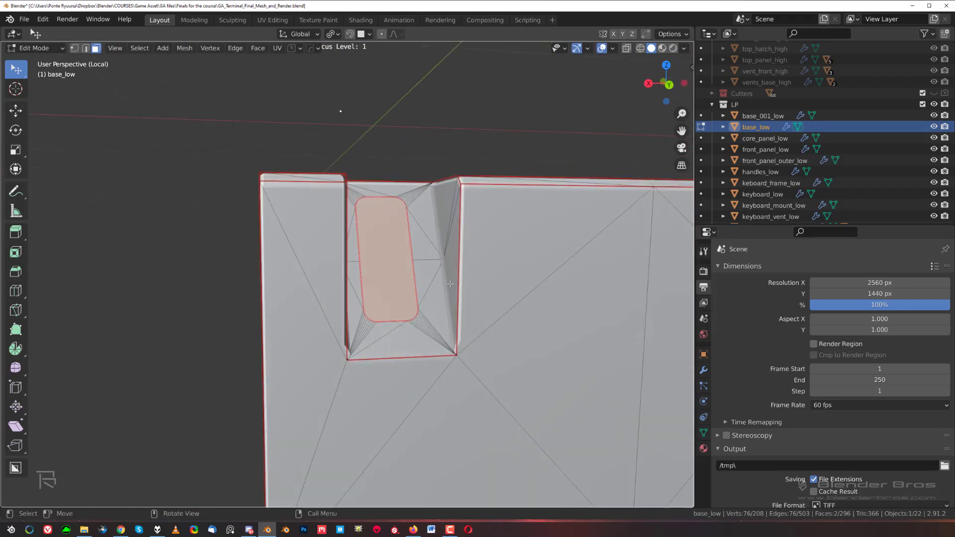
{"action": "key", "text": "ctrl+KP_Add"}
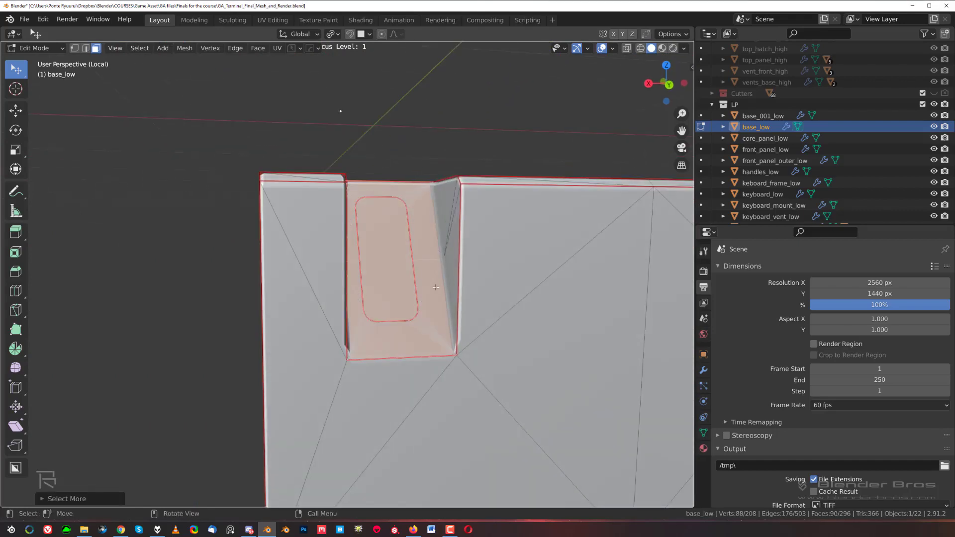
{"action": "key", "text": "ctrl+x"}
{"action": "scroll", "coordinate": [435, 287], "scroll_direction": "down", "scroll_amount": 5}
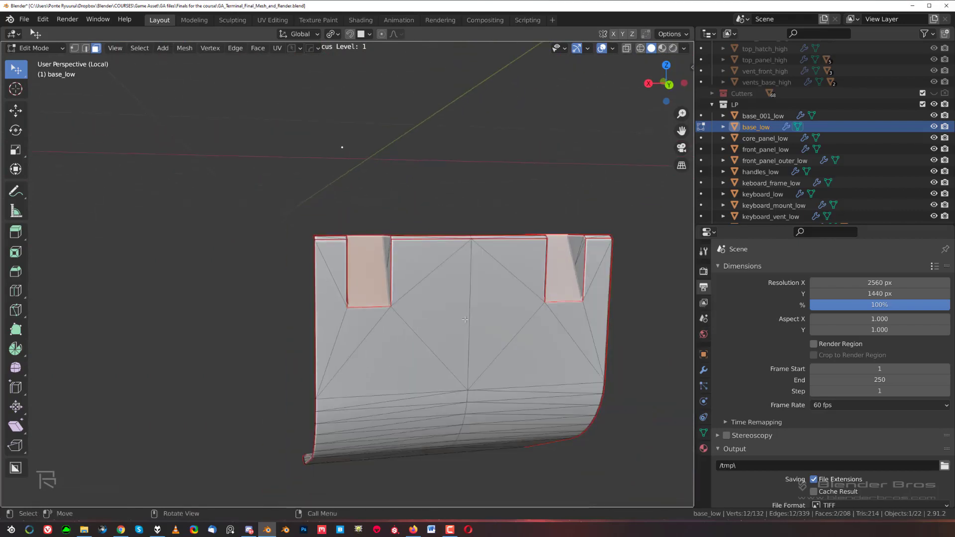
{"action": "key", "text": "ctrl+t"}
{"action": "scroll", "coordinate": [462, 319], "scroll_direction": "up", "scroll_amount": 5}
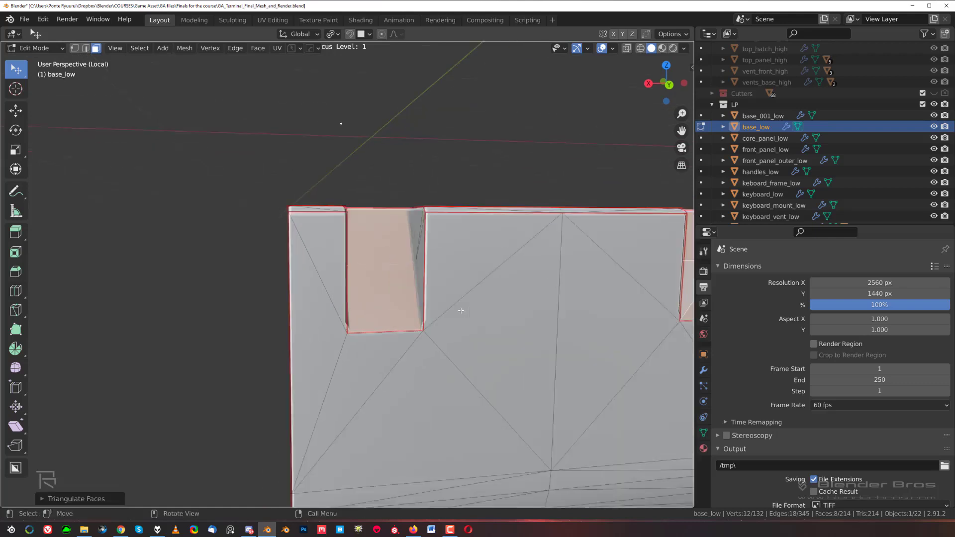
Step: Examine the bevelled lower corners of the simplified recess on base_low and compare them with the same area of base_high
{"action": "key", "text": "Tab"}
{"action": "scroll", "coordinate": [329, 216], "scroll_direction": "down", "scroll_amount": 5}
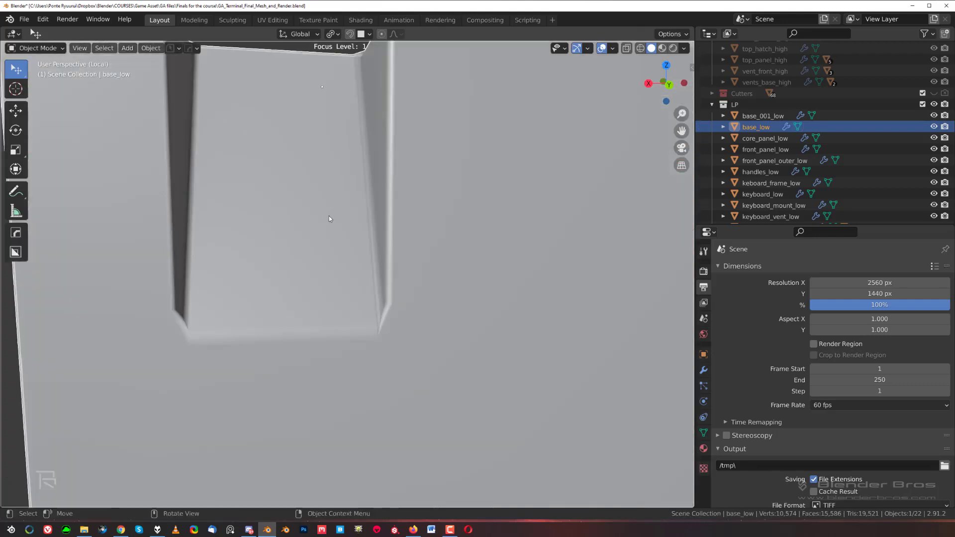
{"action": "scroll", "coordinate": [300, 241], "scroll_direction": "up", "scroll_amount": 6}
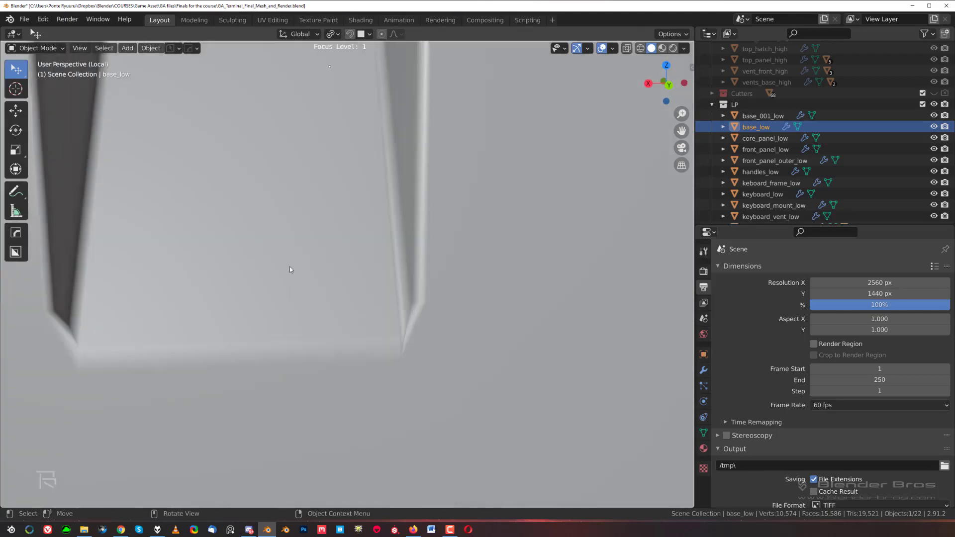
{"action": "scroll", "coordinate": [446, 324], "scroll_direction": "down", "scroll_amount": 3}
{"action": "key", "text": "Tab"}
{"action": "scroll", "coordinate": [450, 323], "scroll_direction": "up", "scroll_amount": 6}
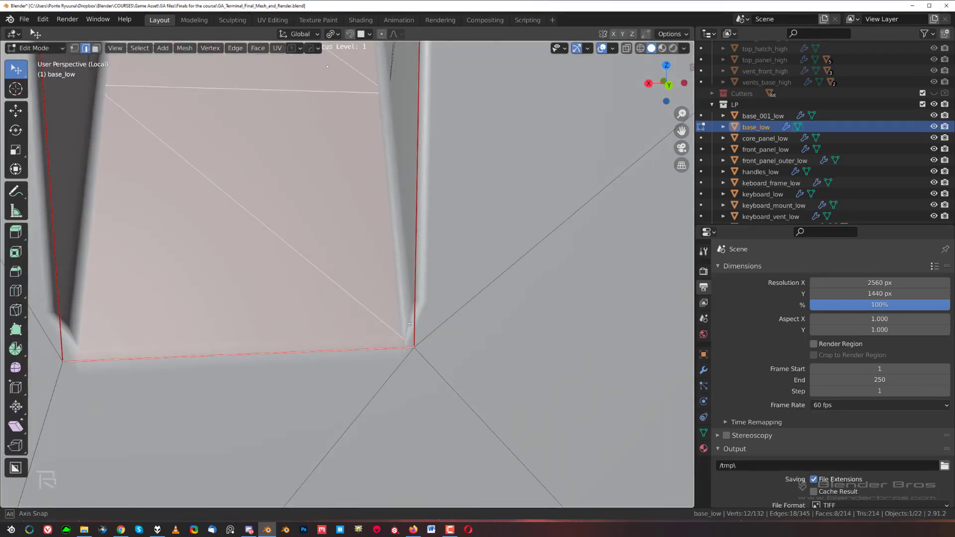
{"action": "scroll", "coordinate": [447, 320], "scroll_direction": "down", "scroll_amount": 3}
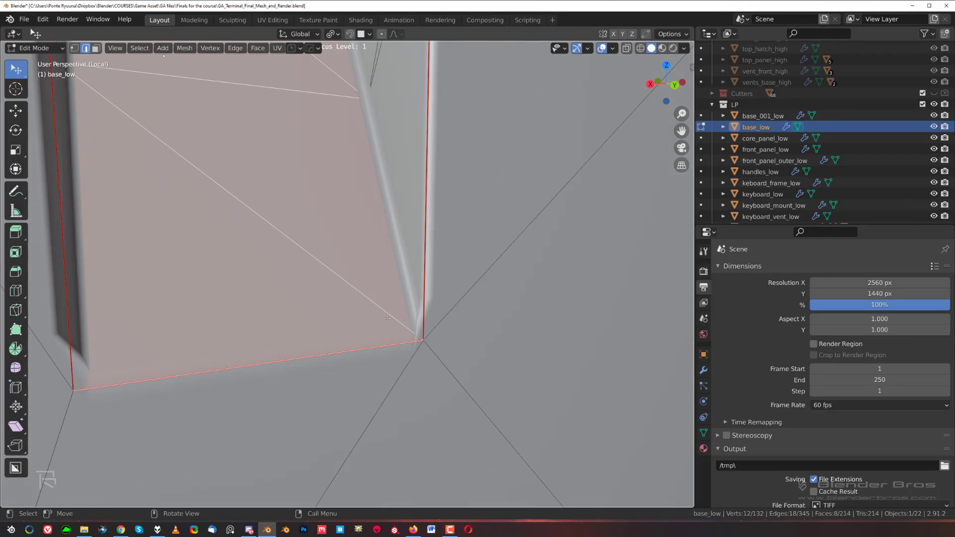
{"action": "scroll", "coordinate": [387, 317], "scroll_direction": "down", "scroll_amount": 2}
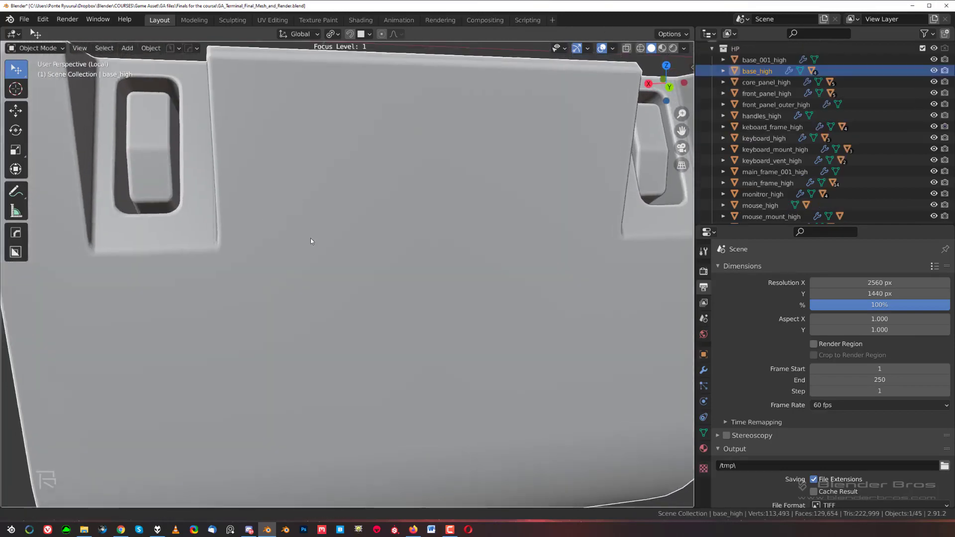
{"action": "middle_click_drag", "start_coordinate": [310, 238], "coordinate": [454, 251], "text": "shift"}
{"action": "scroll", "coordinate": [455, 251], "scroll_direction": "up", "scroll_amount": 1}
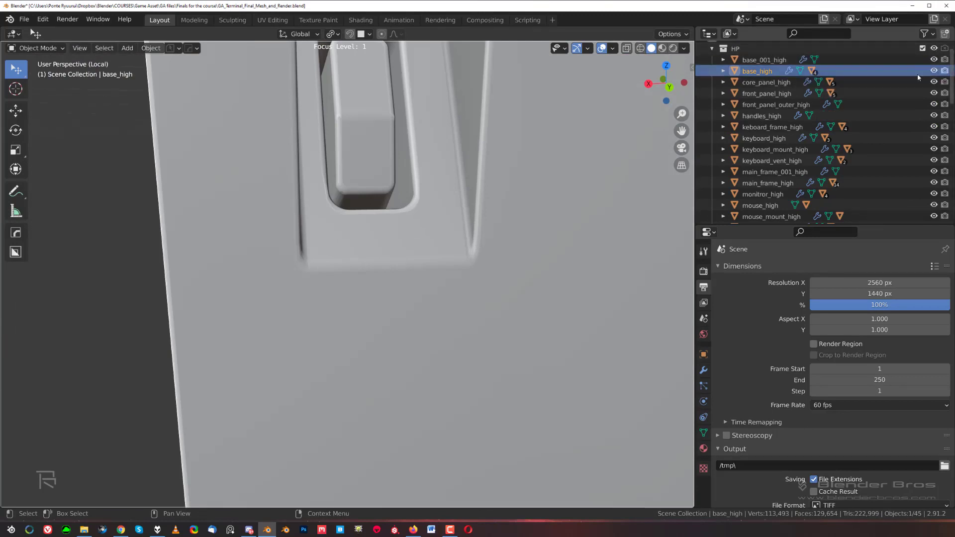
Step: Hide the HP collection and leave local view to show all low-poly parts
{"action": "left_click", "coordinate": [933, 49]}
{"action": "scroll", "coordinate": [777, 176], "scroll_direction": "down", "scroll_amount": 10}
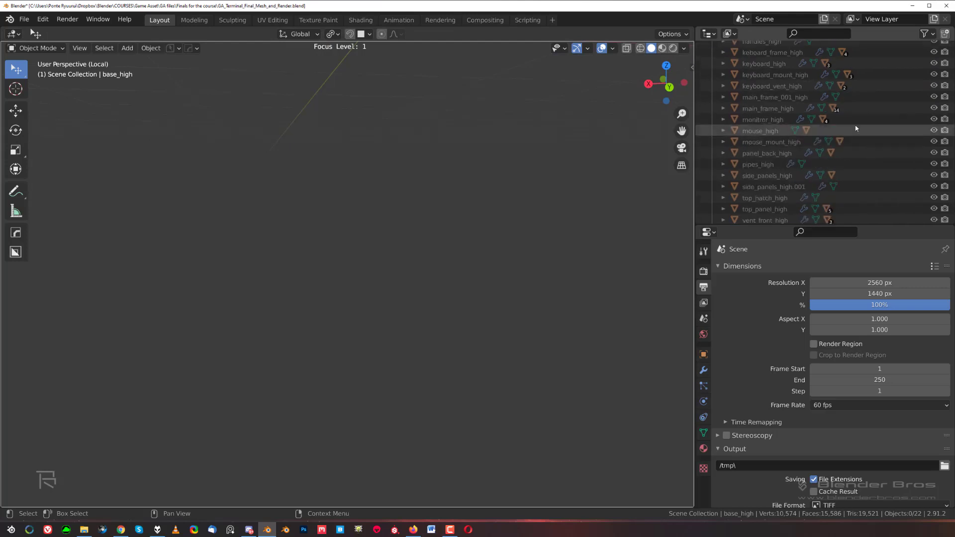
{"action": "key", "text": "KP_Divide"}
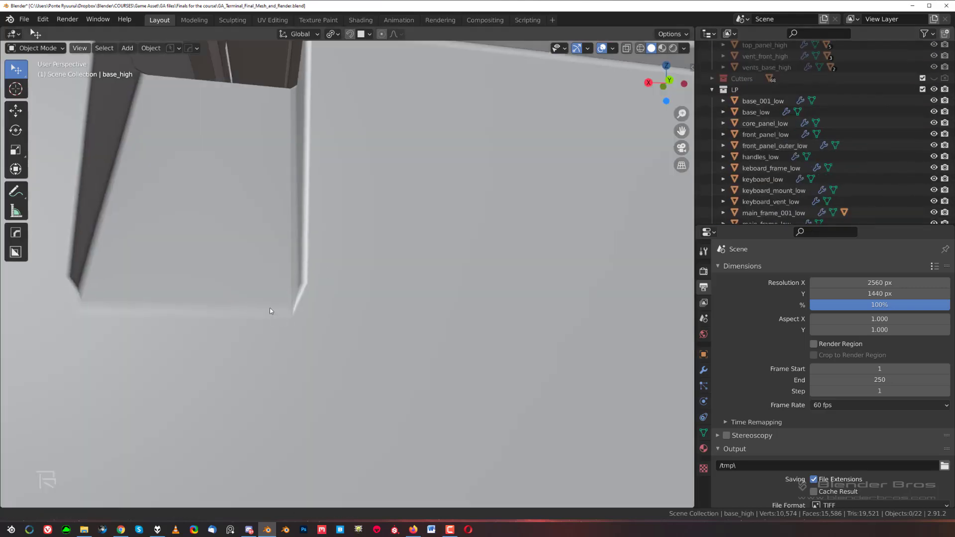
Step: Inspect base_low's bevel at the recess's lower corner in both shaded and wireframe display
{"action": "middle_click_drag", "start_coordinate": [270, 307], "coordinate": [357, 318], "text": "shift"}
{"action": "middle_click_drag", "start_coordinate": [352, 278], "coordinate": [358, 279]}
{"action": "scroll", "coordinate": [389, 322], "scroll_direction": "up", "scroll_amount": 2}
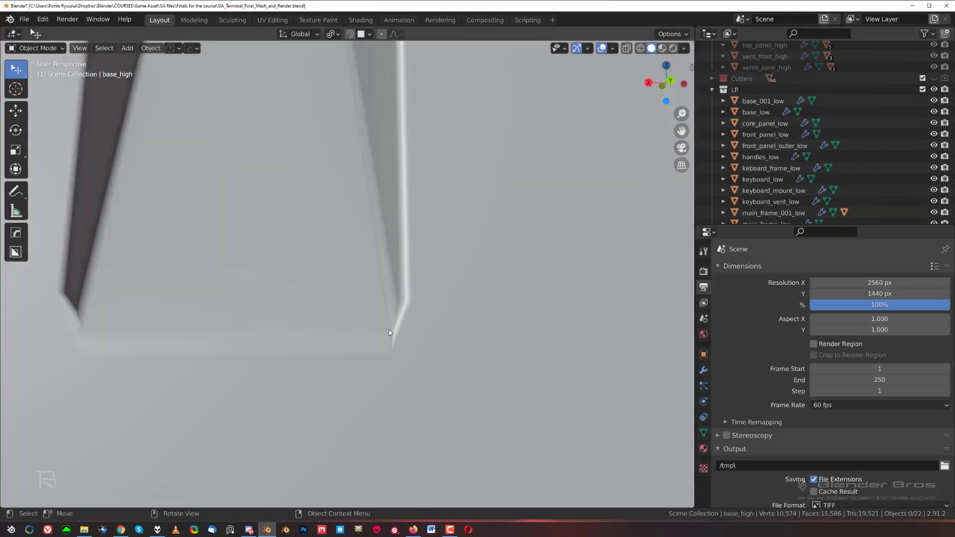
{"action": "middle_click_drag", "start_coordinate": [409, 311], "coordinate": [440, 250], "text": "shift"}
{"action": "left_click", "coordinate": [504, 255]}
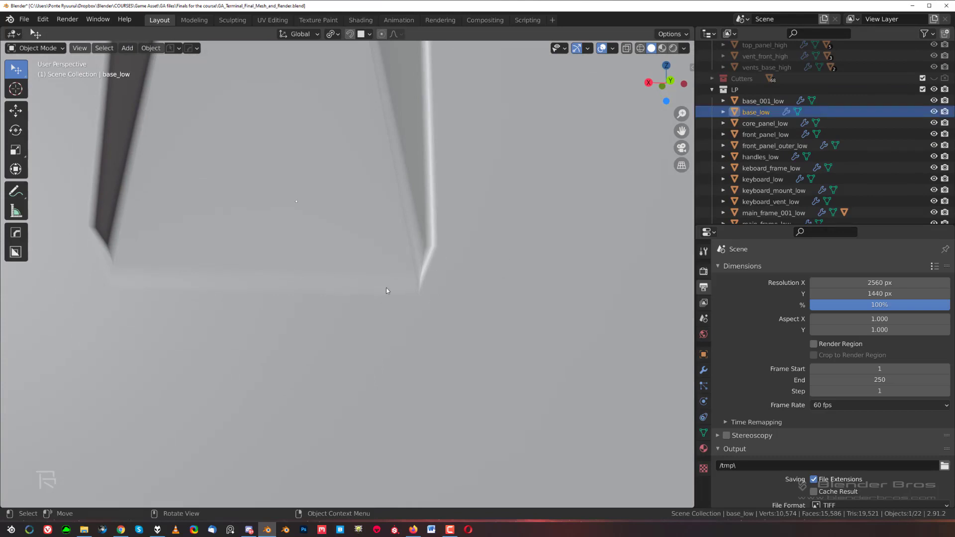
{"action": "middle_click_drag", "start_coordinate": [391, 265], "coordinate": [335, 307]}
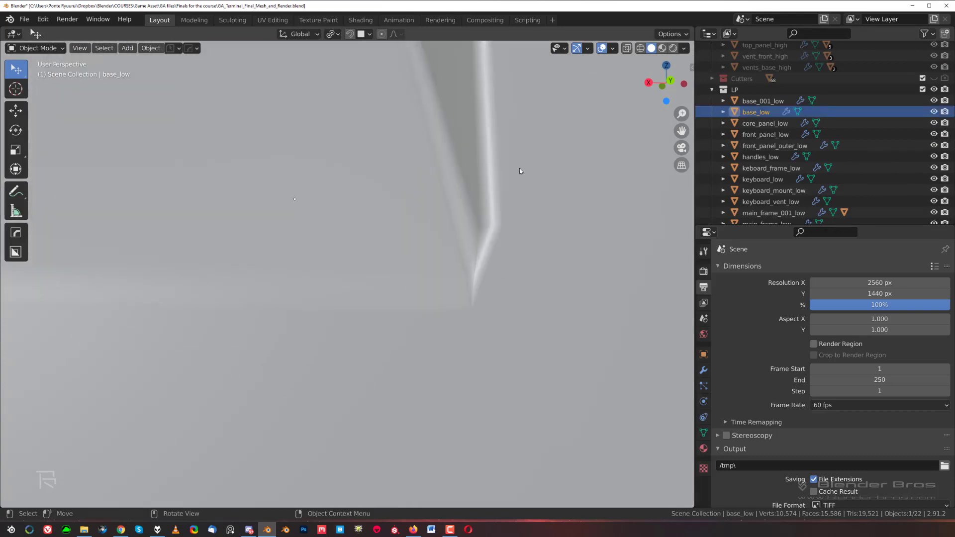
{"action": "middle_click_drag", "start_coordinate": [519, 169], "coordinate": [495, 293]}
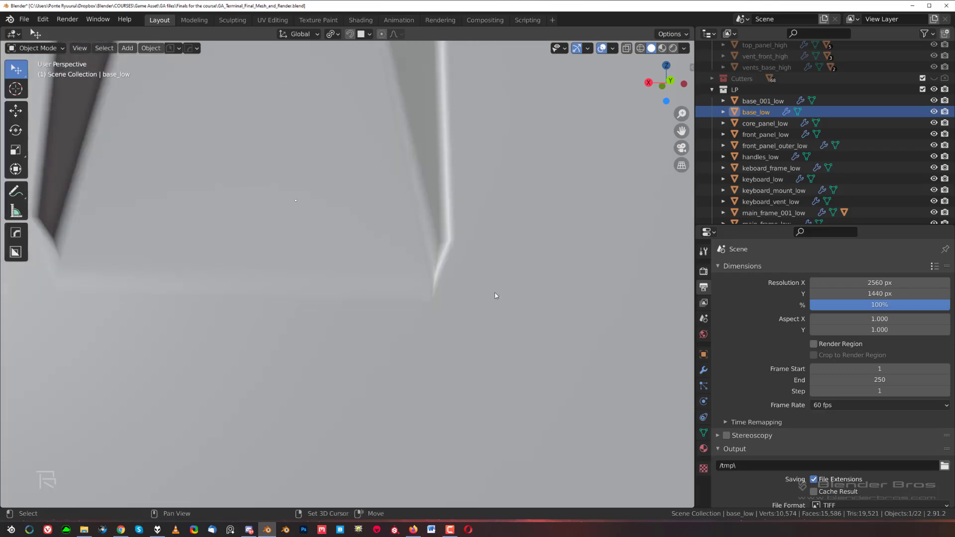
{"action": "key", "text": "shift+z"}
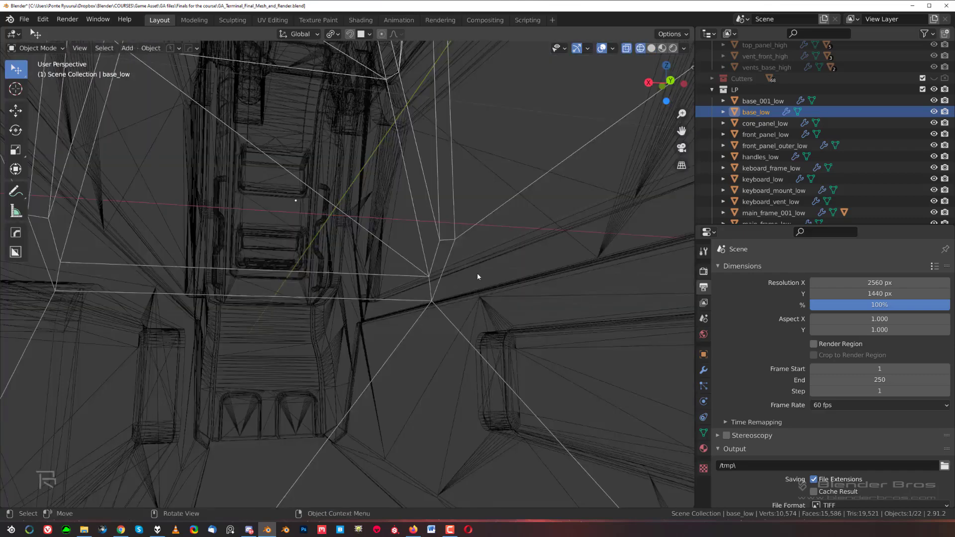
{"action": "middle_click_drag", "start_coordinate": [473, 273], "coordinate": [541, 296], "text": "shift"}
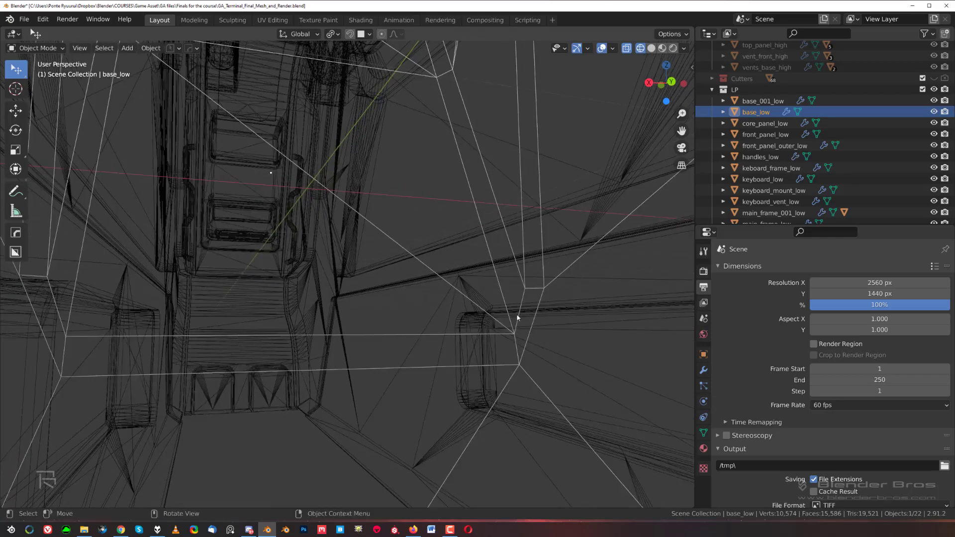
{"action": "key", "text": "shift+z"}
Step: Raise the segment count of base_low's Bevel modifier to 3
{"action": "key", "text": "q"}
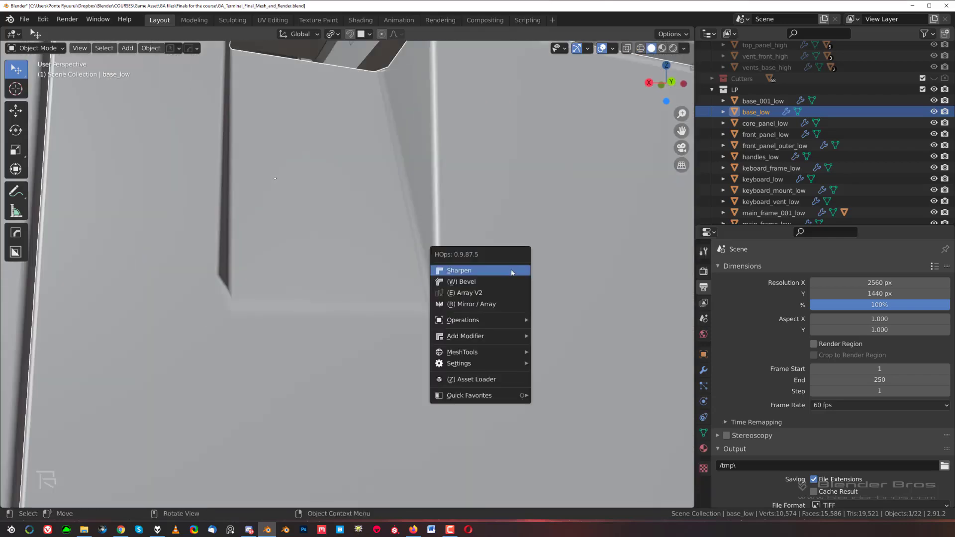
{"action": "left_click", "coordinate": [505, 282]}
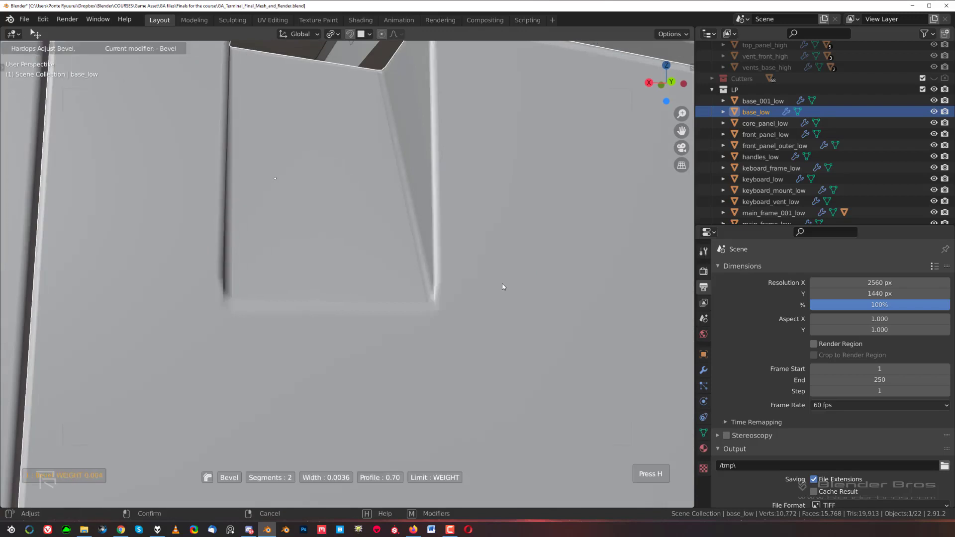
{"action": "scroll", "coordinate": [502, 286], "scroll_direction": "up", "scroll_amount": 1}
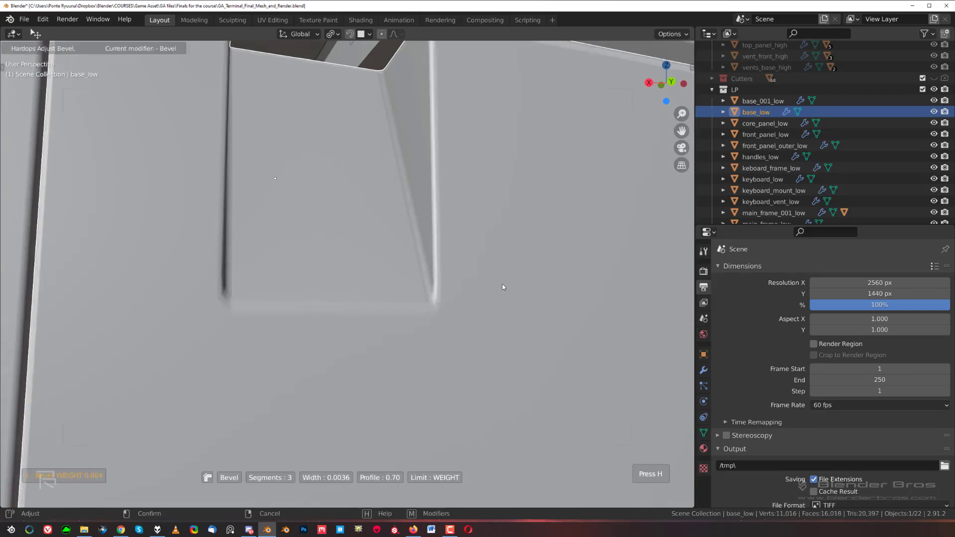
{"action": "left_click", "coordinate": [503, 287]}
{"action": "scroll", "coordinate": [502, 287], "scroll_direction": "down", "scroll_amount": 6}
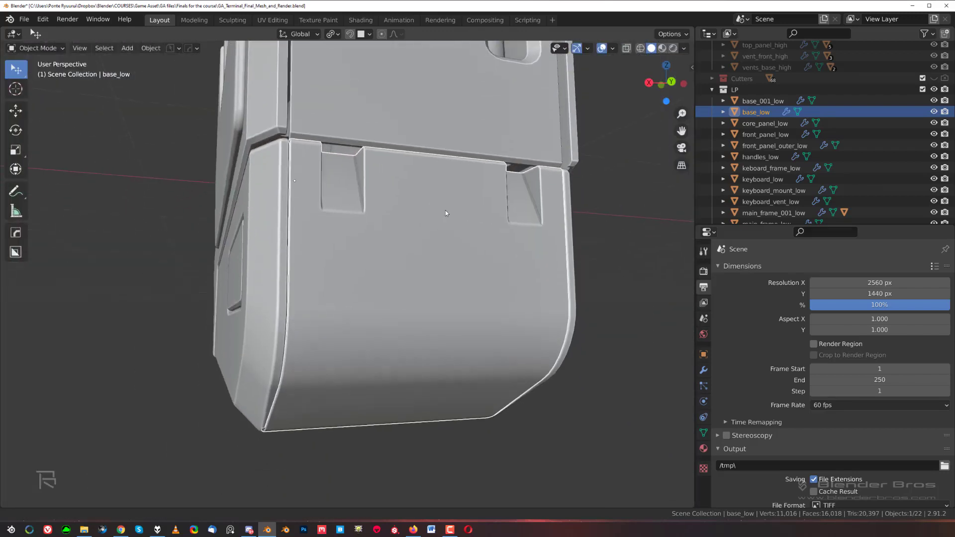
Step: Adjust base_low's Bevel modifier to 3 segments with a width of about 0.0016
{"action": "scroll", "coordinate": [359, 218], "scroll_direction": "up", "scroll_amount": 4}
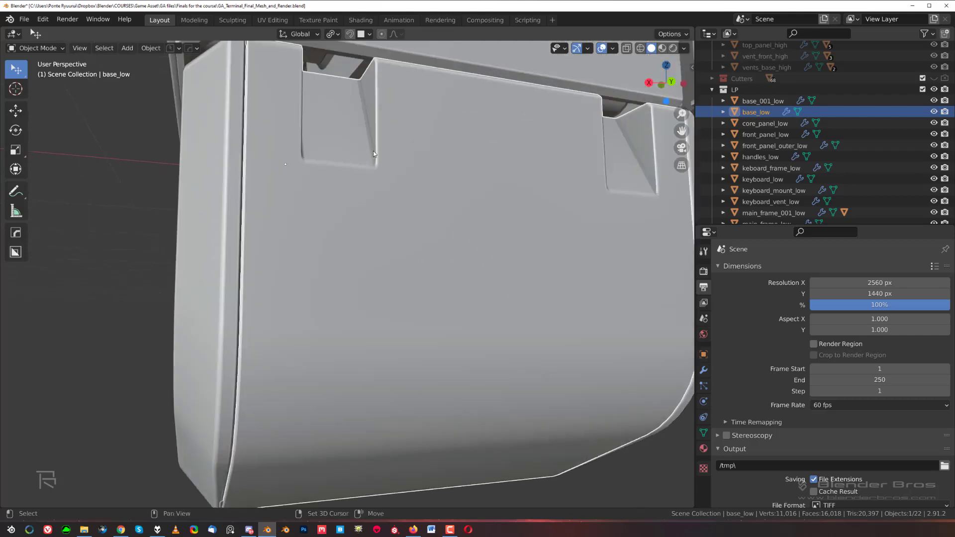
{"action": "middle_click_drag", "start_coordinate": [372, 150], "coordinate": [392, 251], "text": "shift"}
{"action": "key", "text": "q"}
{"action": "left_click", "coordinate": [392, 251]}
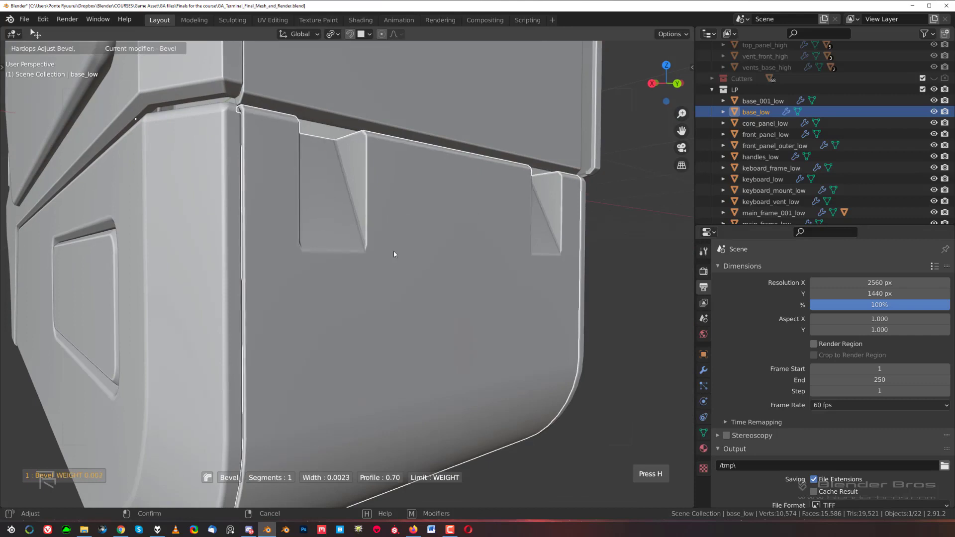
{"action": "mouse_move", "coordinate": [395, 254]}
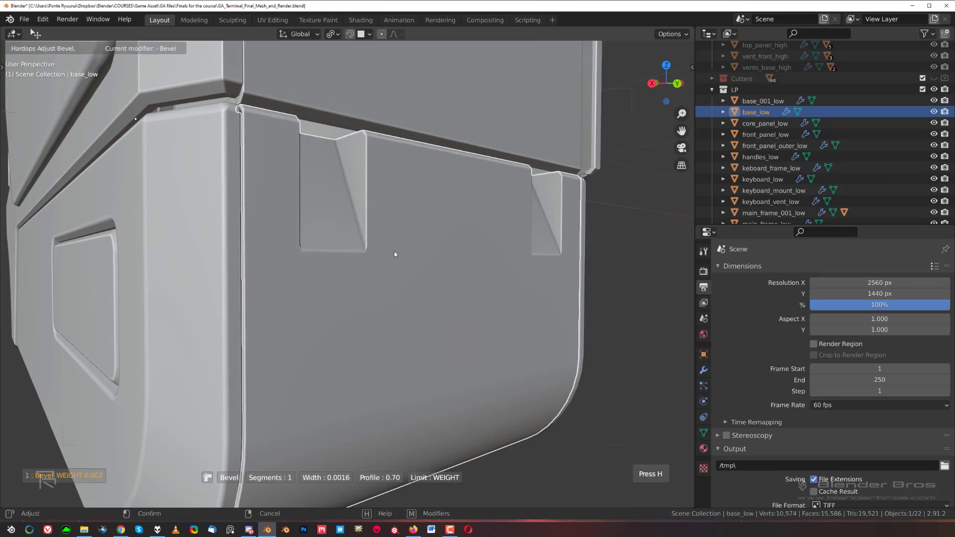
{"action": "scroll", "coordinate": [394, 251], "scroll_direction": "up", "scroll_amount": 1}
{"action": "scroll", "coordinate": [394, 254], "scroll_direction": "up", "scroll_amount": 1}
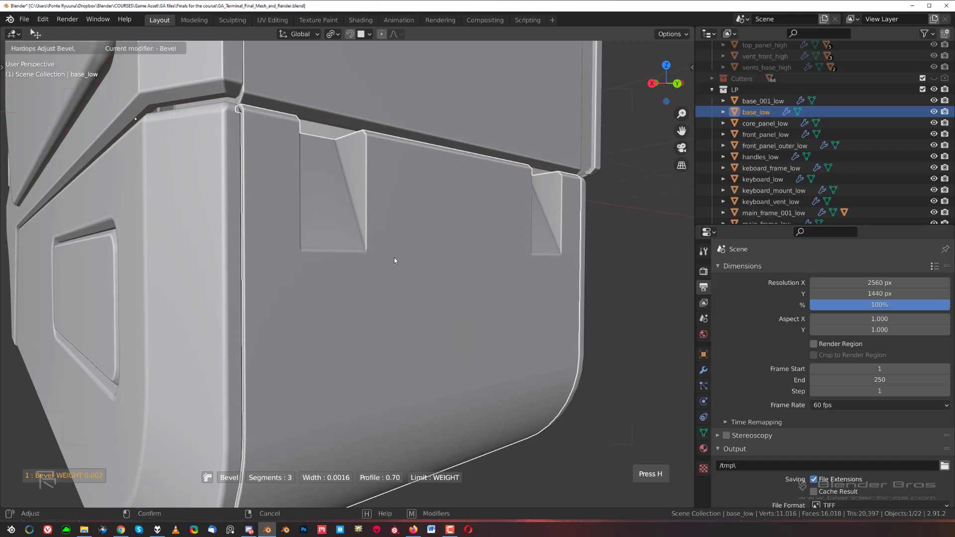
{"action": "left_click", "coordinate": [394, 258]}
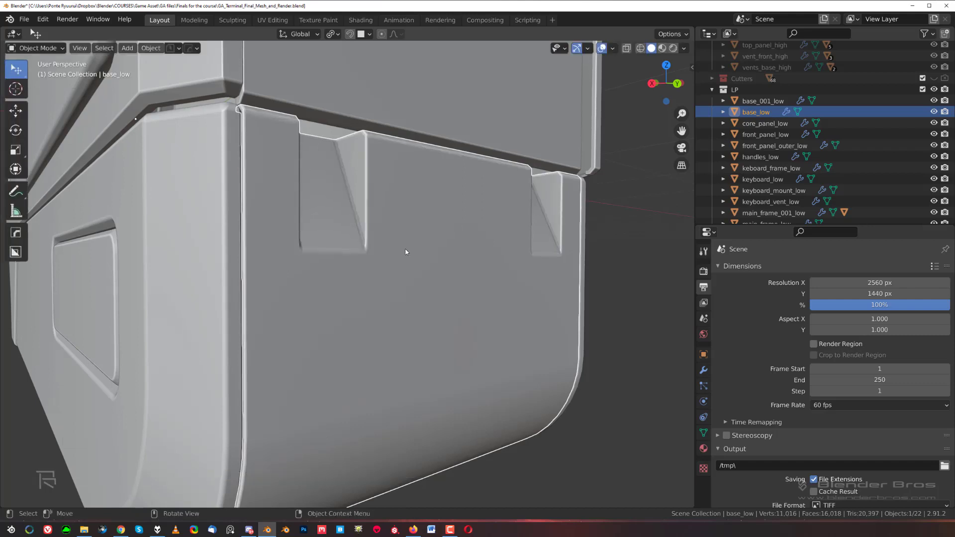
Step: Save the file, and set base_low's Bevel modifier to 1 segment with a width of 0.003644 m
{"action": "middle_click_drag", "start_coordinate": [407, 251], "coordinate": [362, 256]}
{"action": "scroll", "coordinate": [326, 248], "scroll_direction": "up", "scroll_amount": 4}
{"action": "key", "text": "ctrl+s"}
{"action": "key", "text": "q"}
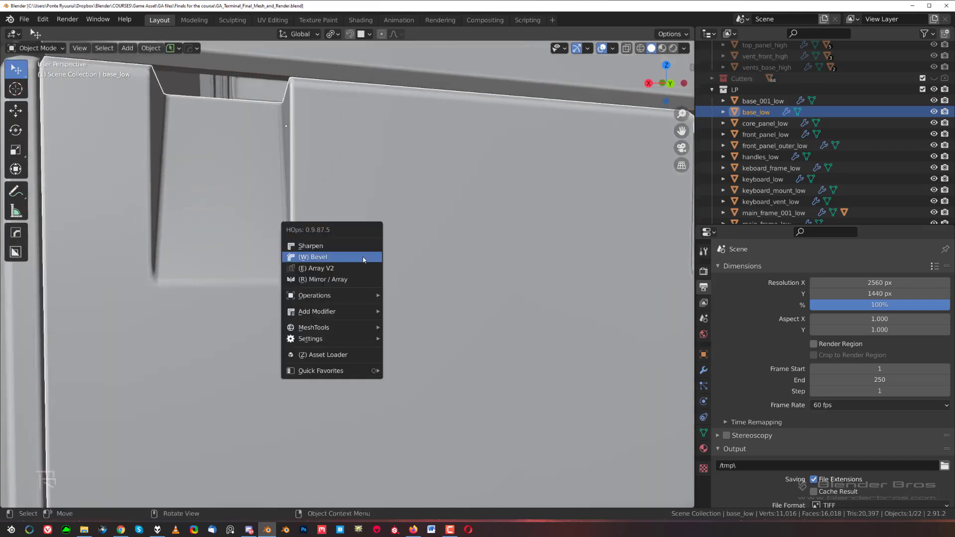
{"action": "left_click", "coordinate": [362, 257]}
{"action": "scroll", "coordinate": [362, 257], "scroll_direction": "down", "scroll_amount": 1}
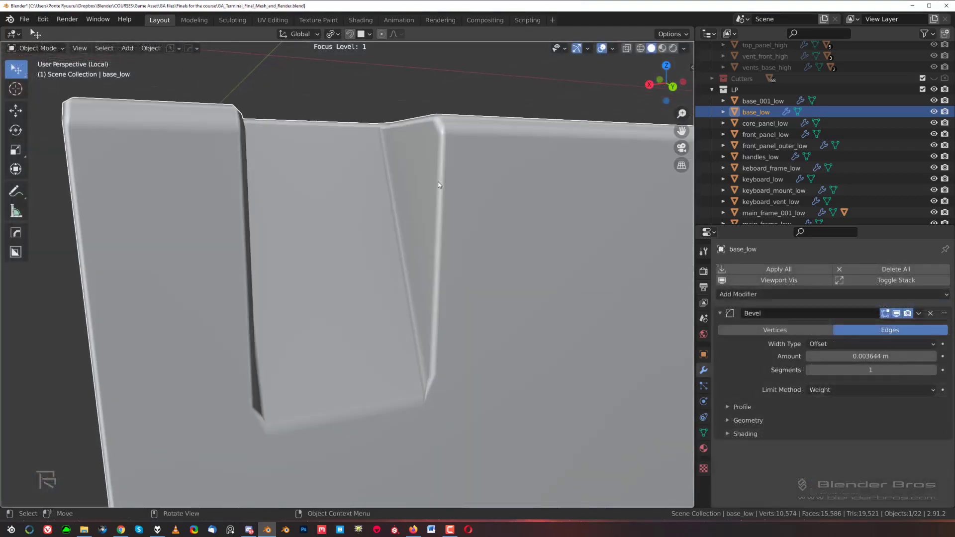
Step: Dissolve the stray edges around base_low's recess with the Hard Ops Clean Mesh operation
{"action": "key", "text": "Tab"}
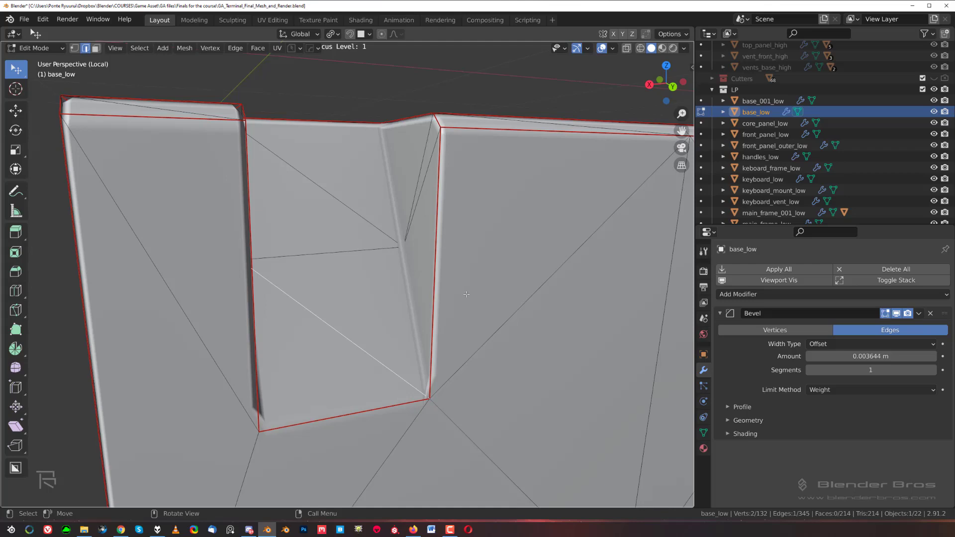
{"action": "scroll", "coordinate": [467, 285], "scroll_direction": "down", "scroll_amount": 3}
{"action": "mouse_move", "coordinate": [431, 286]}
{"action": "middle_mouse_down"}
{"action": "mouse_move", "coordinate": [446, 296]}
{"action": "mouse_move", "coordinate": [432, 285]}
{"action": "middle_mouse_up"}
{"action": "scroll", "coordinate": [432, 286], "scroll_direction": "up", "scroll_amount": 1}
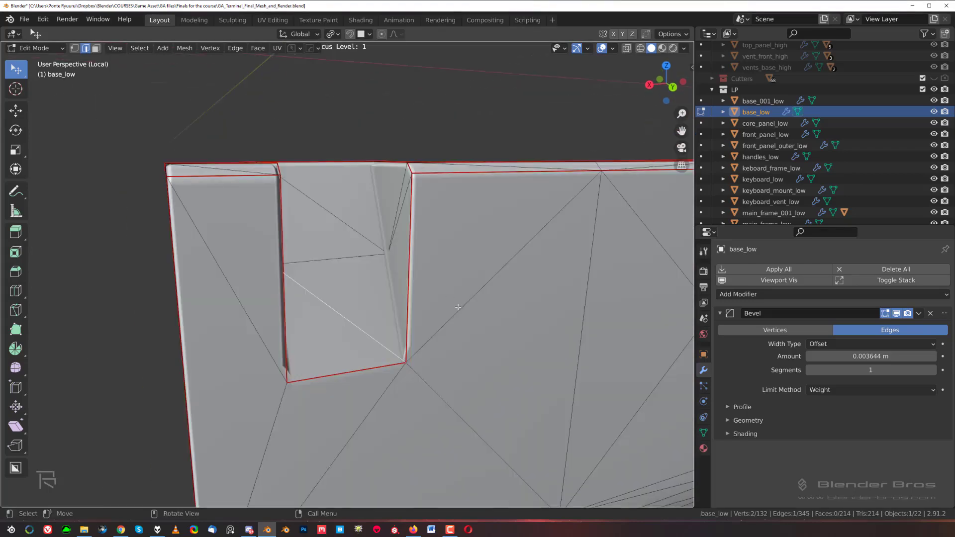
{"action": "scroll", "coordinate": [436, 265], "scroll_direction": "down", "scroll_amount": 4}
{"action": "key", "text": "Tab"}
{"action": "key", "text": "q"}
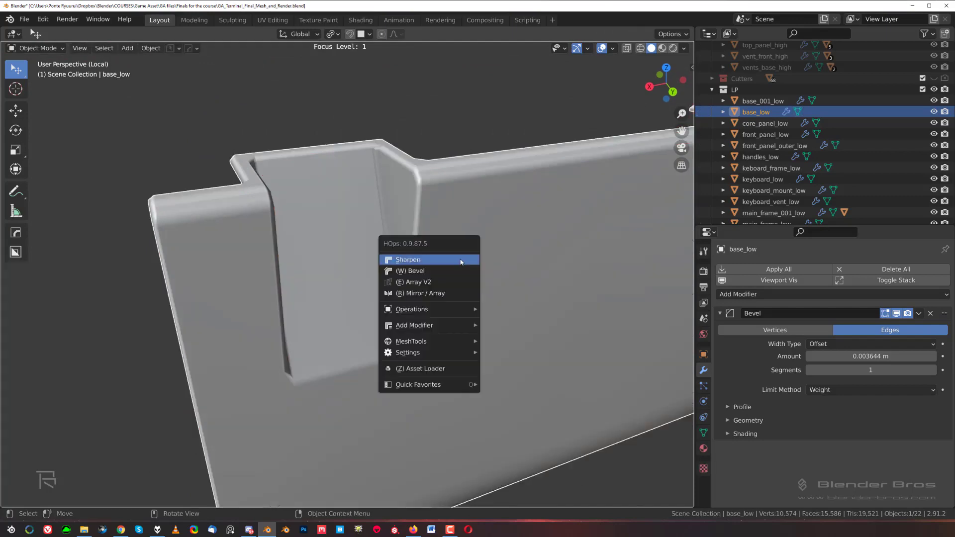
{"action": "mouse_move", "coordinate": [461, 310]}
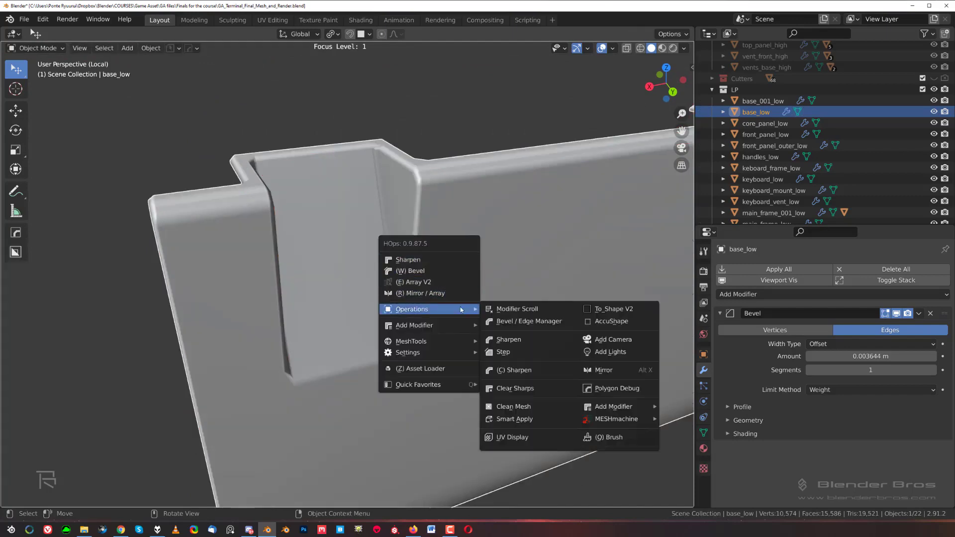
{"action": "left_click", "coordinate": [530, 408]}
{"action": "scroll", "coordinate": [469, 363], "scroll_direction": "down", "scroll_amount": 2}
{"action": "middle_click_drag", "start_coordinate": [506, 245], "coordinate": [529, 214]}
{"action": "scroll", "coordinate": [488, 239], "scroll_direction": "up", "scroll_amount": 4}
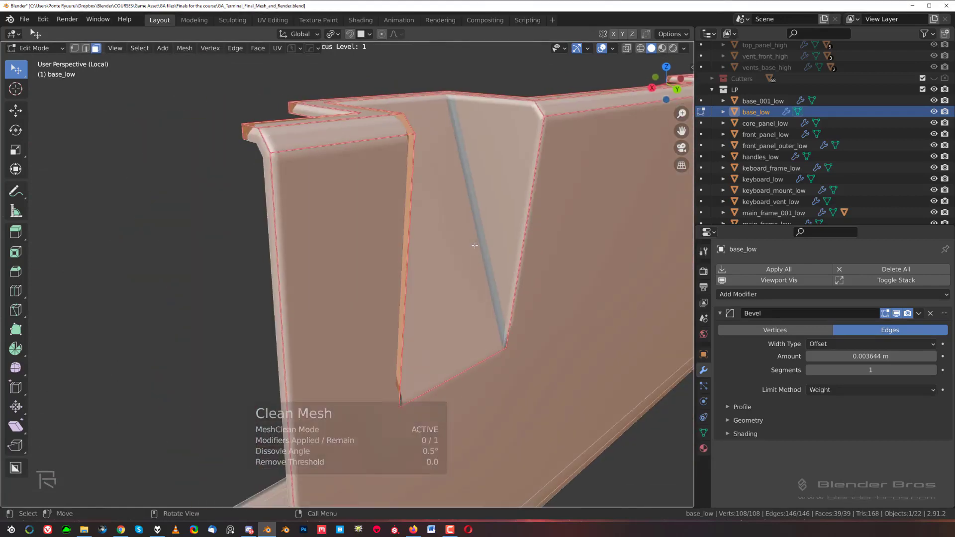
Step: Clear the bevel weight of the recess's lower, front side and inner corner edges by entering -1, with X-ray display on
{"action": "left_click", "coordinate": [531, 204]}
{"action": "middle_click_drag", "start_coordinate": [491, 255], "coordinate": [416, 246]}
{"action": "left_click", "coordinate": [396, 222], "text": "shift"}
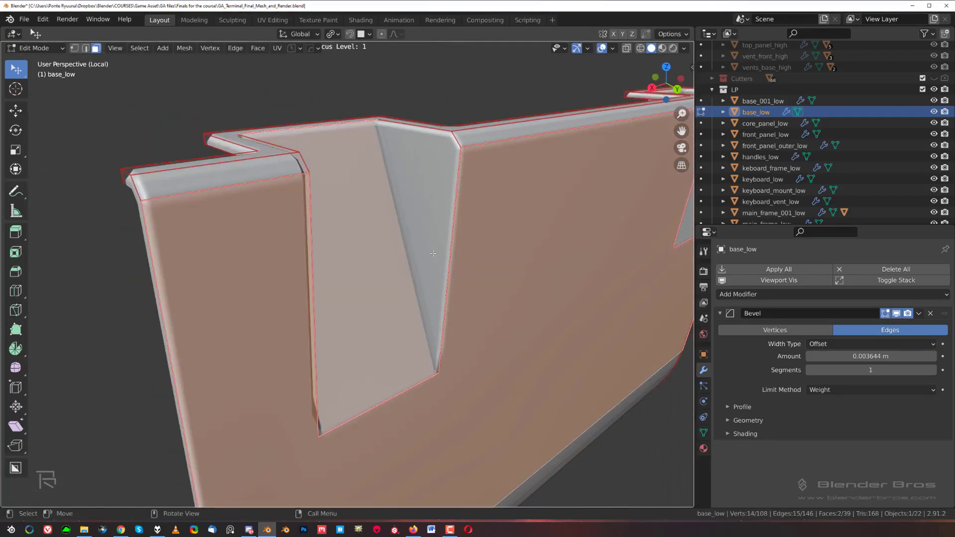
{"action": "key", "text": "2"}
{"action": "left_click", "coordinate": [419, 309]}
{"action": "left_click", "coordinate": [440, 300], "text": "shift"}
{"action": "middle_click_drag", "start_coordinate": [388, 407], "coordinate": [268, 298]}
{"action": "left_click", "coordinate": [299, 247], "text": "shift"}
{"action": "middle_click_drag", "start_coordinate": [300, 247], "coordinate": [368, 267]}
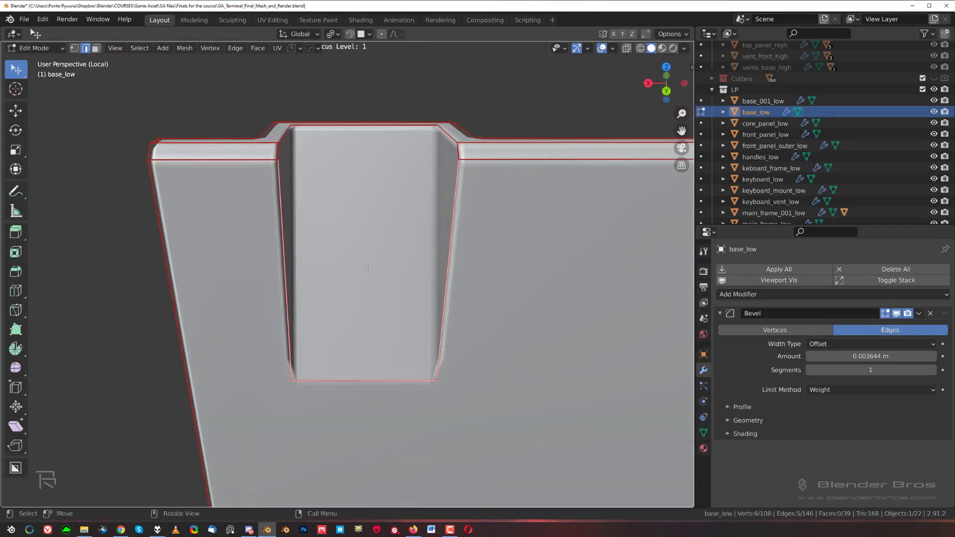
{"action": "middle_click_drag", "start_coordinate": [450, 280], "coordinate": [485, 277]}
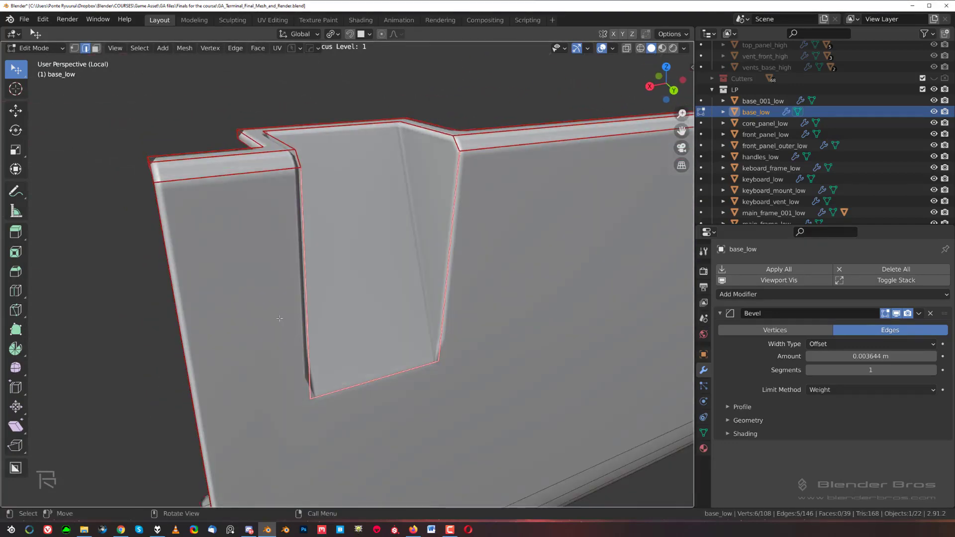
{"action": "middle_click_drag", "start_coordinate": [279, 318], "coordinate": [353, 251]}
{"action": "key", "text": "Tab"}
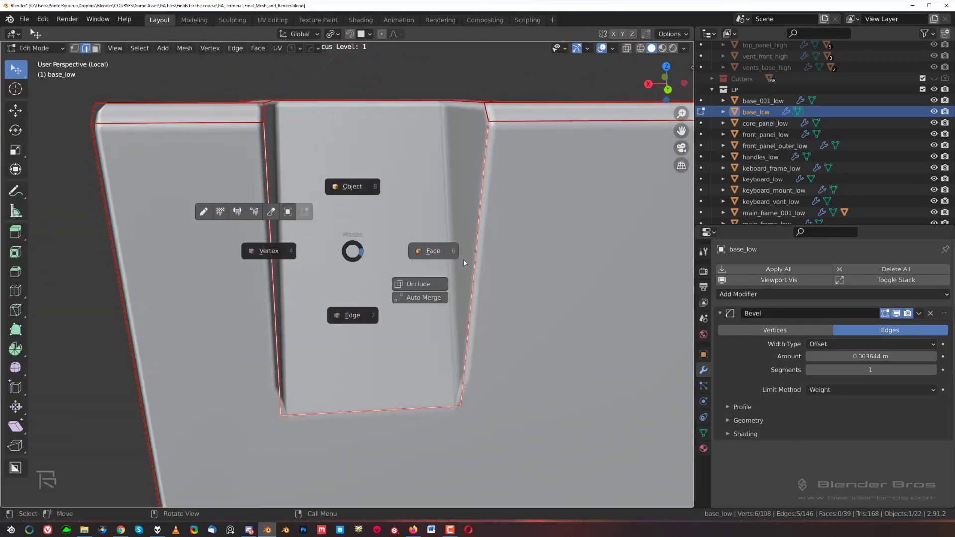
{"action": "left_click", "coordinate": [429, 285]}
{"action": "middle_click_drag", "start_coordinate": [429, 284], "coordinate": [320, 199]}
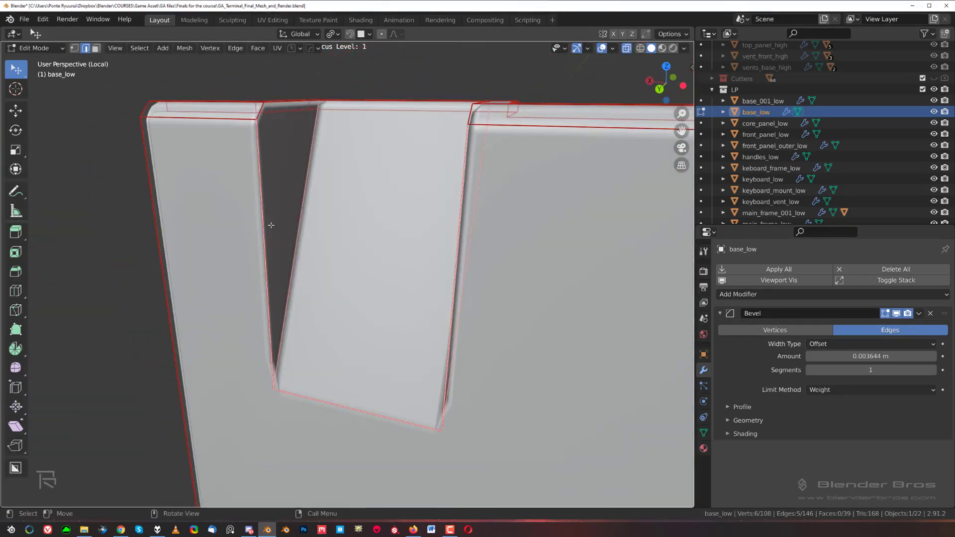
{"action": "middle_click_drag", "start_coordinate": [362, 427], "coordinate": [404, 258]}
{"action": "right_click", "coordinate": [404, 257]}
{"action": "left_click", "coordinate": [404, 269]}
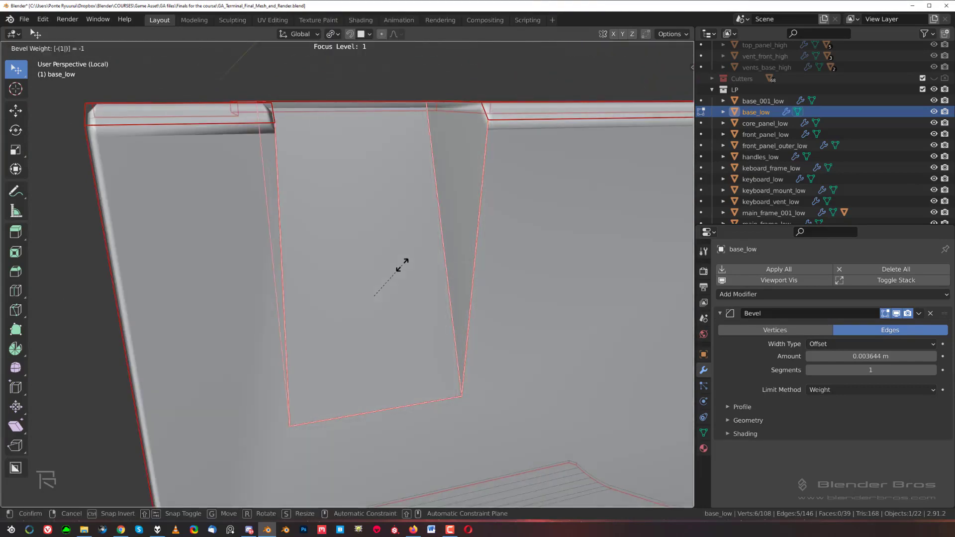
{"action": "left_click", "coordinate": [399, 266]}
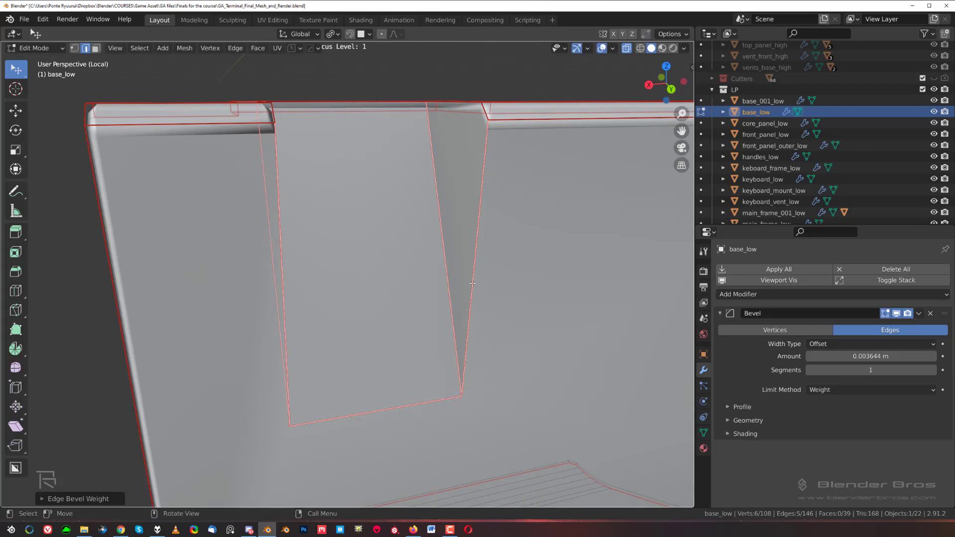
Step: Try a 3-segment bevel about 0.00246 m wide on the recess edges, check its upper corner, and undo it
{"action": "key", "text": "ctrl+b"}
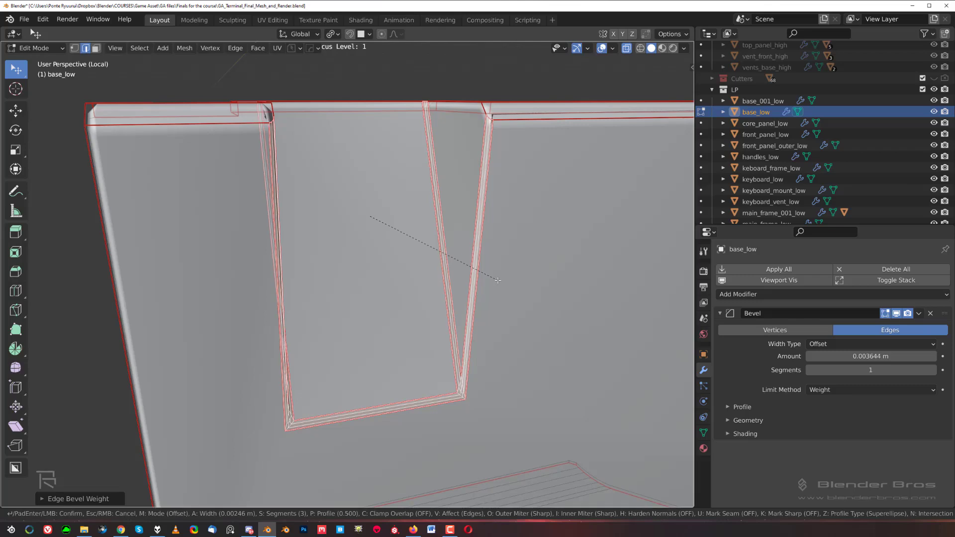
{"action": "left_click", "coordinate": [497, 281]}
{"action": "middle_click_drag", "start_coordinate": [498, 280], "coordinate": [393, 319]}
{"action": "scroll", "coordinate": [423, 319], "scroll_direction": "up", "scroll_amount": 4}
{"action": "scroll", "coordinate": [393, 319], "scroll_direction": "up", "scroll_amount": 1}
{"action": "key", "text": "Tab"}
{"action": "scroll", "coordinate": [409, 281], "scroll_direction": "up", "scroll_amount": 1}
{"action": "key", "text": "Tab"}
{"action": "middle_click_drag", "start_coordinate": [409, 281], "coordinate": [356, 312]}
{"action": "scroll", "coordinate": [473, 309], "scroll_direction": "up", "scroll_amount": 2}
{"action": "scroll", "coordinate": [455, 304], "scroll_direction": "down", "scroll_amount": 4}
{"action": "scroll", "coordinate": [356, 312], "scroll_direction": "up", "scroll_amount": 4}
{"action": "key", "text": "ctrl+z"}
{"action": "key", "text": "ctrl+z"}
{"action": "scroll", "coordinate": [391, 325], "scroll_direction": "down", "scroll_amount": 4}
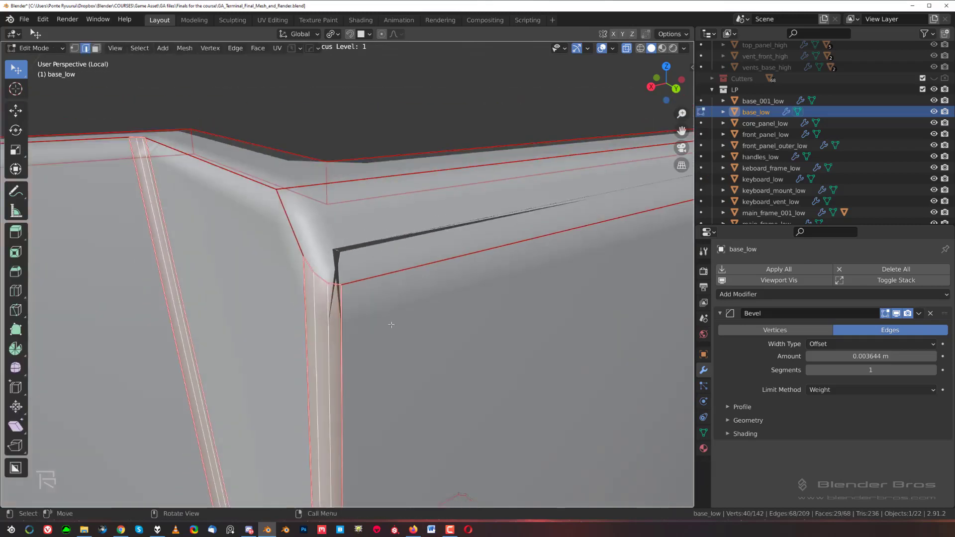
Step: Bevel the selected recess edges with 3 segments and a width of about 0.00383 m
{"action": "key", "text": "ctrl+b"}
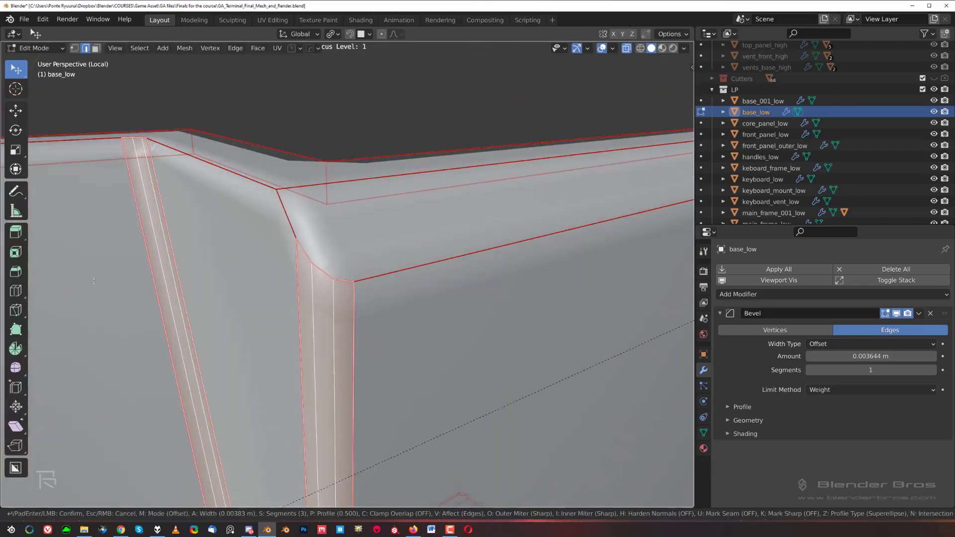
{"action": "left_click", "coordinate": [94, 281]}
{"action": "middle_click_drag", "start_coordinate": [94, 281], "coordinate": [279, 284]}
{"action": "key", "text": "Tab"}
Step: Examine the shading and corners of the bevelled recess on base_low in Object Mode
{"action": "middle_click_drag", "start_coordinate": [334, 199], "coordinate": [363, 302]}
{"action": "scroll", "coordinate": [376, 211], "scroll_direction": "up", "scroll_amount": 5}
{"action": "scroll", "coordinate": [377, 285], "scroll_direction": "up", "scroll_amount": 1}
{"action": "scroll", "coordinate": [475, 309], "scroll_direction": "up", "scroll_amount": 2}
{"action": "scroll", "coordinate": [362, 302], "scroll_direction": "down", "scroll_amount": 3}
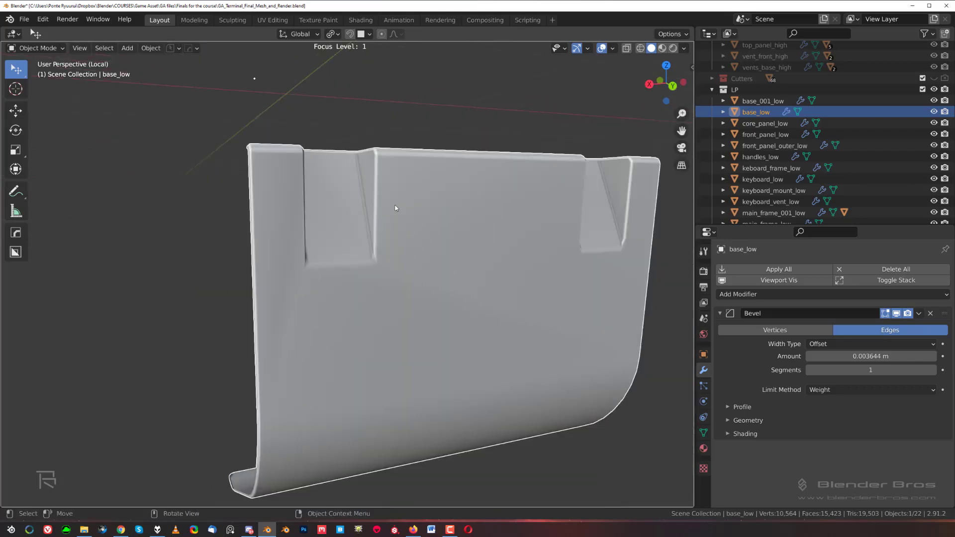
{"action": "scroll", "coordinate": [397, 214], "scroll_direction": "up", "scroll_amount": 3}
{"action": "middle_click_drag", "start_coordinate": [396, 220], "coordinate": [496, 166]}
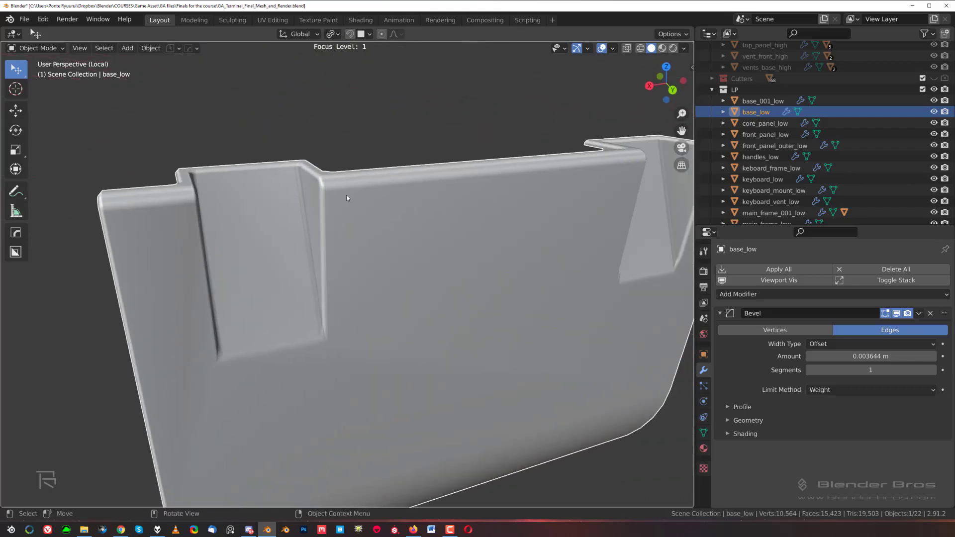
{"action": "middle_click_drag", "start_coordinate": [392, 192], "coordinate": [327, 209]}
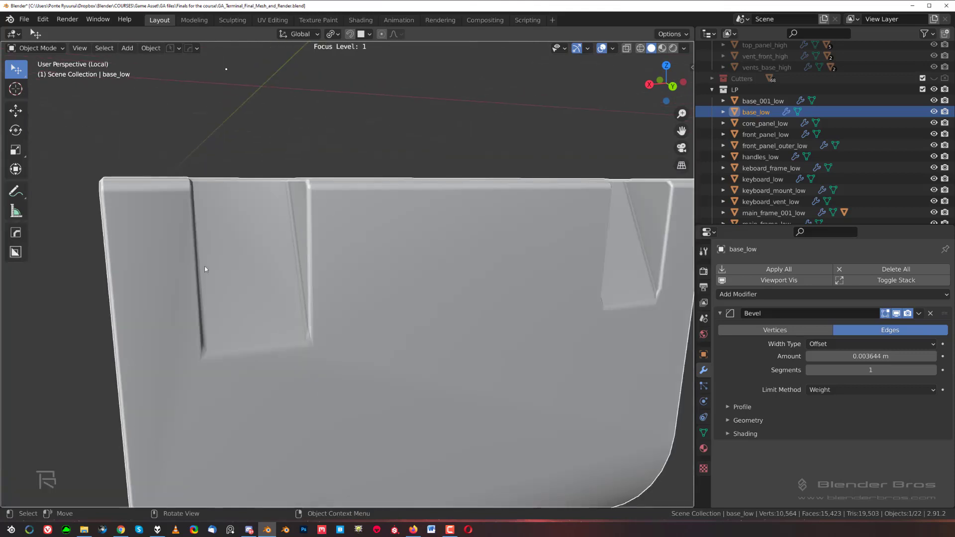
{"action": "middle_click_drag", "start_coordinate": [302, 264], "coordinate": [327, 244]}
Step: Mark the inner and outer boundary edges of the recess's bevel as sharp
{"action": "key", "text": "Tab"}
{"action": "scroll", "coordinate": [343, 279], "scroll_direction": "down", "scroll_amount": 1}
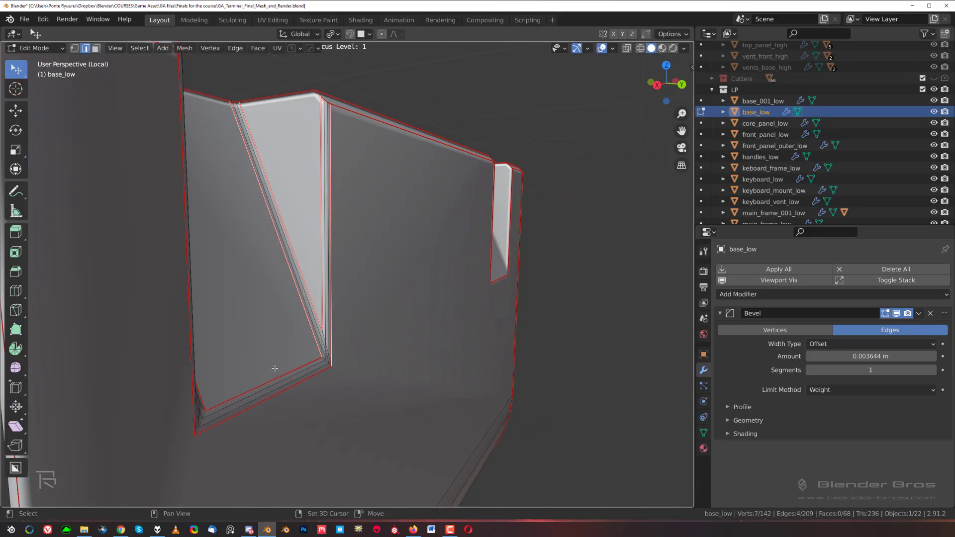
{"action": "left_click", "coordinate": [284, 393], "text": "shift"}
{"action": "middle_click_drag", "start_coordinate": [284, 393], "coordinate": [231, 354]}
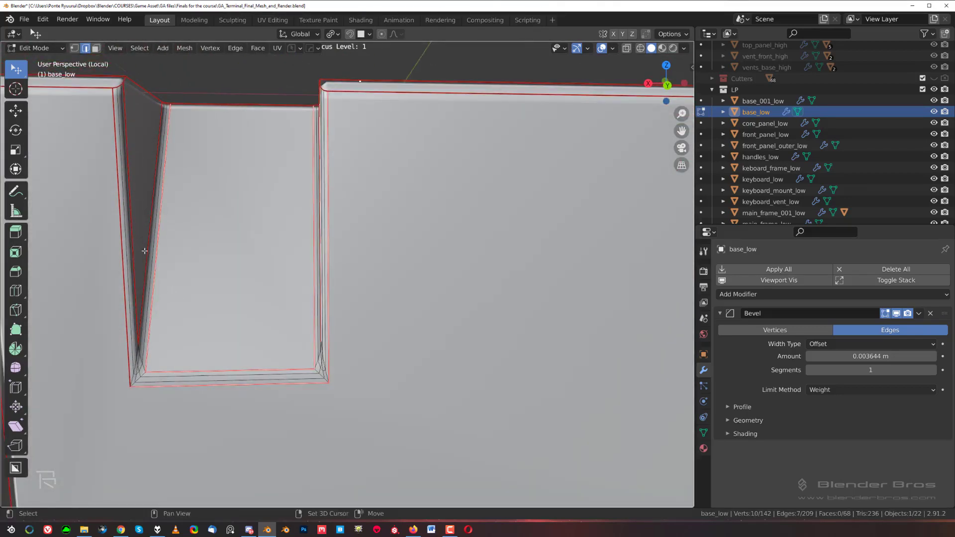
{"action": "left_click", "coordinate": [144, 233], "text": "shift"}
{"action": "middle_click_drag", "start_coordinate": [144, 233], "coordinate": [142, 181]}
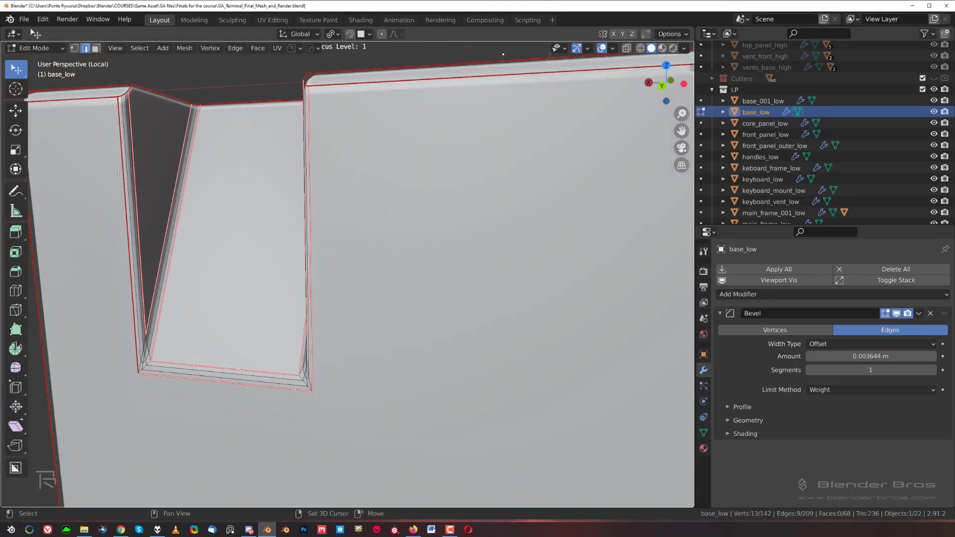
{"action": "middle_click_drag", "start_coordinate": [159, 282], "coordinate": [248, 283]}
{"action": "key", "text": "ctrl+e"}
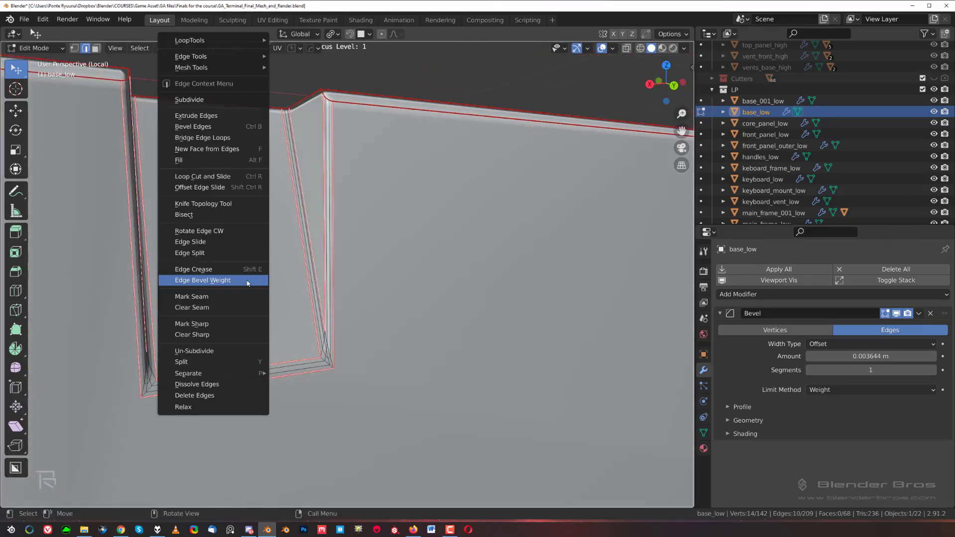
{"action": "left_click", "coordinate": [246, 327]}
{"action": "scroll", "coordinate": [308, 239], "scroll_direction": "down", "scroll_amount": 5}
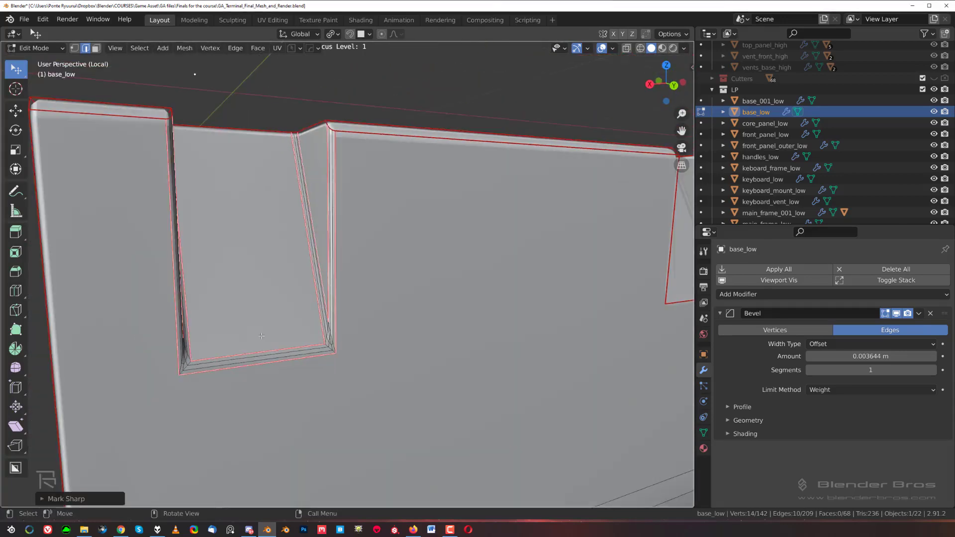
Step: Inspect the shading along the recess's sharpened bevel borders, especially at its lower corners
{"action": "key", "text": "Tab"}
{"action": "scroll", "coordinate": [331, 201], "scroll_direction": "down", "scroll_amount": 3}
{"action": "middle_click_drag", "start_coordinate": [331, 201], "coordinate": [365, 286]}
{"action": "scroll", "coordinate": [365, 286], "scroll_direction": "up", "scroll_amount": 4}
{"action": "scroll", "coordinate": [365, 285], "scroll_direction": "up", "scroll_amount": 8}
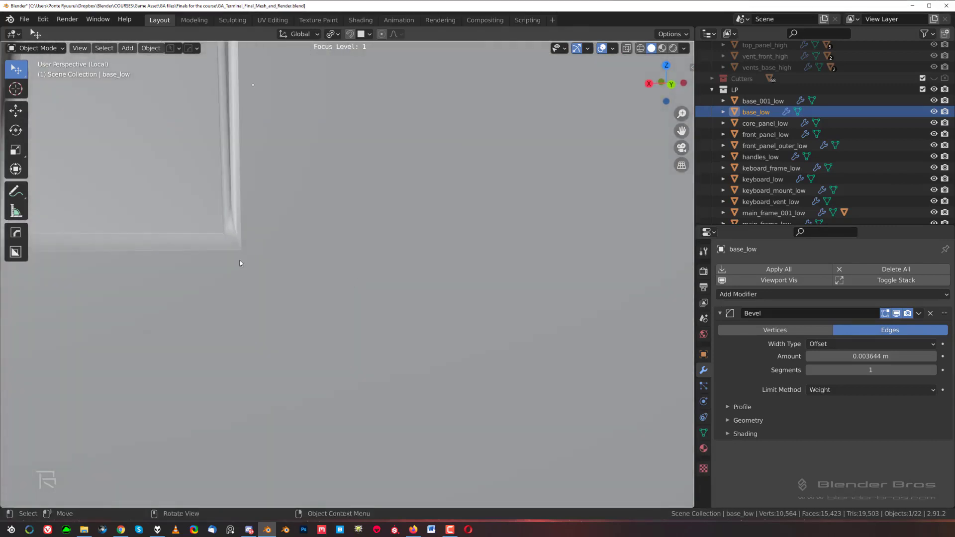
{"action": "scroll", "coordinate": [408, 315], "scroll_direction": "up", "scroll_amount": 1}
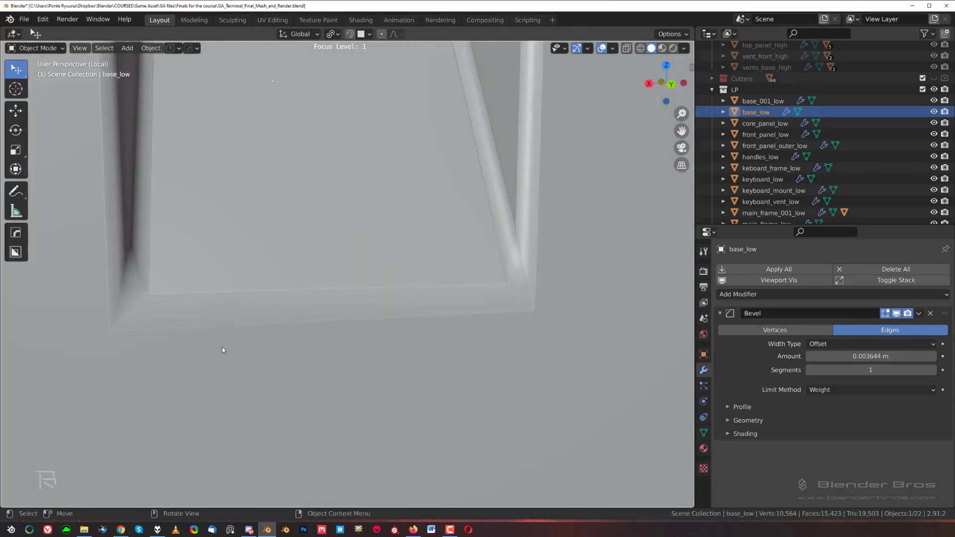
{"action": "scroll", "coordinate": [543, 329], "scroll_direction": "up", "scroll_amount": 3}
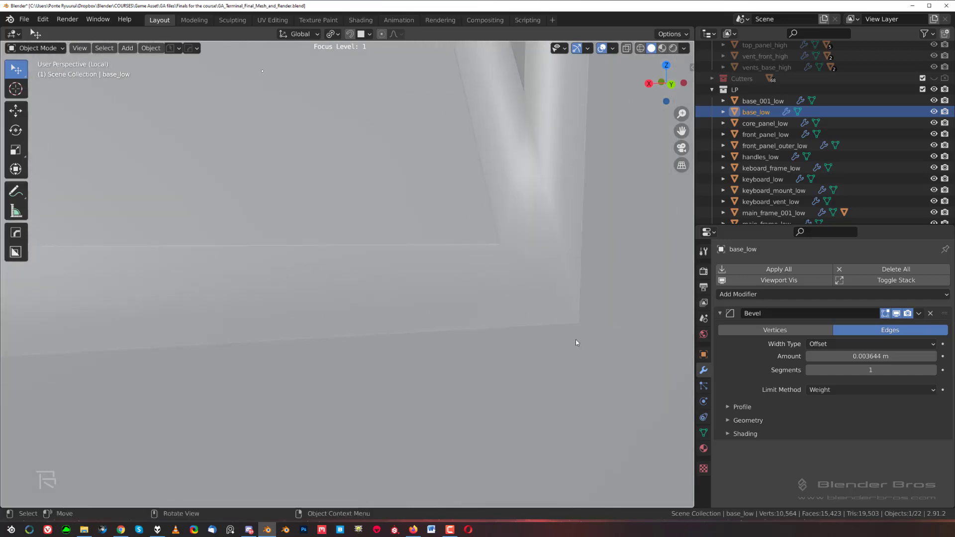
{"action": "scroll", "coordinate": [348, 299], "scroll_direction": "down", "scroll_amount": 10}
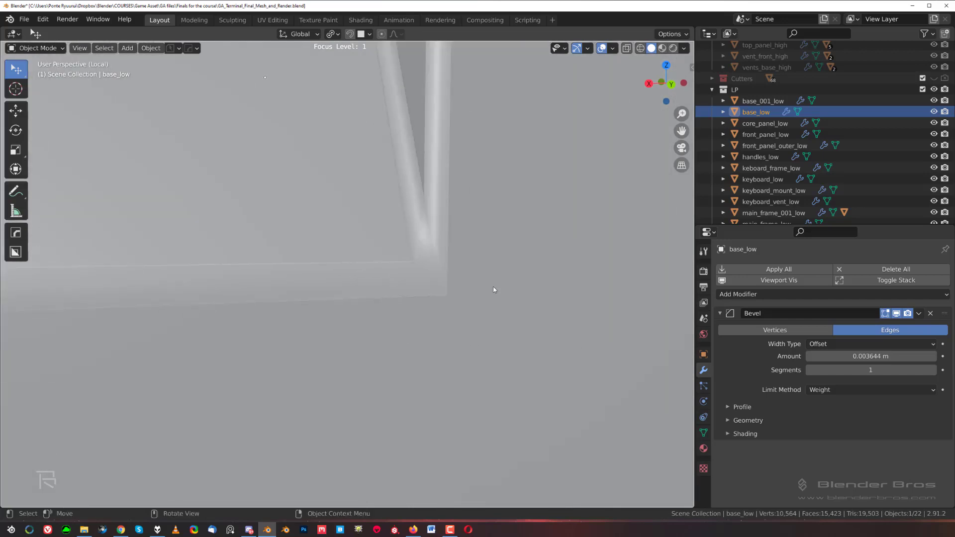
{"action": "scroll", "coordinate": [409, 248], "scroll_direction": "up", "scroll_amount": 4}
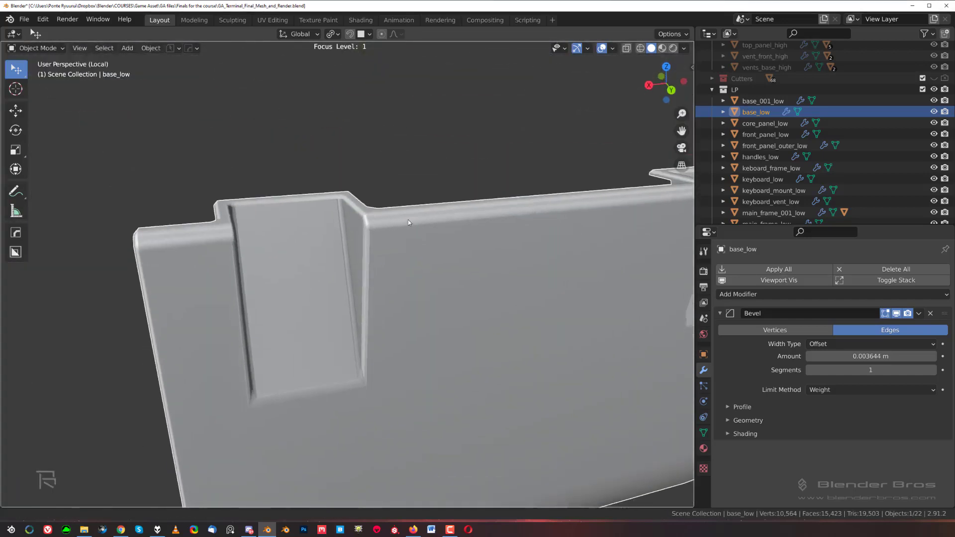
Step: Mirror the bevelled recess onto the other side of base_low with an X-axis Symmetry
{"action": "middle_click_drag", "start_coordinate": [251, 209], "coordinate": [339, 249]}
{"action": "scroll", "coordinate": [288, 289], "scroll_direction": "down", "scroll_amount": 6}
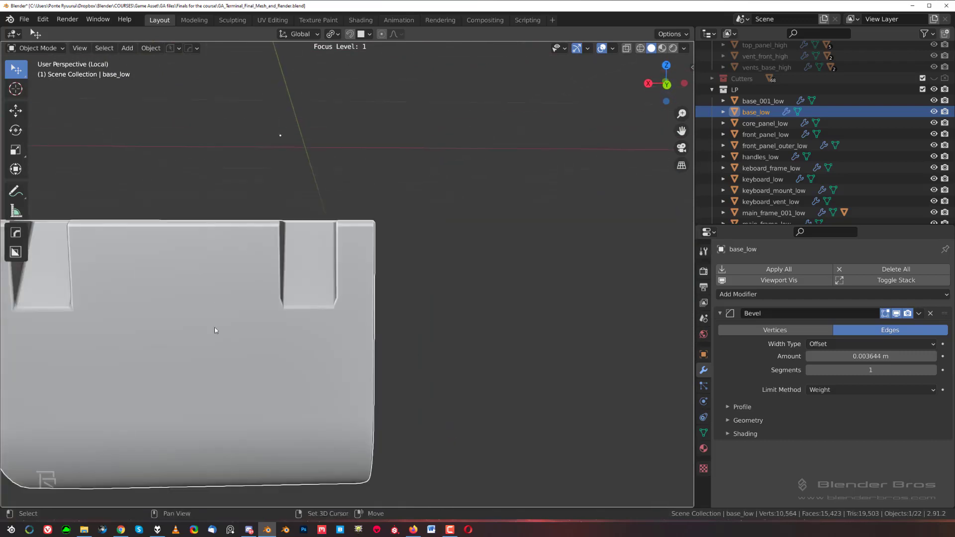
{"action": "middle_click_drag", "start_coordinate": [215, 329], "coordinate": [404, 287], "text": "shift"}
{"action": "middle_click_drag", "start_coordinate": [402, 249], "coordinate": [372, 280]}
{"action": "key", "text": "alt+x"}
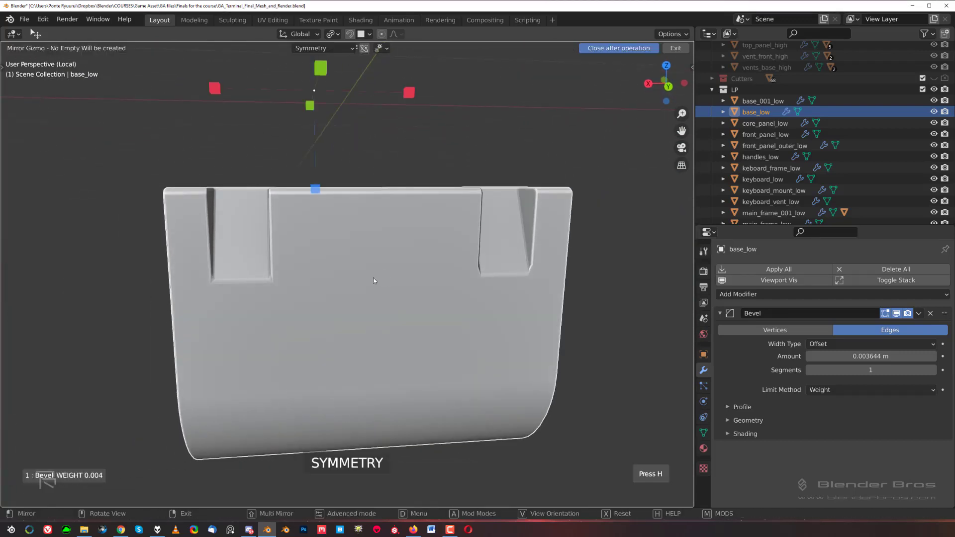
{"action": "key", "text": "d"}
{"action": "left_click", "coordinate": [222, 89]}
Step: Dissolve the vertical edge loop running down the centre of base_low
{"action": "key", "text": "Tab"}
{"action": "left_click", "coordinate": [588, 260]}
{"action": "key", "text": "a"}
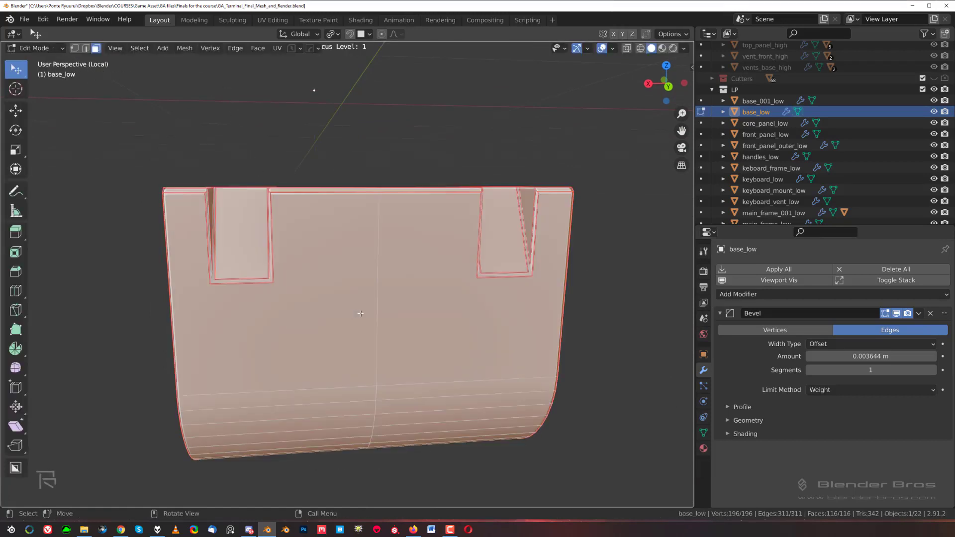
{"action": "key", "text": "2"}
{"action": "left_click", "coordinate": [389, 303], "text": "alt"}
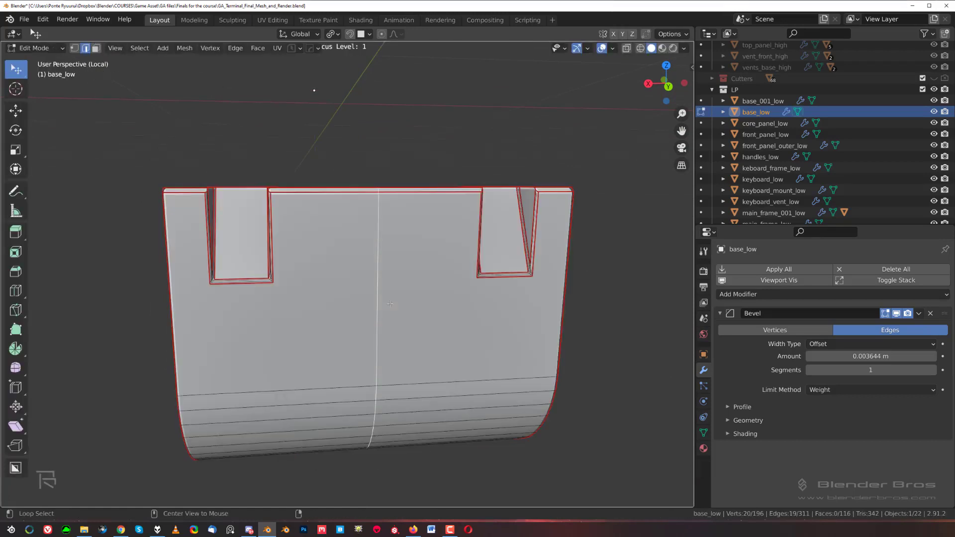
{"action": "key", "text": "x"}
{"action": "left_click", "coordinate": [395, 304]}
Step: Triangulate all faces of base_low and inspect the shading around the recess's upper corner
{"action": "middle_click_drag", "start_coordinate": [395, 308], "coordinate": [426, 304]}
{"action": "key", "text": "a"}
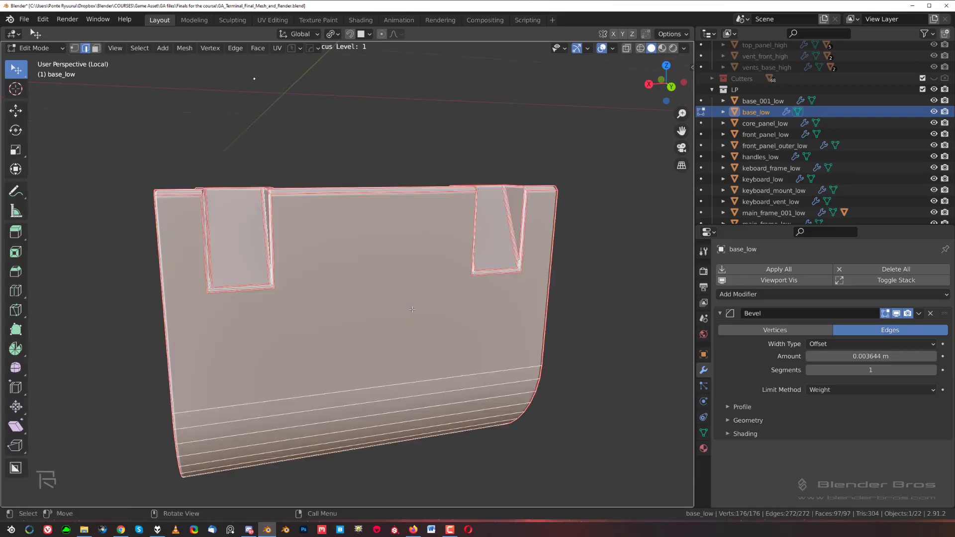
{"action": "key", "text": "ctrl+t"}
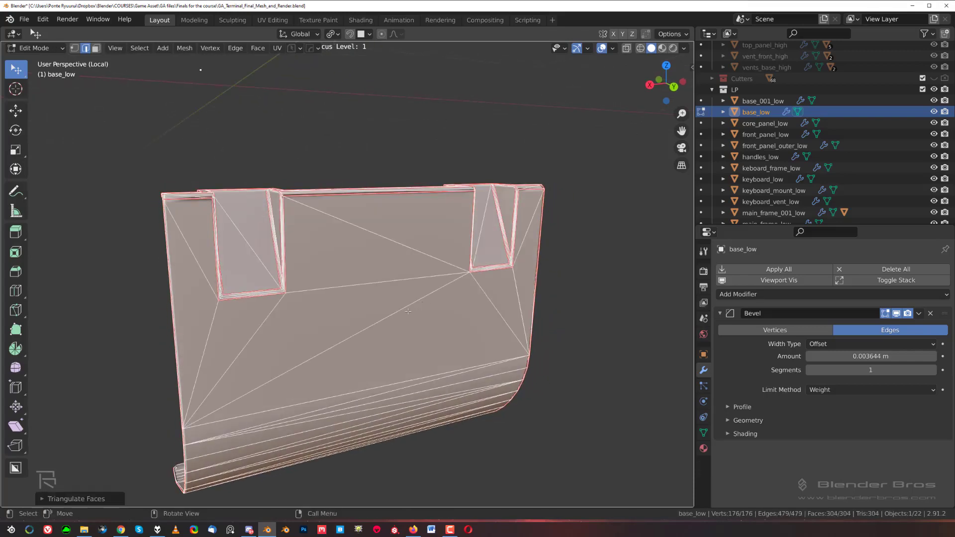
{"action": "key", "text": "Tab"}
{"action": "middle_click_drag", "start_coordinate": [346, 271], "coordinate": [369, 259], "text": "shift"}
{"action": "scroll", "coordinate": [344, 305], "scroll_direction": "up", "scroll_amount": 5}
{"action": "scroll", "coordinate": [360, 258], "scroll_direction": "up", "scroll_amount": 3}
{"action": "key", "text": "Tab"}
{"action": "middle_click_drag", "start_coordinate": [307, 310], "coordinate": [380, 174]}
{"action": "scroll", "coordinate": [413, 333], "scroll_direction": "up", "scroll_amount": 4}
{"action": "scroll", "coordinate": [285, 303], "scroll_direction": "up", "scroll_amount": 2}
Step: Undo the triangulation of base_low
{"action": "key", "text": "ctrl+Tab"}
{"action": "key", "text": "ctrl+z"}
{"action": "key", "text": "ctrl+z"}
{"action": "scroll", "coordinate": [326, 241], "scroll_direction": "up", "scroll_amount": 3}
{"action": "scroll", "coordinate": [368, 239], "scroll_direction": "down", "scroll_amount": 3}
Step: Subdivide the upper sharp edge beside the recess and slide the new vertex toward the recess corner
{"action": "key", "text": "Tab"}
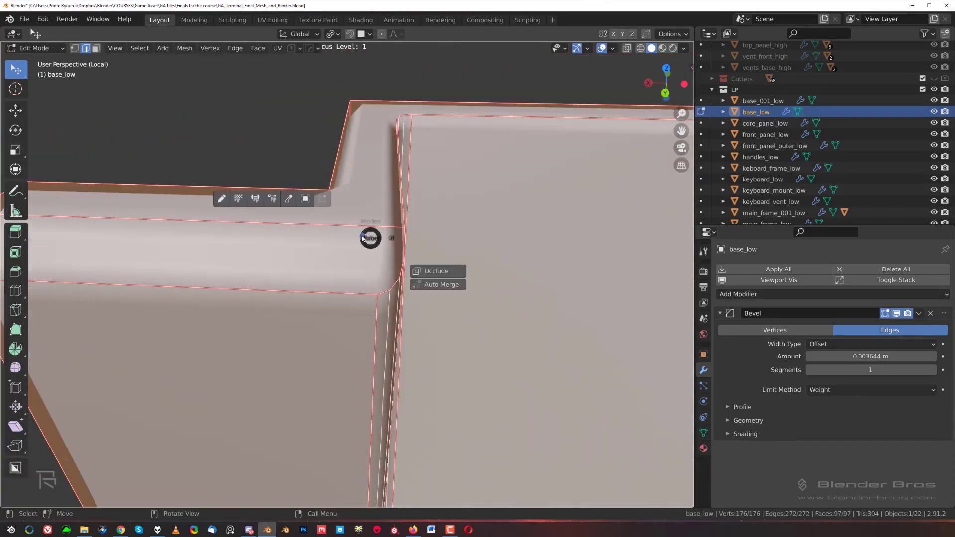
{"action": "scroll", "coordinate": [378, 243], "scroll_direction": "up", "scroll_amount": 3}
{"action": "key", "text": "2"}
{"action": "left_click", "coordinate": [315, 199]}
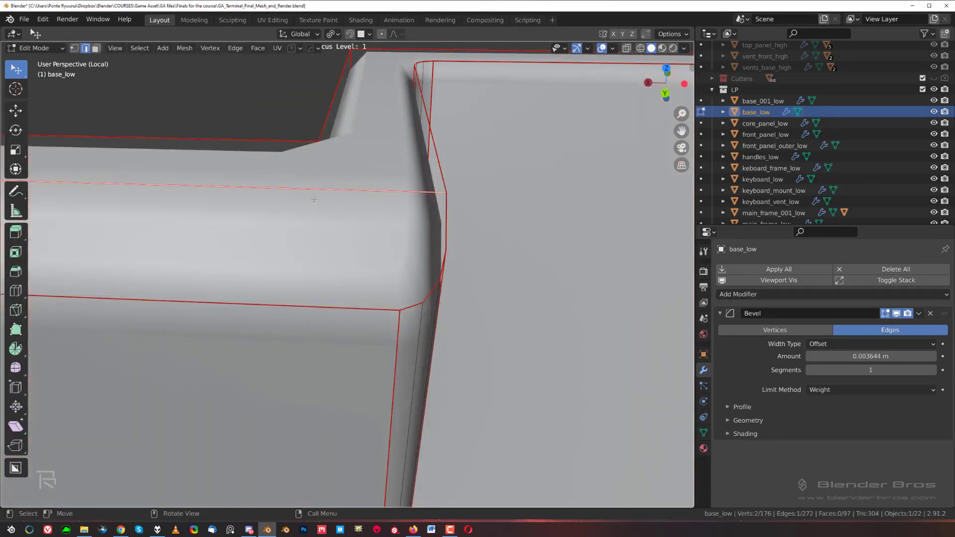
{"action": "right_click", "coordinate": [314, 199]}
{"action": "left_click", "coordinate": [269, 84]}
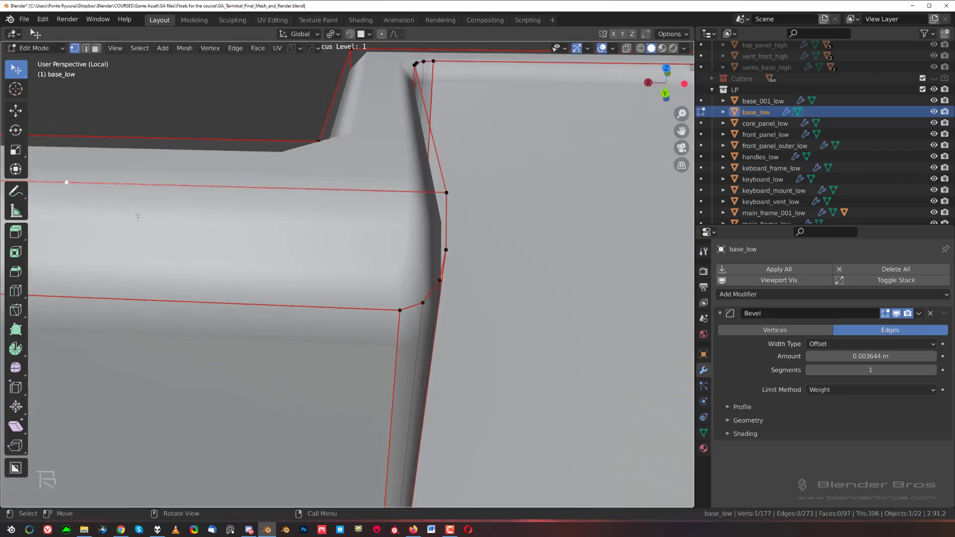
{"action": "key", "text": "shift+v"}
{"action": "left_click", "coordinate": [425, 235]}
Step: Try to Star Connect the rounded corner's vertices to the new vertex on the upper sharp edge
{"action": "left_click", "coordinate": [446, 250]}
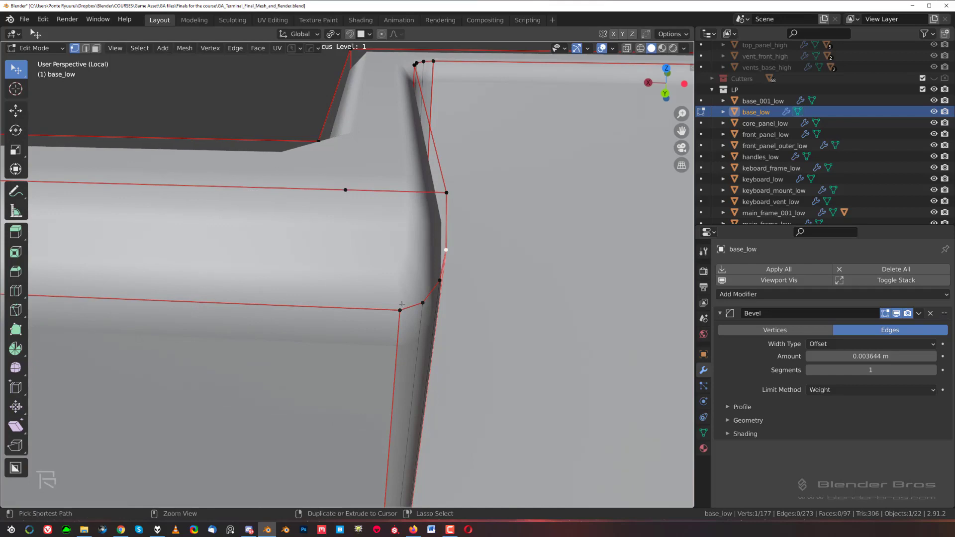
{"action": "left_click", "coordinate": [399, 311], "text": "ctrl"}
{"action": "left_click", "coordinate": [348, 190], "text": "shift"}
{"action": "key", "text": "q"}
{"action": "mouse_move", "coordinate": [350, 193]}
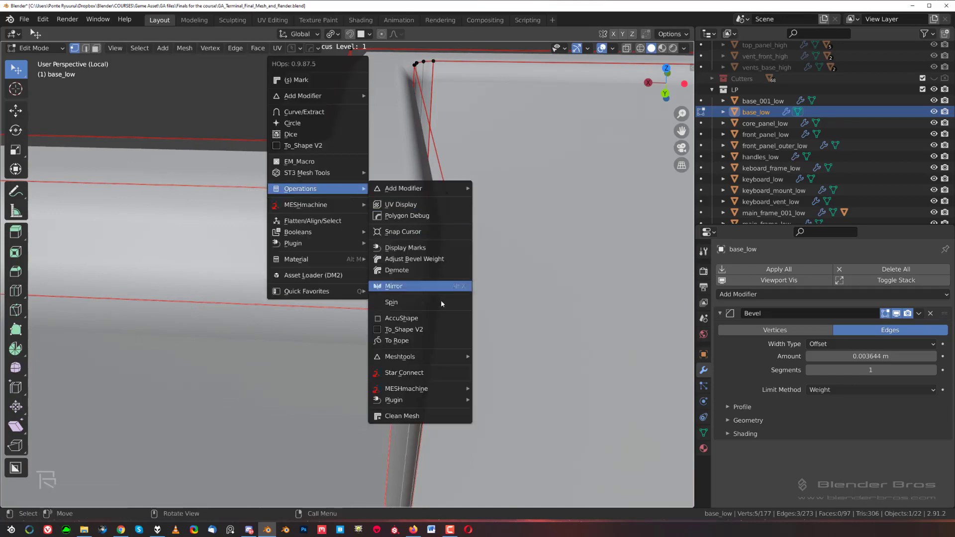
{"action": "left_click", "coordinate": [440, 374]}
{"action": "middle_click_drag", "start_coordinate": [440, 374], "coordinate": [301, 348]}
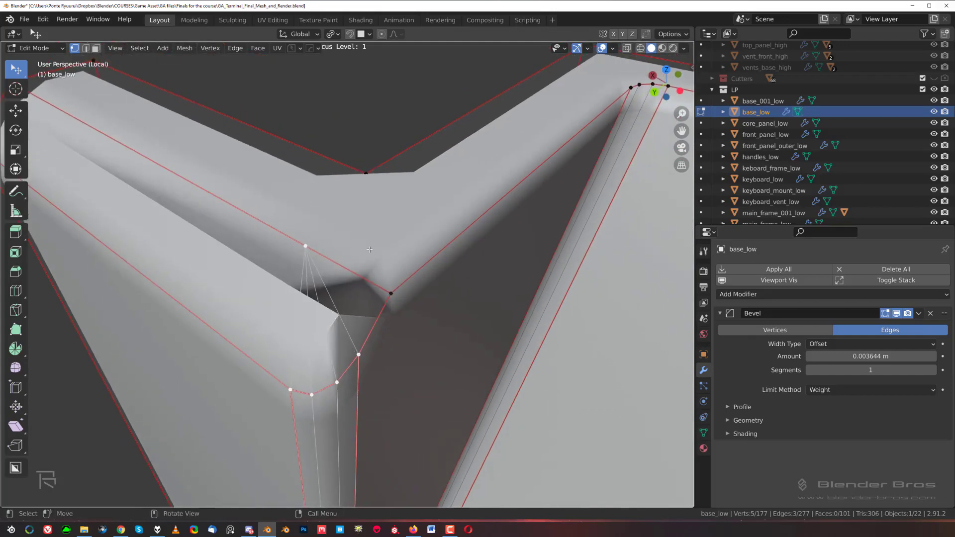
{"action": "key", "text": "ctrl+z"}
Step: Knife-cut from the new upper vertex to the lower sharp edge beside the corner, and subdivide the cut
{"action": "middle_click_drag", "start_coordinate": [369, 249], "coordinate": [348, 319]}
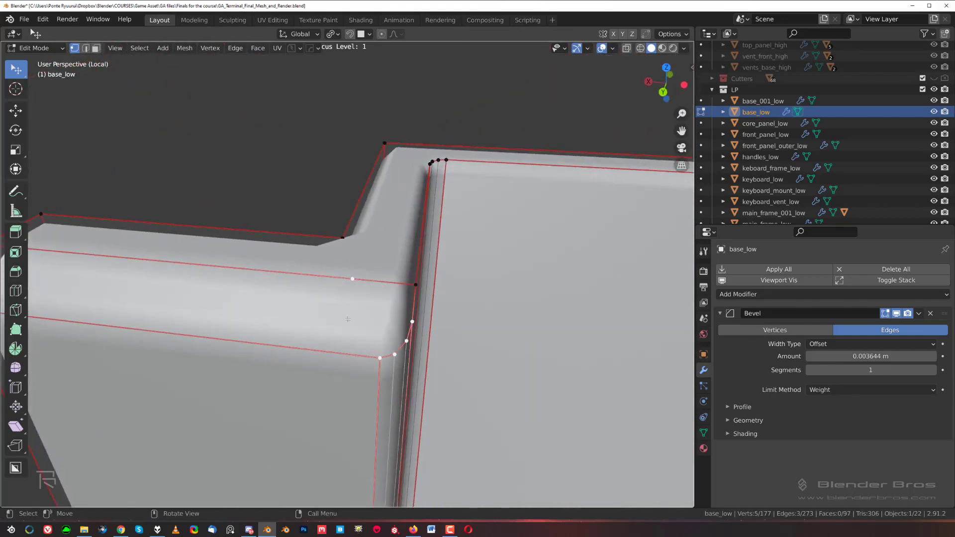
{"action": "key", "text": "k"}
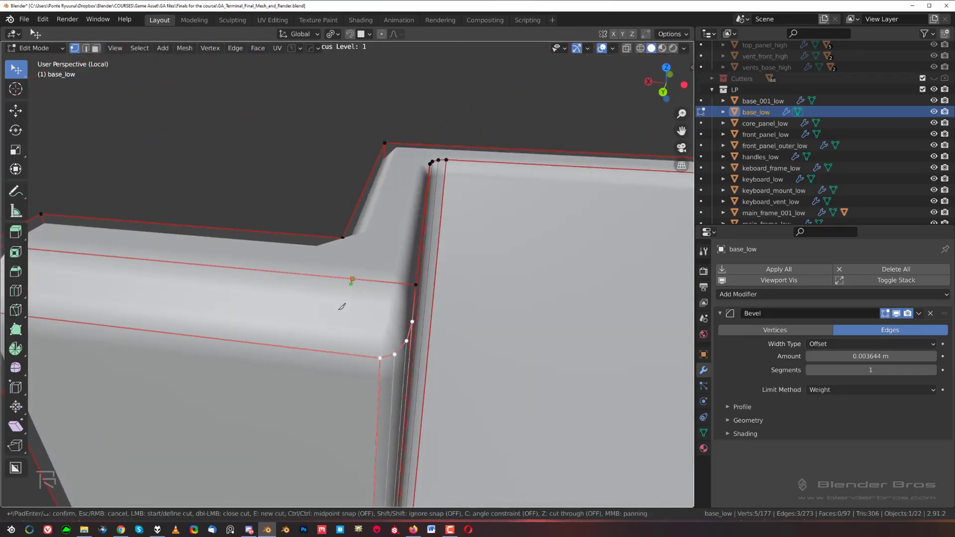
{"action": "key", "text": "Return"}
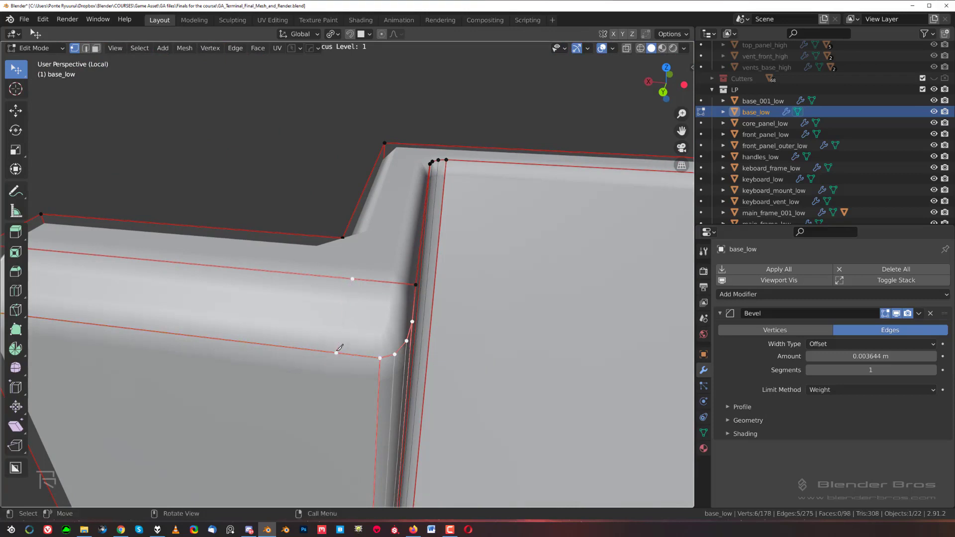
{"action": "scroll", "coordinate": [362, 346], "scroll_direction": "up", "scroll_amount": 2}
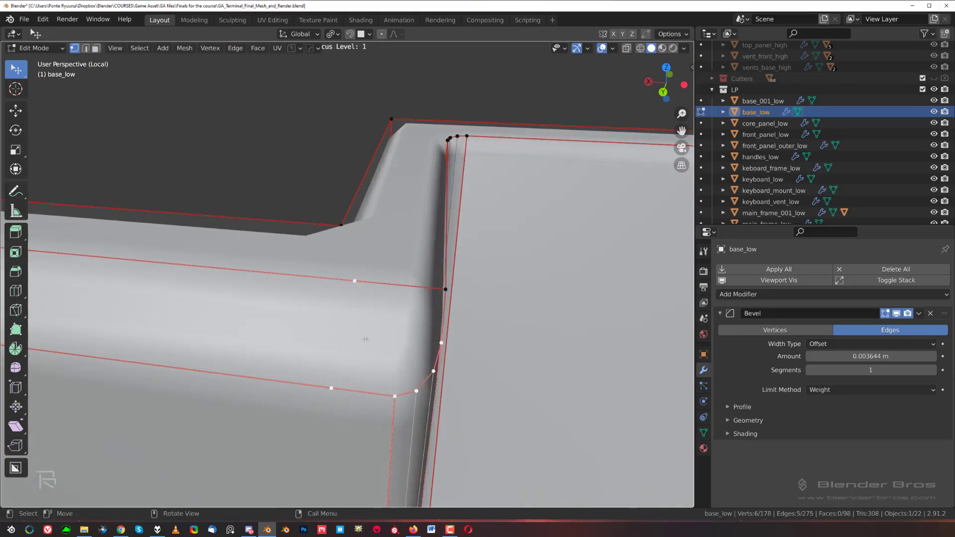
{"action": "key", "text": "2"}
{"action": "right_click", "coordinate": [349, 325]}
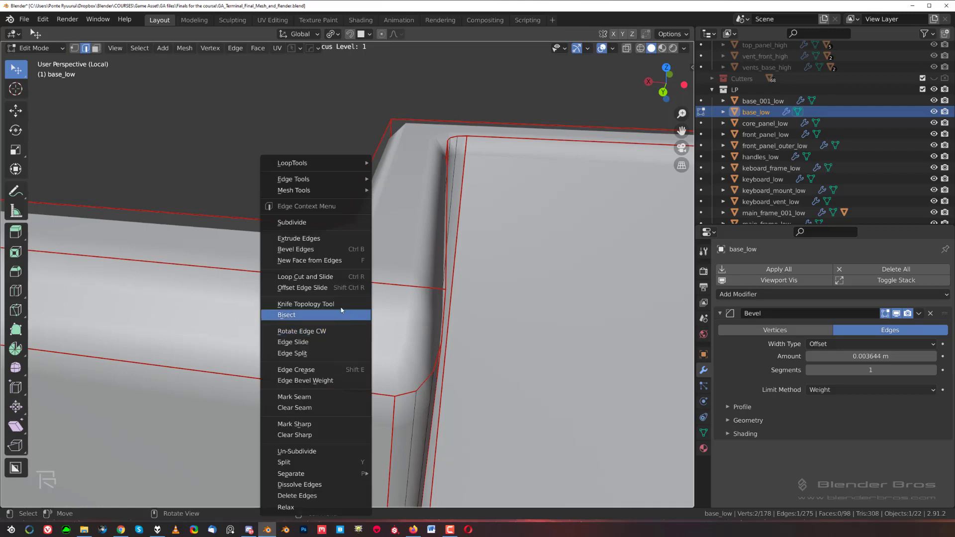
{"action": "left_click", "coordinate": [313, 224]}
Step: Star Connect the rounded corner's four vertices to the midpoint of the knife cut
{"action": "key", "text": "1"}
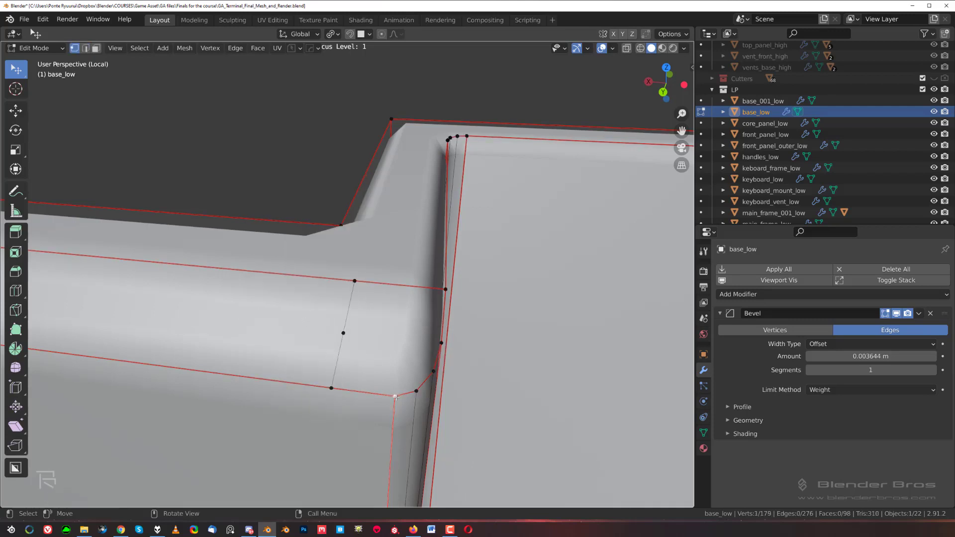
{"action": "left_click", "coordinate": [441, 342], "text": "ctrl"}
{"action": "left_click", "coordinate": [339, 340], "text": "shift"}
{"action": "key", "text": "q"}
{"action": "mouse_move", "coordinate": [370, 331]}
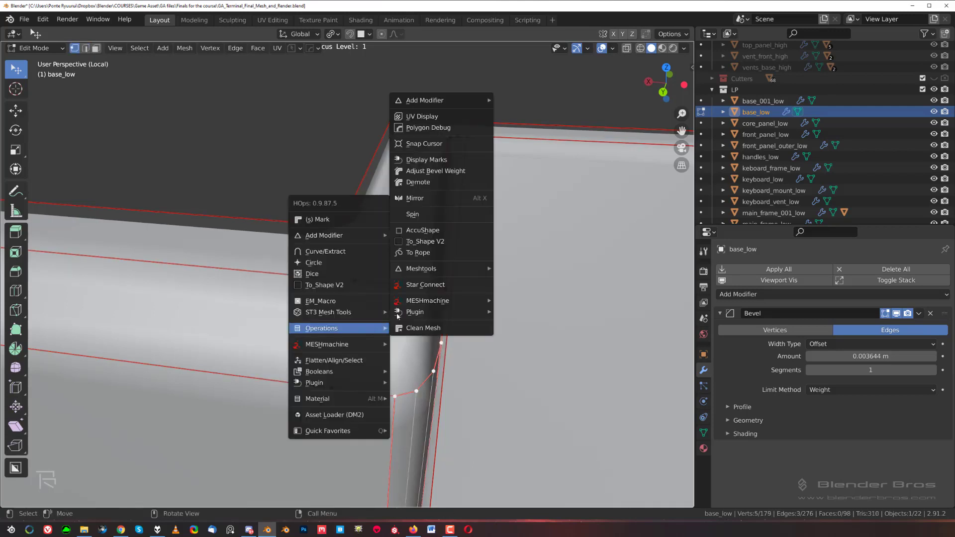
{"action": "left_click", "coordinate": [427, 285]}
{"action": "key", "text": "Tab"}
{"action": "middle_click_drag", "start_coordinate": [432, 232], "coordinate": [197, 262]}
{"action": "scroll", "coordinate": [357, 249], "scroll_direction": "up", "scroll_amount": 2}
{"action": "middle_click_drag", "start_coordinate": [124, 334], "coordinate": [342, 319]}
Step: Move the knife cut's three vertices along X, closer to the recess corner
{"action": "key", "text": "Tab"}
{"action": "key", "text": "2"}
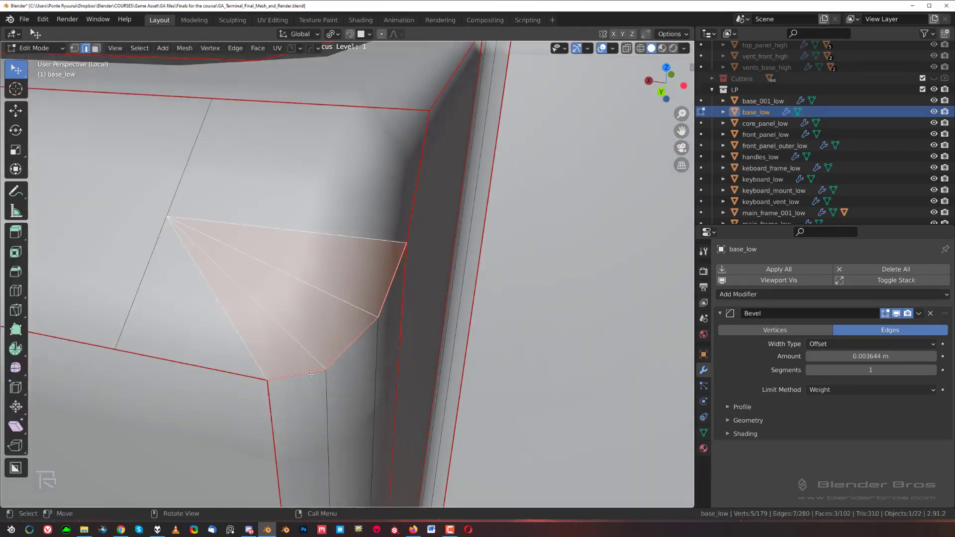
{"action": "scroll", "coordinate": [343, 319], "scroll_direction": "down", "scroll_amount": 3}
{"action": "left_click", "coordinate": [215, 318]}
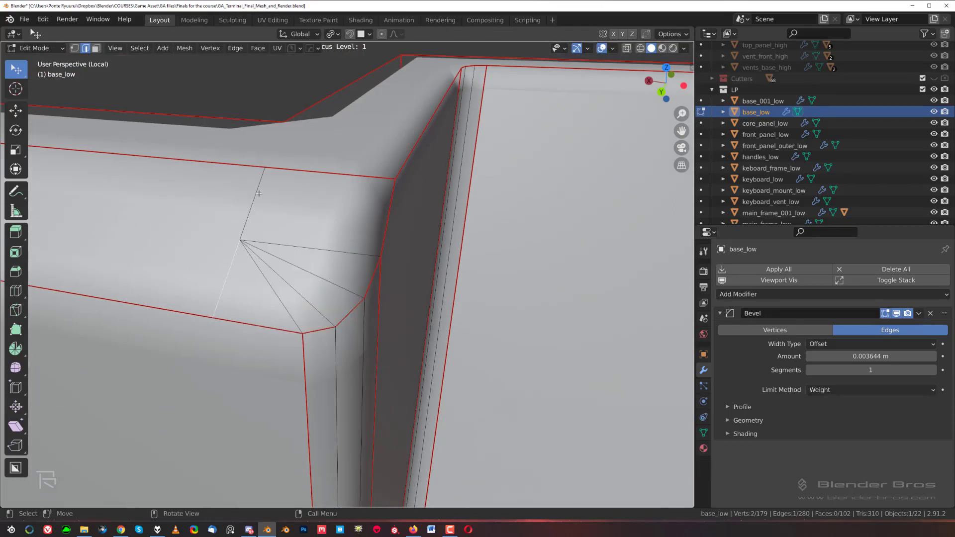
{"action": "key", "text": "1"}
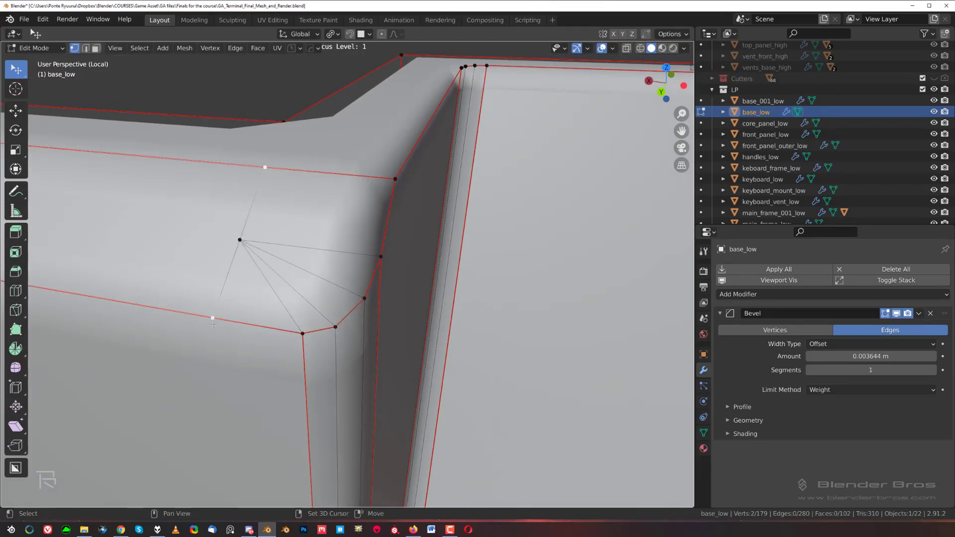
{"action": "key", "text": "g"}
{"action": "key", "text": "x"}
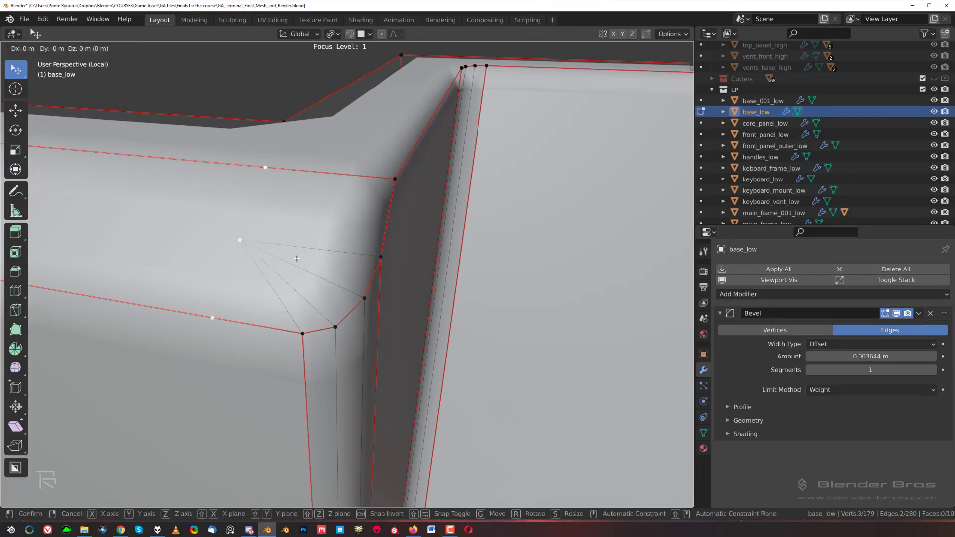
{"action": "left_click", "coordinate": [349, 271]}
Step: Inspect the shading of the reworked corner and the recess's opposite upper corner in Object Mode
{"action": "key", "text": "Tab"}
{"action": "scroll", "coordinate": [340, 317], "scroll_direction": "down", "scroll_amount": 4}
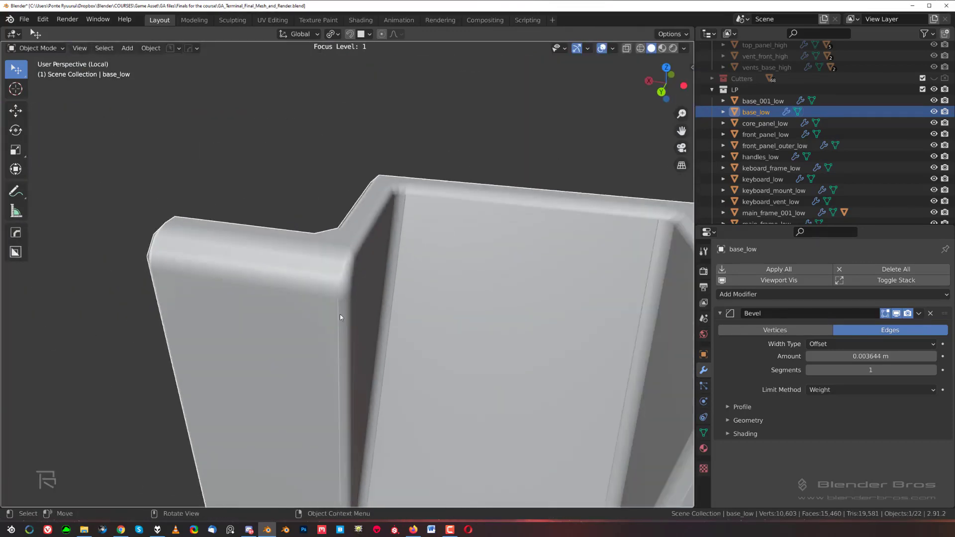
{"action": "scroll", "coordinate": [342, 292], "scroll_direction": "up", "scroll_amount": 2}
{"action": "middle_click_drag", "start_coordinate": [341, 292], "coordinate": [419, 304]}
{"action": "scroll", "coordinate": [419, 304], "scroll_direction": "down", "scroll_amount": 4}
{"action": "middle_click_drag", "start_coordinate": [526, 412], "coordinate": [437, 239], "text": "shift"}
{"action": "scroll", "coordinate": [436, 239], "scroll_direction": "up", "scroll_amount": 4}
{"action": "scroll", "coordinate": [436, 241], "scroll_direction": "down", "scroll_amount": 6}
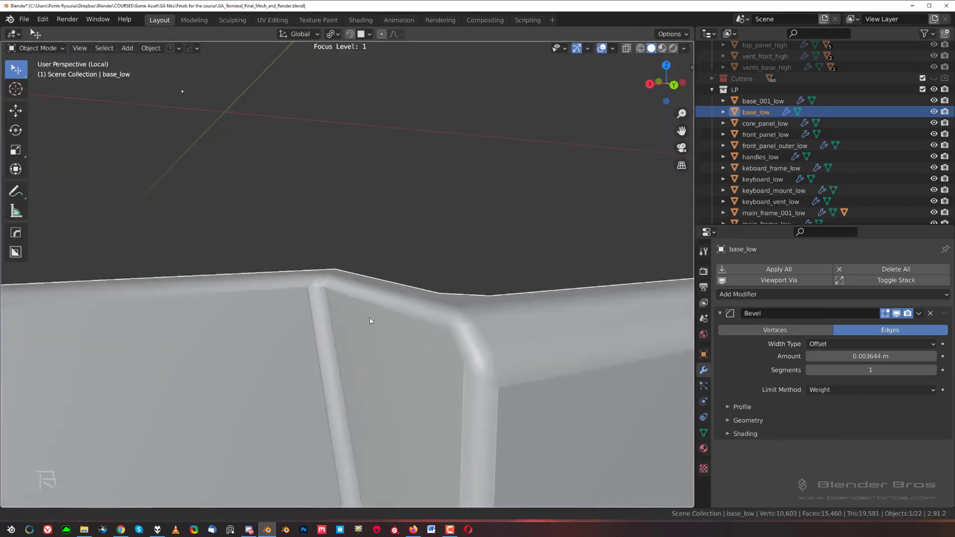
Step: Knife-cut between the two sharp edges beside the recess's opposite upper corner, and subdivide the cut
{"action": "key", "text": "Tab"}
{"action": "key", "text": "k"}
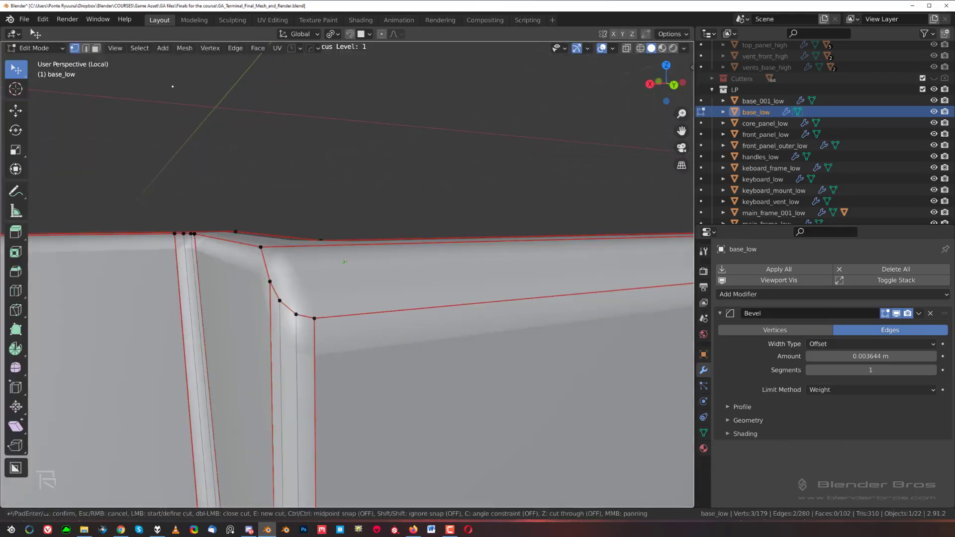
{"action": "left_click", "coordinate": [337, 314]}
{"action": "key", "text": "Return"}
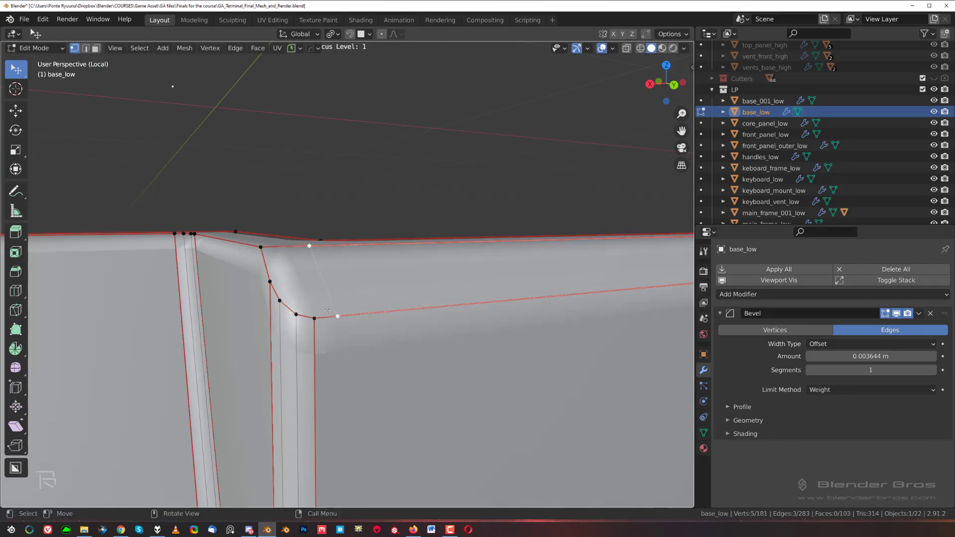
{"action": "right_click", "coordinate": [314, 284]}
{"action": "right_click", "coordinate": [334, 255]}
{"action": "left_click", "coordinate": [334, 255]}
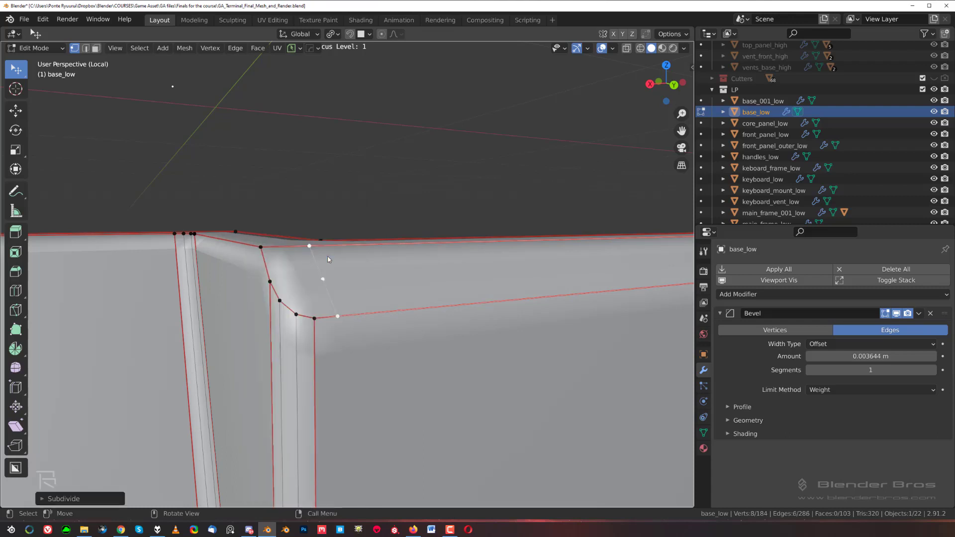
Step: Star Connect the opposite corner's four rounded vertices to the midpoint of its knife cut
{"action": "left_click", "coordinate": [269, 281]}
{"action": "left_click", "coordinate": [315, 318], "text": "ctrl"}
{"action": "left_click", "coordinate": [323, 279], "text": "shift"}
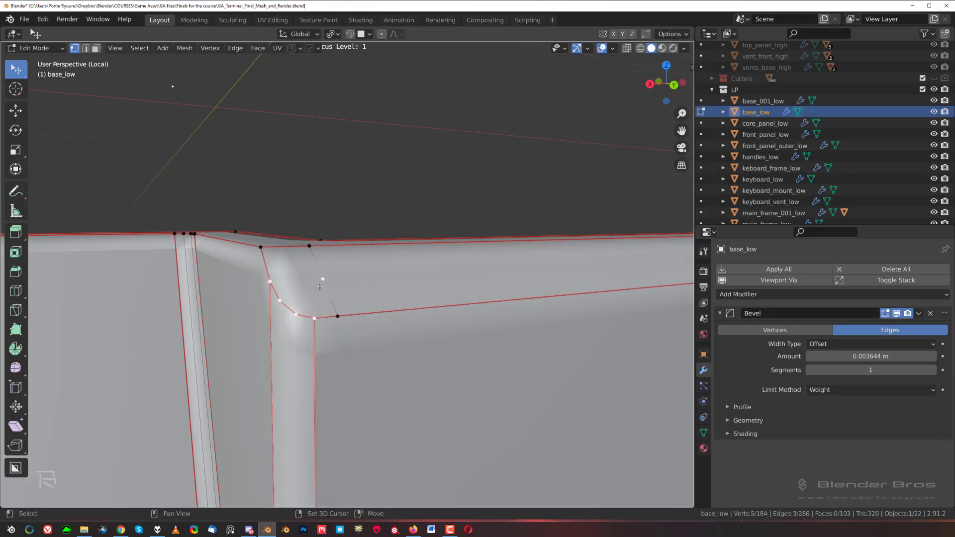
{"action": "key", "text": "q"}
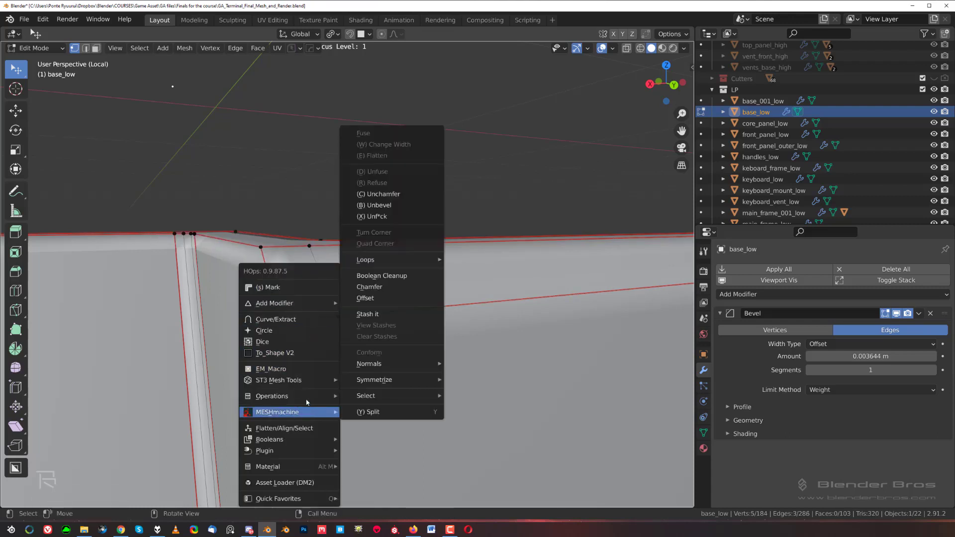
{"action": "mouse_move", "coordinate": [278, 396]}
{"action": "left_click", "coordinate": [394, 351]}
{"action": "middle_click_drag", "start_coordinate": [370, 303], "coordinate": [331, 310]}
{"action": "key", "text": "Tab"}
{"action": "scroll", "coordinate": [338, 328], "scroll_direction": "down", "scroll_amount": 5}
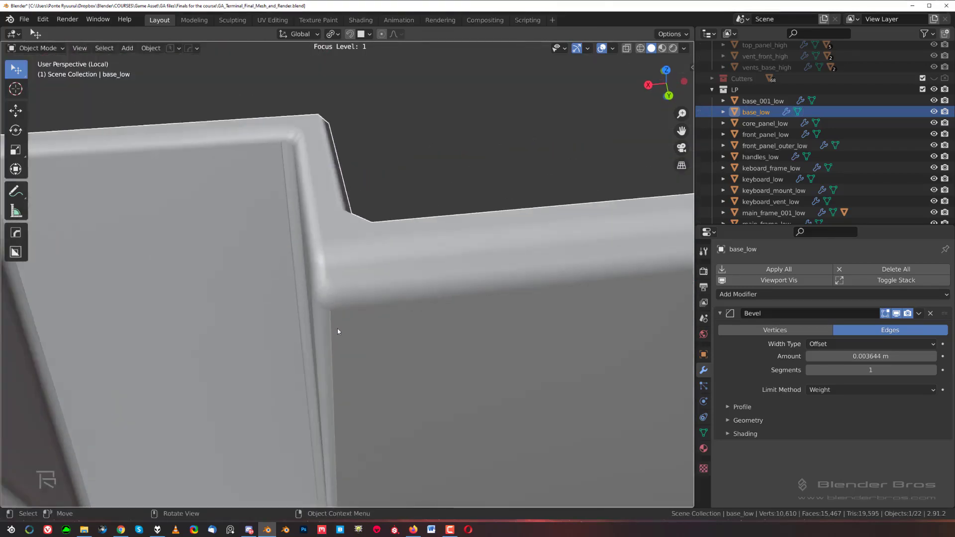
Step: Try triangulating all faces of base_low to check the topology around the recess corners
{"action": "key", "text": "Tab"}
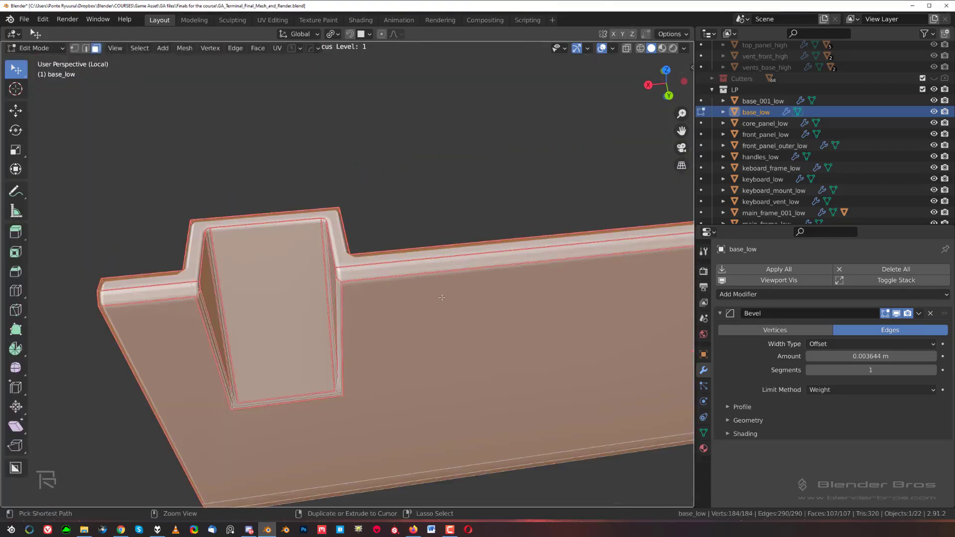
{"action": "key", "text": "ctrl+t"}
{"action": "middle_click_drag", "start_coordinate": [442, 297], "coordinate": [433, 278]}
{"action": "middle_click_drag", "start_coordinate": [249, 279], "coordinate": [341, 328], "text": "shift"}
{"action": "scroll", "coordinate": [390, 294], "scroll_direction": "up", "scroll_amount": 6}
{"action": "scroll", "coordinate": [335, 324], "scroll_direction": "up", "scroll_amount": 3}
{"action": "key", "text": "ctrl+z"}
Step: Merge the stray vertices on the first corner's cut into the fan's centre vertex with Smart Vert
{"action": "key", "text": "1"}
{"action": "left_click", "coordinate": [331, 323]}
{"action": "key", "text": "1"}
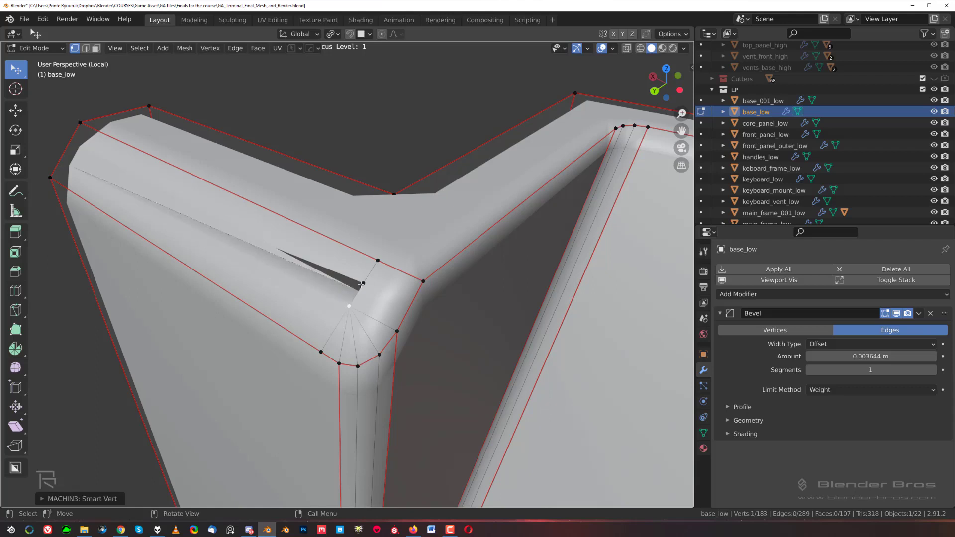
{"action": "left_click", "coordinate": [365, 277], "text": "shift"}
{"action": "left_click", "coordinate": [349, 306], "text": "shift"}
{"action": "key", "text": "1"}
Step: Knife-cut from the first corner's fan centre to the midpoint of the outer end edge, and connect the centre to that edge's end vertices
{"action": "middle_click_drag", "start_coordinate": [295, 305], "coordinate": [385, 334], "text": "shift"}
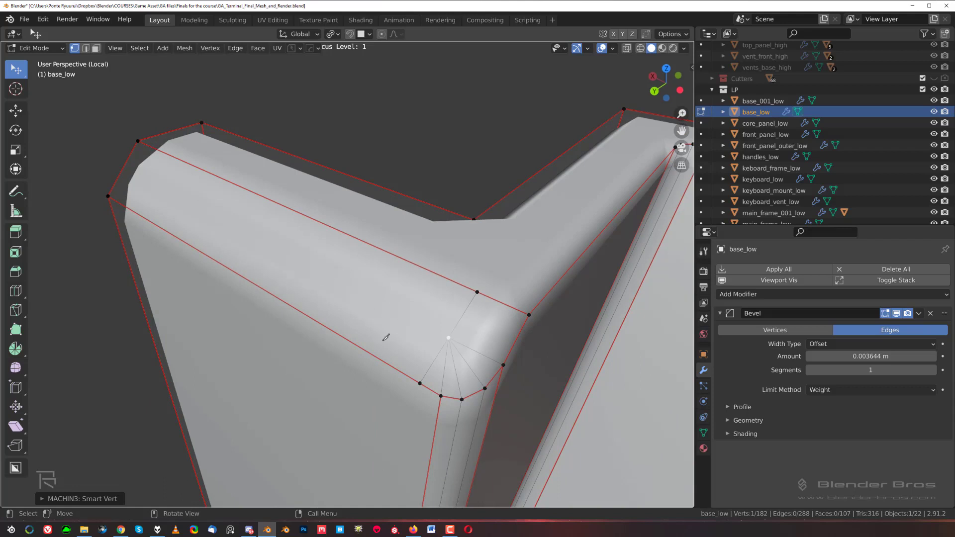
{"action": "key", "text": "k"}
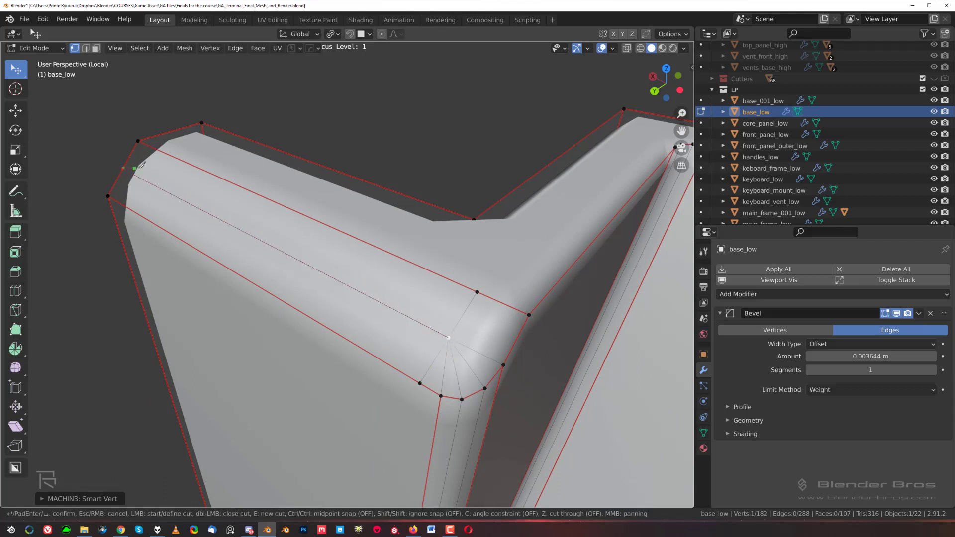
{"action": "left_click", "coordinate": [123, 168]}
{"action": "key", "text": "Return"}
{"action": "left_click", "coordinate": [110, 198]}
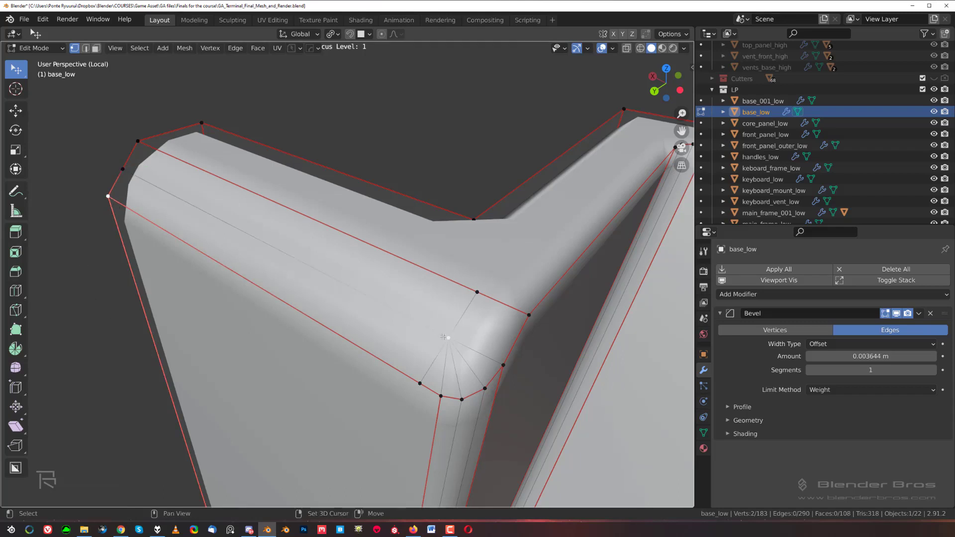
{"action": "left_click", "coordinate": [137, 142]}
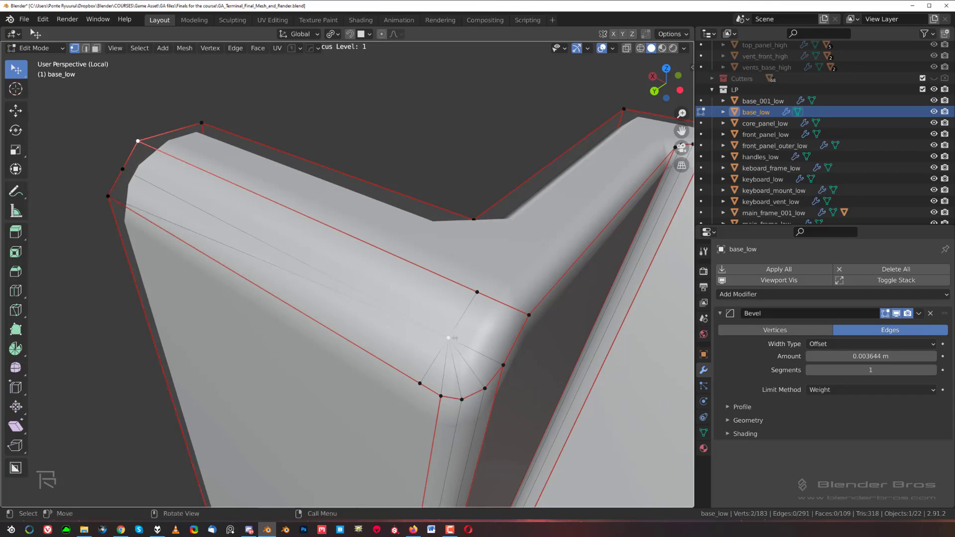
Step: Mirror base_low across the X axis in Symmetry mode to copy the finished corner topology to the other half
{"action": "middle_click_drag", "start_coordinate": [455, 337], "coordinate": [486, 283]}
{"action": "scroll", "coordinate": [472, 276], "scroll_direction": "down", "scroll_amount": 5}
{"action": "scroll", "coordinate": [356, 222], "scroll_direction": "up", "scroll_amount": 4}
{"action": "middle_click_drag", "start_coordinate": [412, 277], "coordinate": [358, 330], "text": "shift"}
{"action": "scroll", "coordinate": [358, 329], "scroll_direction": "up", "scroll_amount": 3}
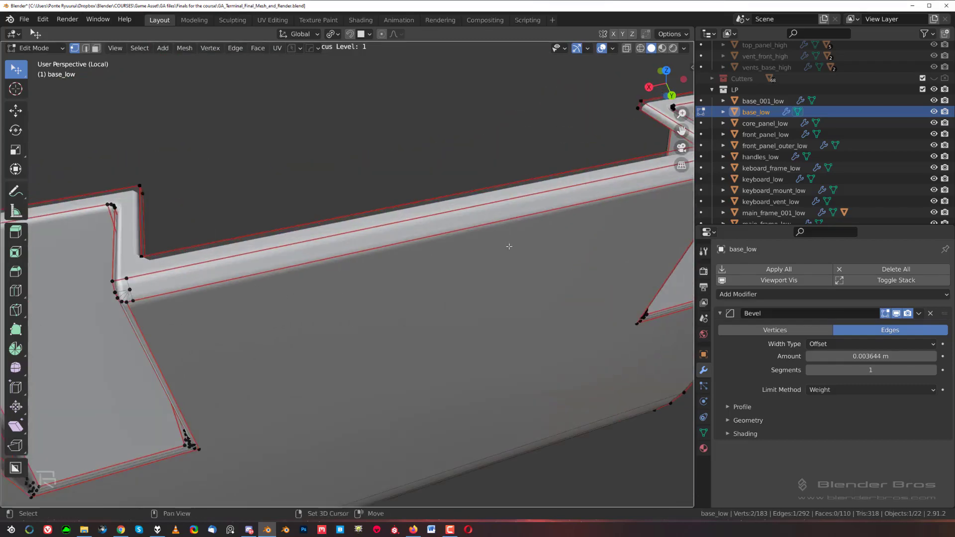
{"action": "middle_click_drag", "start_coordinate": [509, 246], "coordinate": [371, 286], "text": "shift"}
{"action": "scroll", "coordinate": [375, 274], "scroll_direction": "down", "scroll_amount": 4}
{"action": "key", "text": "Tab"}
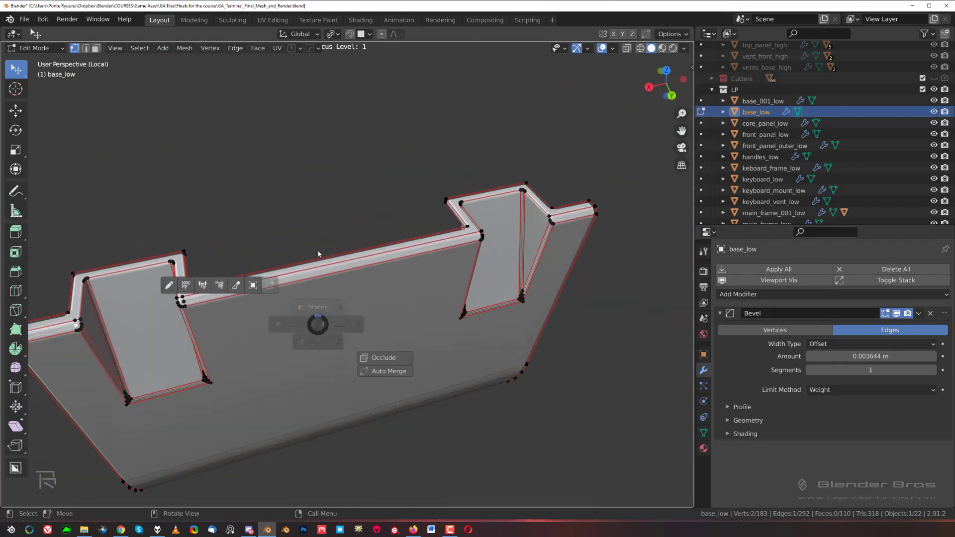
{"action": "key", "text": "alt+x"}
{"action": "scroll", "coordinate": [320, 269], "scroll_direction": "up", "scroll_amount": 2}
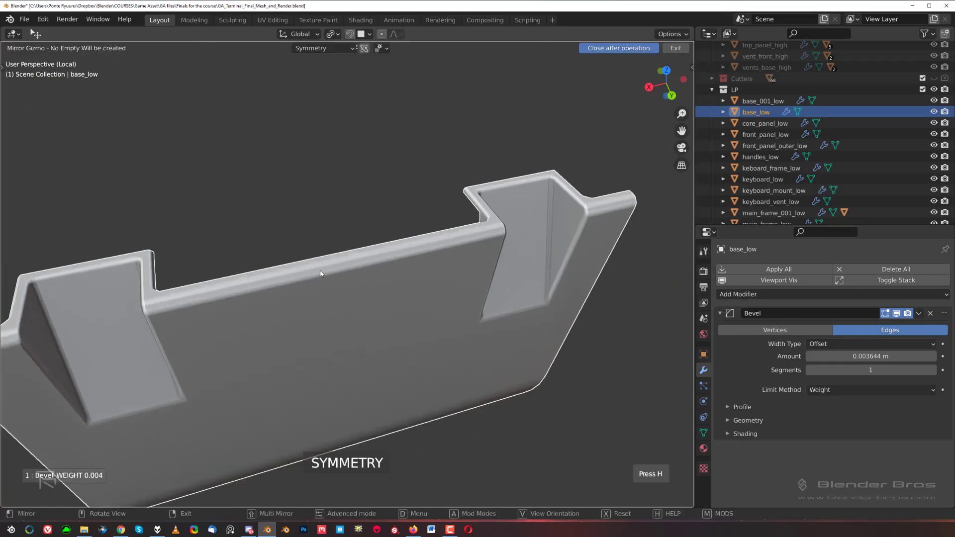
{"action": "scroll", "coordinate": [323, 299], "scroll_direction": "down", "scroll_amount": 8}
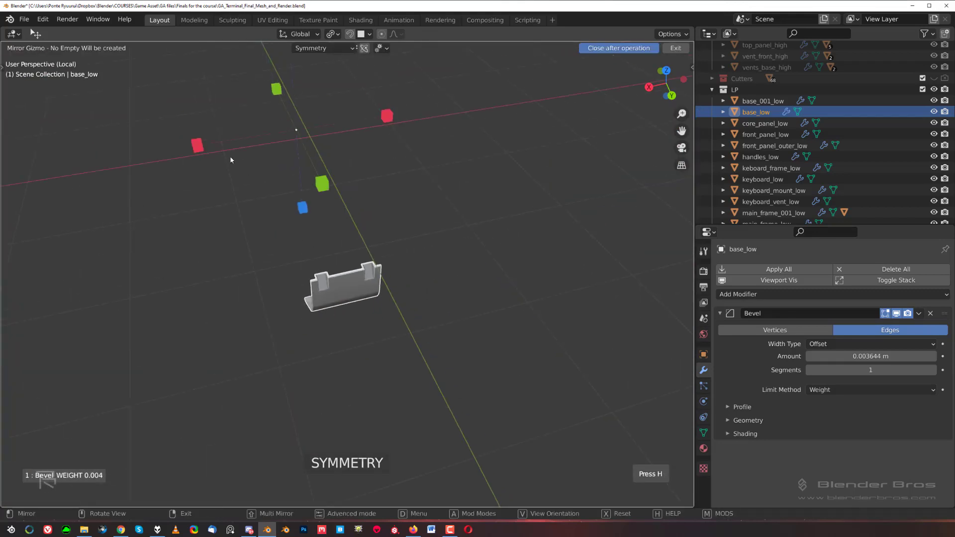
{"action": "right_click", "coordinate": [201, 145]}
Step: Dissolve the centre edge loop running around base_low along its mirror seam
{"action": "key", "text": "Tab"}
{"action": "scroll", "coordinate": [299, 224], "scroll_direction": "up", "scroll_amount": 10}
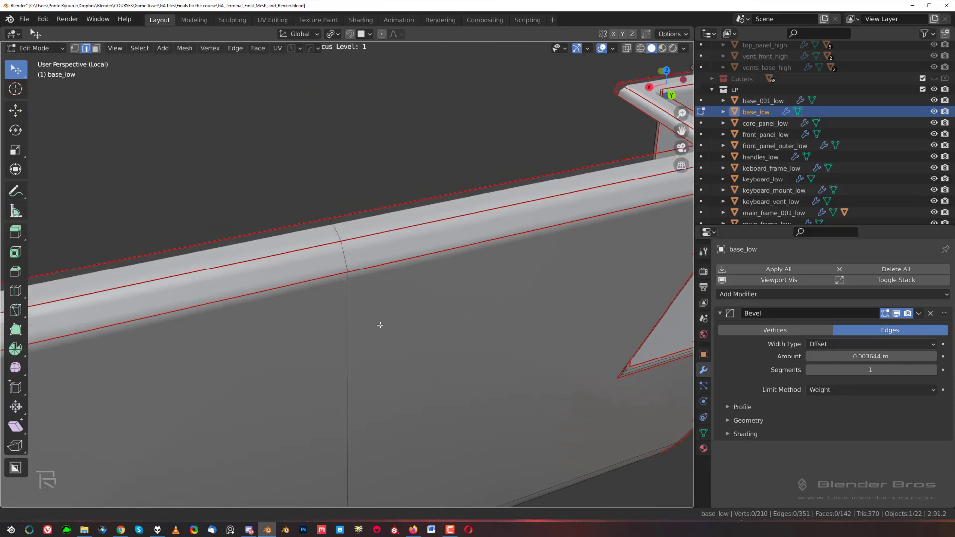
{"action": "left_click", "coordinate": [383, 335], "text": "alt"}
{"action": "key", "text": "x"}
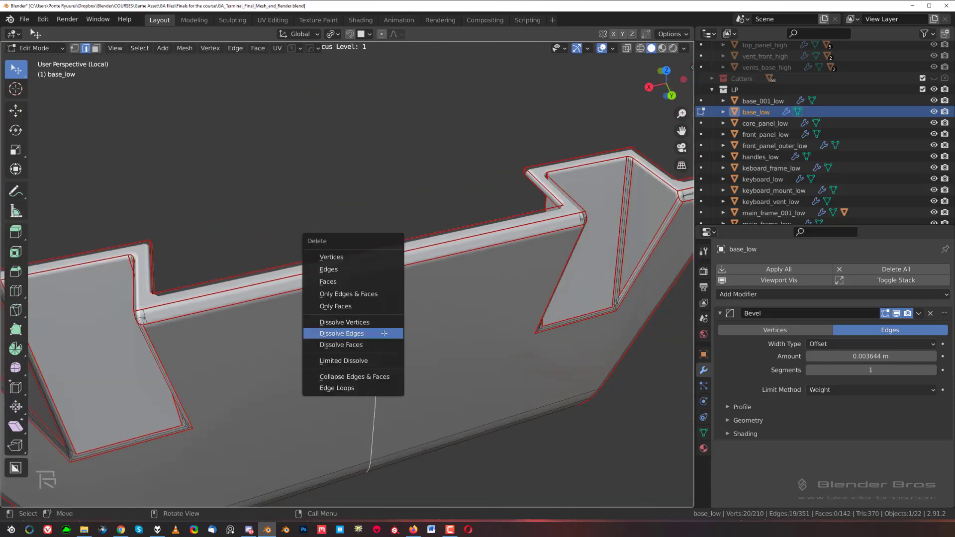
{"action": "left_click", "coordinate": [380, 329]}
{"action": "key", "text": "ctrl+z"}
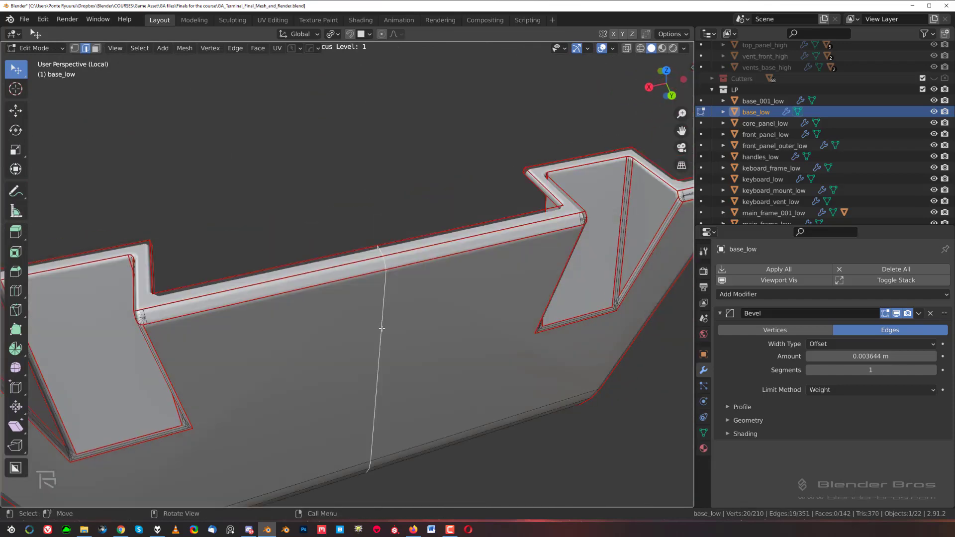
{"action": "key", "text": "x"}
{"action": "left_click", "coordinate": [381, 332]}
Step: Connect the facing fan centres along the middle top bevel strip, and join each centre diagonally to an end vertex of the opposite cut
{"action": "scroll", "coordinate": [149, 301], "scroll_direction": "up", "scroll_amount": 4}
{"action": "key", "text": "1"}
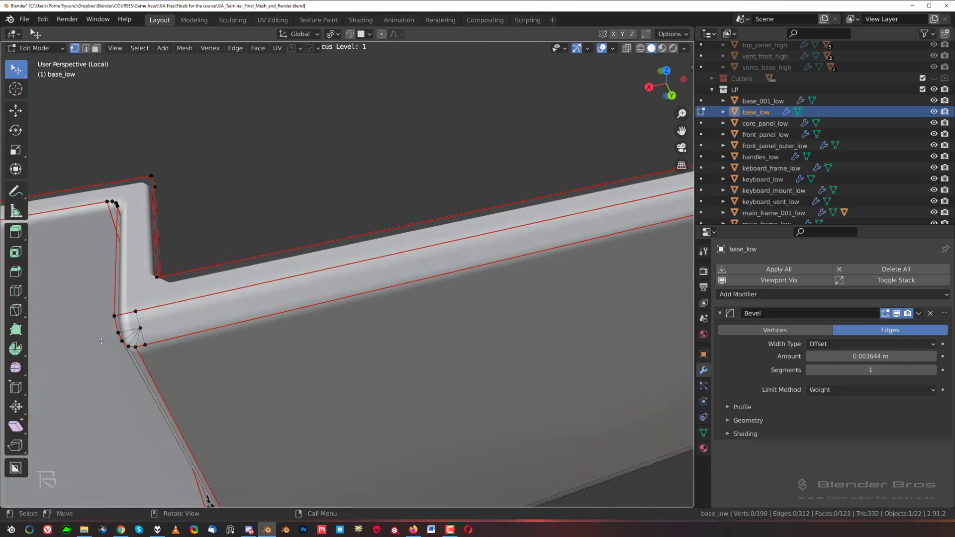
{"action": "scroll", "coordinate": [135, 328], "scroll_direction": "down", "scroll_amount": 4}
{"action": "scroll", "coordinate": [420, 270], "scroll_direction": "up", "scroll_amount": 3}
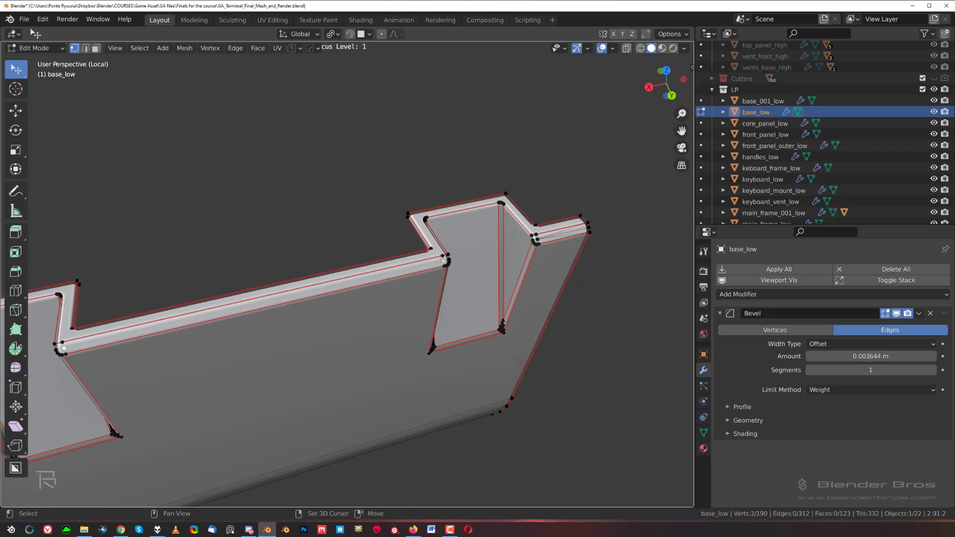
{"action": "key", "text": "j"}
{"action": "scroll", "coordinate": [410, 295], "scroll_direction": "up", "scroll_amount": 2}
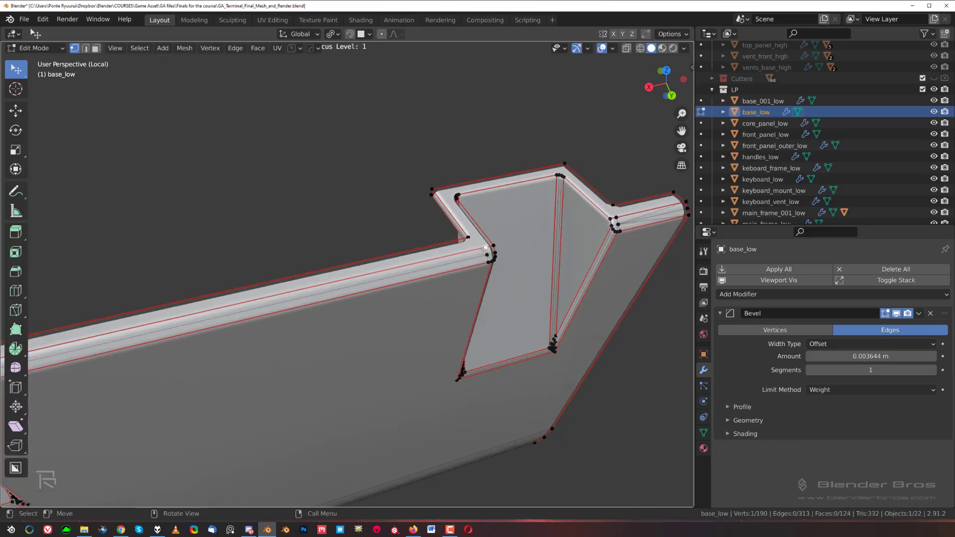
{"action": "middle_click_drag", "start_coordinate": [484, 249], "coordinate": [209, 317], "text": "shift"}
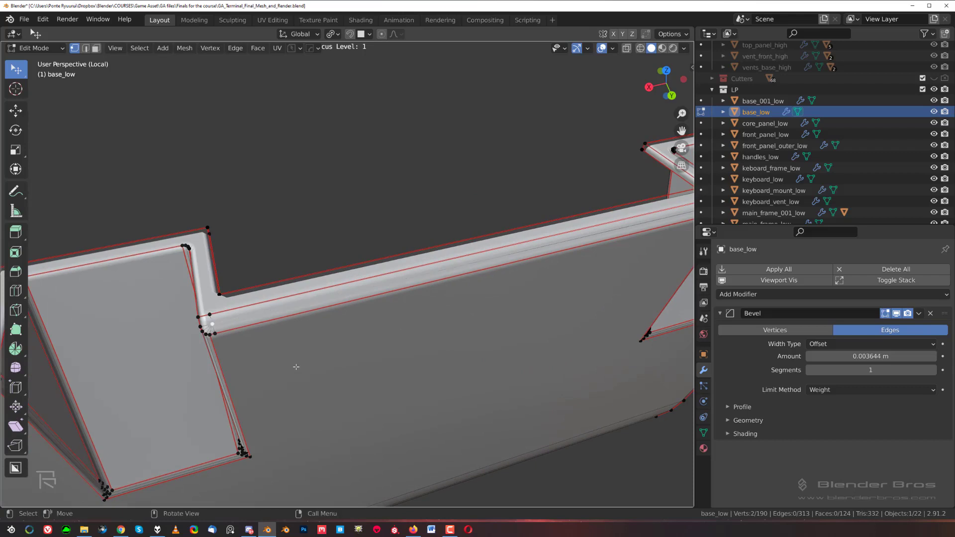
{"action": "left_click", "coordinate": [219, 331]}
{"action": "middle_click_drag", "start_coordinate": [366, 350], "coordinate": [70, 428], "text": "shift"}
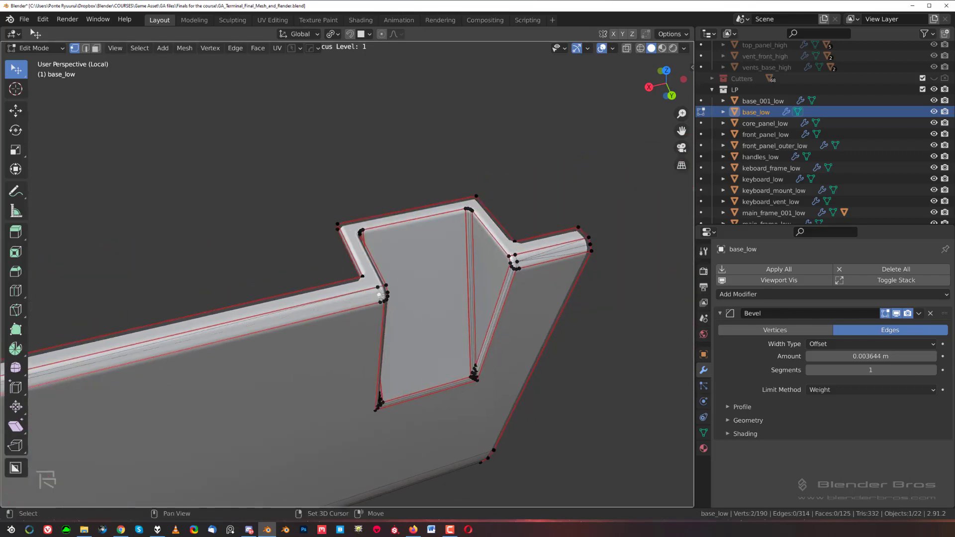
{"action": "key", "text": "Tab"}
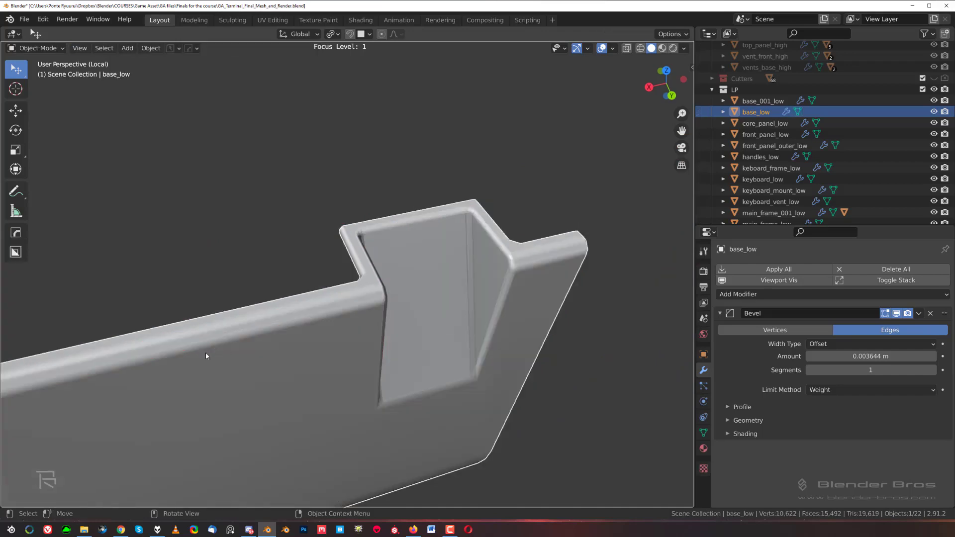
Step: Triangulate all faces of base_low
{"action": "scroll", "coordinate": [205, 353], "scroll_direction": "down", "scroll_amount": 3}
{"action": "middle_click_drag", "start_coordinate": [243, 363], "coordinate": [460, 343], "text": "shift"}
{"action": "scroll", "coordinate": [320, 361], "scroll_direction": "up", "scroll_amount": 4}
{"action": "key", "text": "Tab"}
{"action": "key", "text": "a"}
{"action": "scroll", "coordinate": [395, 337], "scroll_direction": "down", "scroll_amount": 3}
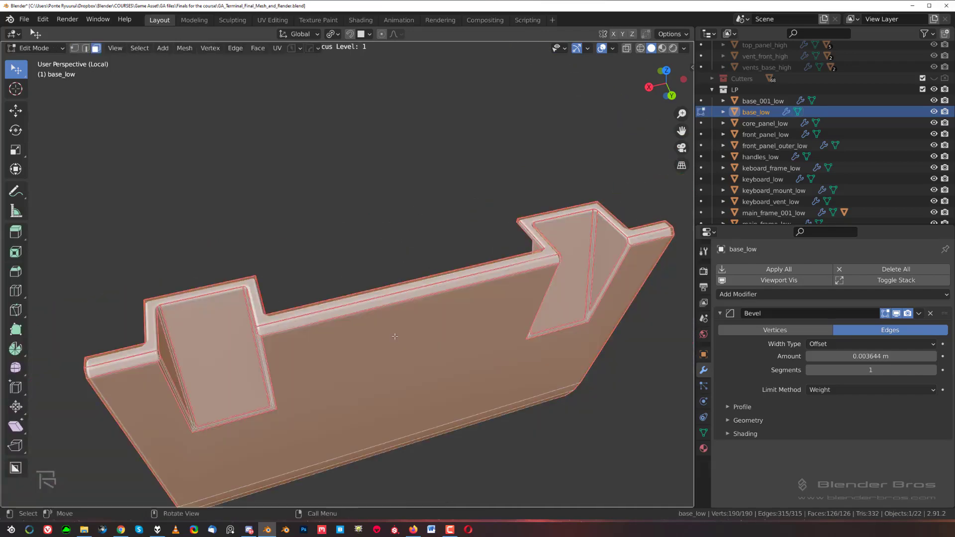
{"action": "key", "text": "ctrl+t"}
{"action": "key", "text": "Tab"}
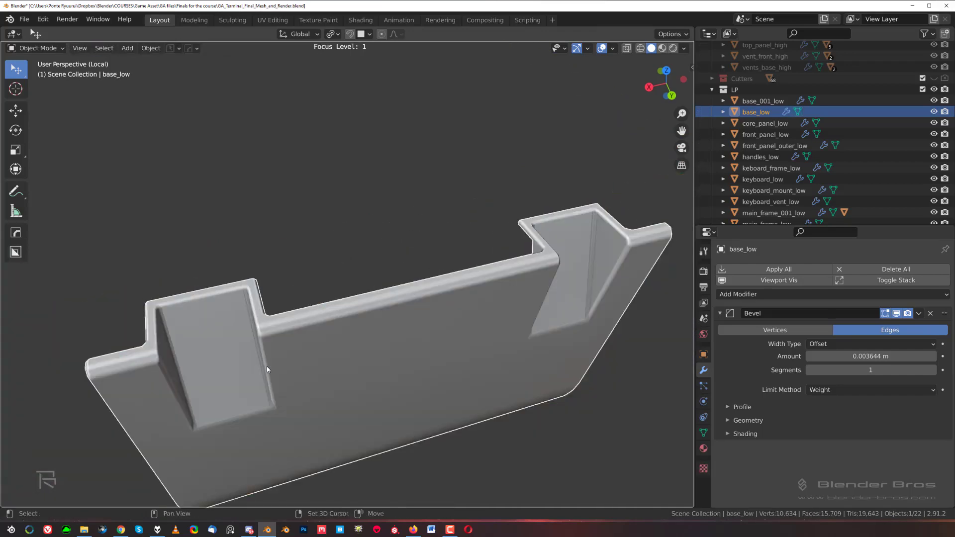
Step: Examine the shading around both recesses and across the front of the triangulated base_low
{"action": "middle_click_drag", "start_coordinate": [266, 366], "coordinate": [448, 292]}
{"action": "scroll", "coordinate": [448, 293], "scroll_direction": "up", "scroll_amount": 5}
{"action": "middle_click_drag", "start_coordinate": [402, 314], "coordinate": [297, 265]}
{"action": "scroll", "coordinate": [352, 251], "scroll_direction": "down", "scroll_amount": 5}
{"action": "scroll", "coordinate": [296, 263], "scroll_direction": "up", "scroll_amount": 4}
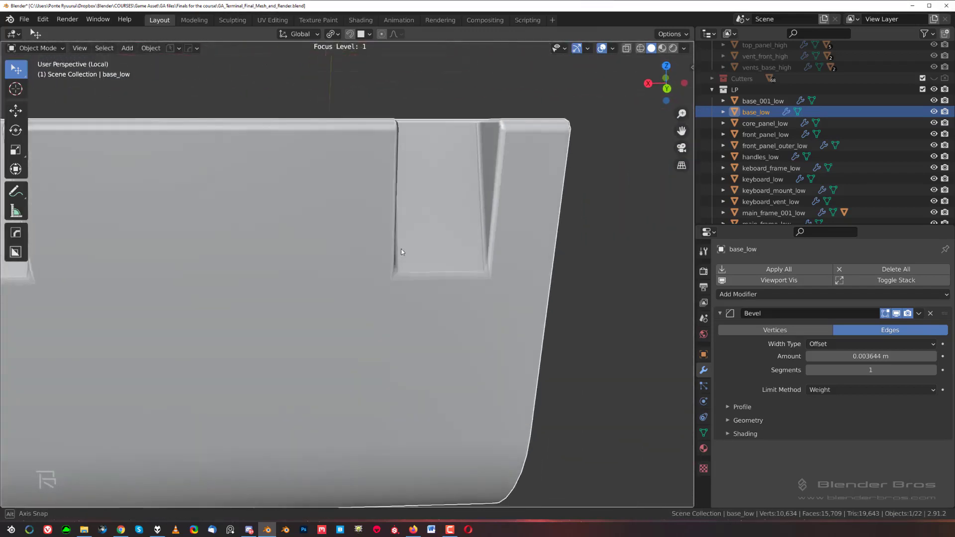
{"action": "middle_click_drag", "start_coordinate": [400, 249], "coordinate": [301, 265]}
{"action": "scroll", "coordinate": [298, 253], "scroll_direction": "down", "scroll_amount": 5}
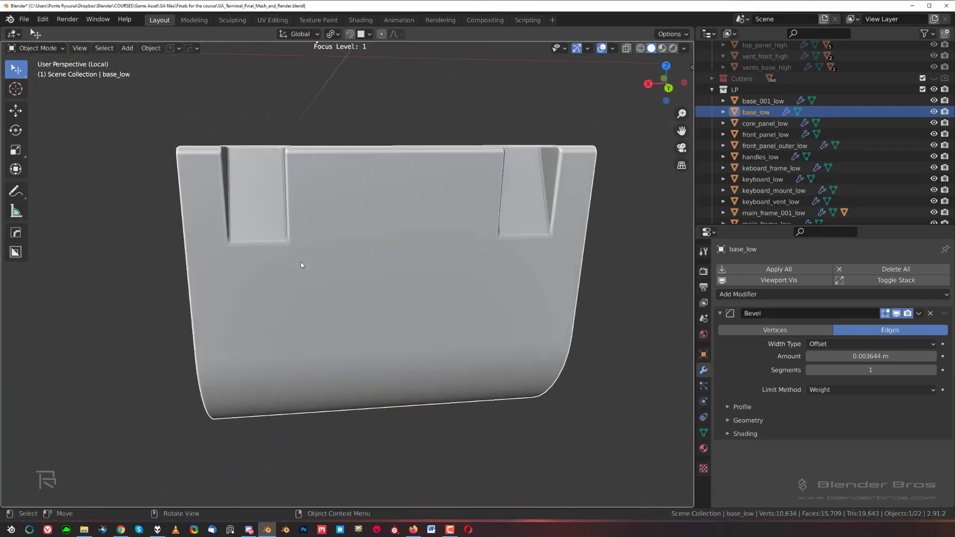
{"action": "middle_click_drag", "start_coordinate": [432, 258], "coordinate": [478, 271]}
Step: Leave local view and show the HP collection together with the low-poly parts
{"action": "key", "text": "slash"}
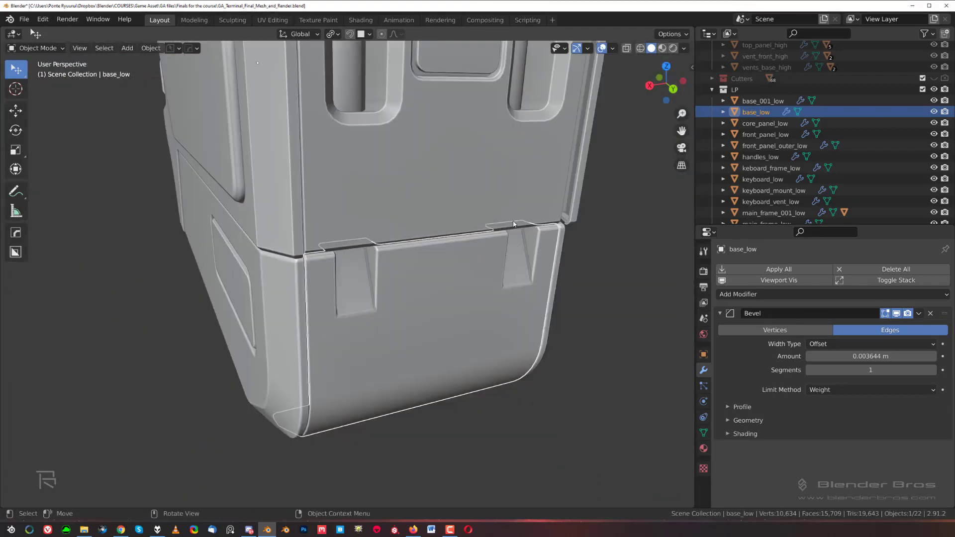
{"action": "scroll", "coordinate": [739, 130], "scroll_direction": "up", "scroll_amount": 10}
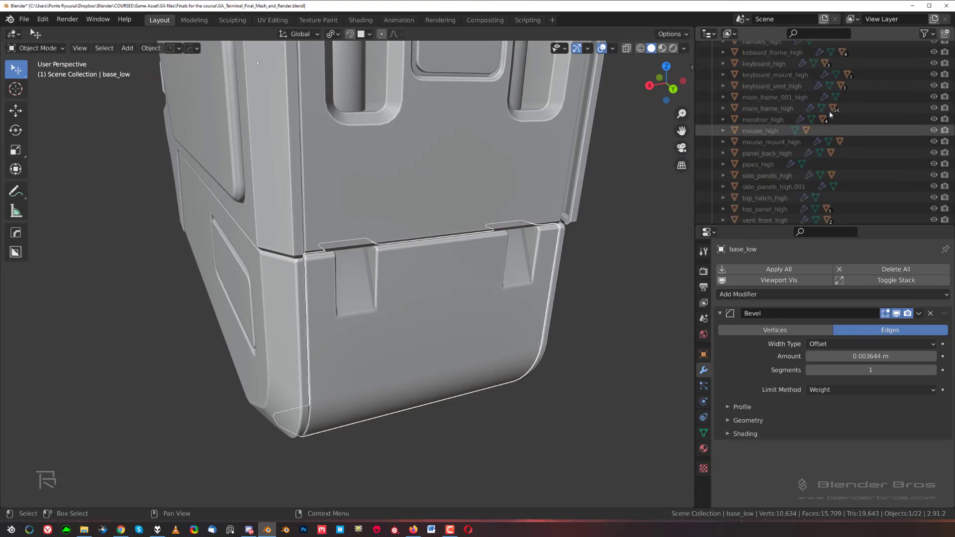
{"action": "left_click", "coordinate": [933, 59]}
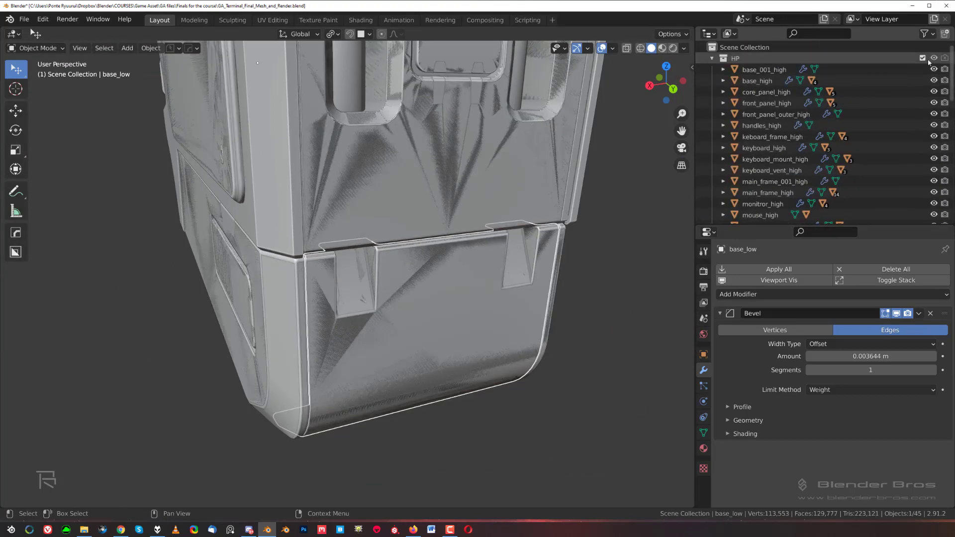
Step: Select all high-poly and low-poly objects and examine how the two sets of meshes overlap around the terminal
{"action": "scroll", "coordinate": [837, 94], "scroll_direction": "down", "scroll_amount": 3}
{"action": "key", "text": "a"}
{"action": "scroll", "coordinate": [837, 125], "scroll_direction": "down", "scroll_amount": 15}
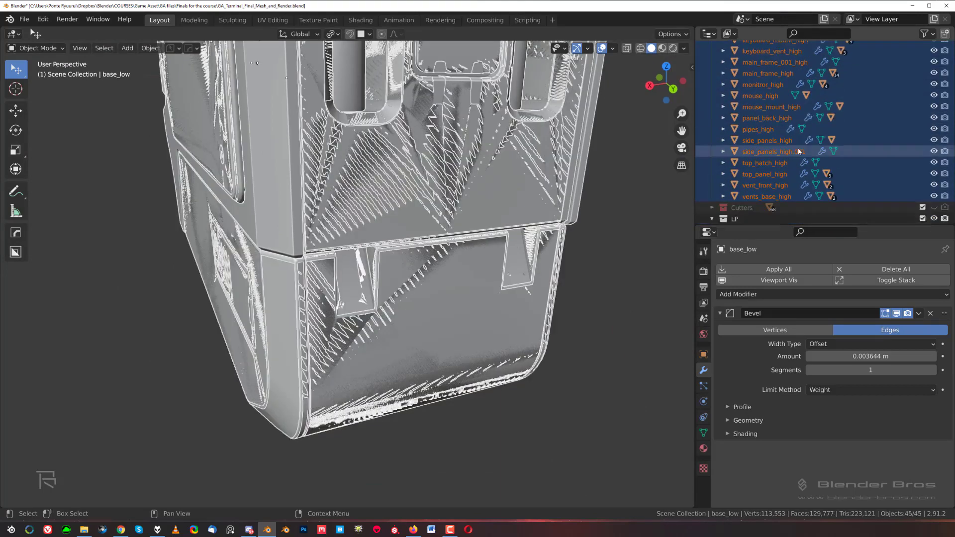
{"action": "scroll", "coordinate": [364, 249], "scroll_direction": "down", "scroll_amount": 5}
{"action": "middle_click_drag", "start_coordinate": [310, 223], "coordinate": [298, 265]}
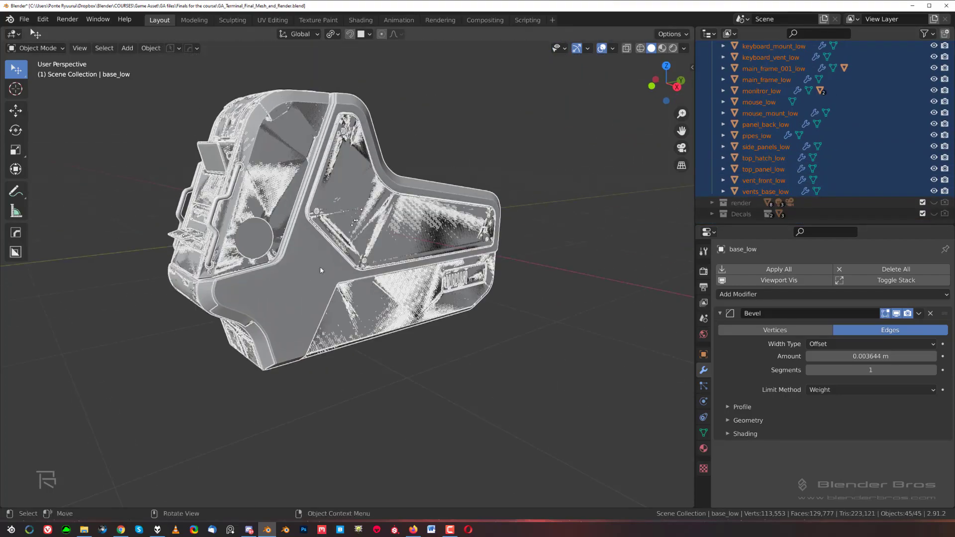
{"action": "left_click", "coordinate": [298, 265]}
{"action": "key", "text": "Tab"}
{"action": "key", "text": "Tab"}
{"action": "key", "text": "a"}
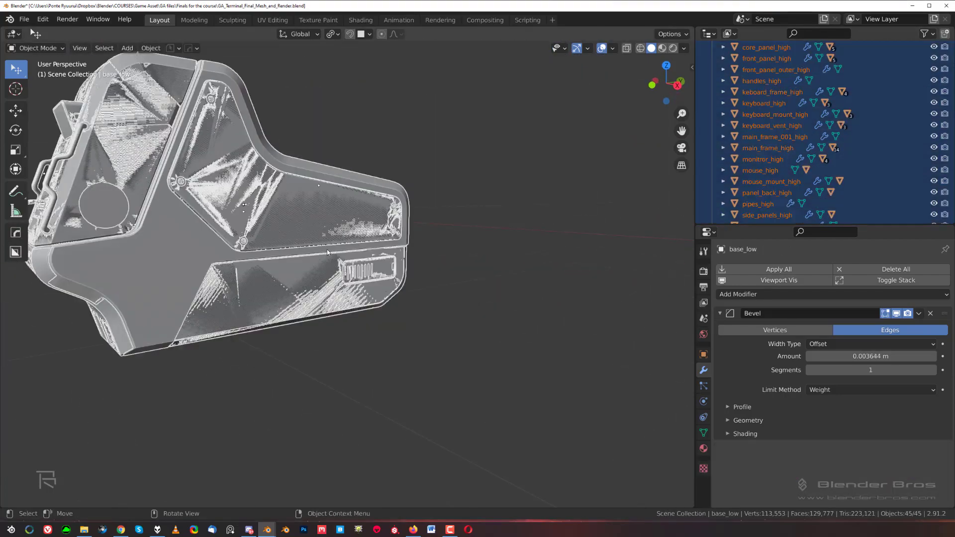
Step: Select main_frame_001_low and main_frame_001_high in turn to compare their alignment and origin points
{"action": "middle_click_drag", "start_coordinate": [398, 299], "coordinate": [476, 281]}
{"action": "left_click", "coordinate": [462, 288]}
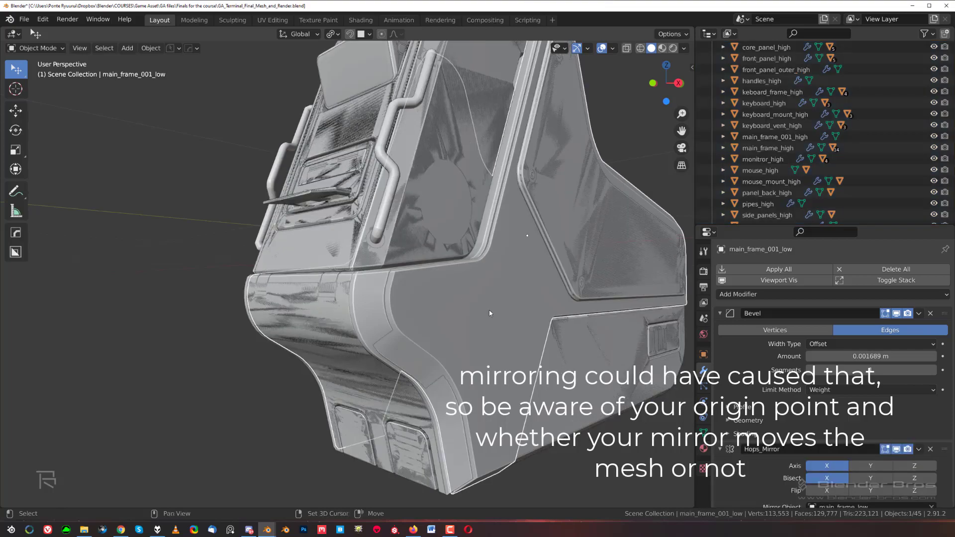
{"action": "middle_click_drag", "start_coordinate": [462, 289], "coordinate": [454, 321]}
{"action": "scroll", "coordinate": [455, 323], "scroll_direction": "up", "scroll_amount": 3}
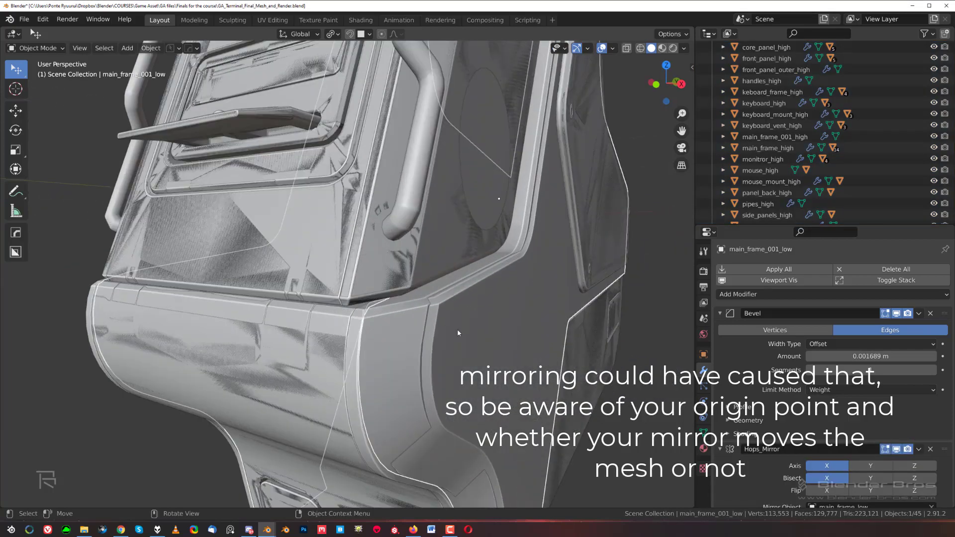
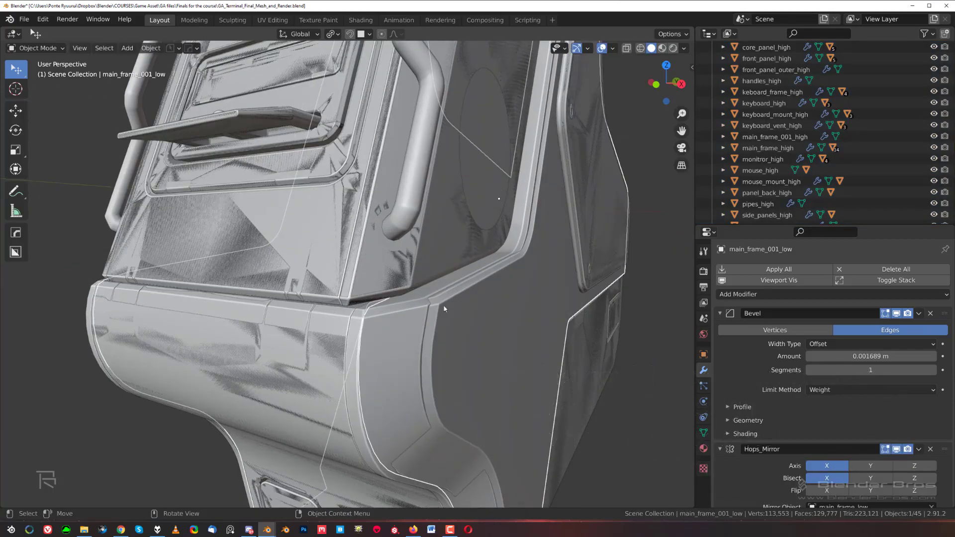
{"action": "left_click", "coordinate": [419, 301]}
{"action": "scroll", "coordinate": [798, 116], "scroll_direction": "up", "scroll_amount": 2}
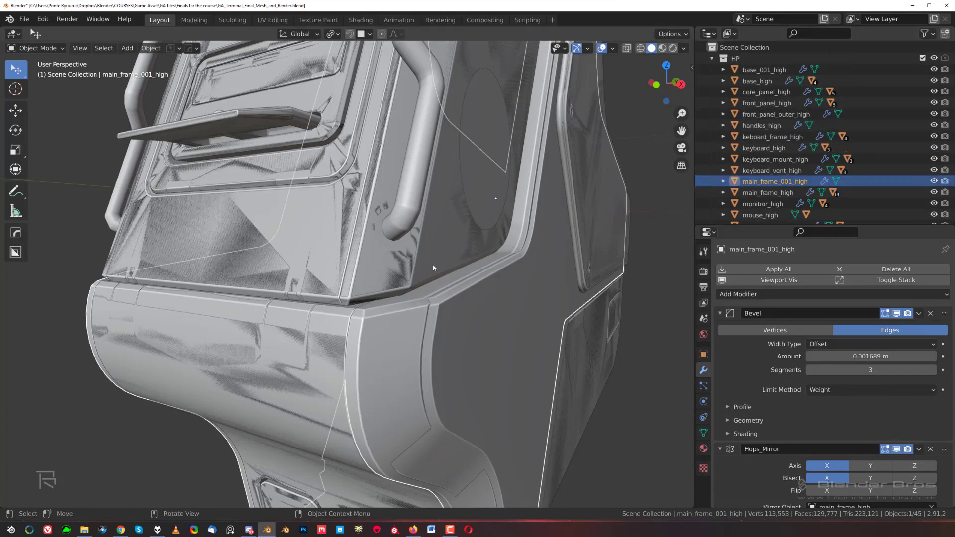
Step: Snap the 3D cursor to main_frame_001_high, and compare the low-poly and high-poly frames' origins against it
{"action": "key", "text": "shift+s"}
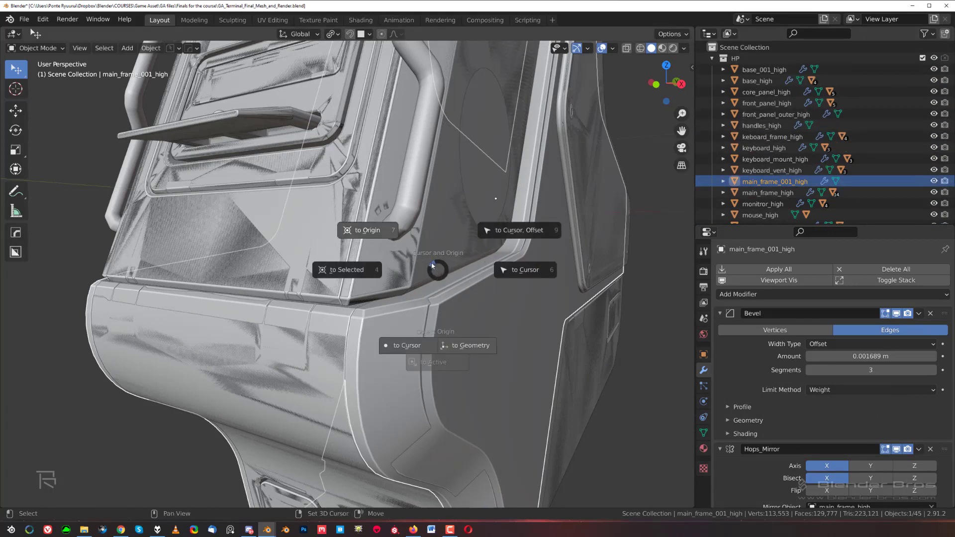
{"action": "left_click", "coordinate": [347, 271]}
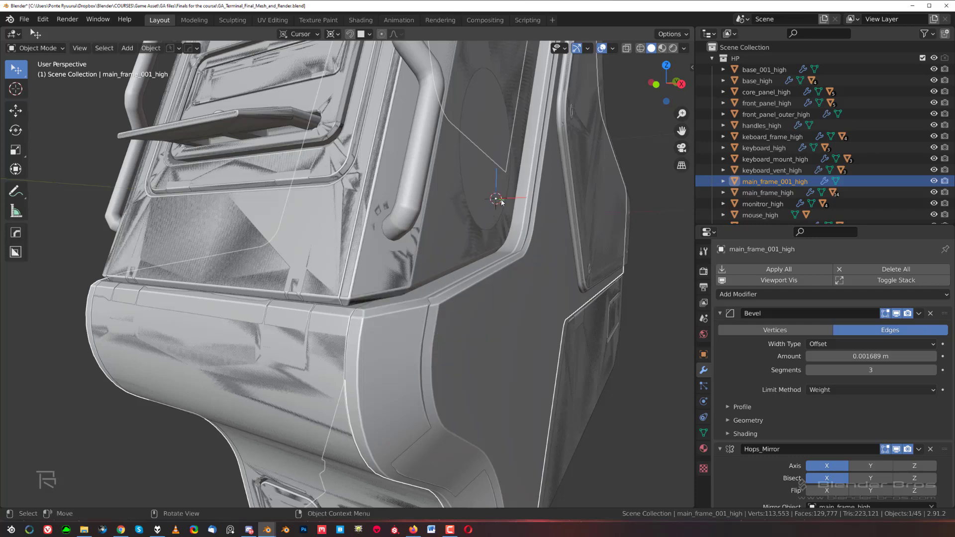
{"action": "left_click", "coordinate": [510, 277]}
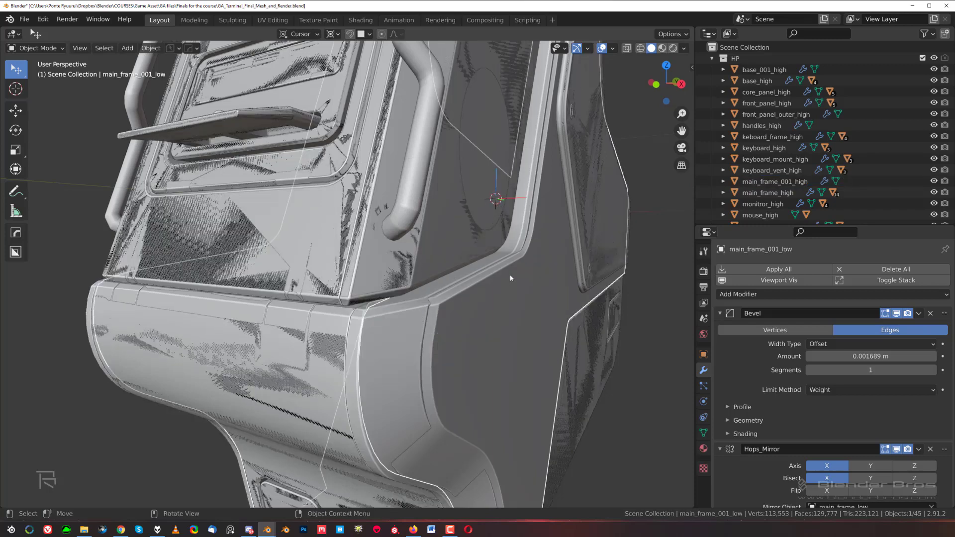
{"action": "left_click", "coordinate": [510, 303]}
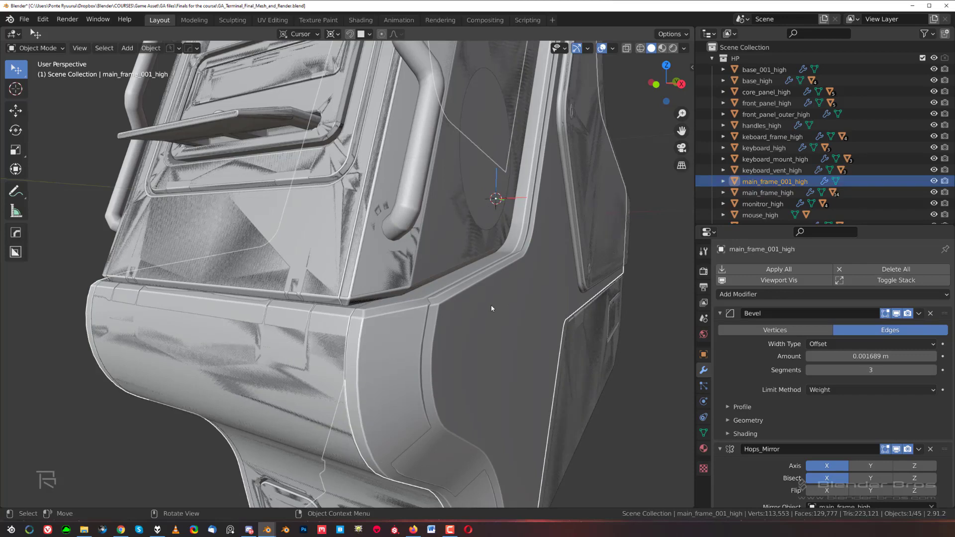
Step: Snap main_frame_001_low to the 3D cursor placed at its high-poly counterpart's origin
{"action": "left_click", "coordinate": [462, 313]}
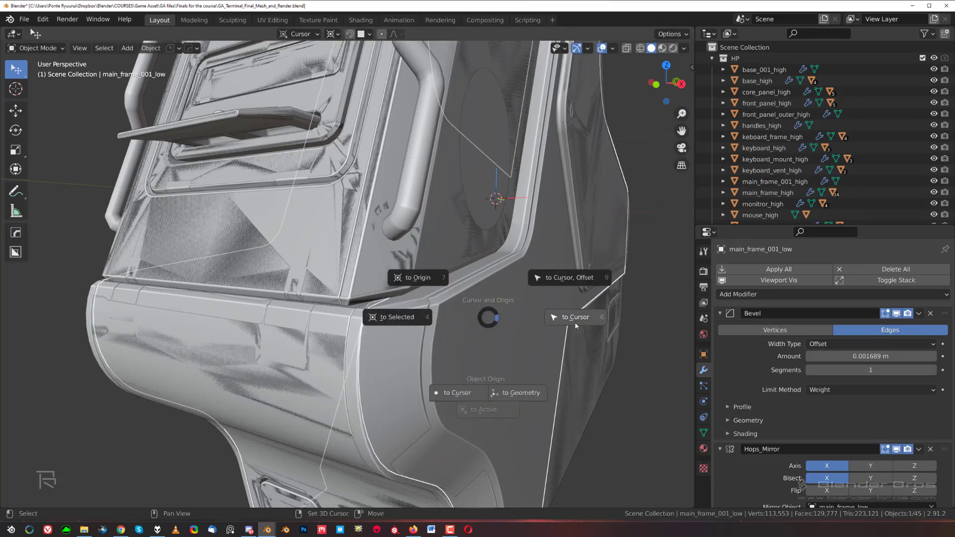
{"action": "left_click", "coordinate": [576, 318]}
{"action": "scroll", "coordinate": [567, 324], "scroll_direction": "down", "scroll_amount": 6}
{"action": "middle_click_drag", "start_coordinate": [565, 324], "coordinate": [564, 200]}
{"action": "scroll", "coordinate": [524, 160], "scroll_direction": "up", "scroll_amount": 3}
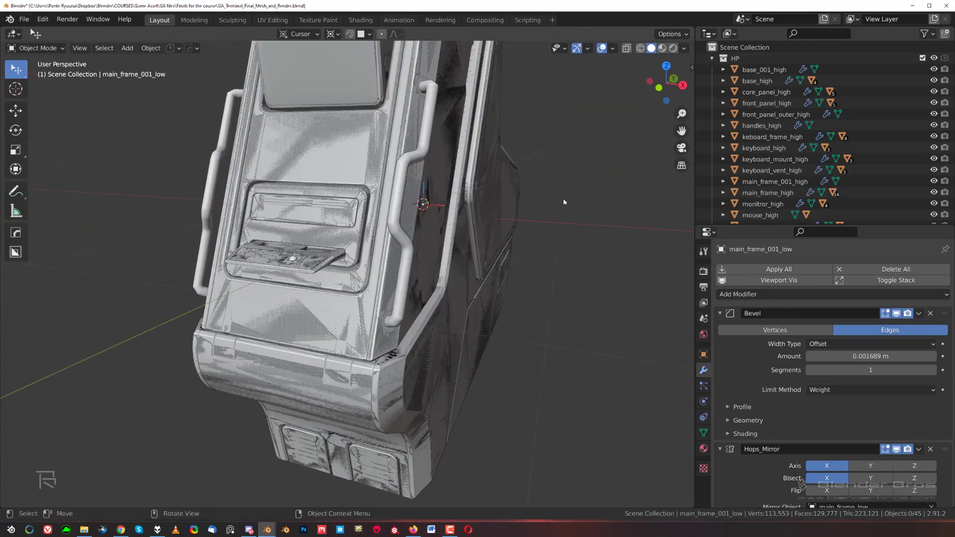
{"action": "middle_click_drag", "start_coordinate": [516, 250], "coordinate": [383, 267], "text": "shift"}
{"action": "scroll", "coordinate": [339, 358], "scroll_direction": "up", "scroll_amount": 3}
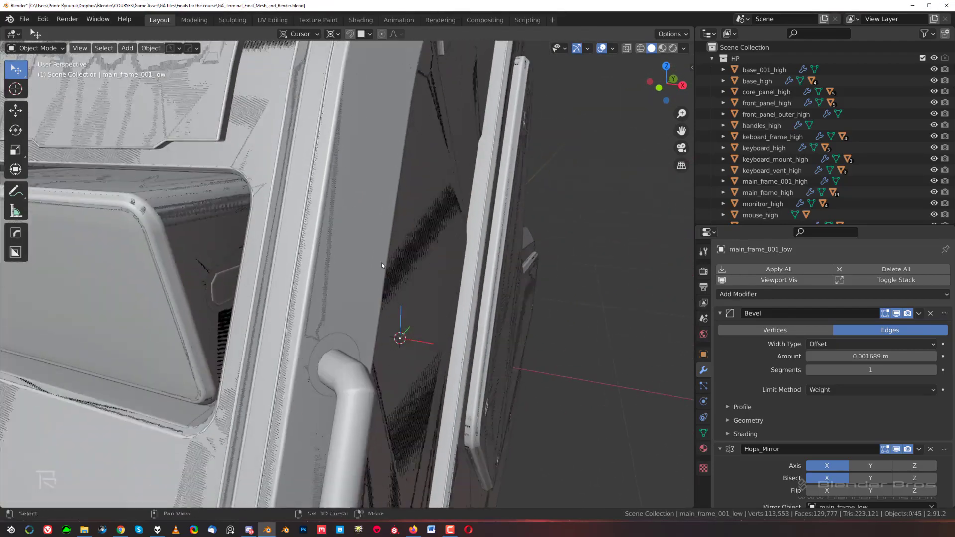
Step: Select handles_high and the full set of high-poly and low-poly objects, and review both collections in the object list
{"action": "left_click", "coordinate": [365, 383]}
{"action": "middle_click_drag", "start_coordinate": [365, 382], "coordinate": [423, 213], "text": "shift"}
{"action": "key", "text": "g"}
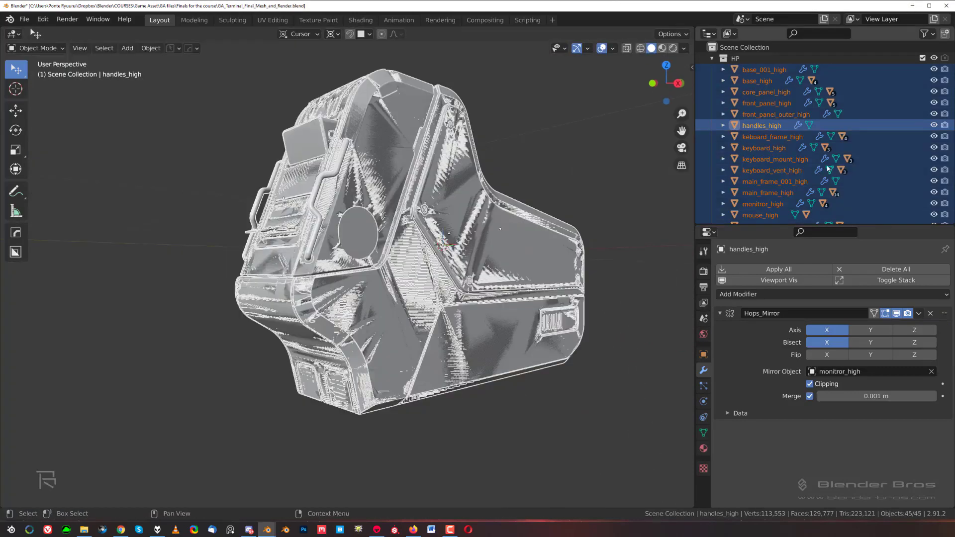
{"action": "scroll", "coordinate": [827, 168], "scroll_direction": "down", "scroll_amount": 15}
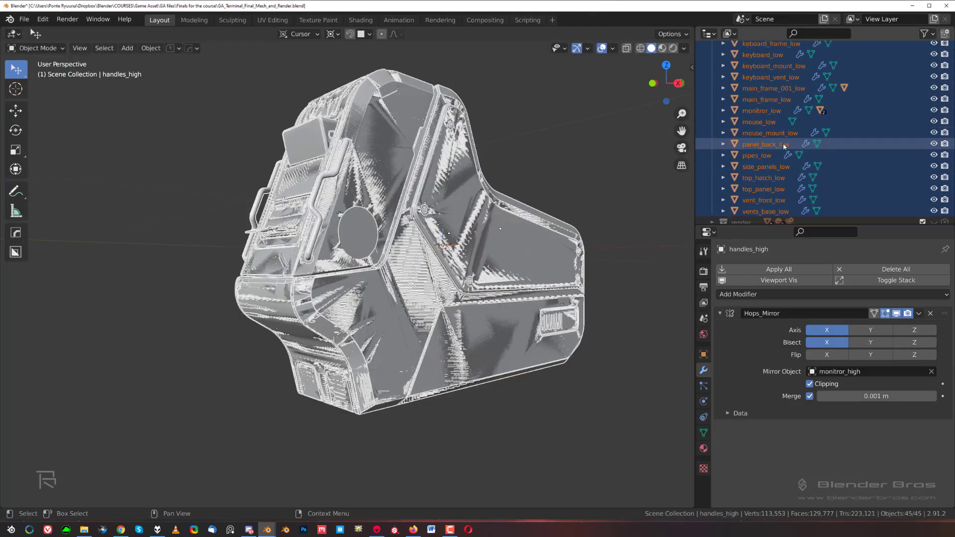
{"action": "middle_click_drag", "start_coordinate": [559, 206], "coordinate": [414, 207]}
{"action": "scroll", "coordinate": [854, 106], "scroll_direction": "up", "scroll_amount": 10}
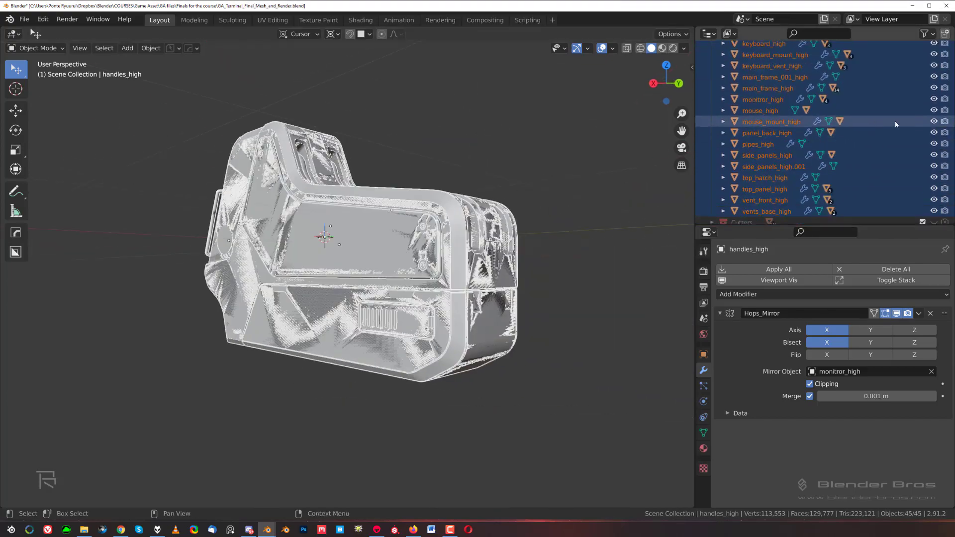
{"action": "scroll", "coordinate": [895, 121], "scroll_direction": "up", "scroll_amount": 7}
Step: Hide the HP collection so that only the low-poly parts show, and select base_low
{"action": "left_click", "coordinate": [934, 59]}
{"action": "scroll", "coordinate": [867, 124], "scroll_direction": "down", "scroll_amount": 2}
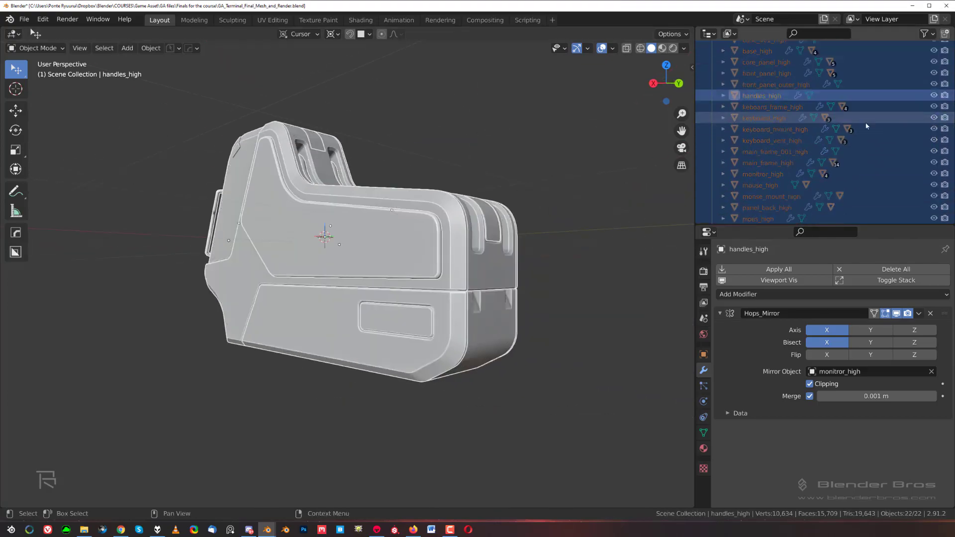
{"action": "scroll", "coordinate": [866, 126], "scroll_direction": "down", "scroll_amount": 10}
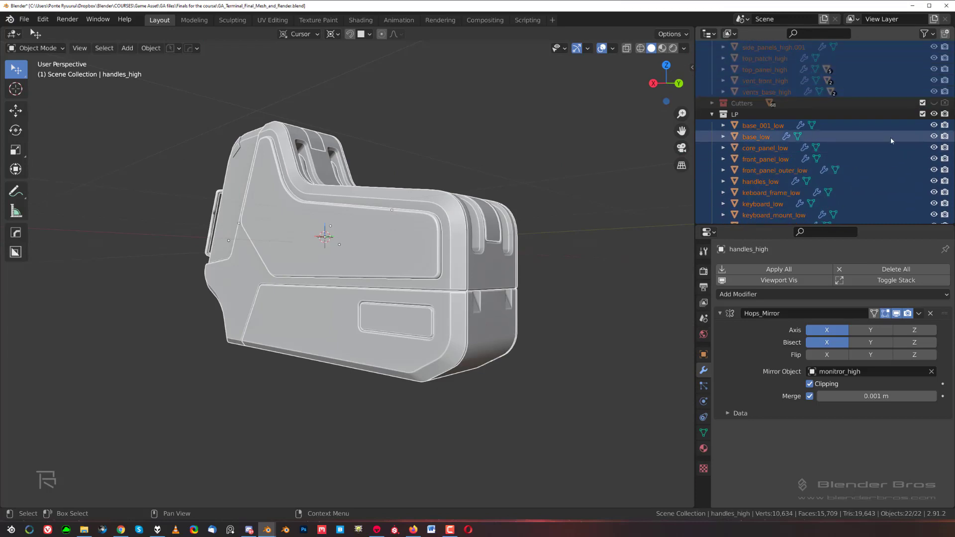
{"action": "left_click", "coordinate": [753, 137]}
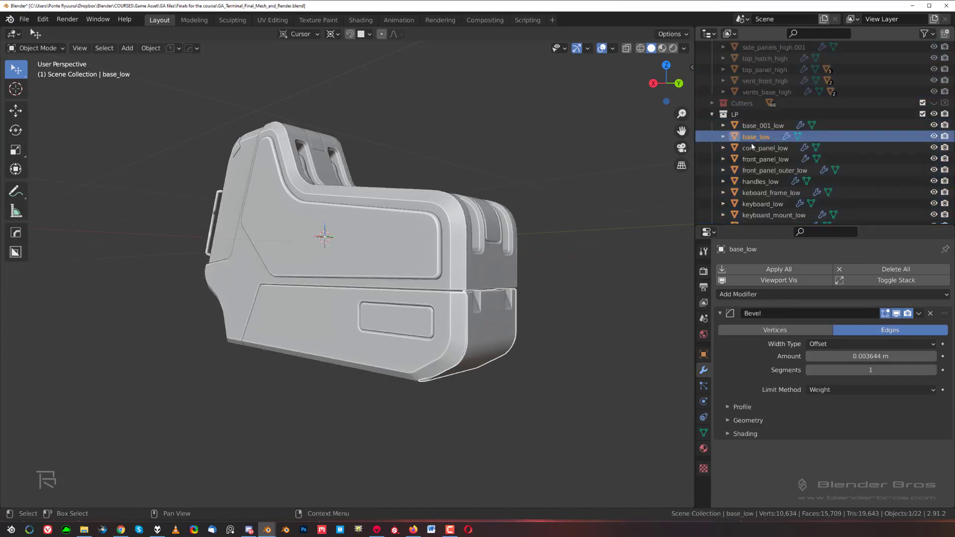
Step: Isolate base_low, unwrap all of its faces, and switch to the UV Editing workspace
{"action": "middle_click_drag", "start_coordinate": [642, 214], "coordinate": [561, 220]}
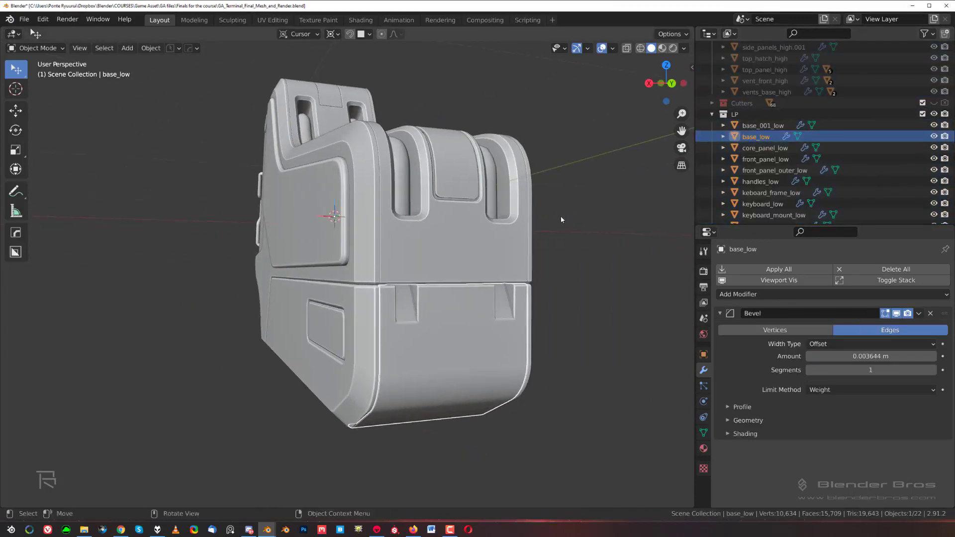
{"action": "middle_click_drag", "start_coordinate": [435, 289], "coordinate": [464, 286]}
{"action": "left_click", "coordinate": [519, 274]}
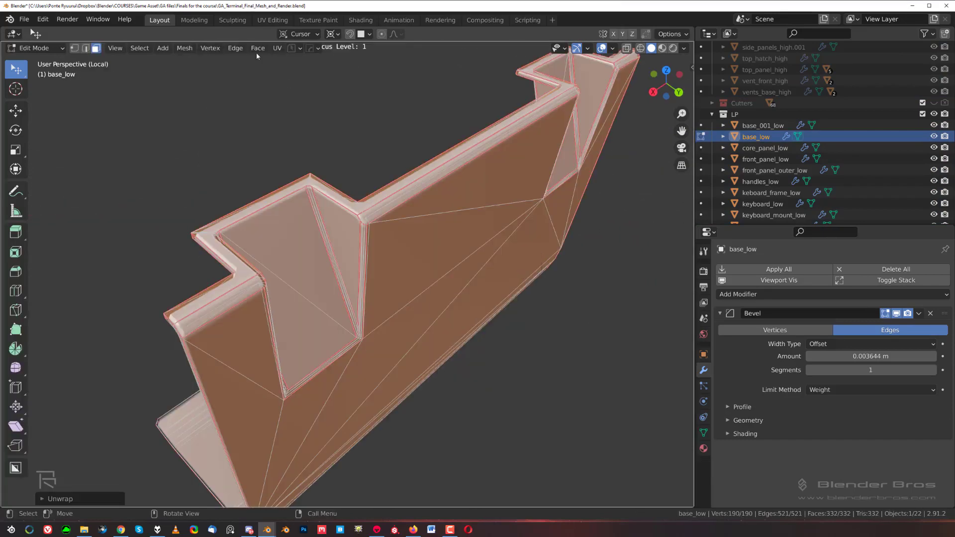
{"action": "left_click", "coordinate": [272, 20]}
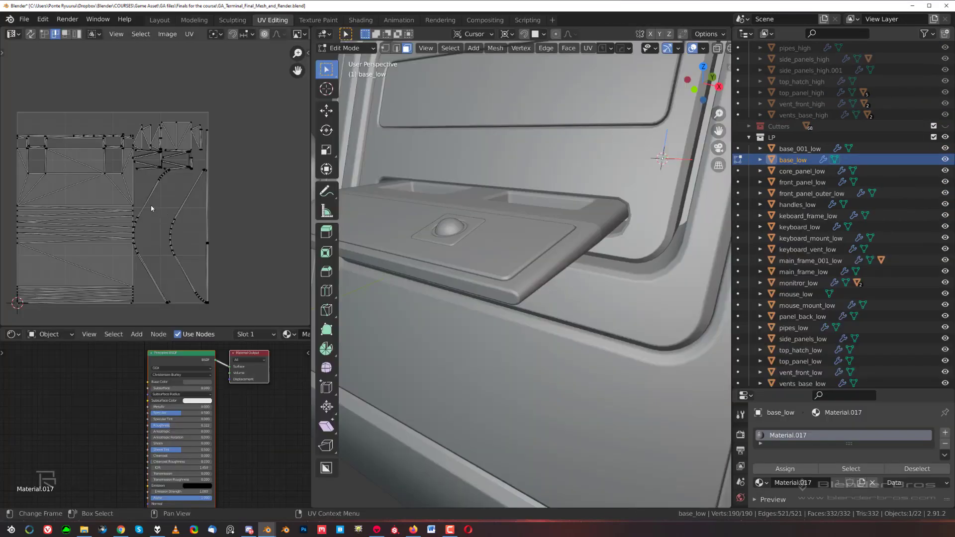
Step: Examine base_low's UV layout, especially the small islands and the thin curved strips
{"action": "scroll", "coordinate": [160, 204], "scroll_direction": "up", "scroll_amount": 4}
{"action": "scroll", "coordinate": [166, 198], "scroll_direction": "down", "scroll_amount": 4}
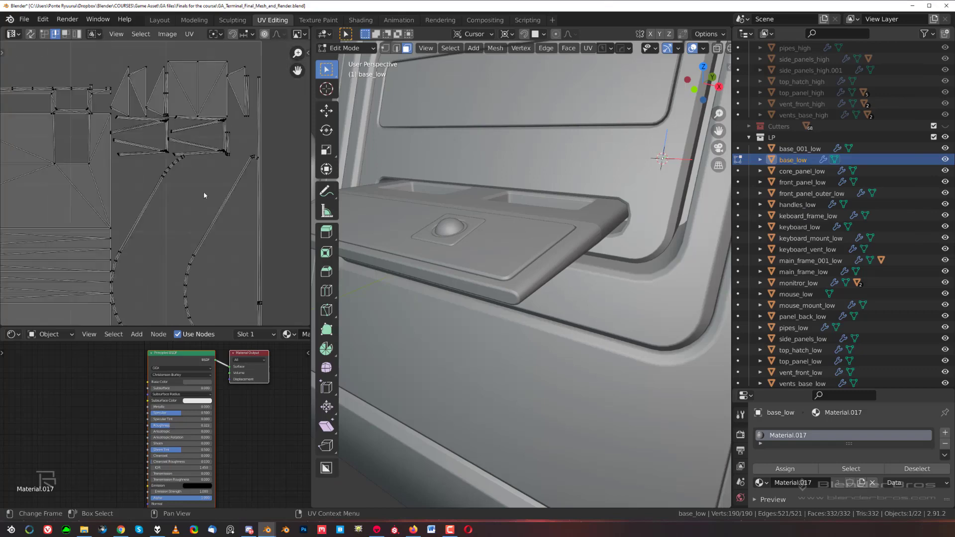
{"action": "scroll", "coordinate": [190, 186], "scroll_direction": "up", "scroll_amount": 4}
{"action": "scroll", "coordinate": [206, 166], "scroll_direction": "up", "scroll_amount": 2}
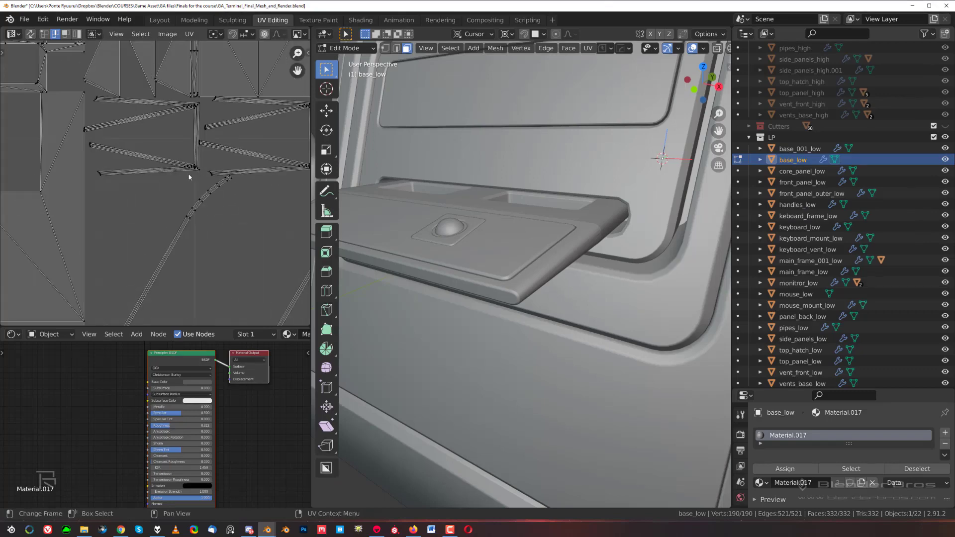
{"action": "scroll", "coordinate": [196, 179], "scroll_direction": "up", "scroll_amount": 5}
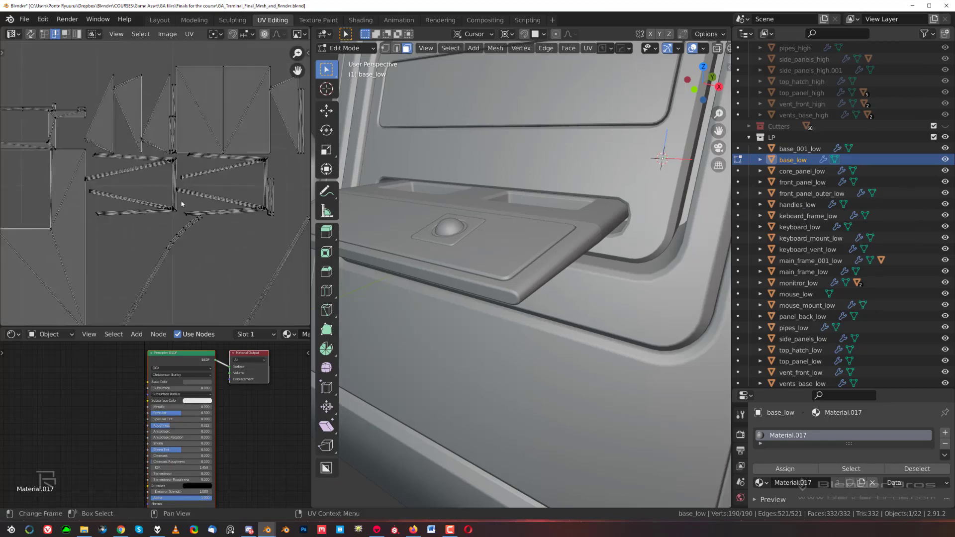
{"action": "scroll", "coordinate": [215, 149], "scroll_direction": "down", "scroll_amount": 7}
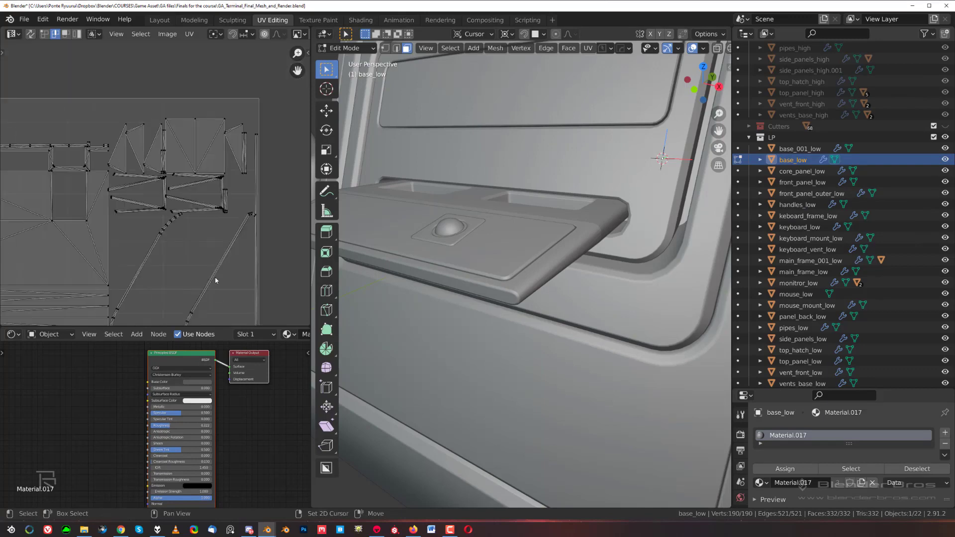
{"action": "scroll", "coordinate": [203, 151], "scroll_direction": "up", "scroll_amount": 3}
{"action": "middle_click_drag", "start_coordinate": [215, 279], "coordinate": [209, 204]}
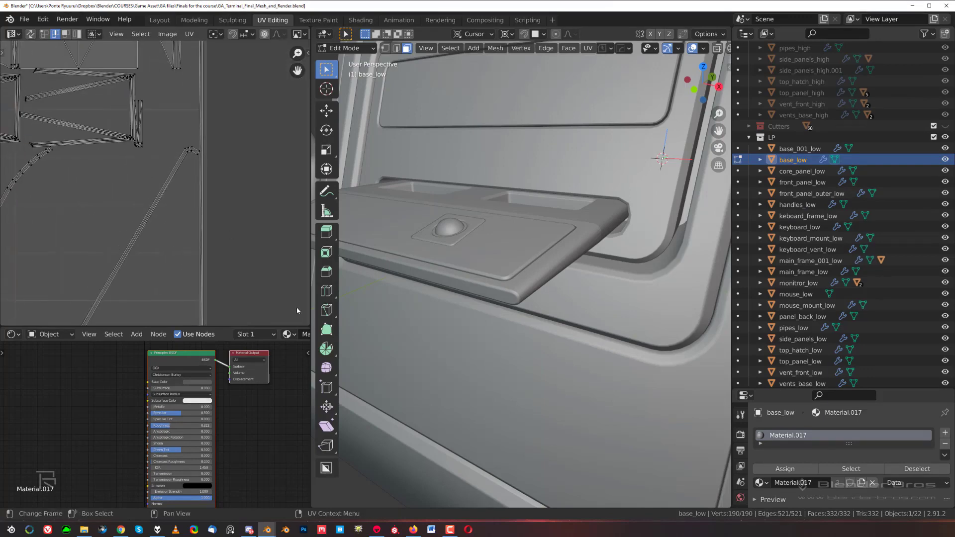
Step: Enlarge the UV editor and select the inner edge of the outermost curved UV strip from end to end as a shortest path
{"action": "left_click_drag", "start_coordinate": [308, 322], "coordinate": [306, 360]}
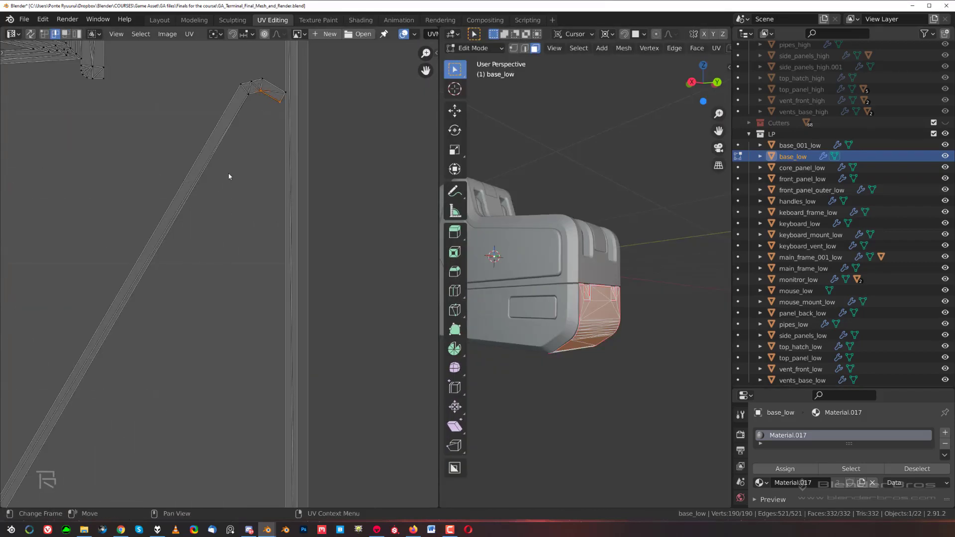
{"action": "scroll", "coordinate": [228, 176], "scroll_direction": "down", "scroll_amount": 5}
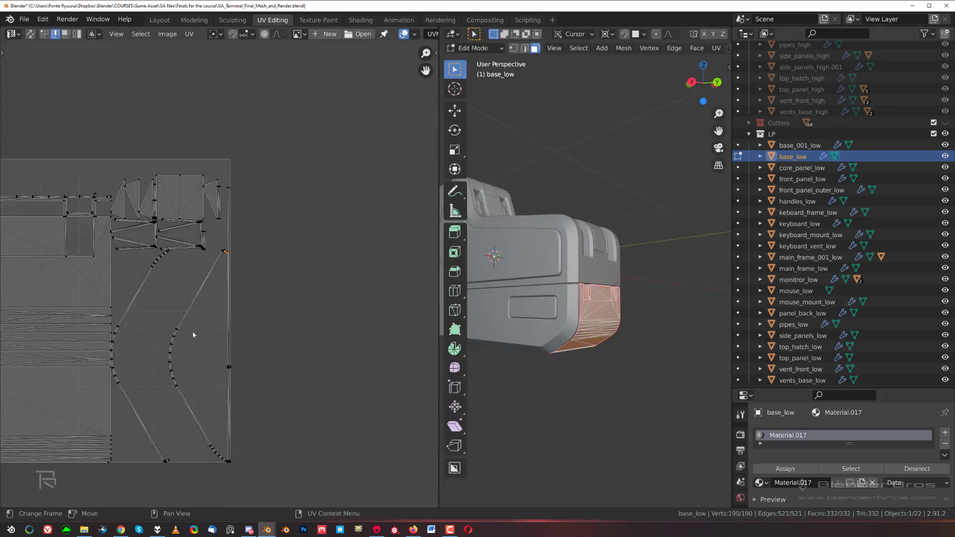
{"action": "scroll", "coordinate": [216, 250], "scroll_direction": "up", "scroll_amount": 5}
{"action": "middle_click_drag", "start_coordinate": [202, 380], "coordinate": [190, 266]}
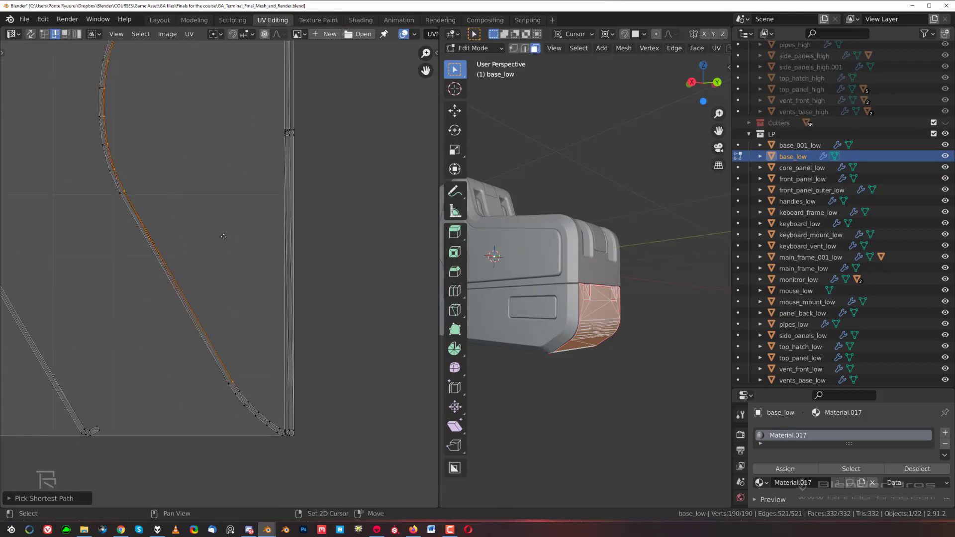
{"action": "scroll", "coordinate": [216, 356], "scroll_direction": "up", "scroll_amount": 3}
{"action": "middle_click_drag", "start_coordinate": [321, 460], "coordinate": [272, 364]}
{"action": "scroll", "coordinate": [272, 364], "scroll_direction": "up", "scroll_amount": 2}
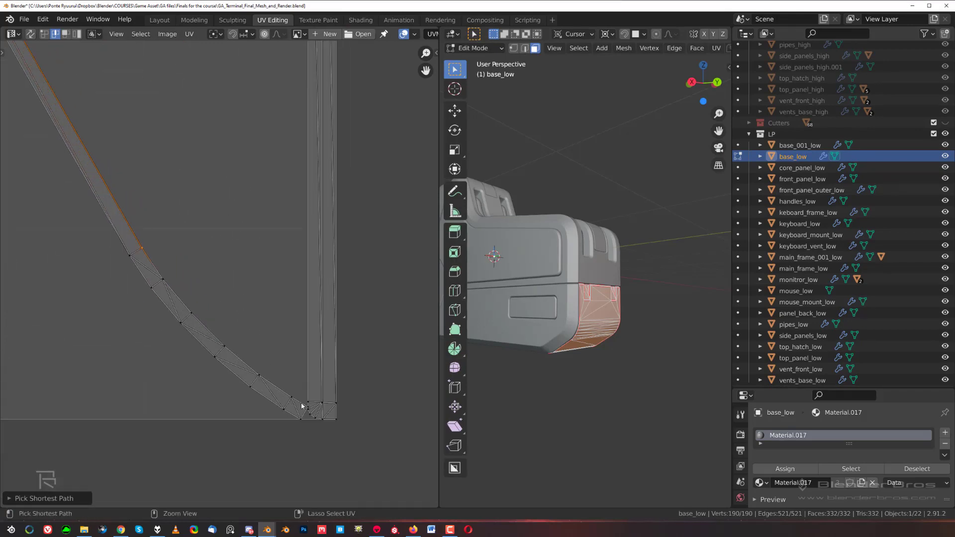
{"action": "scroll", "coordinate": [294, 387], "scroll_direction": "down", "scroll_amount": 6}
{"action": "scroll", "coordinate": [293, 301], "scroll_direction": "up", "scroll_amount": 3}
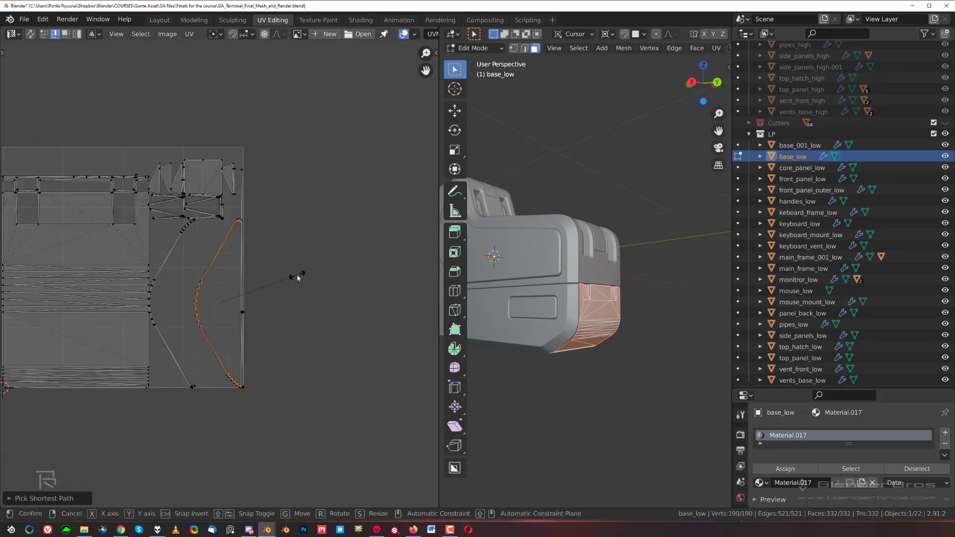
Step: Flatten the selected UV edge by scaling it to 0 along X, and move it outward along X to widen the strip
{"action": "key", "text": "s"}
{"action": "key", "text": "x"}
{"action": "key", "text": "0"}
{"action": "key", "text": "Return"}
{"action": "key", "text": "g"}
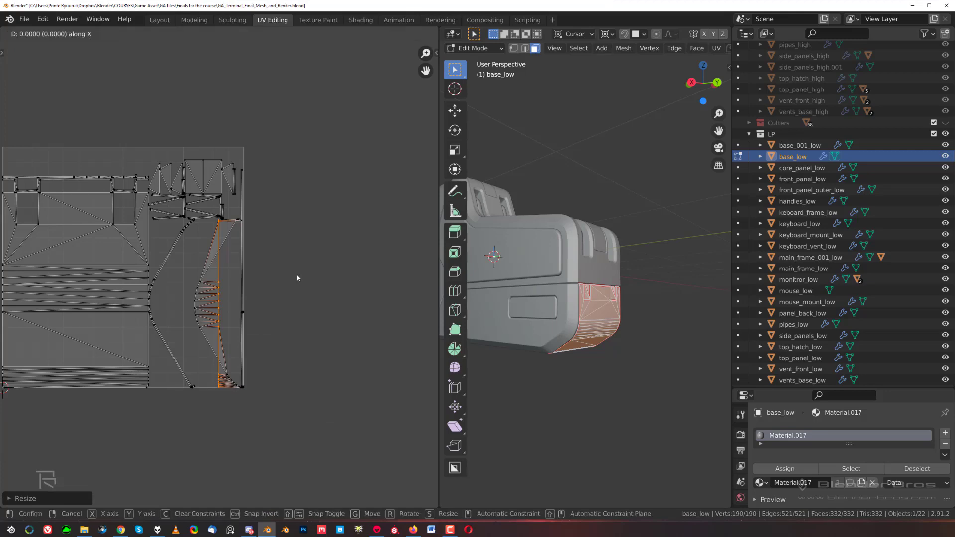
{"action": "key", "text": "Return"}
Step: Select the UV edges across the widened strip's upper end and examine the vertices at its corner
{"action": "scroll", "coordinate": [261, 242], "scroll_direction": "up", "scroll_amount": 4}
{"action": "scroll", "coordinate": [261, 242], "scroll_direction": "up", "scroll_amount": 2}
{"action": "middle_click_drag", "start_coordinate": [314, 141], "coordinate": [252, 237]}
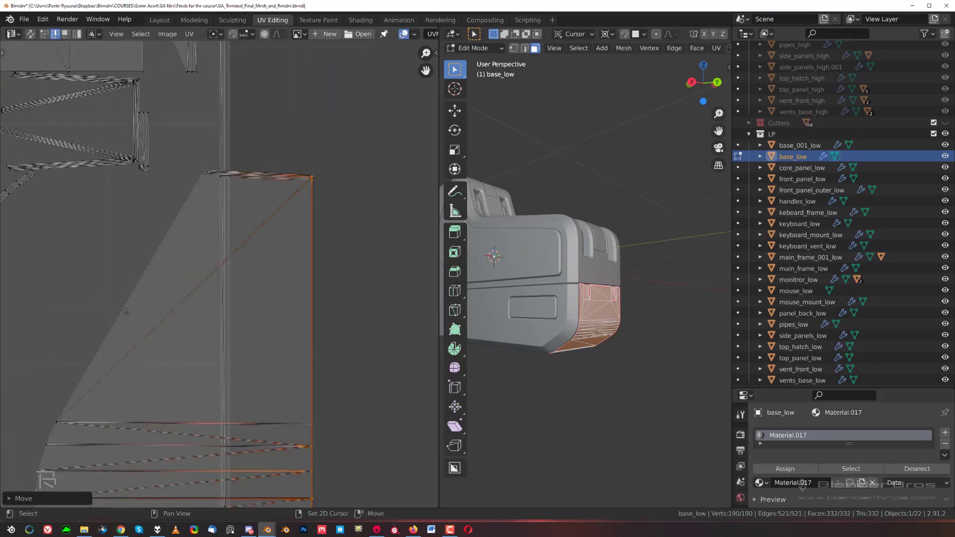
{"action": "scroll", "coordinate": [251, 236], "scroll_direction": "up", "scroll_amount": 3}
{"action": "middle_click_drag", "start_coordinate": [228, 162], "coordinate": [228, 259]}
{"action": "scroll", "coordinate": [227, 258], "scroll_direction": "up", "scroll_amount": 3}
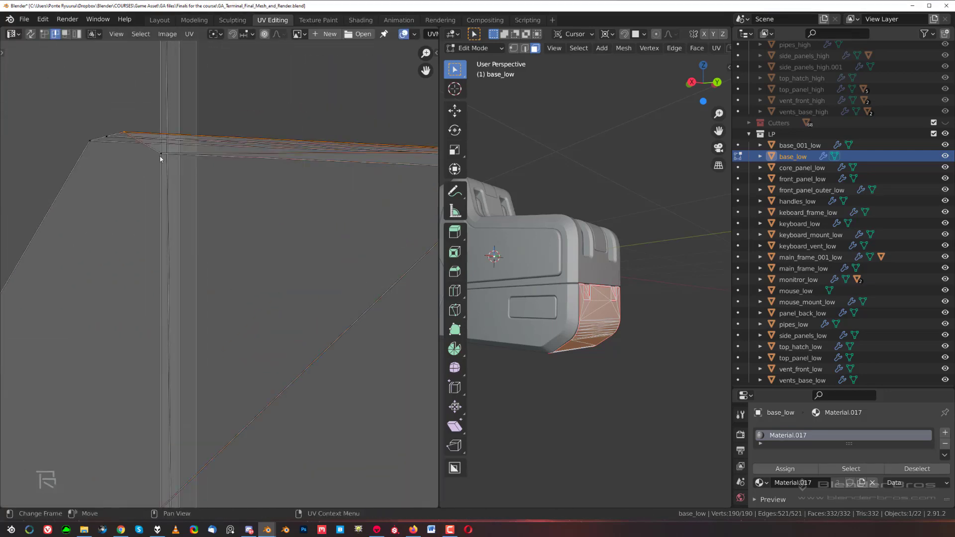
{"action": "scroll", "coordinate": [157, 162], "scroll_direction": "down", "scroll_amount": 6}
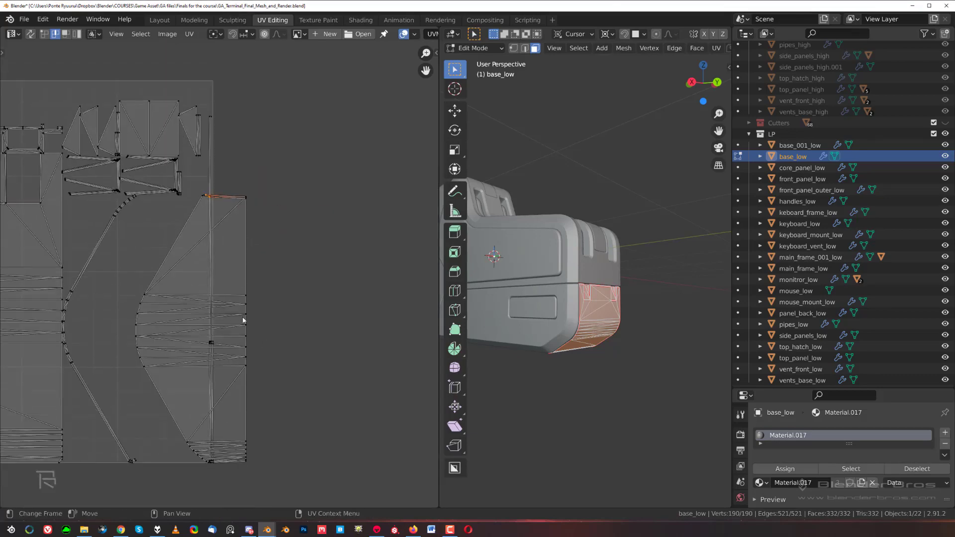
Step: Select the whole widened UV island and move it along X outside the UV square, clear of the other islands
{"action": "key", "text": "l"}
{"action": "key", "text": "g"}
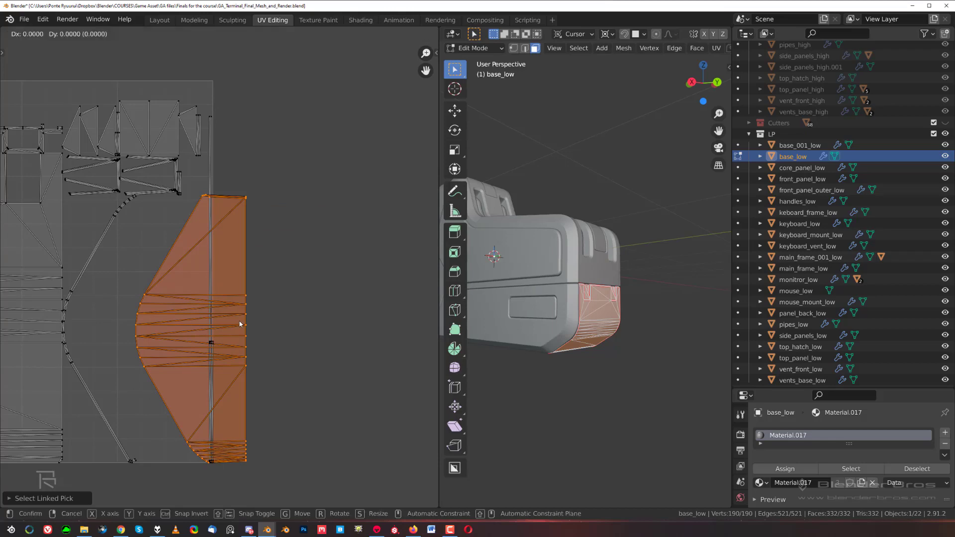
{"action": "key", "text": "x"}
{"action": "left_click", "coordinate": [344, 269]}
{"action": "scroll", "coordinate": [228, 258], "scroll_direction": "up", "scroll_amount": 4}
{"action": "middle_click_drag", "start_coordinate": [227, 257], "coordinate": [4, 394], "text": "shift"}
{"action": "scroll", "coordinate": [246, 258], "scroll_direction": "up", "scroll_amount": 7}
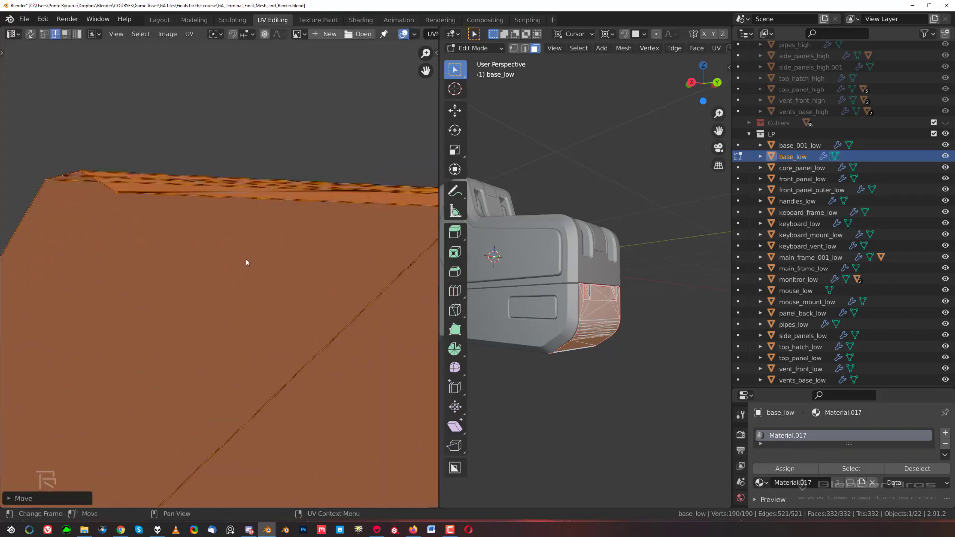
{"action": "middle_click_drag", "start_coordinate": [267, 241], "coordinate": [235, 264], "text": "shift"}
{"action": "scroll", "coordinate": [170, 247], "scroll_direction": "down", "scroll_amount": 5}
{"action": "scroll", "coordinate": [182, 276], "scroll_direction": "down", "scroll_amount": 6}
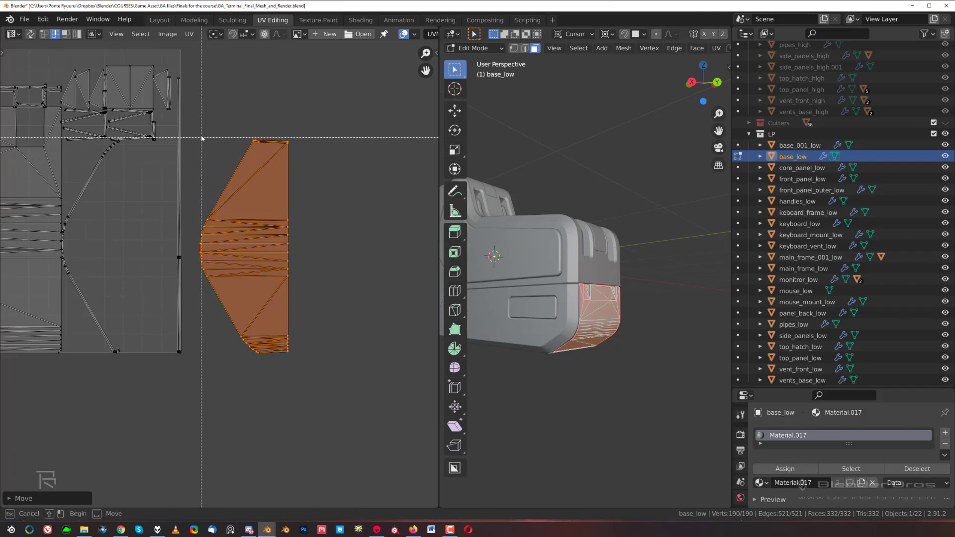
Step: Box-select the moved island's remaining curved side and straighten it by scaling the vertices to 0 along X
{"action": "left_click_drag", "start_coordinate": [234, 195], "coordinate": [278, 390]}
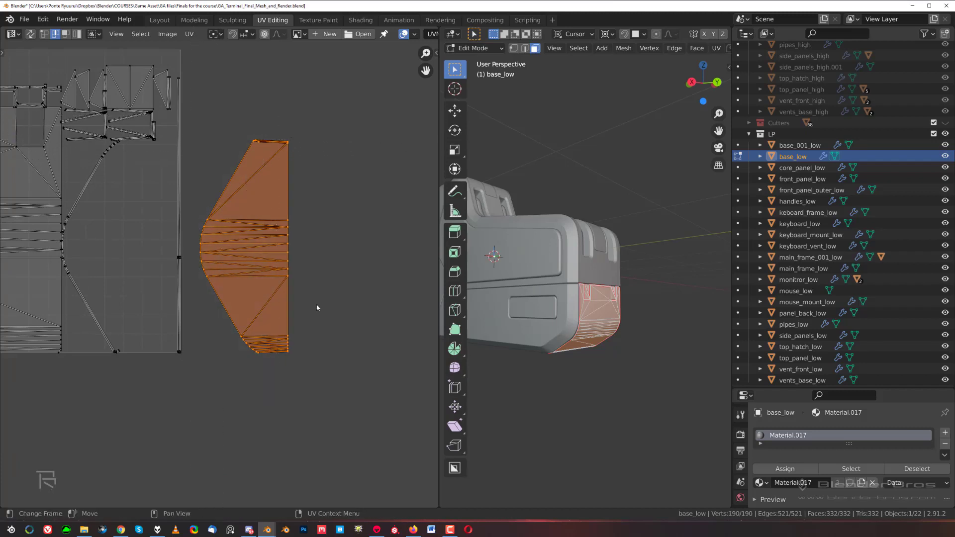
{"action": "key", "text": "alt+a"}
{"action": "key", "text": "b"}
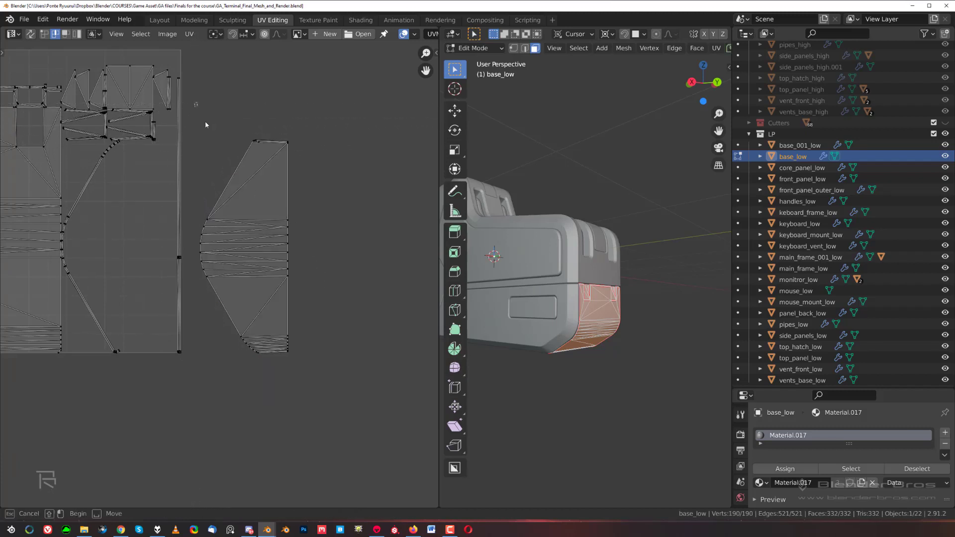
{"action": "left_click_drag", "start_coordinate": [195, 103], "coordinate": [263, 419]}
{"action": "scroll", "coordinate": [268, 343], "scroll_direction": "up", "scroll_amount": 4}
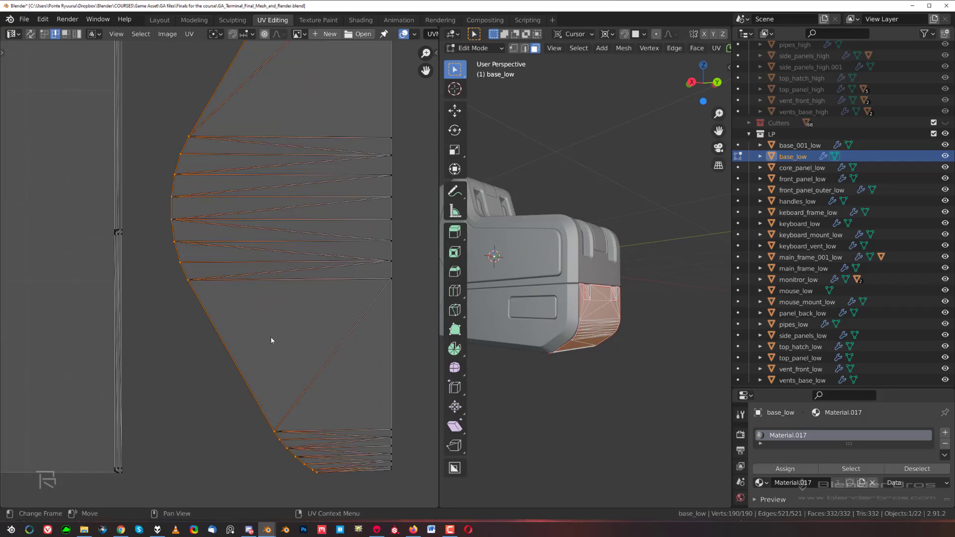
{"action": "key", "text": "s"}
{"action": "key", "text": "x"}
{"action": "key", "text": "0"}
{"action": "key", "text": "Return"}
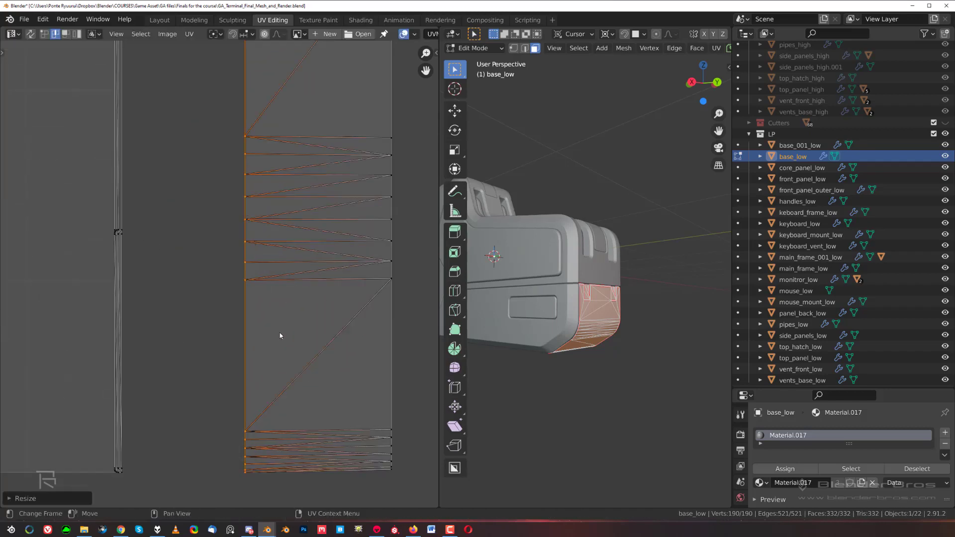
{"action": "scroll", "coordinate": [280, 336], "scroll_direction": "down", "scroll_amount": 4}
{"action": "scroll", "coordinate": [249, 229], "scroll_direction": "up", "scroll_amount": 8}
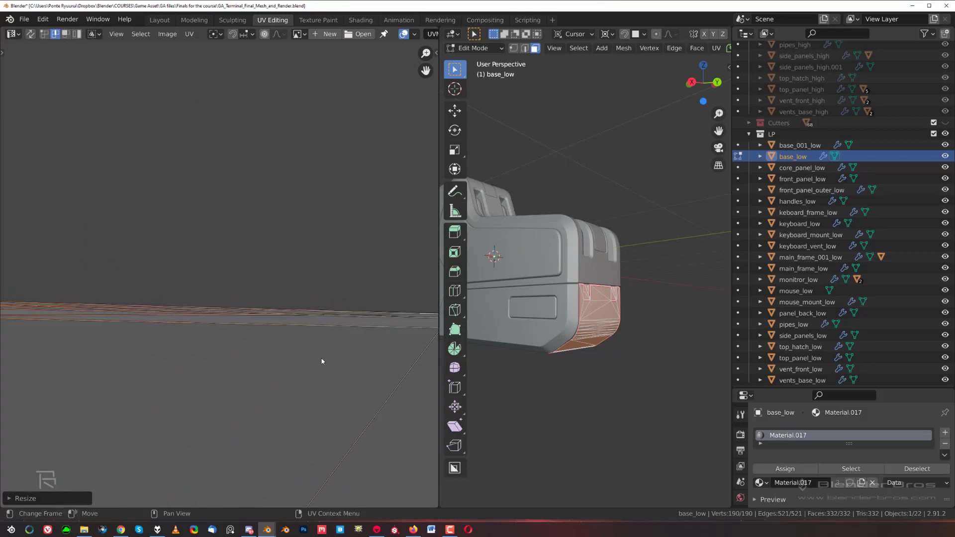
Step: Move the lowest vertex at the right end of the UV strip's top border up along Y by about 0.012, above its neighbours
{"action": "middle_click_drag", "start_coordinate": [319, 343], "coordinate": [193, 323]}
{"action": "scroll", "coordinate": [214, 299], "scroll_direction": "up", "scroll_amount": 2}
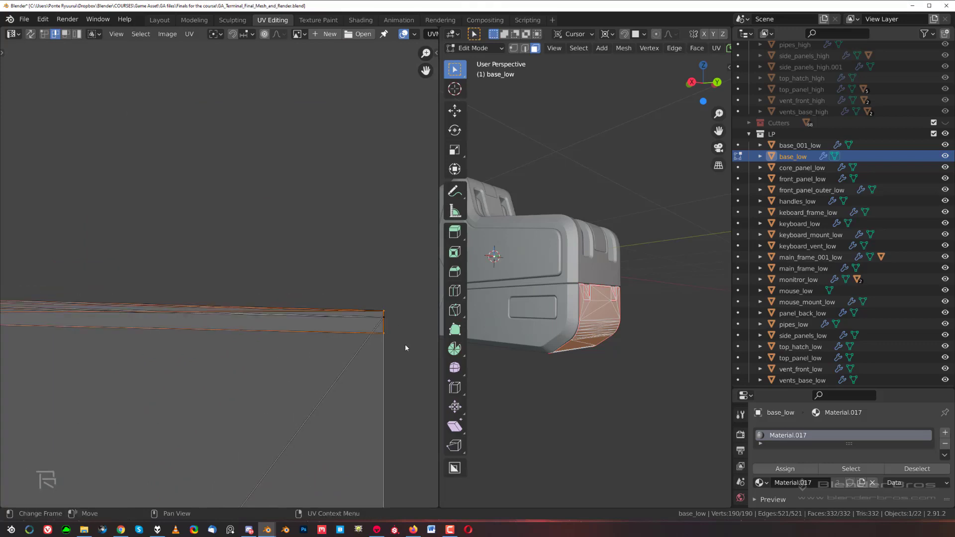
{"action": "key", "text": "g"}
{"action": "right_click", "coordinate": [398, 345]}
{"action": "key", "text": "Tab"}
{"action": "key", "text": "g"}
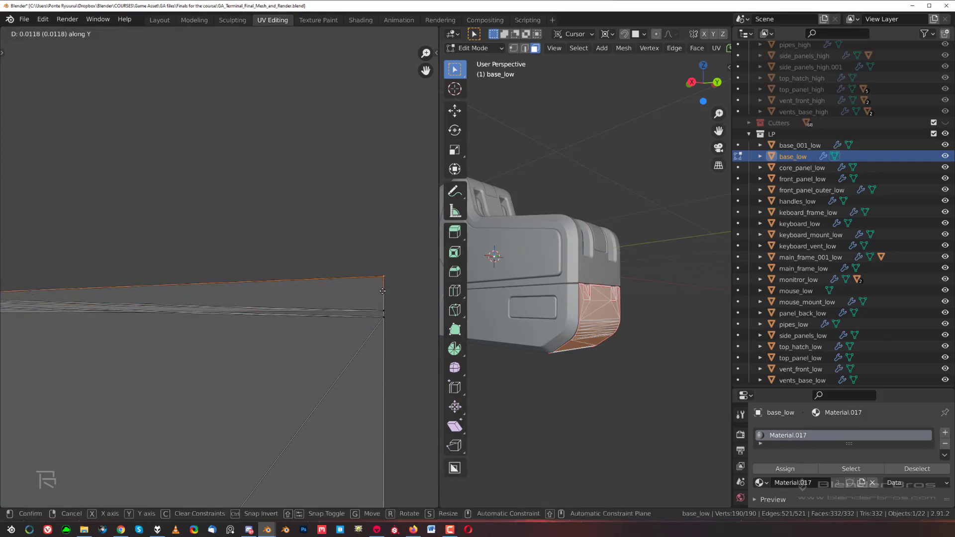
{"action": "left_click", "coordinate": [231, 327]}
Step: Move the lowest vertex at the left end of the strip's top border up along Y by about 0.008, above its neighbours
{"action": "scroll", "coordinate": [232, 326], "scroll_direction": "down", "scroll_amount": 4}
{"action": "middle_click_drag", "start_coordinate": [232, 327], "coordinate": [434, 310]}
{"action": "scroll", "coordinate": [213, 294], "scroll_direction": "up", "scroll_amount": 4}
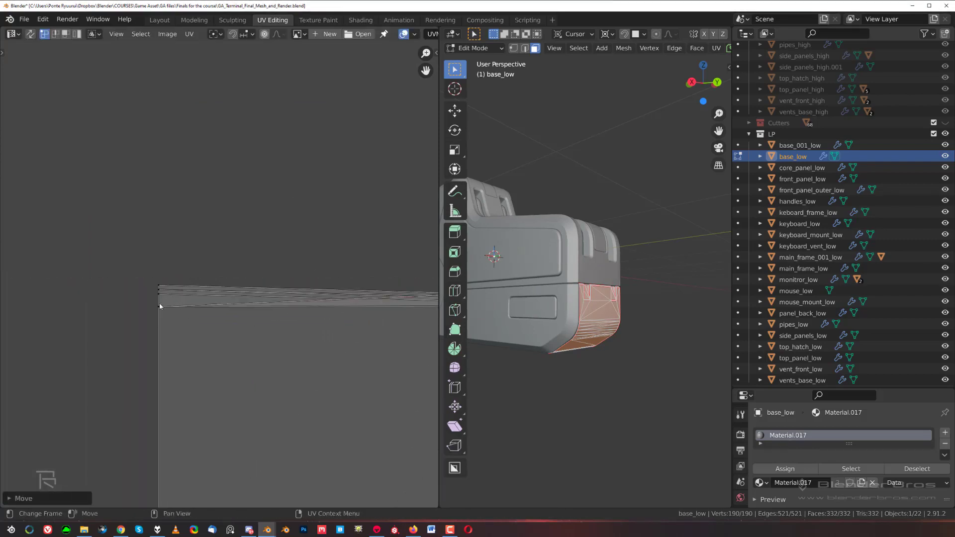
{"action": "key", "text": "g"}
{"action": "key", "text": "y"}
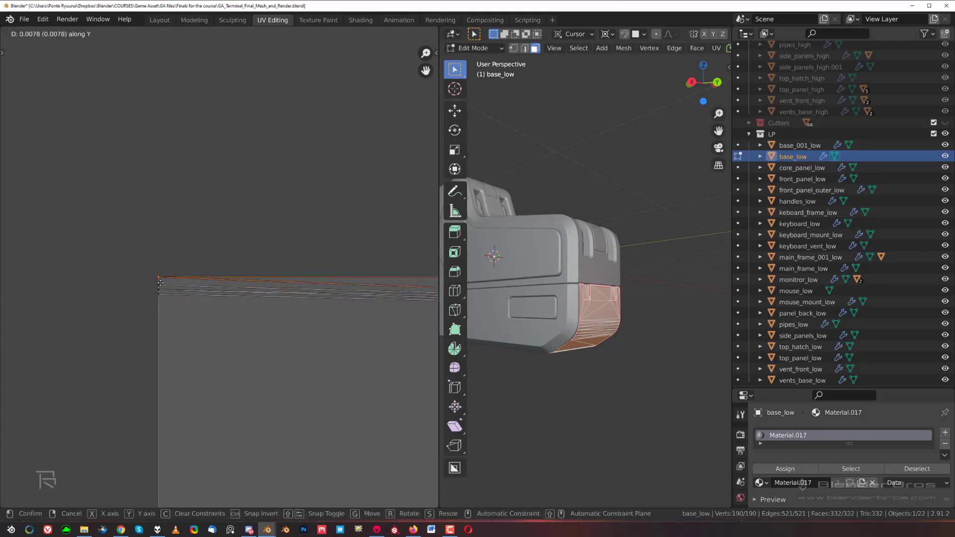
{"action": "left_click", "coordinate": [160, 281]}
Step: Flatten the strip's top border edge by scaling it to 0 along Y
{"action": "scroll", "coordinate": [265, 310], "scroll_direction": "down", "scroll_amount": 3}
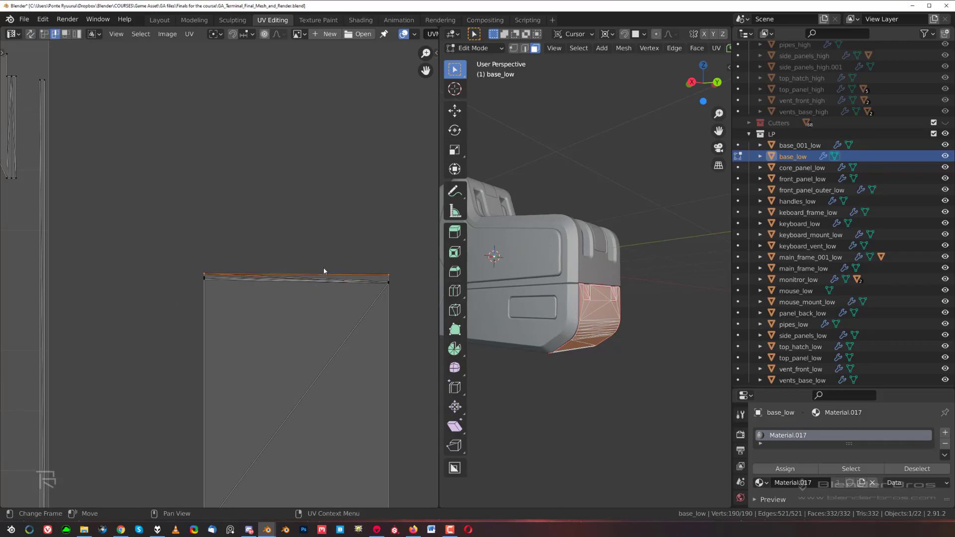
{"action": "key", "text": "s"}
{"action": "key", "text": "y"}
{"action": "key", "text": "0"}
{"action": "key", "text": "Return"}
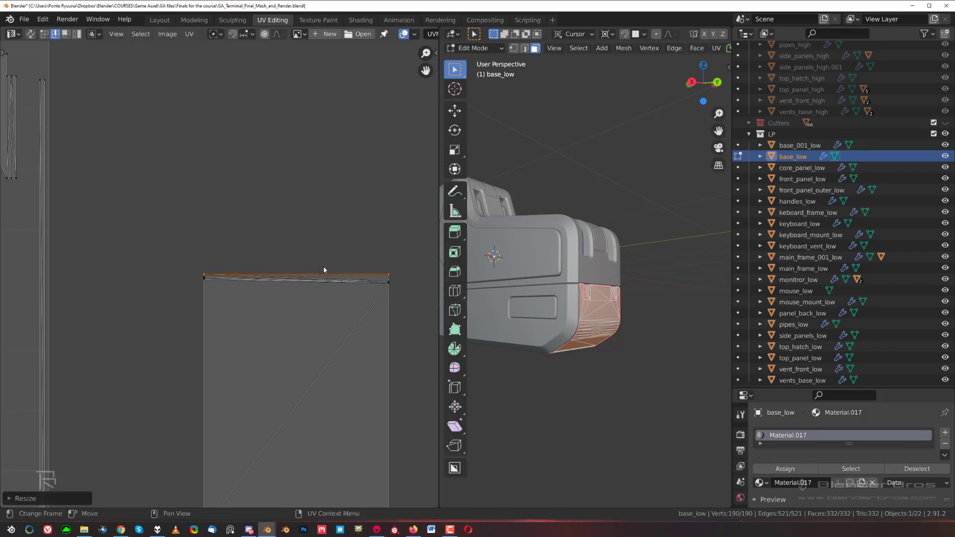
Step: Select the whole straightened strip island and narrow it along X to about 0.08 of its width
{"action": "scroll", "coordinate": [323, 270], "scroll_direction": "down", "scroll_amount": 5}
{"action": "scroll", "coordinate": [250, 326], "scroll_direction": "up", "scroll_amount": 3}
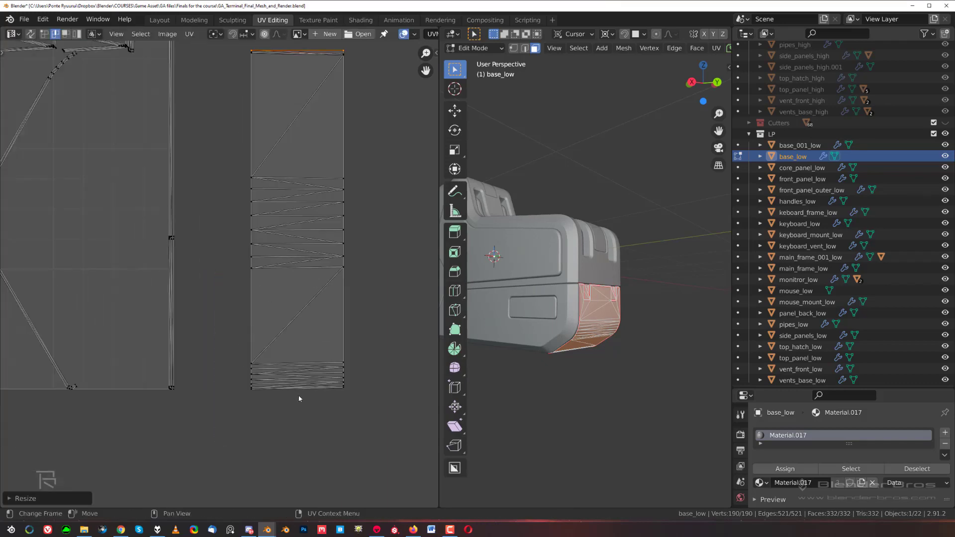
{"action": "scroll", "coordinate": [307, 343], "scroll_direction": "down", "scroll_amount": 2}
{"action": "key", "text": "a"}
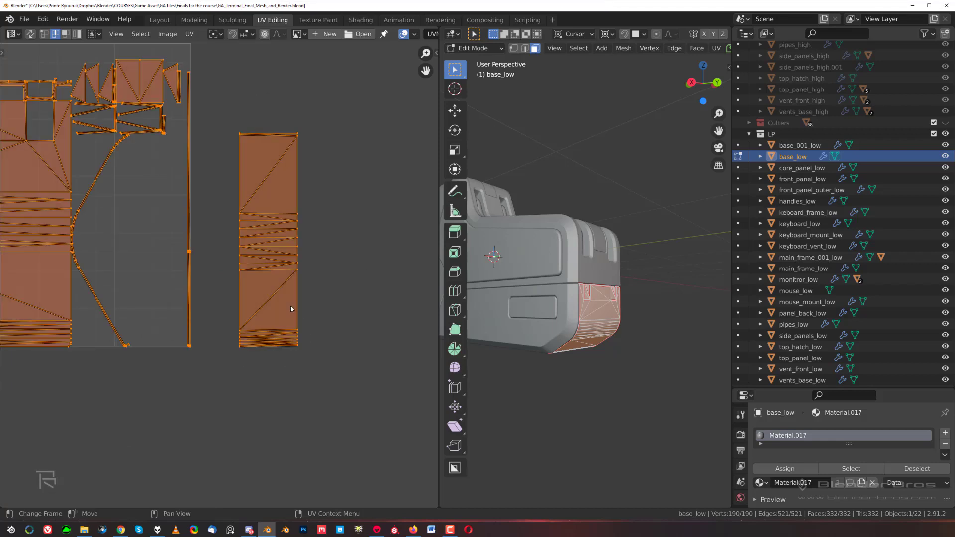
{"action": "left_click", "coordinate": [279, 272]}
{"action": "key", "text": "l"}
{"action": "key", "text": "r"}
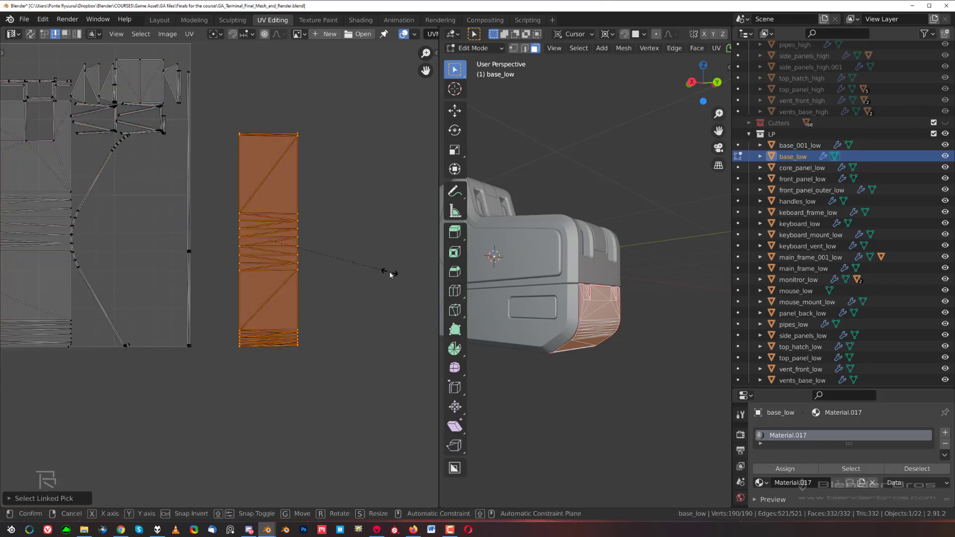
{"action": "key", "text": "s"}
{"action": "key", "text": "x"}
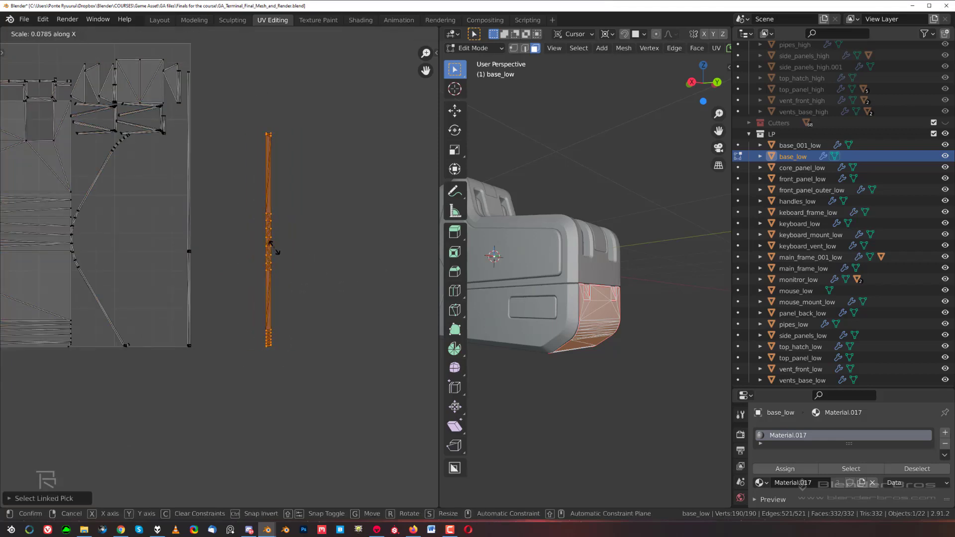
{"action": "left_click", "coordinate": [278, 252]}
Step: Enlarge the thin strip island by a factor of about 1.4 and fine-tune its width along X
{"action": "key", "text": "s"}
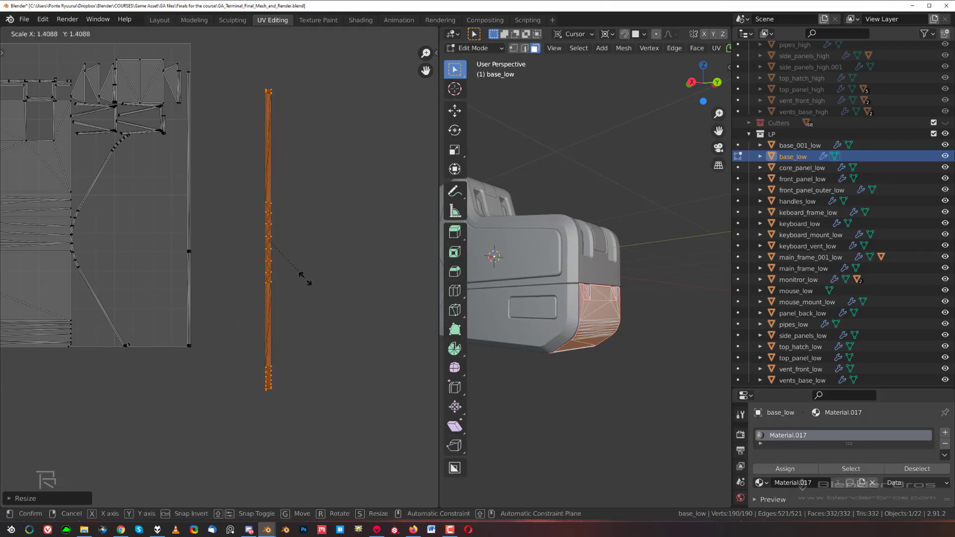
{"action": "key", "text": "x"}
{"action": "scroll", "coordinate": [320, 268], "scroll_direction": "up", "scroll_amount": 3}
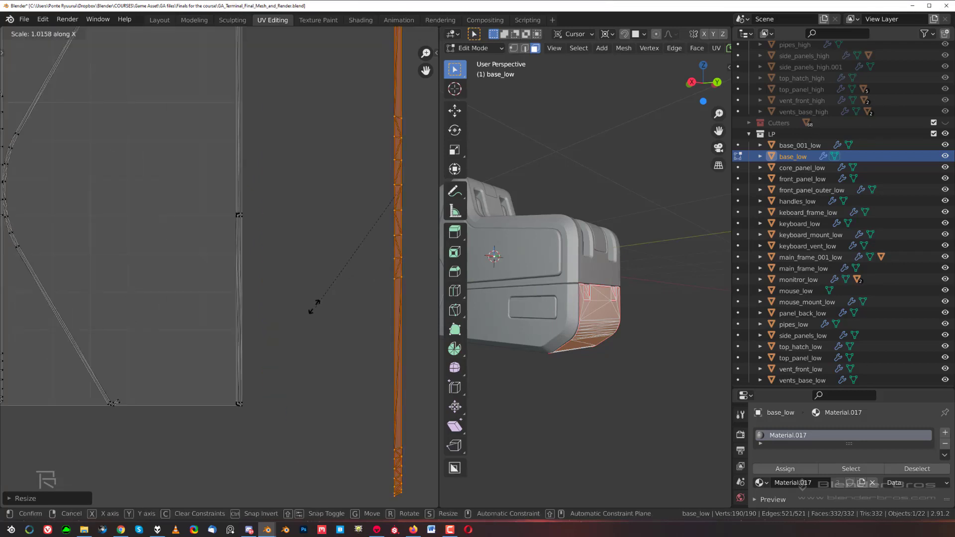
{"action": "left_click", "coordinate": [346, 277]}
Step: Select the curved strip's outer long edge from its lower end to its upper end and straighten it by scaling to 0 along X
{"action": "scroll", "coordinate": [214, 289], "scroll_direction": "down", "scroll_amount": 2}
{"action": "middle_click_drag", "start_coordinate": [130, 337], "coordinate": [269, 343]}
{"action": "scroll", "coordinate": [269, 343], "scroll_direction": "up", "scroll_amount": 2}
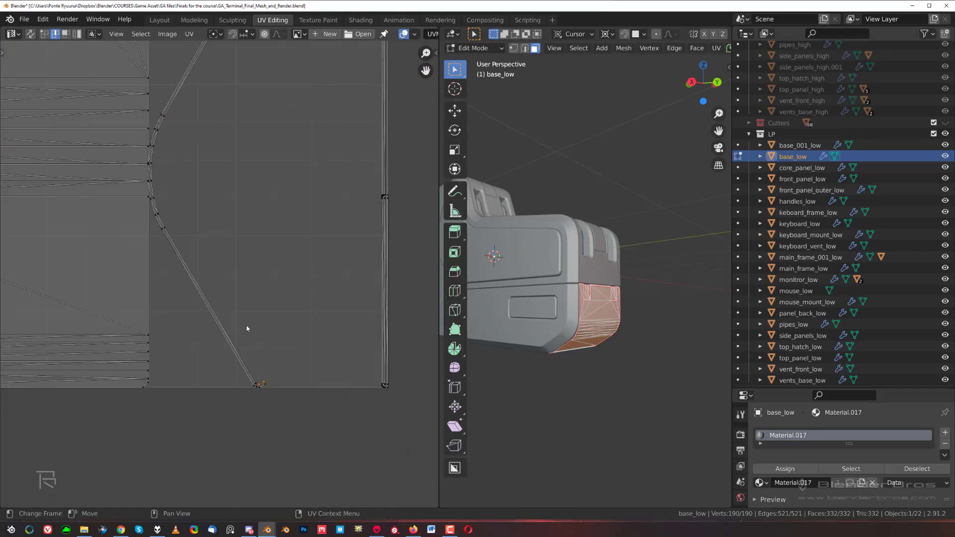
{"action": "middle_click_drag", "start_coordinate": [234, 169], "coordinate": [207, 403]}
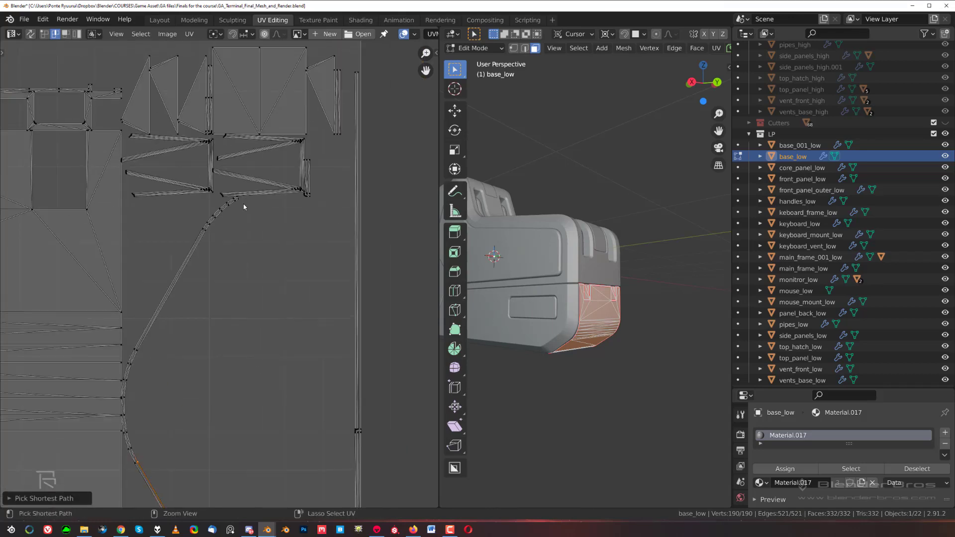
{"action": "scroll", "coordinate": [268, 232], "scroll_direction": "up", "scroll_amount": 6}
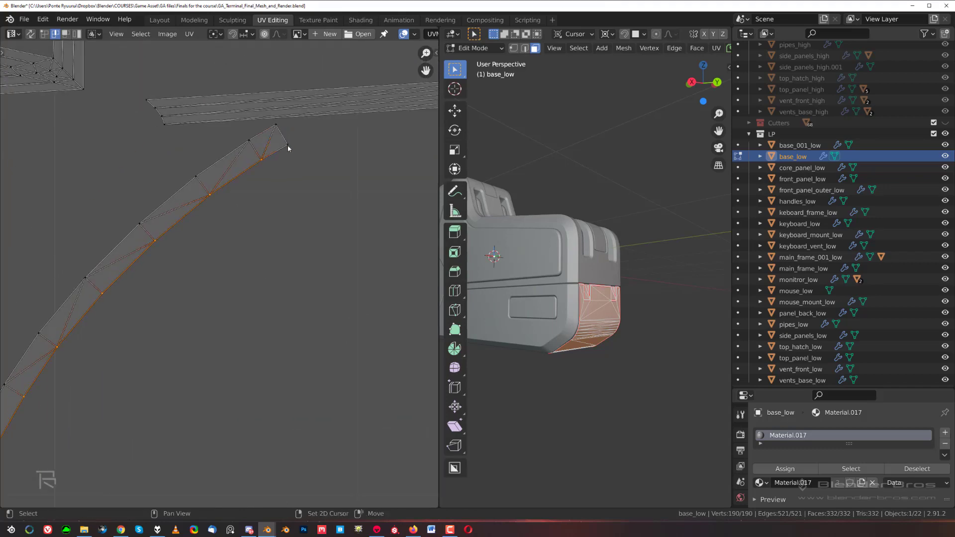
{"action": "scroll", "coordinate": [228, 238], "scroll_direction": "down", "scroll_amount": 6}
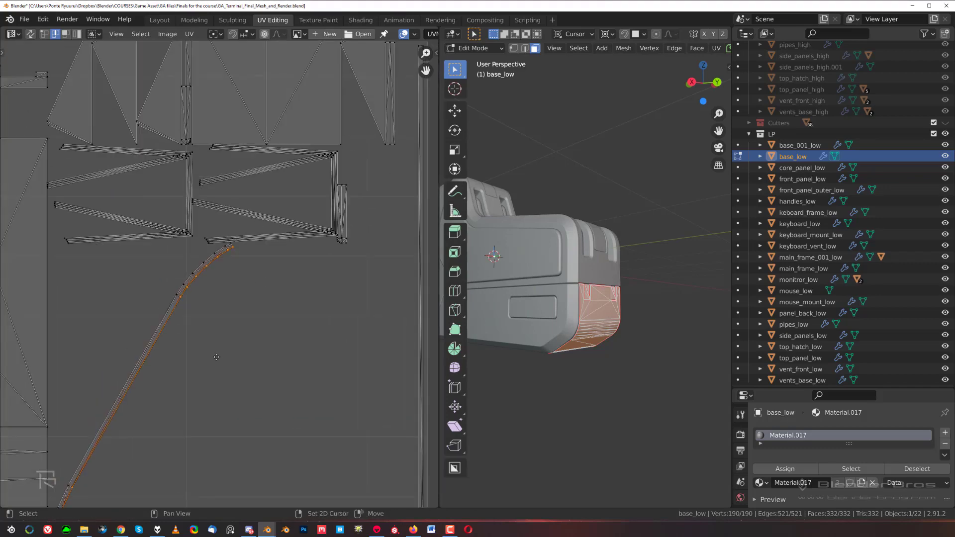
{"action": "middle_click_drag", "start_coordinate": [219, 359], "coordinate": [210, 189], "text": "shift"}
{"action": "middle_click_drag", "start_coordinate": [199, 398], "coordinate": [230, 218], "text": "shift"}
{"action": "middle_click_drag", "start_coordinate": [230, 472], "coordinate": [213, 275], "text": "shift"}
{"action": "scroll", "coordinate": [214, 275], "scroll_direction": "up", "scroll_amount": 3}
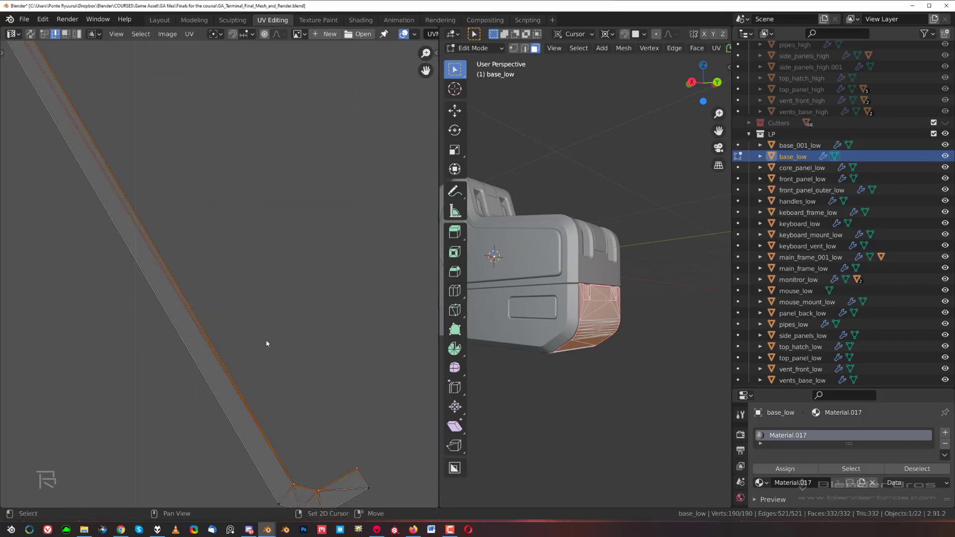
{"action": "scroll", "coordinate": [234, 323], "scroll_direction": "down", "scroll_amount": 3}
{"action": "scroll", "coordinate": [306, 324], "scroll_direction": "down", "scroll_amount": 2}
{"action": "key", "text": "s"}
{"action": "key", "text": "x"}
{"action": "key", "text": "0"}
{"action": "key", "text": "Return"}
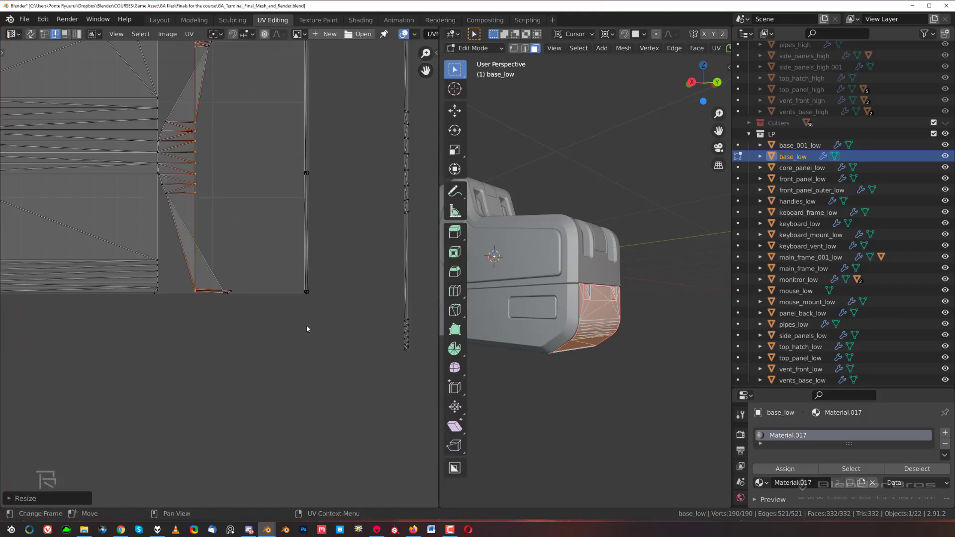
Step: Move the straightened long edge along X, outward past the curved inner edge
{"action": "middle_click_drag", "start_coordinate": [244, 206], "coordinate": [206, 310], "text": "shift"}
{"action": "key", "text": "g"}
{"action": "key", "text": "x"}
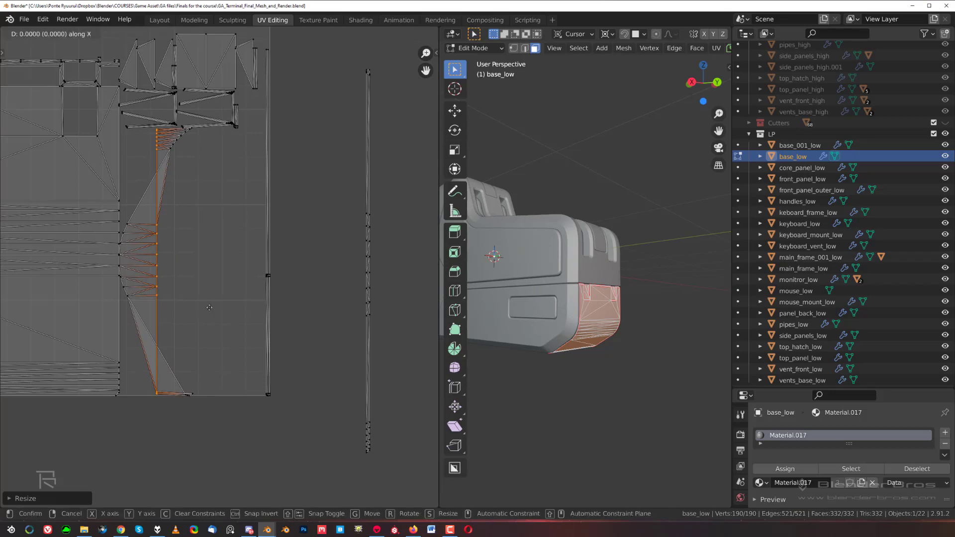
{"action": "left_click", "coordinate": [267, 308]}
Step: Select the whole half-straightened island and move it into empty space away from the other UV islands
{"action": "key", "text": "l"}
{"action": "scroll", "coordinate": [174, 274], "scroll_direction": "down", "scroll_amount": 7}
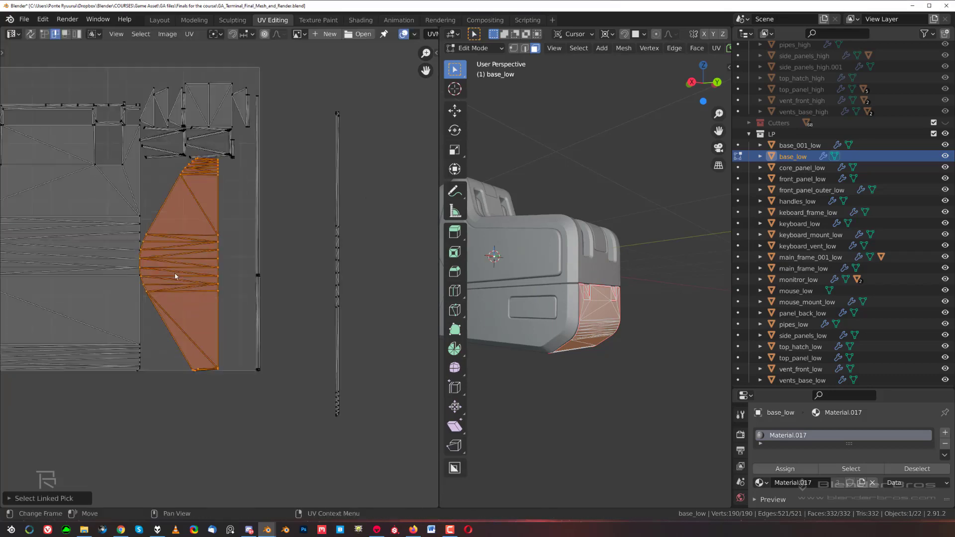
{"action": "middle_click_drag", "start_coordinate": [199, 289], "coordinate": [332, 293]}
{"action": "key", "text": "g"}
{"action": "left_click", "coordinate": [199, 296]}
Step: Select the island's curved left border from its upper end to its lower end and straighten it by scaling to 0 along X
{"action": "scroll", "coordinate": [199, 297], "scroll_direction": "up", "scroll_amount": 8}
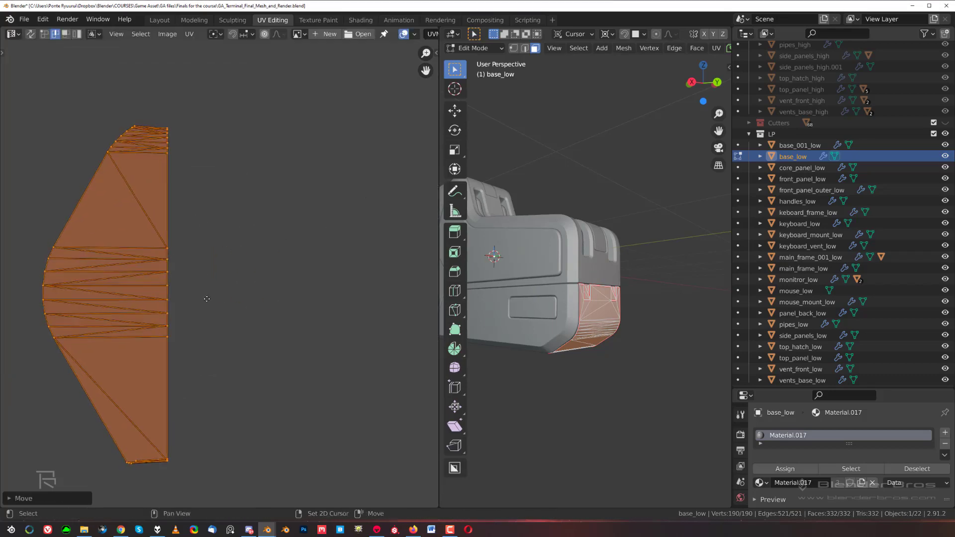
{"action": "left_click", "coordinate": [245, 161]}
{"action": "middle_click_drag", "start_coordinate": [245, 160], "coordinate": [164, 308], "text": "shift"}
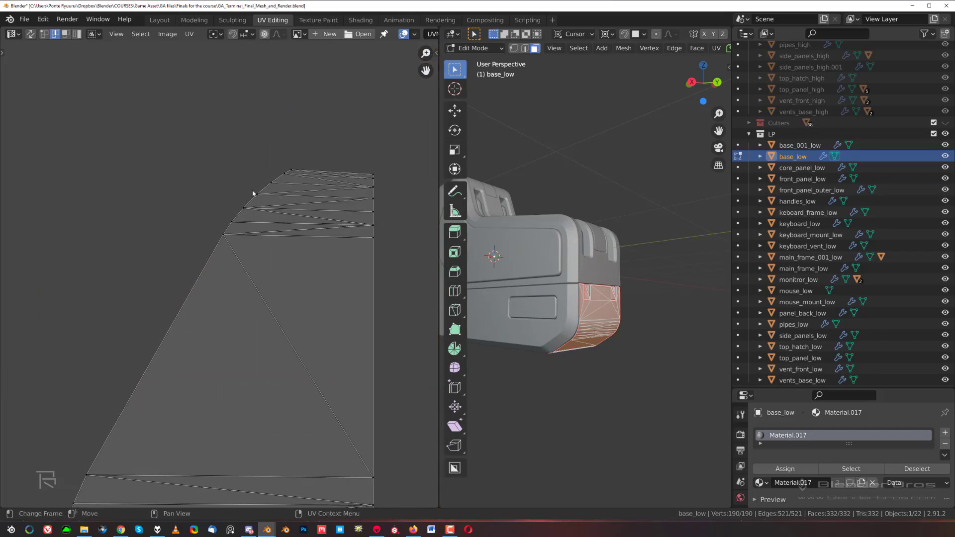
{"action": "scroll", "coordinate": [219, 278], "scroll_direction": "down", "scroll_amount": 4}
{"action": "middle_click_drag", "start_coordinate": [166, 467], "coordinate": [205, 279]}
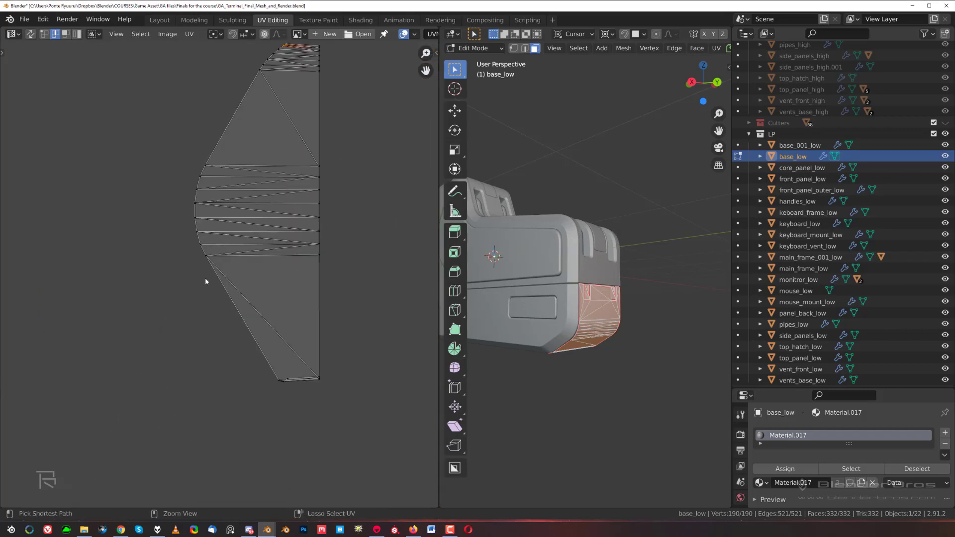
{"action": "scroll", "coordinate": [270, 388], "scroll_direction": "up", "scroll_amount": 9}
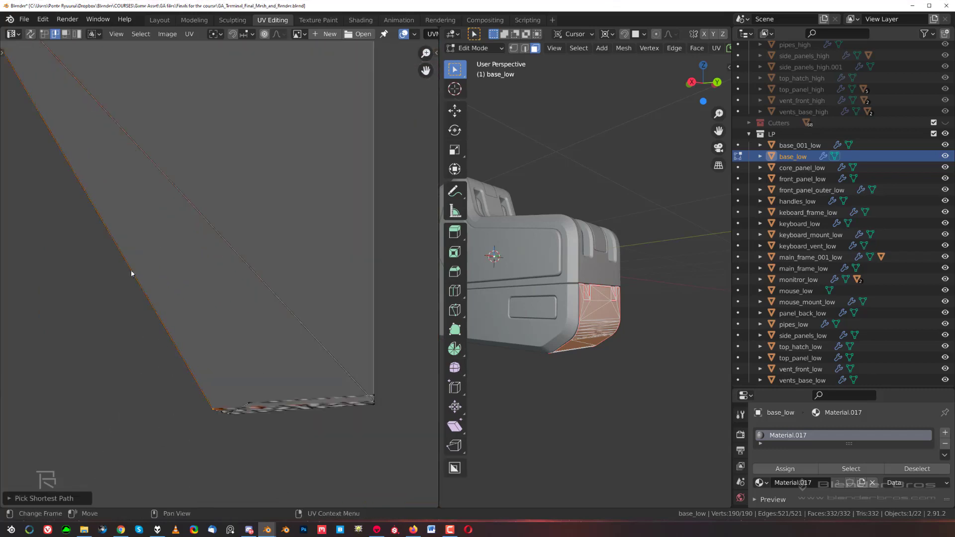
{"action": "left_click", "coordinate": [197, 264], "text": "shift"}
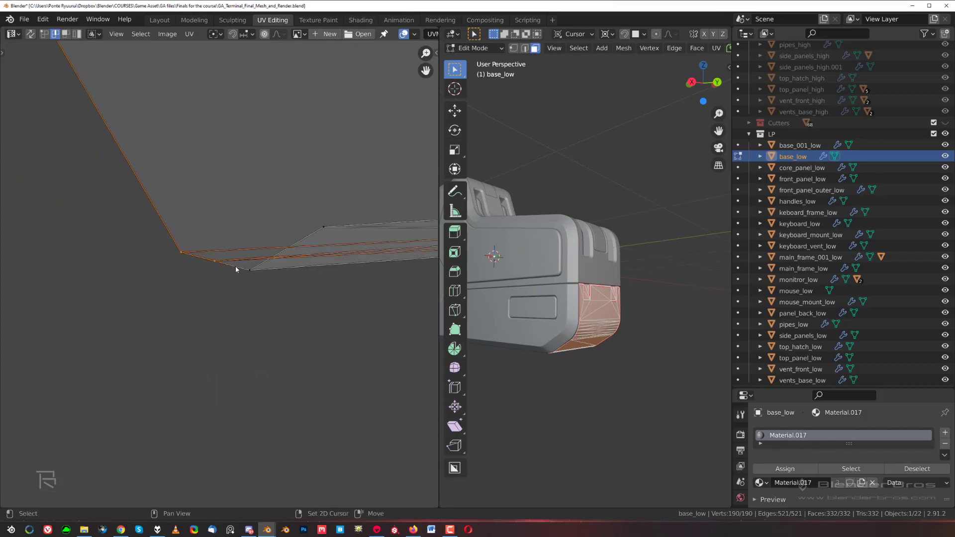
{"action": "left_click", "coordinate": [239, 265], "text": "shift"}
{"action": "scroll", "coordinate": [298, 250], "scroll_direction": "down", "scroll_amount": 6}
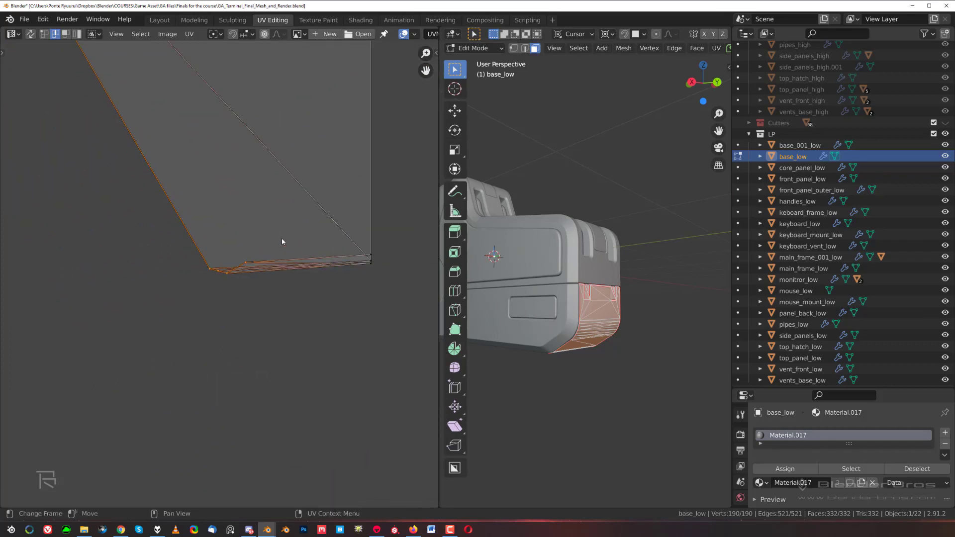
{"action": "key", "text": "s"}
{"action": "key", "text": "x"}
{"action": "key", "text": "0"}
{"action": "key", "text": "Return"}
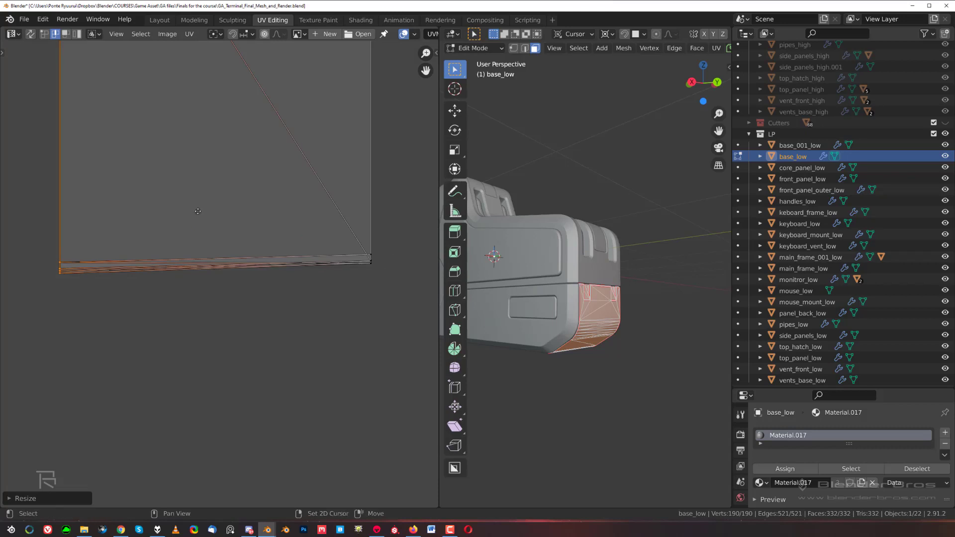
Step: Move the out-of-order vertex at the island's lower right corner down along Y by about 0.003
{"action": "scroll", "coordinate": [273, 259], "scroll_direction": "up", "scroll_amount": 3}
{"action": "scroll", "coordinate": [289, 269], "scroll_direction": "down", "scroll_amount": 6}
{"action": "middle_click_drag", "start_coordinate": [328, 269], "coordinate": [209, 253]}
{"action": "scroll", "coordinate": [209, 254], "scroll_direction": "up", "scroll_amount": 8}
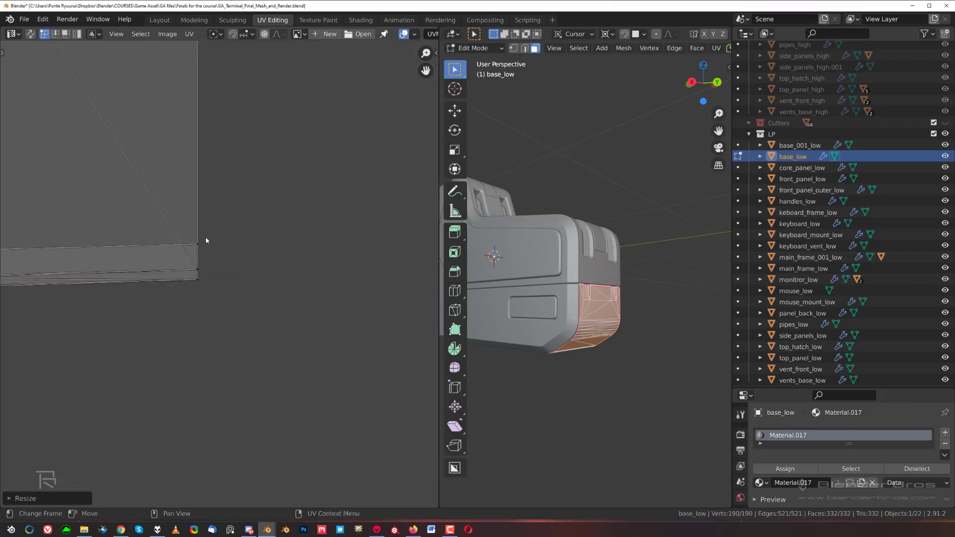
{"action": "key", "text": "g"}
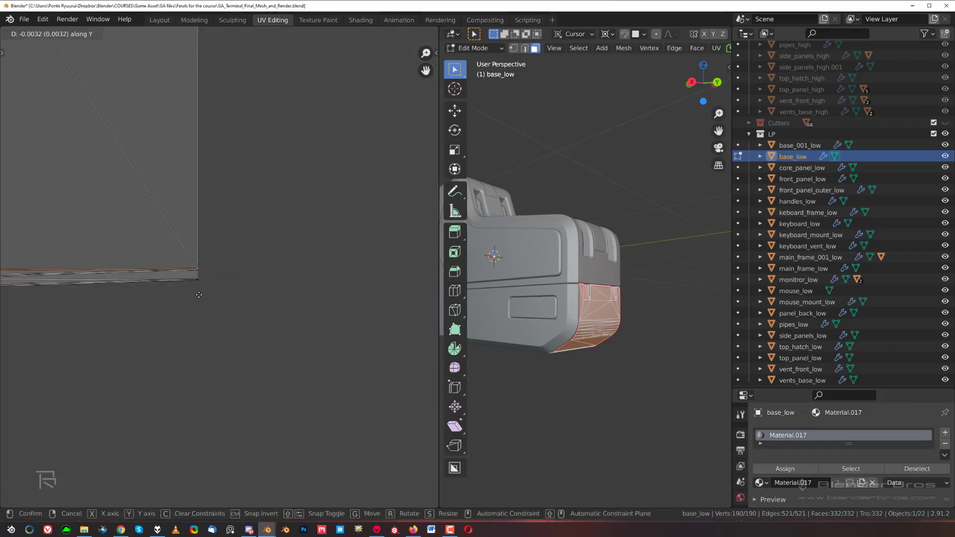
{"action": "left_click", "coordinate": [156, 311]}
Step: Move the out-of-order vertex at the island's lower left corner down along Y by about 0.006, below its neighbours
{"action": "middle_click_drag", "start_coordinate": [156, 311], "coordinate": [405, 307]}
{"action": "middle_click_drag", "start_coordinate": [291, 302], "coordinate": [433, 294]}
{"action": "scroll", "coordinate": [250, 268], "scroll_direction": "up", "scroll_amount": 6}
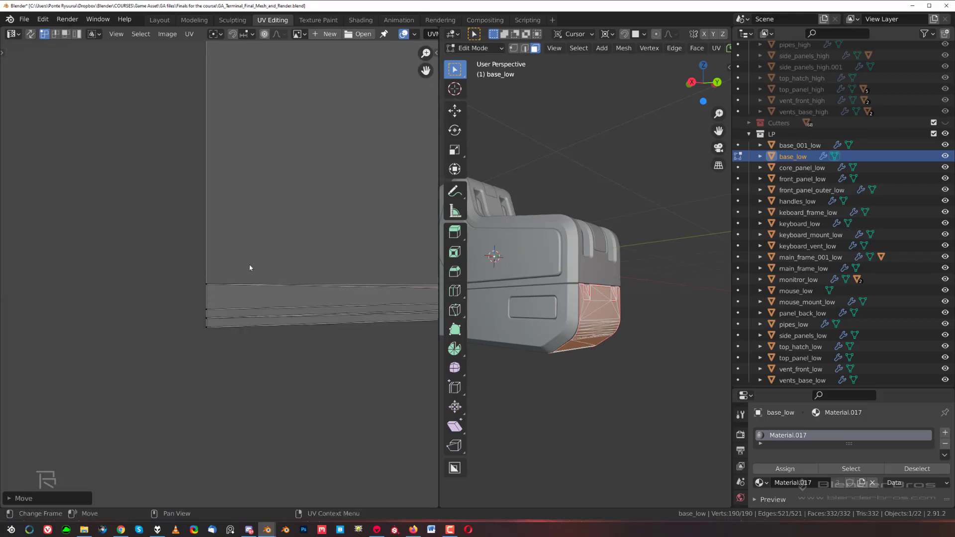
{"action": "key", "text": "g"}
{"action": "key", "text": "y"}
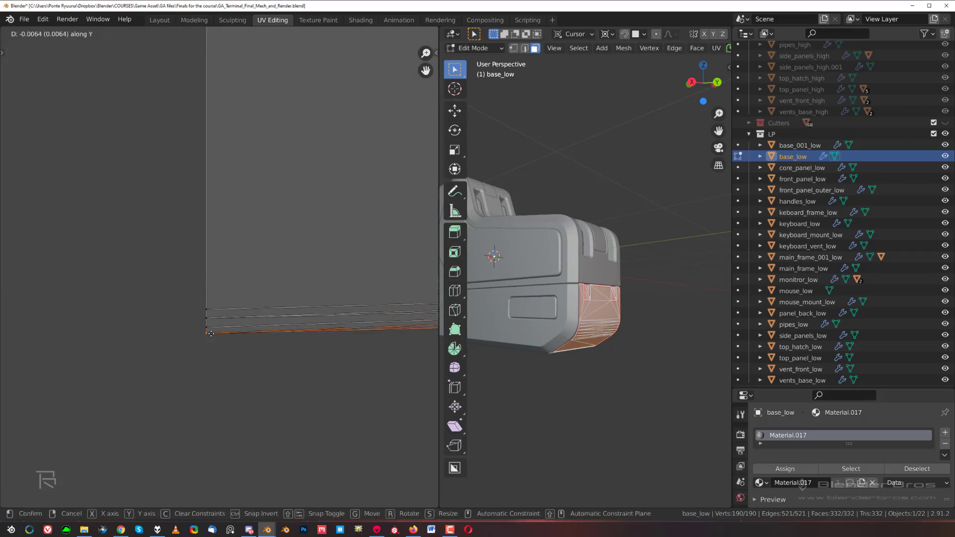
{"action": "left_click", "coordinate": [211, 339]}
Step: Flatten the island's bottom border edge by scaling it to 0 along Y in Edge mode
{"action": "scroll", "coordinate": [210, 351], "scroll_direction": "down", "scroll_amount": 8}
{"action": "middle_click_drag", "start_coordinate": [304, 281], "coordinate": [223, 327]}
{"action": "scroll", "coordinate": [294, 330], "scroll_direction": "up", "scroll_amount": 3}
{"action": "key", "text": "Tab"}
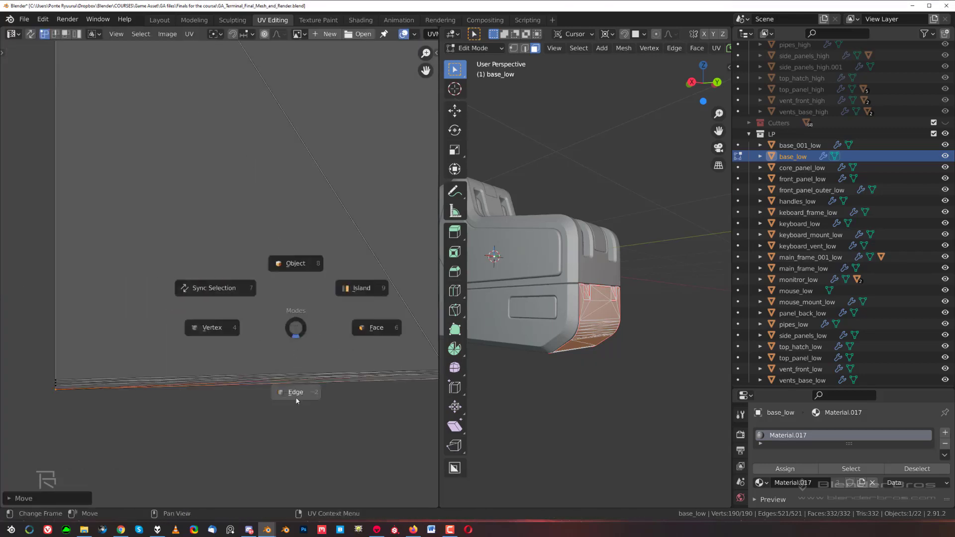
{"action": "left_click", "coordinate": [298, 395]}
{"action": "key", "text": "s"}
{"action": "key", "text": "y"}
{"action": "key", "text": "0"}
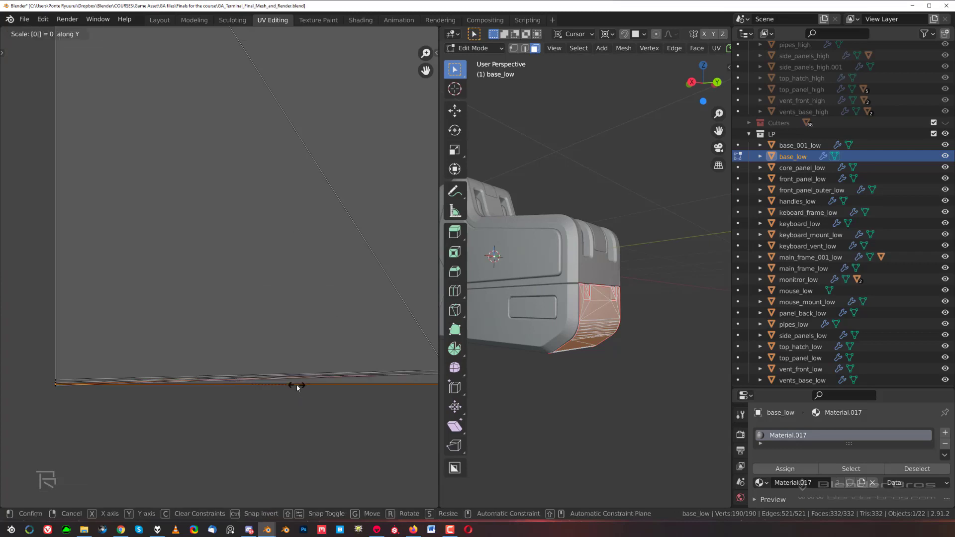
{"action": "key", "text": "Return"}
Step: Move the flattened bottom border edge slightly down along Y, away from the rows above it
{"action": "key", "text": "g"}
{"action": "key", "text": "y"}
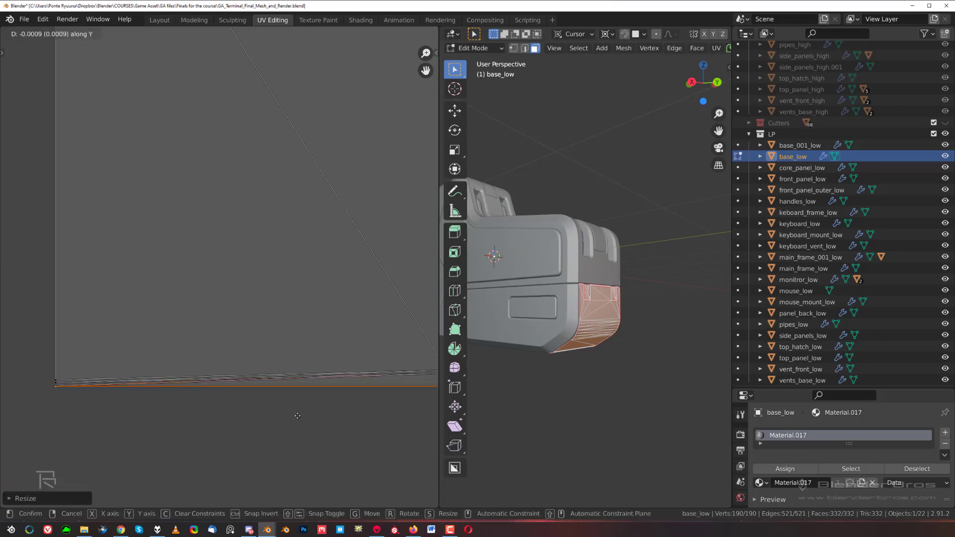
{"action": "left_click", "coordinate": [290, 458]}
{"action": "scroll", "coordinate": [260, 415], "scroll_direction": "down", "scroll_amount": 7}
{"action": "middle_click_drag", "start_coordinate": [210, 144], "coordinate": [194, 368]}
{"action": "scroll", "coordinate": [189, 231], "scroll_direction": "up", "scroll_amount": 4}
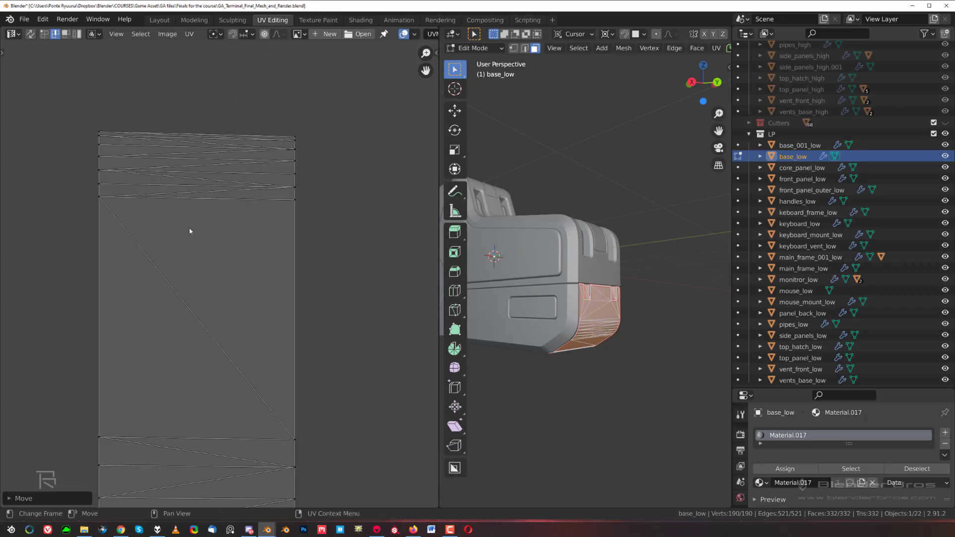
Step: Flatten the island's slanted top border edge by scaling it to 0 along Y
{"action": "key", "text": "s"}
{"action": "key", "text": "y"}
{"action": "key", "text": "0"}
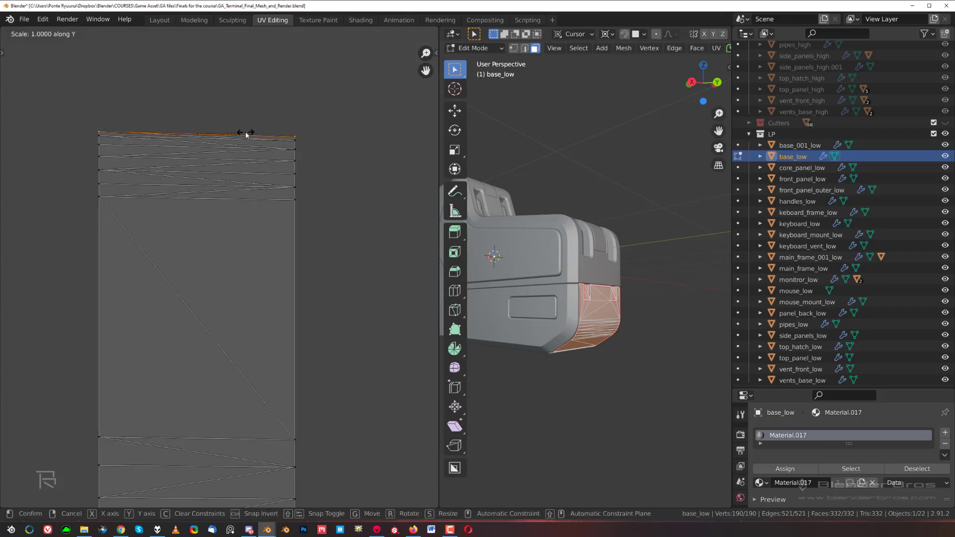
{"action": "key", "text": "Return"}
Step: Select the whole straightened island, narrow it along X to a very thin strip, and stretch it along Y by about 1.17
{"action": "scroll", "coordinate": [114, 347], "scroll_direction": "down", "scroll_amount": 5}
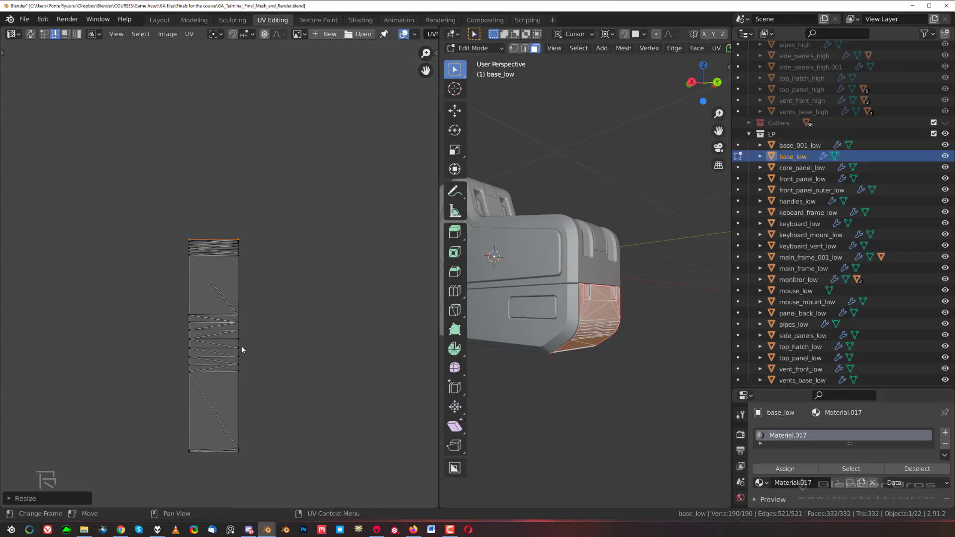
{"action": "key", "text": "l"}
{"action": "key", "text": "s"}
{"action": "key", "text": "x"}
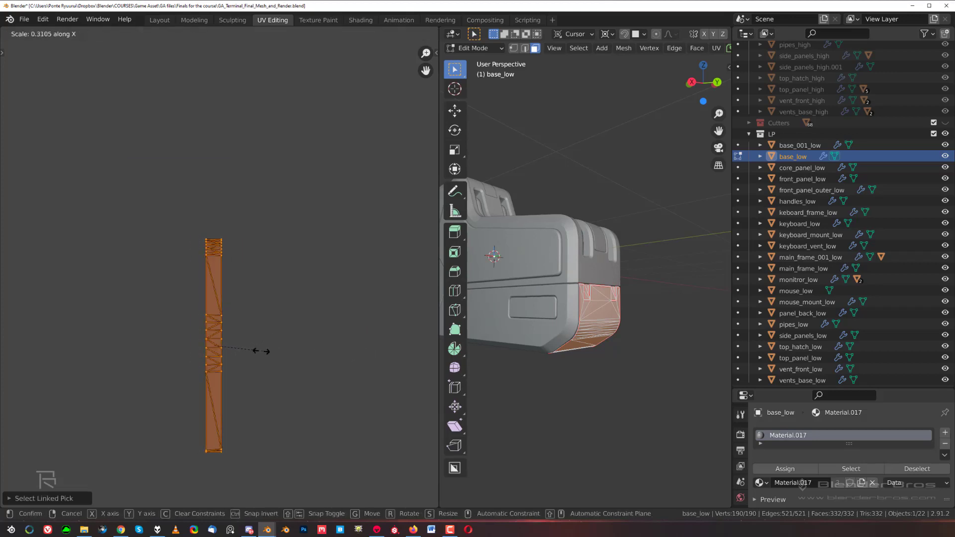
{"action": "key", "text": "Return"}
{"action": "key", "text": "s"}
{"action": "key", "text": "y"}
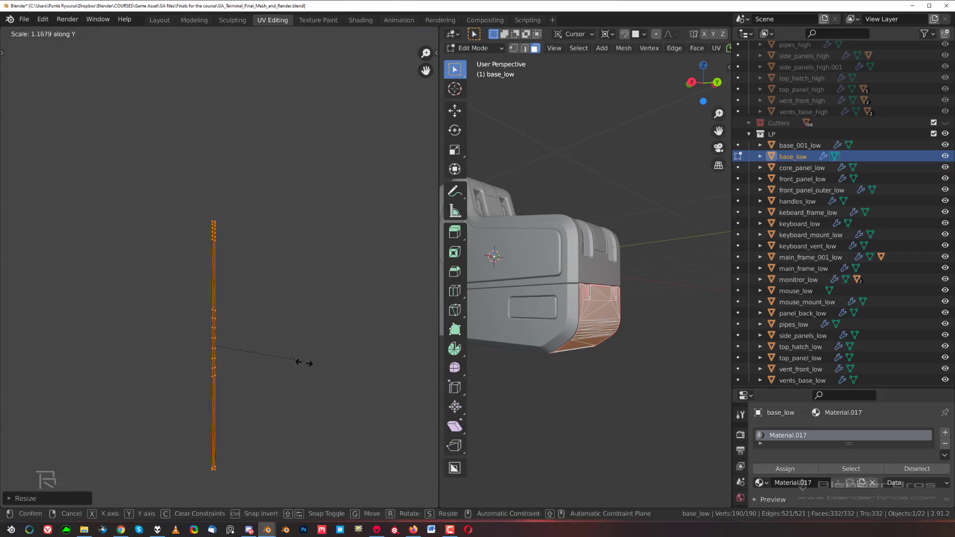
{"action": "key", "text": "Return"}
Step: Return base_low to Object Mode and move the border between the UV editor and 3D viewport to enlarge the viewport
{"action": "scroll", "coordinate": [299, 248], "scroll_direction": "down", "scroll_amount": 9}
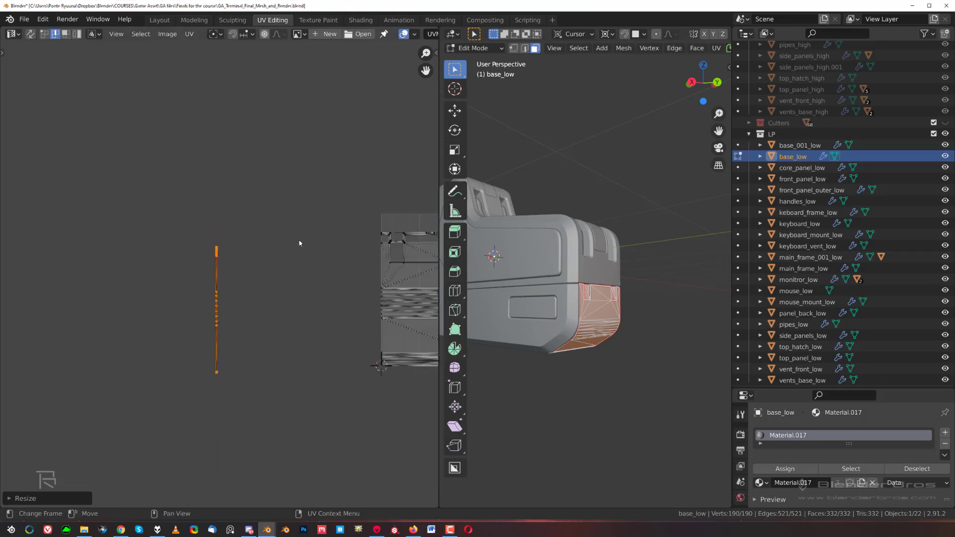
{"action": "scroll", "coordinate": [300, 268], "scroll_direction": "up", "scroll_amount": 4}
{"action": "middle_click_drag", "start_coordinate": [301, 269], "coordinate": [208, 278]}
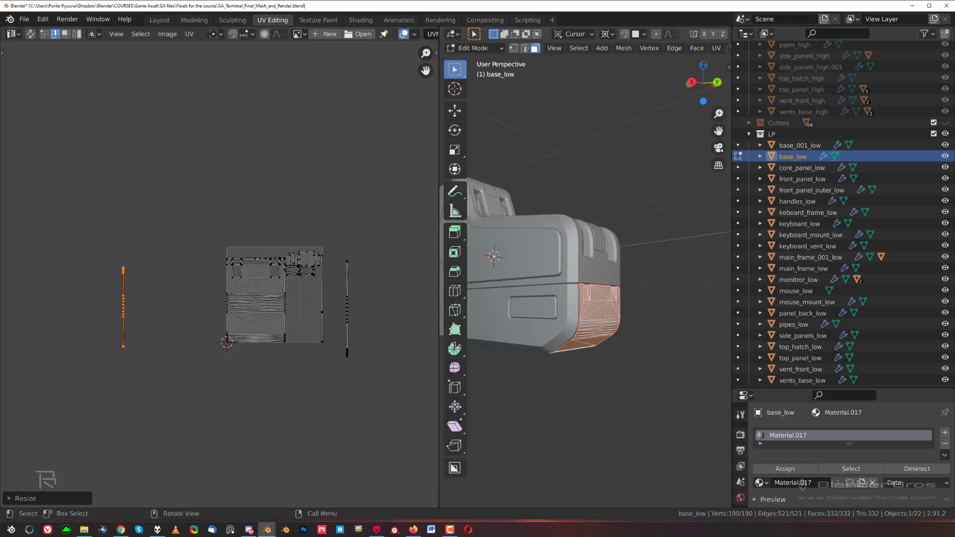
{"action": "middle_click_drag", "start_coordinate": [585, 253], "coordinate": [585, 293]}
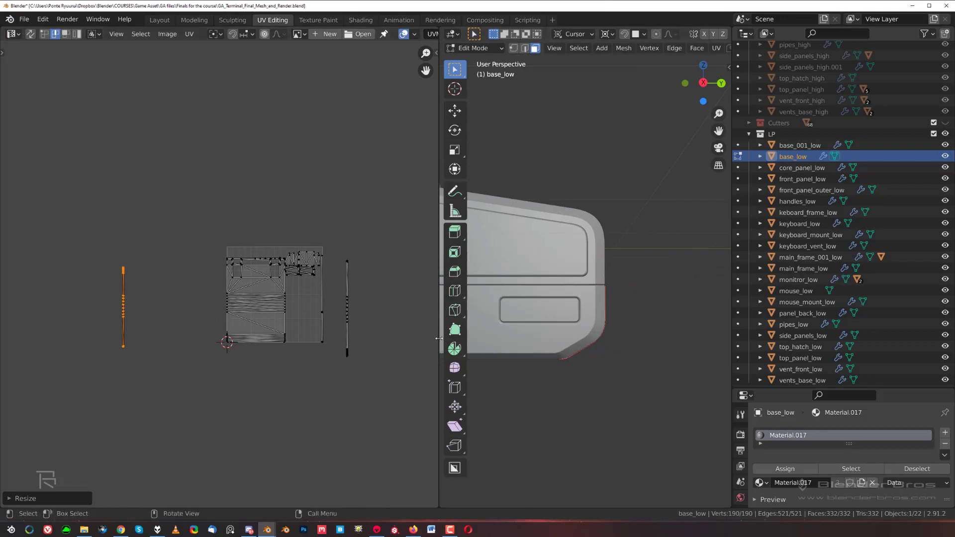
{"action": "left_click_drag", "start_coordinate": [438, 338], "coordinate": [120, 338]}
{"action": "middle_click_drag", "start_coordinate": [299, 329], "coordinate": [585, 395]}
{"action": "scroll", "coordinate": [580, 348], "scroll_direction": "up", "scroll_amount": 2}
{"action": "key", "text": "Tab"}
{"action": "scroll", "coordinate": [557, 249], "scroll_direction": "down", "scroll_amount": 5}
{"action": "scroll", "coordinate": [528, 264], "scroll_direction": "up", "scroll_amount": 3}
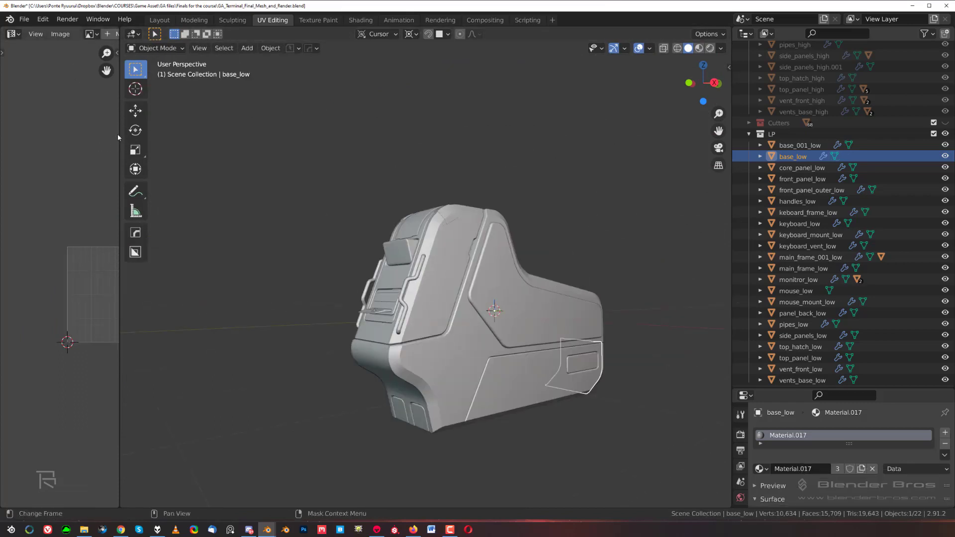
{"action": "left_click_drag", "start_coordinate": [121, 134], "coordinate": [355, 140]}
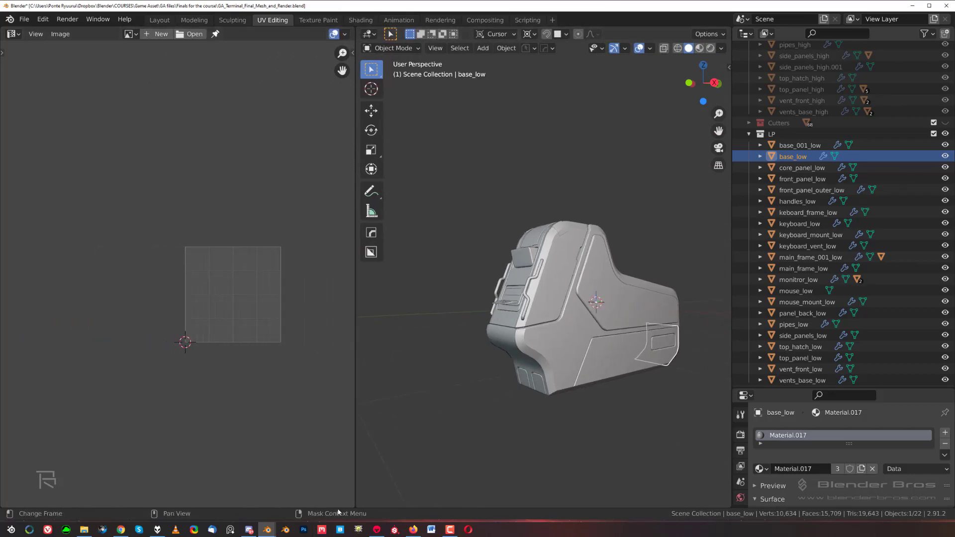
Step: Save the file and split the UV editor area horizontally, making its lower part a Shader Editor
{"action": "key", "text": "ctrl+s"}
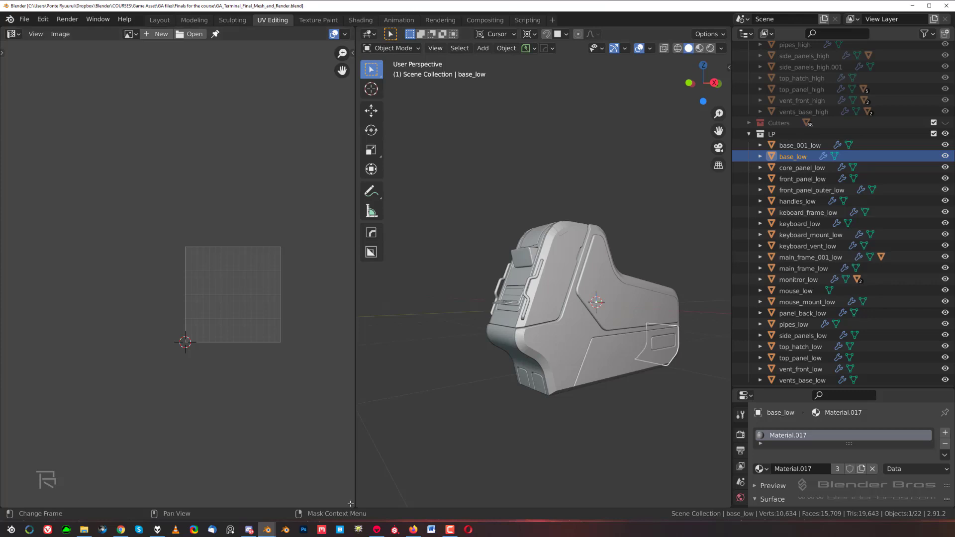
{"action": "left_click_drag", "start_coordinate": [350, 504], "coordinate": [194, 222]}
{"action": "left_click", "coordinate": [12, 229]}
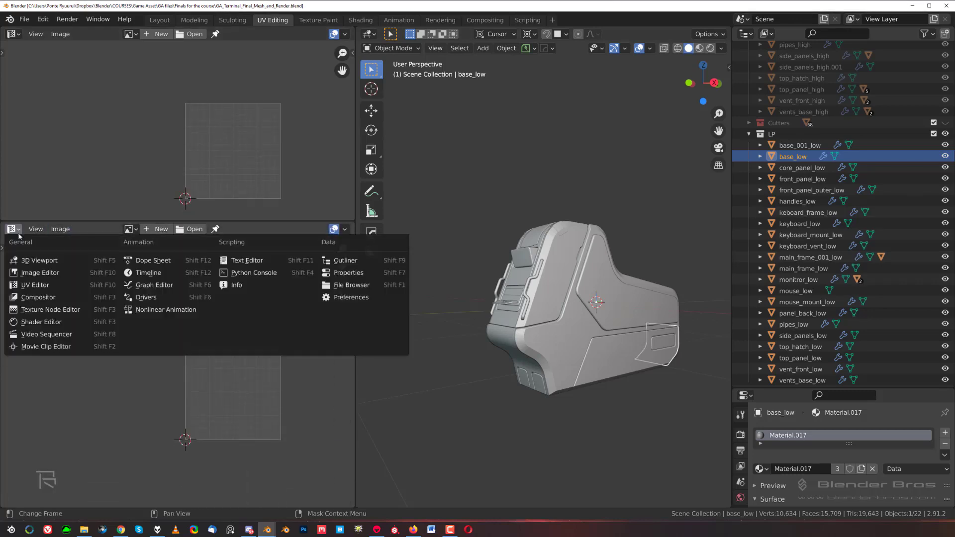
{"action": "left_click", "coordinate": [40, 322]}
Step: Add an Image Texture node to Material.017, placed to the left of the Principled BSDF node
{"action": "scroll", "coordinate": [98, 377], "scroll_direction": "down", "scroll_amount": 3}
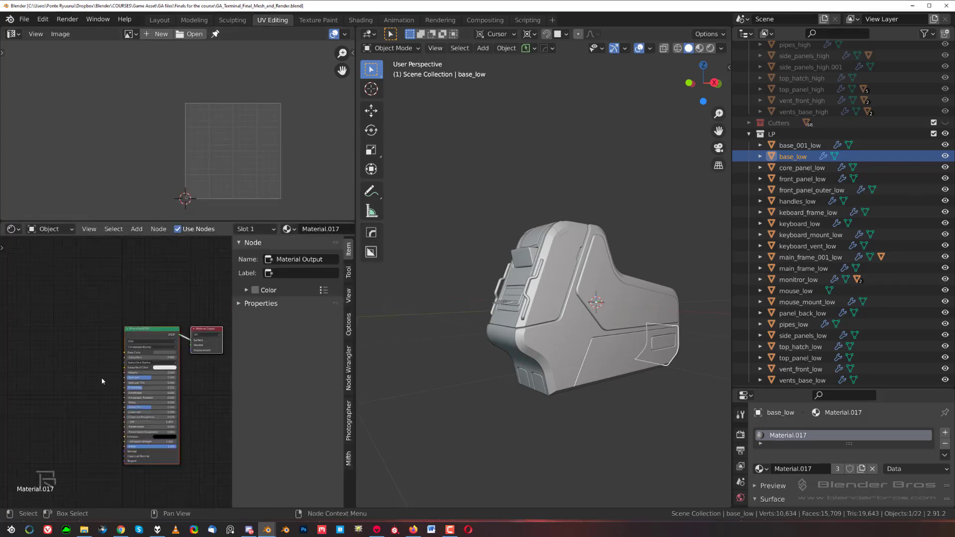
{"action": "key", "text": "shift+a"}
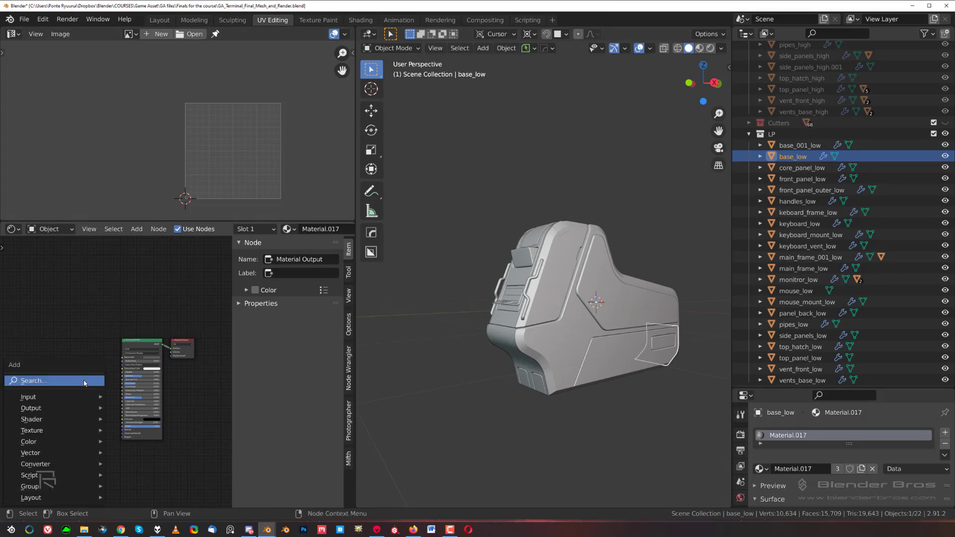
{"action": "left_click", "coordinate": [83, 381]}
{"action": "type", "text": "im"}
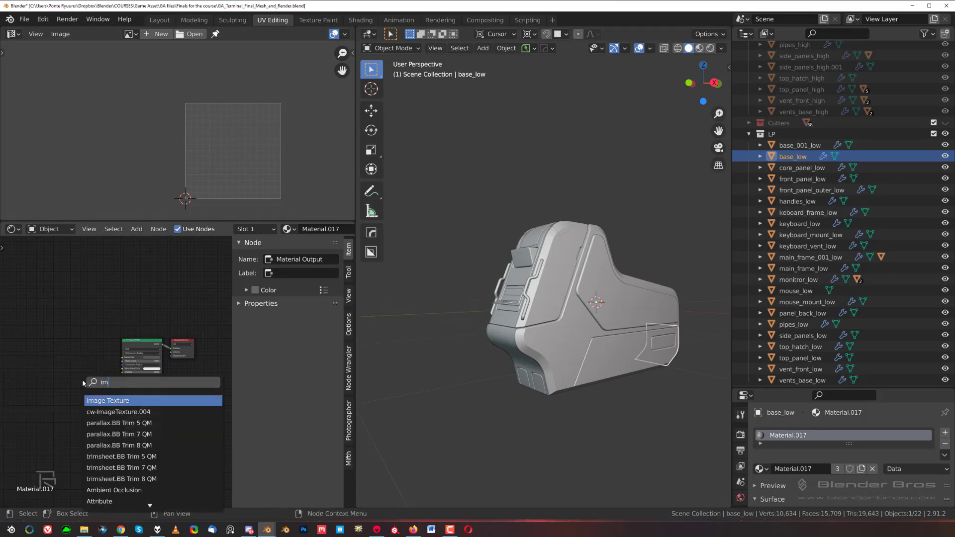
{"action": "left_click", "coordinate": [98, 401]}
{"action": "left_click", "coordinate": [41, 351]}
{"action": "scroll", "coordinate": [41, 351], "scroll_direction": "up", "scroll_amount": 3}
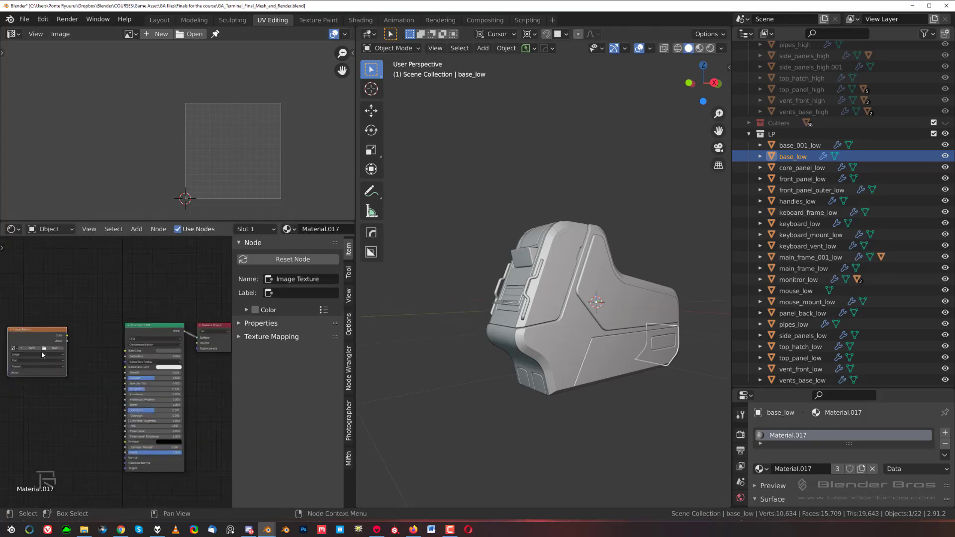
{"action": "middle_click_drag", "start_coordinate": [47, 347], "coordinate": [122, 386]}
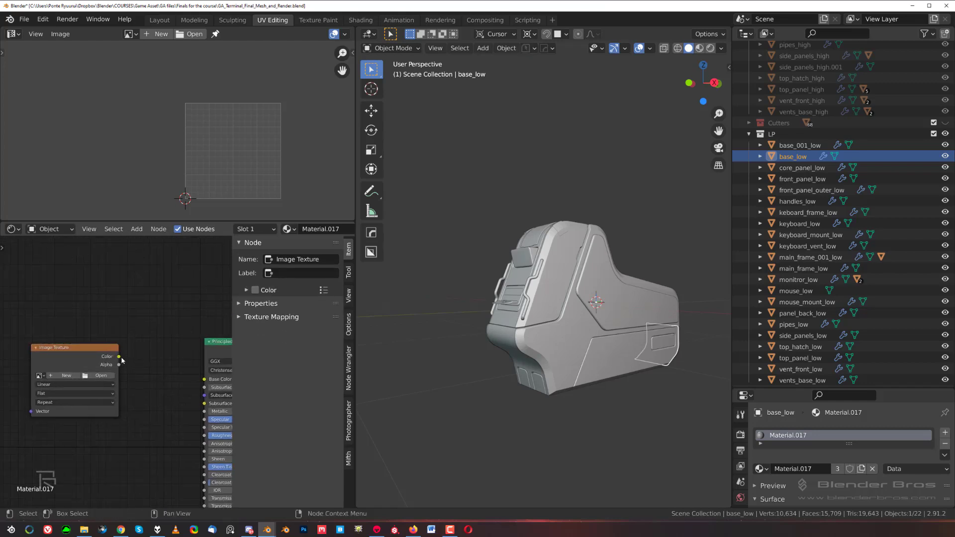
{"action": "left_click_drag", "start_coordinate": [122, 357], "coordinate": [174, 386]}
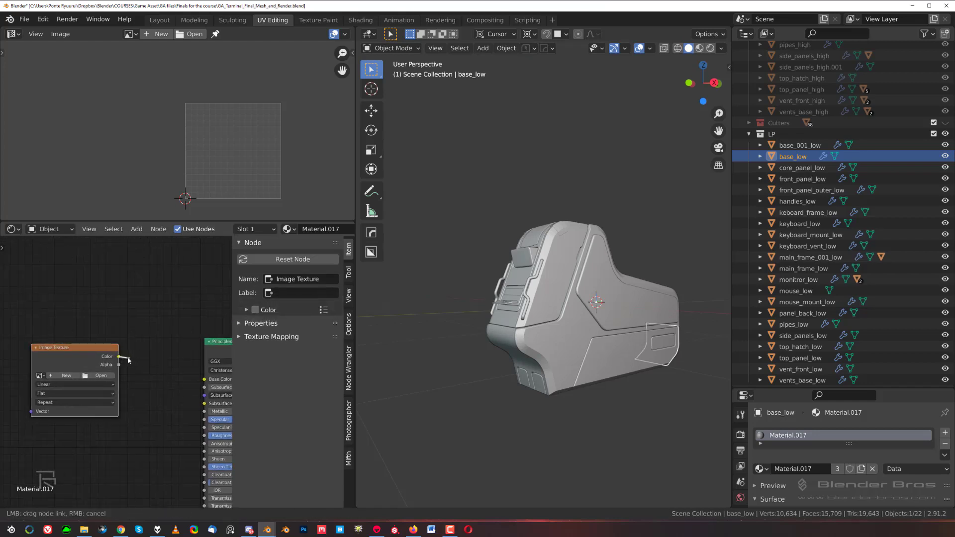
{"action": "left_click_drag", "start_coordinate": [119, 356], "coordinate": [206, 380]}
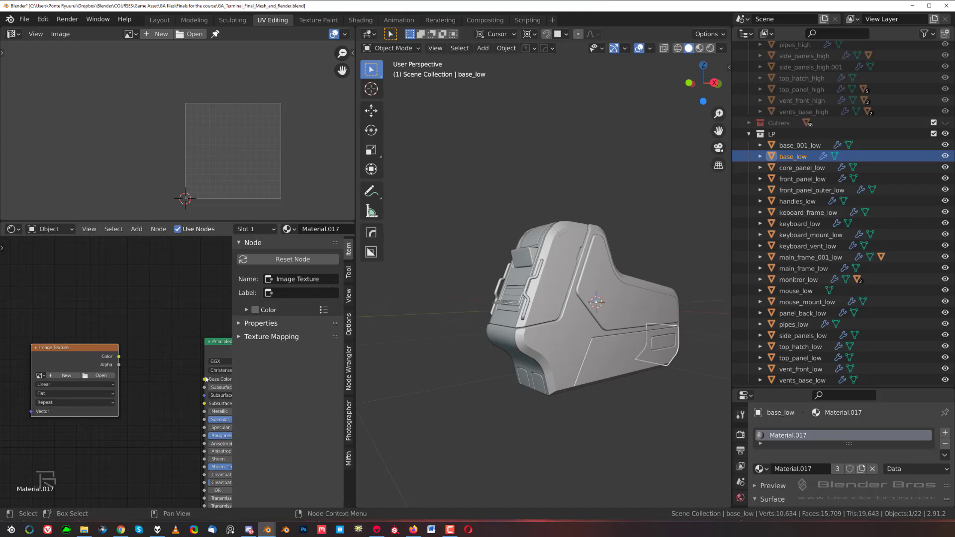
{"action": "left_click", "coordinate": [42, 377]}
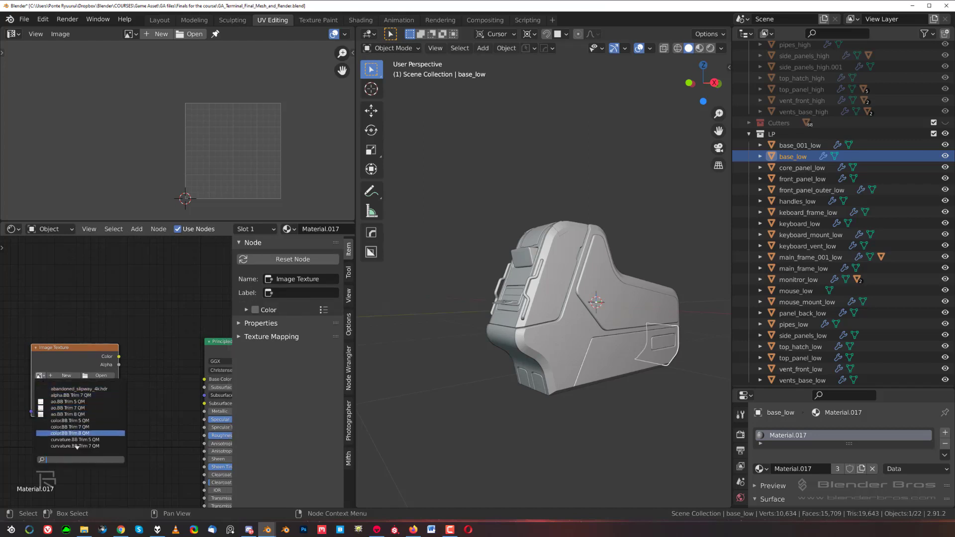
{"action": "scroll", "coordinate": [77, 447], "scroll_direction": "down", "scroll_amount": 5}
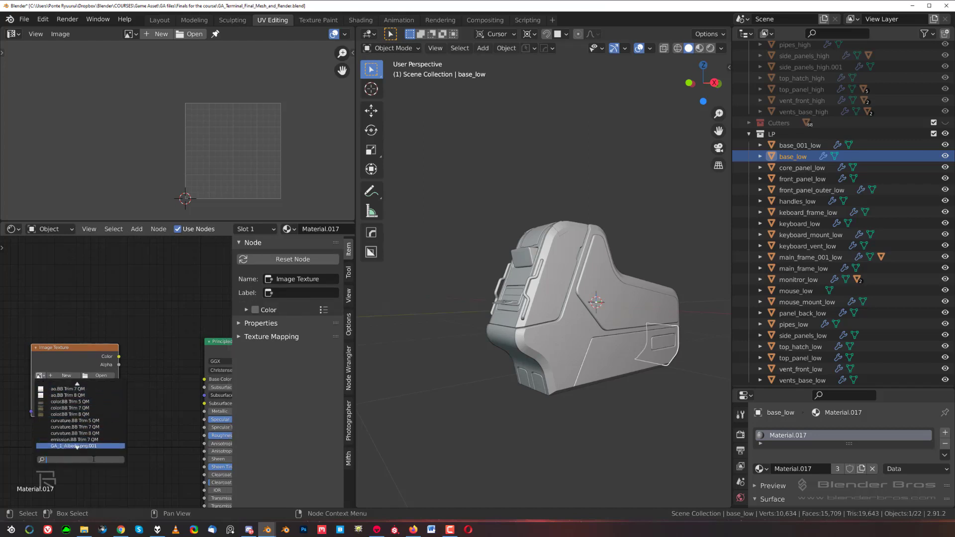
{"action": "scroll", "coordinate": [77, 447], "scroll_direction": "down", "scroll_amount": 4}
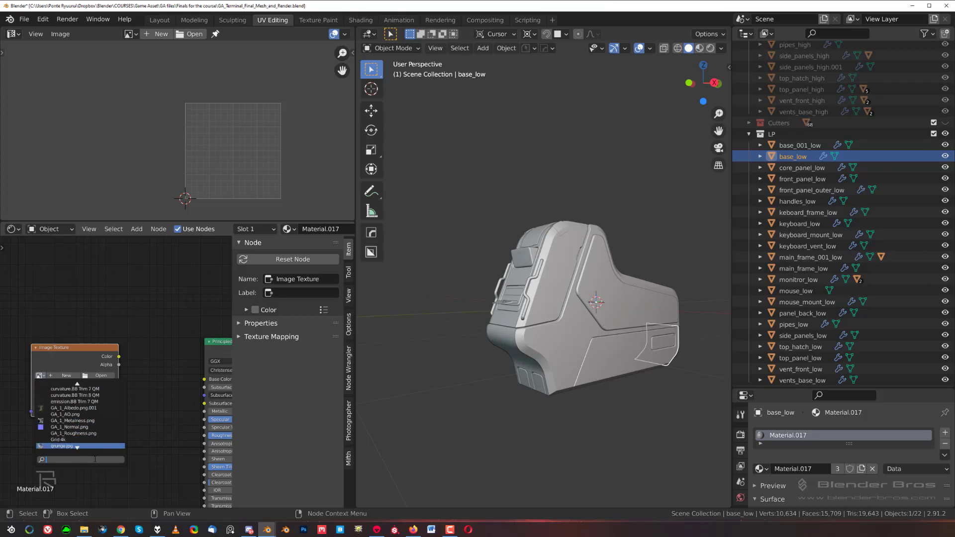
{"action": "left_click", "coordinate": [95, 438]}
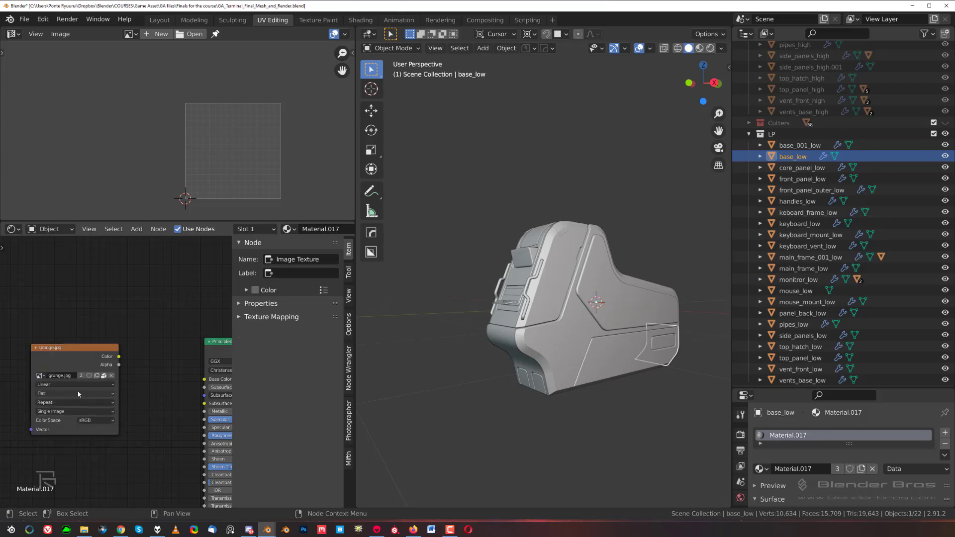
Step: Assign the Grid 4k image to the Image Texture node
{"action": "left_click", "coordinate": [39, 375]}
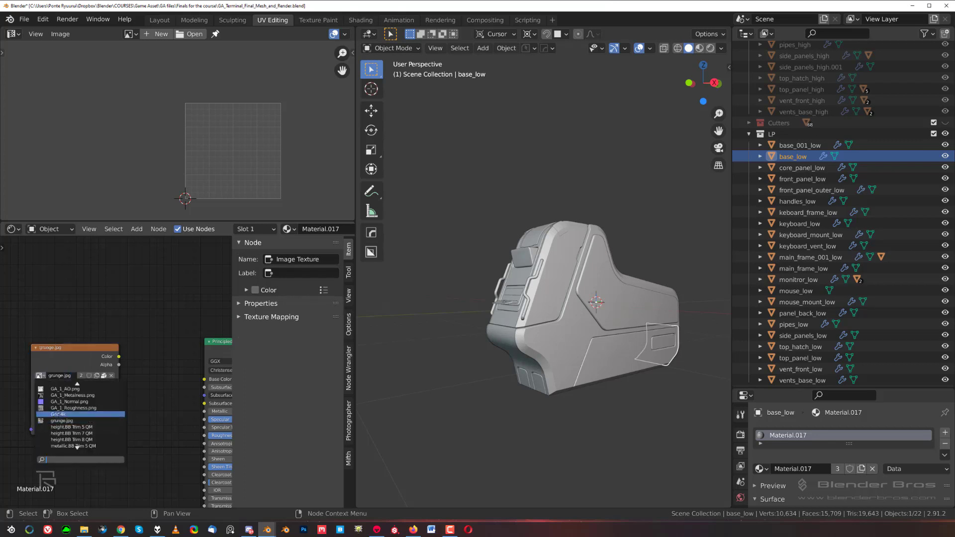
{"action": "scroll", "coordinate": [84, 438], "scroll_direction": "down", "scroll_amount": 4}
{"action": "scroll", "coordinate": [72, 402], "scroll_direction": "up", "scroll_amount": 8}
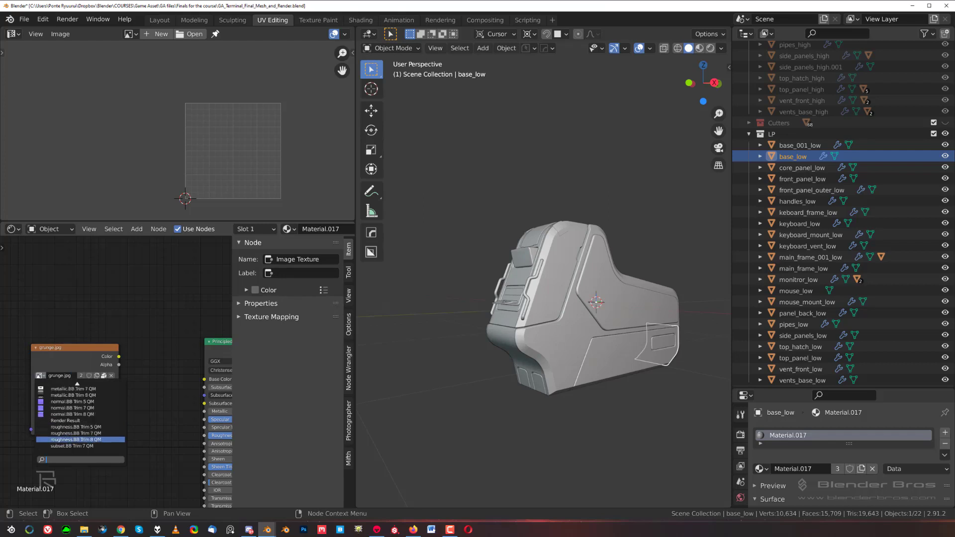
{"action": "left_click", "coordinate": [72, 402]}
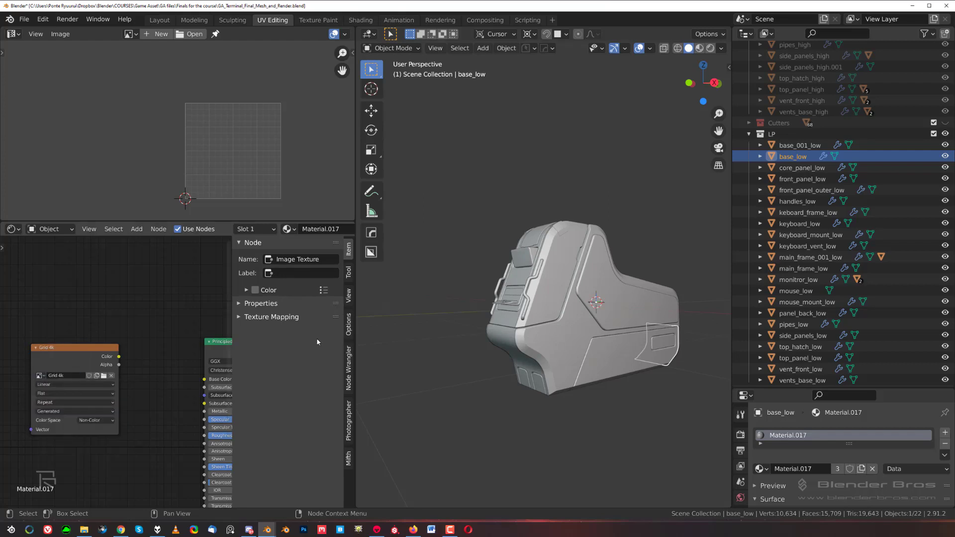
Step: Show the model in Material Preview shading and link the Grid 4k texture's Color output to the Principled BSDF's Base Color
{"action": "left_click", "coordinate": [699, 48]}
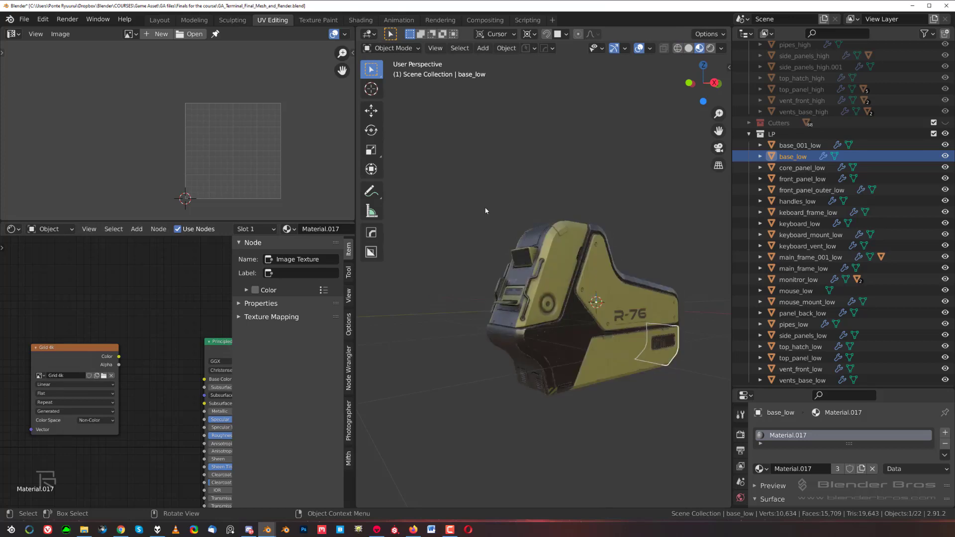
{"action": "scroll", "coordinate": [588, 269], "scroll_direction": "up", "scroll_amount": 4}
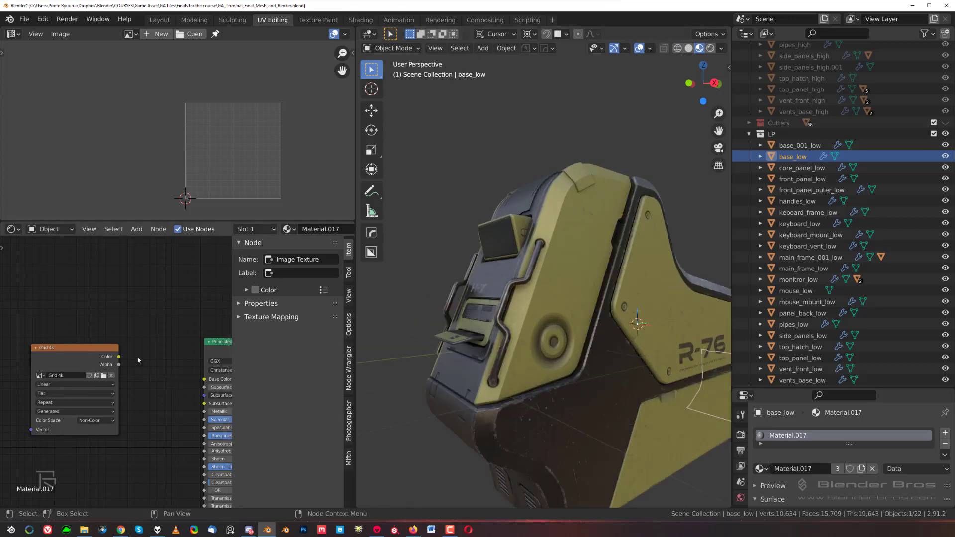
{"action": "left_click_drag", "start_coordinate": [119, 359], "coordinate": [204, 380]}
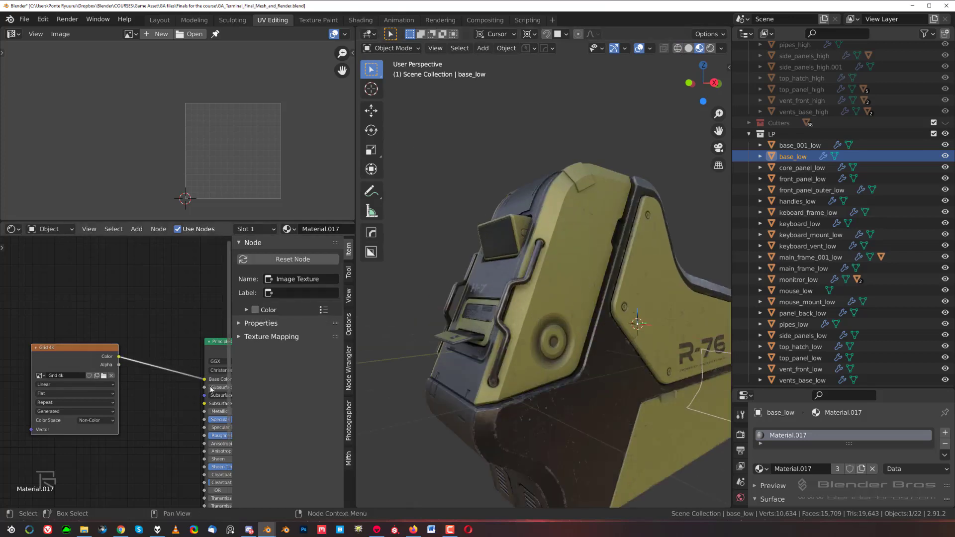
Step: Select the side_panels_low object and cut all texture links running into its material's Principled BSDF node
{"action": "scroll", "coordinate": [161, 384], "scroll_direction": "down", "scroll_amount": 2}
{"action": "scroll", "coordinate": [160, 384], "scroll_direction": "down", "scroll_amount": 2}
{"action": "scroll", "coordinate": [872, 148], "scroll_direction": "up", "scroll_amount": 10}
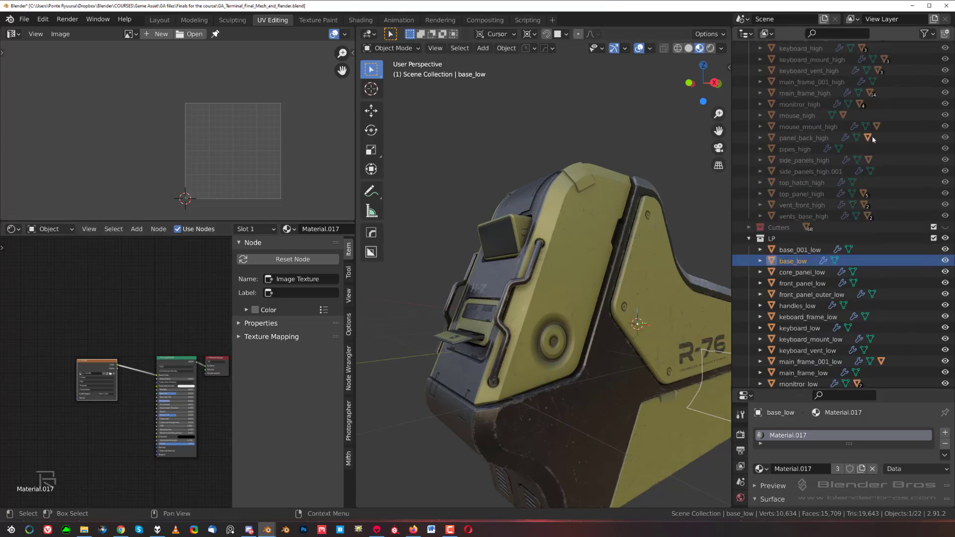
{"action": "left_click", "coordinate": [642, 307]}
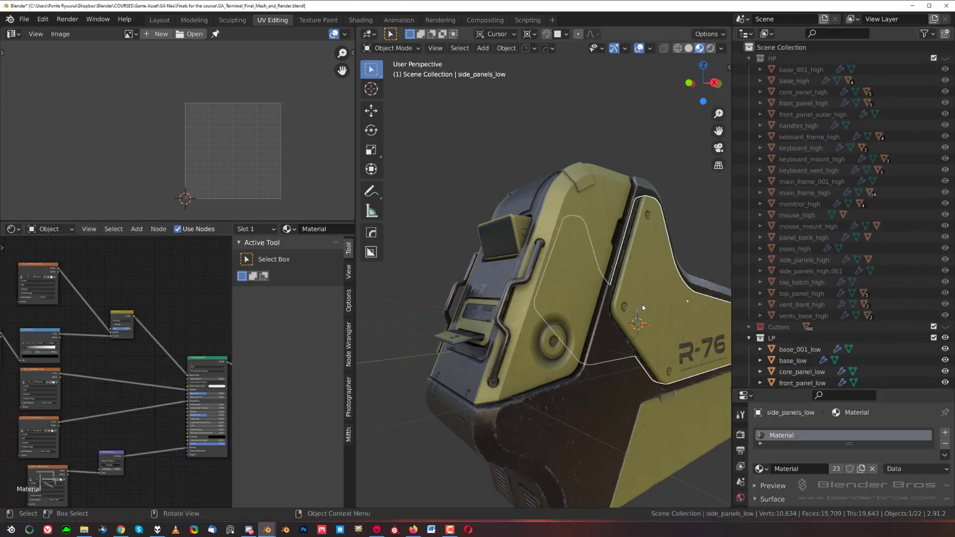
{"action": "scroll", "coordinate": [641, 312], "scroll_direction": "down", "scroll_amount": 6}
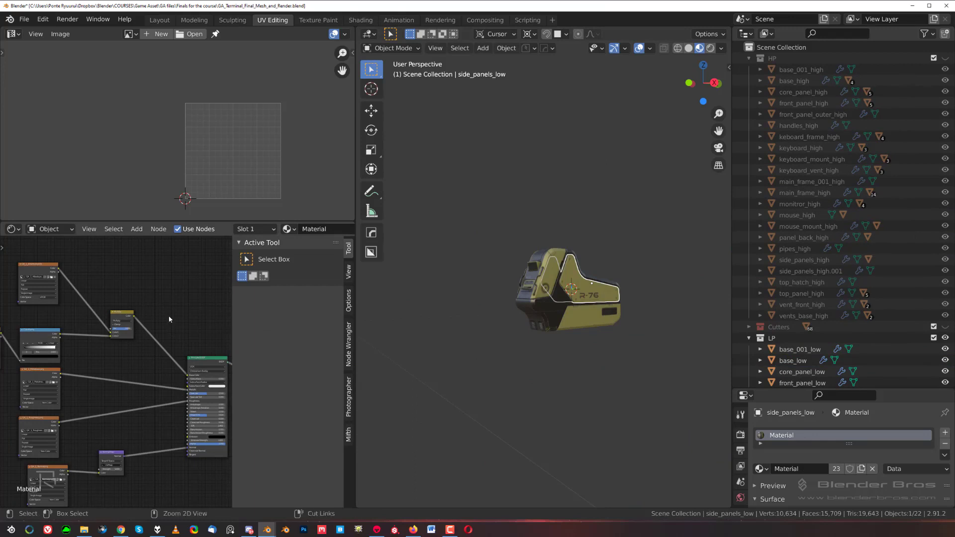
{"action": "right_click_drag", "start_coordinate": [168, 470], "coordinate": [169, 469], "text": "ctrl"}
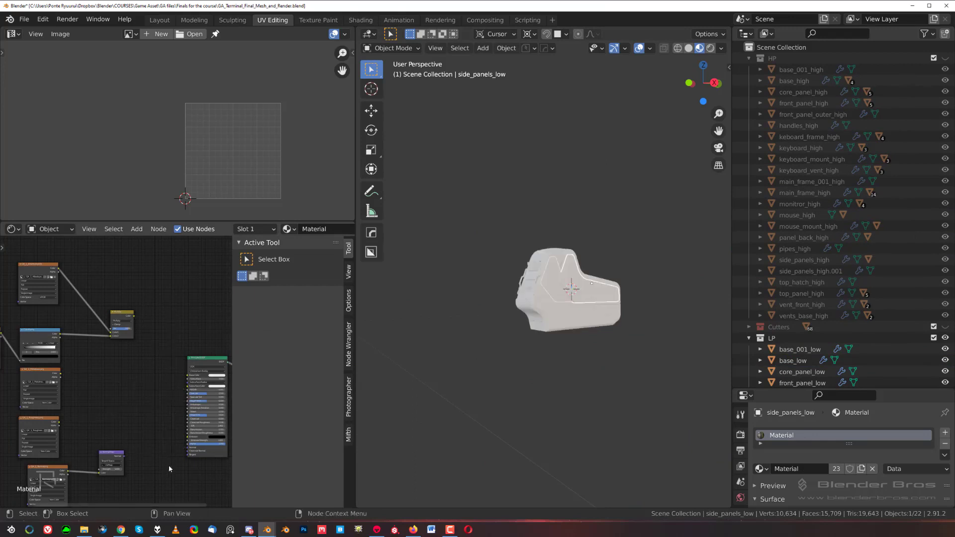
Step: Make base_low the active object and select all the other visible low-poly objects
{"action": "scroll", "coordinate": [538, 301], "scroll_direction": "up", "scroll_amount": 4}
{"action": "mouse_move", "coordinate": [621, 298]}
{"action": "middle_mouse_down"}
{"action": "mouse_move", "coordinate": [527, 300]}
{"action": "mouse_move", "coordinate": [360, 271]}
{"action": "middle_mouse_up"}
{"action": "scroll", "coordinate": [672, 269], "scroll_direction": "up", "scroll_amount": 2}
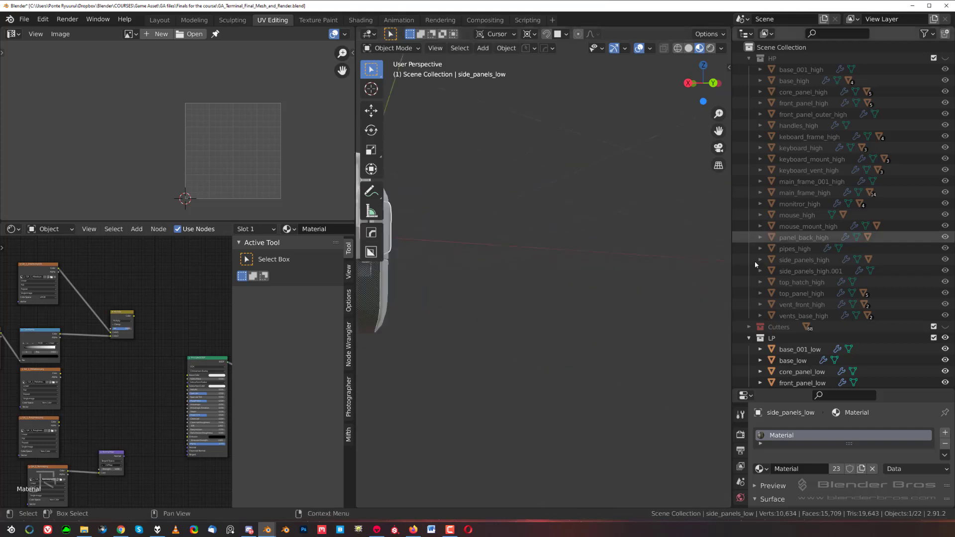
{"action": "middle_click_drag", "start_coordinate": [638, 282], "coordinate": [726, 331], "text": "shift"}
{"action": "left_click", "coordinate": [543, 347]}
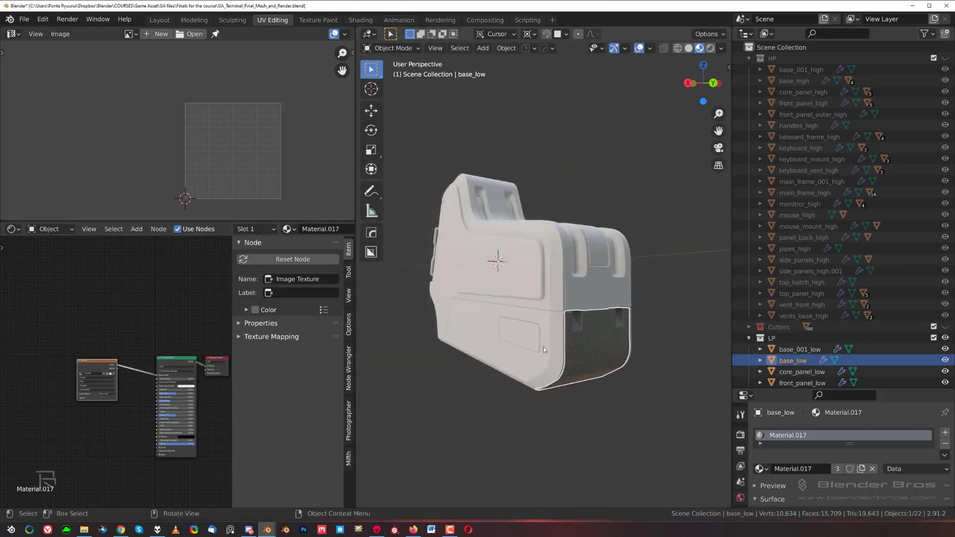
{"action": "middle_click_drag", "start_coordinate": [543, 347], "coordinate": [592, 304]}
{"action": "key", "text": "a"}
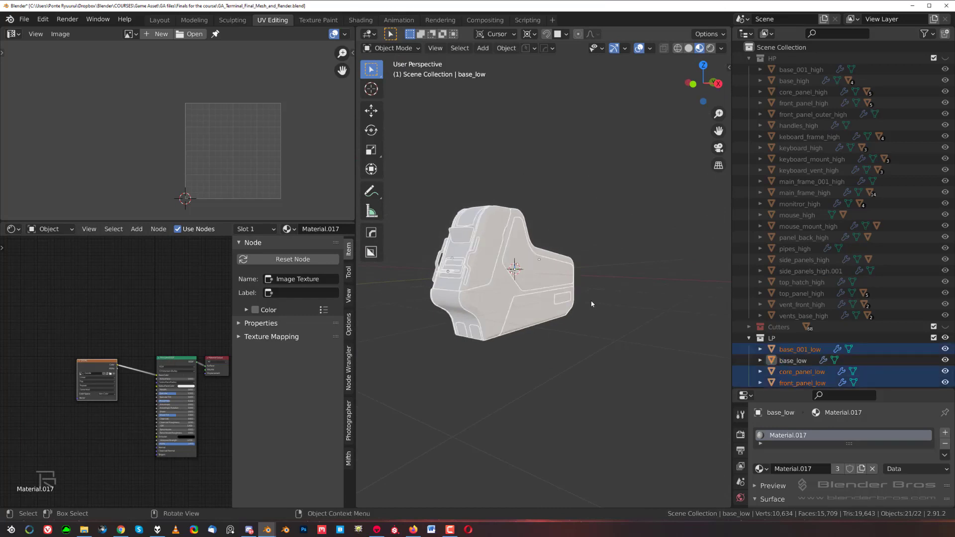
Step: Copy base_low's Material.017 with the Grid 4k texture to all the selected low-poly objects
{"action": "scroll", "coordinate": [847, 308], "scroll_direction": "down", "scroll_amount": 2}
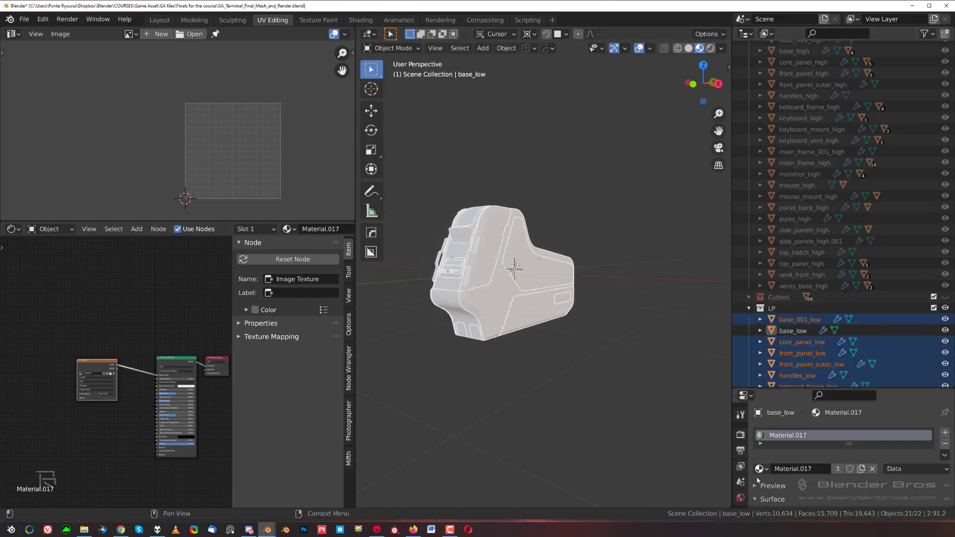
{"action": "left_click", "coordinate": [741, 497]}
{"action": "scroll", "coordinate": [844, 368], "scroll_direction": "down", "scroll_amount": 8}
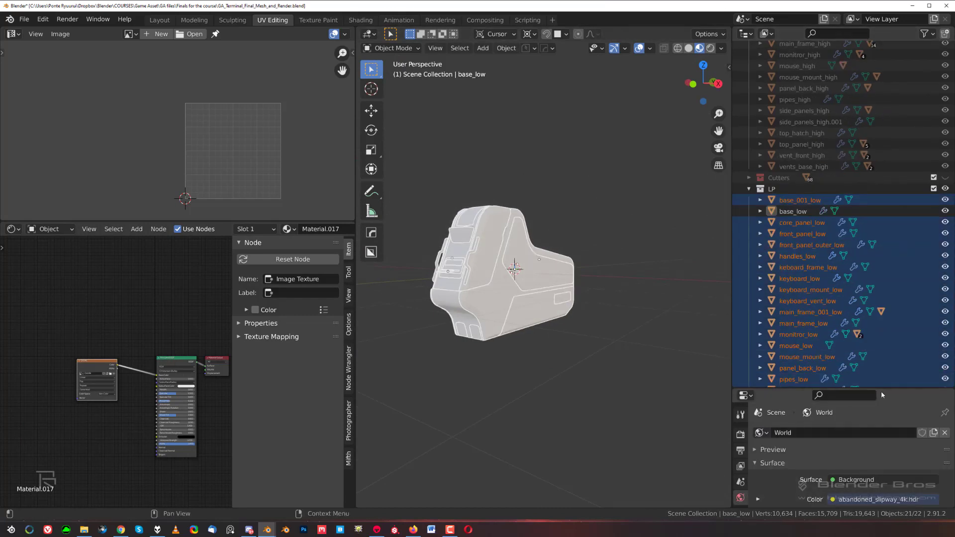
{"action": "left_click_drag", "start_coordinate": [881, 391], "coordinate": [883, 88]}
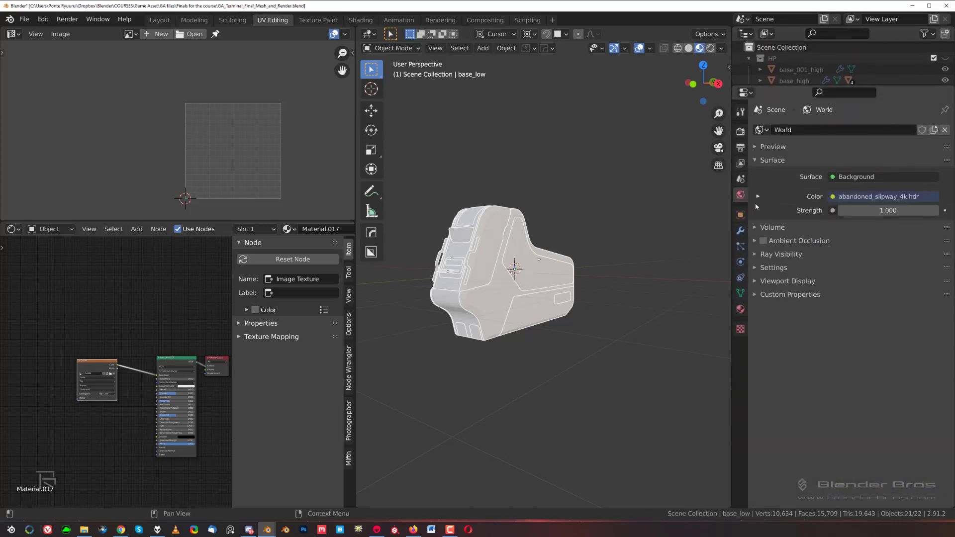
{"action": "left_click", "coordinate": [741, 309]}
{"action": "left_click", "coordinate": [945, 152]}
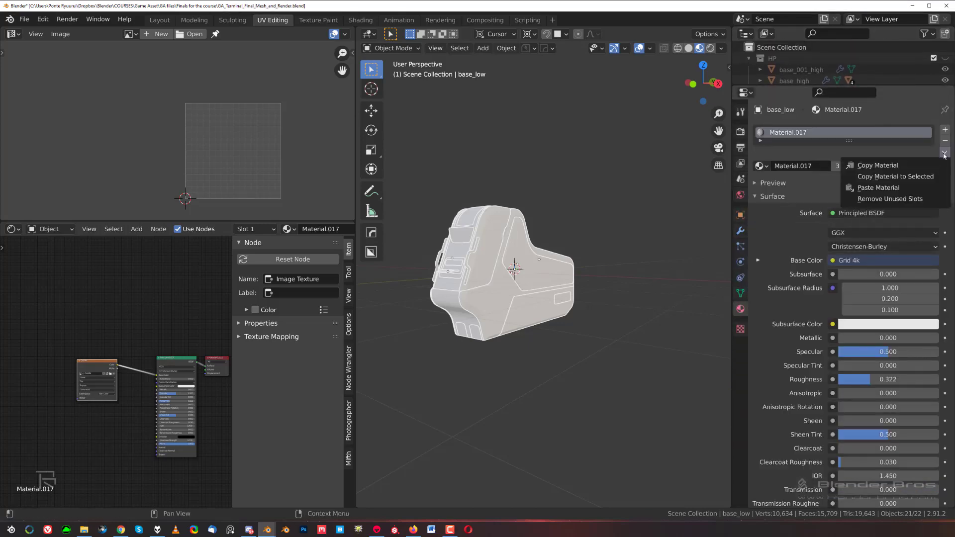
{"action": "left_click", "coordinate": [895, 176]}
Step: Select side_panels_low and get the texel density of its UV islands with Zen UV as the reference value
{"action": "scroll", "coordinate": [516, 271], "scroll_direction": "up", "scroll_amount": 6}
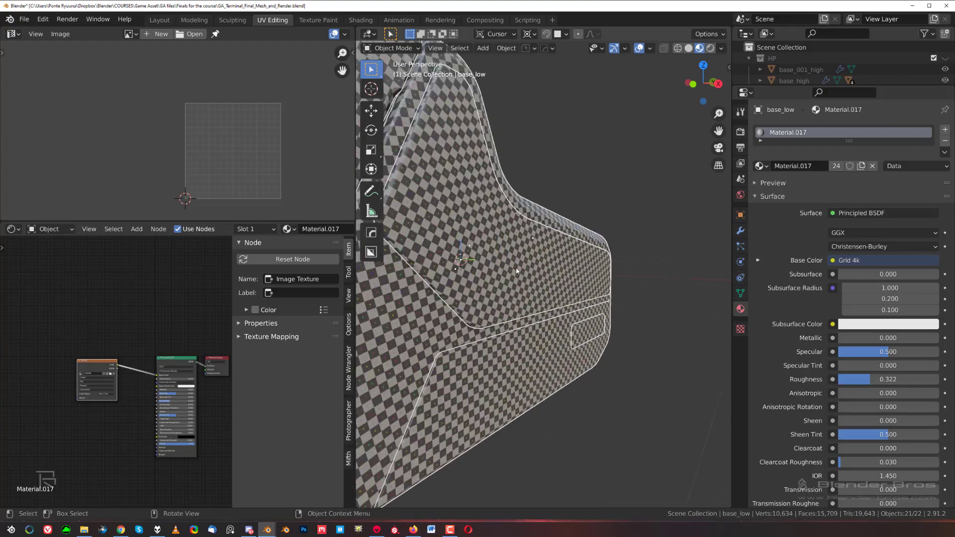
{"action": "middle_click_drag", "start_coordinate": [516, 271], "coordinate": [610, 333], "text": "shift"}
{"action": "scroll", "coordinate": [610, 333], "scroll_direction": "down", "scroll_amount": 4}
{"action": "middle_click_drag", "start_coordinate": [523, 276], "coordinate": [544, 371]}
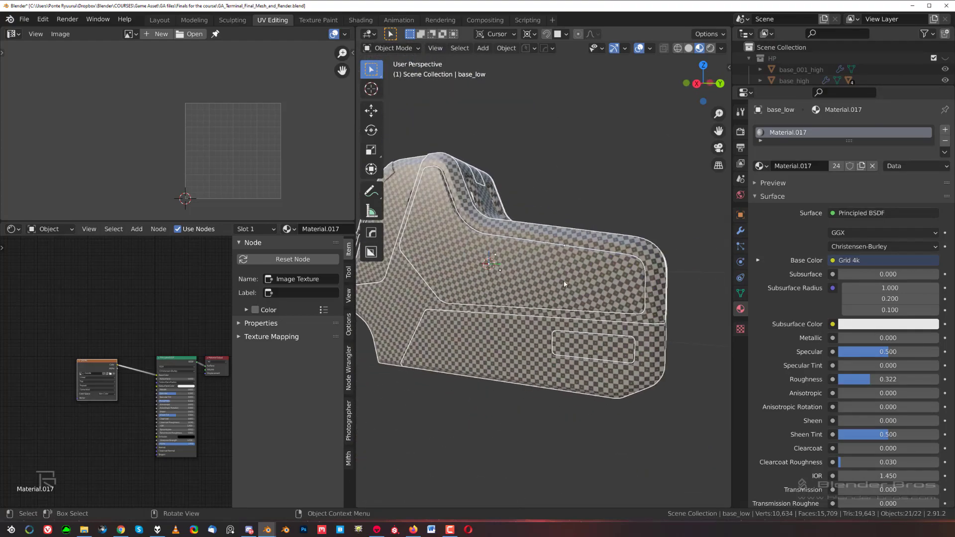
{"action": "left_click", "coordinate": [545, 371]}
{"action": "key", "text": "n"}
{"action": "left_click", "coordinate": [725, 433]}
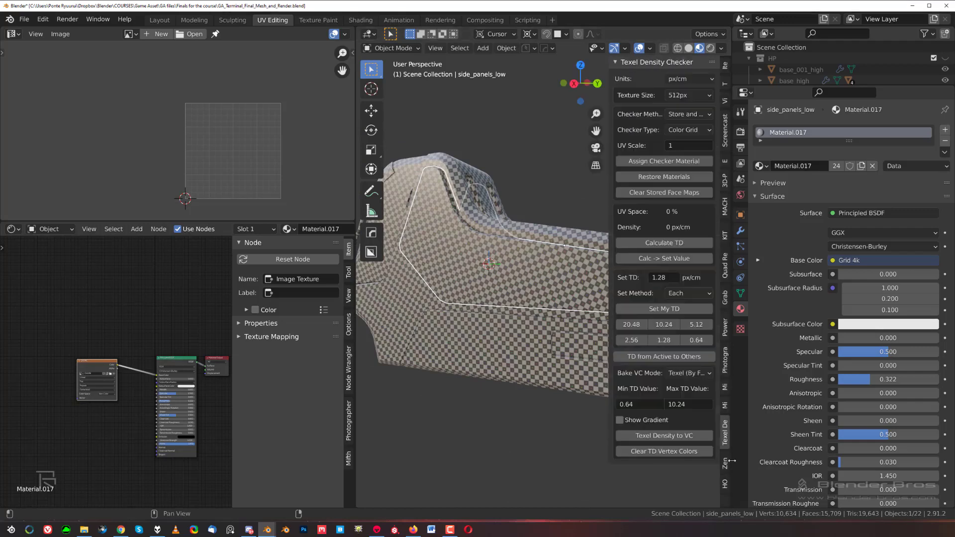
{"action": "left_click", "coordinate": [726, 463]}
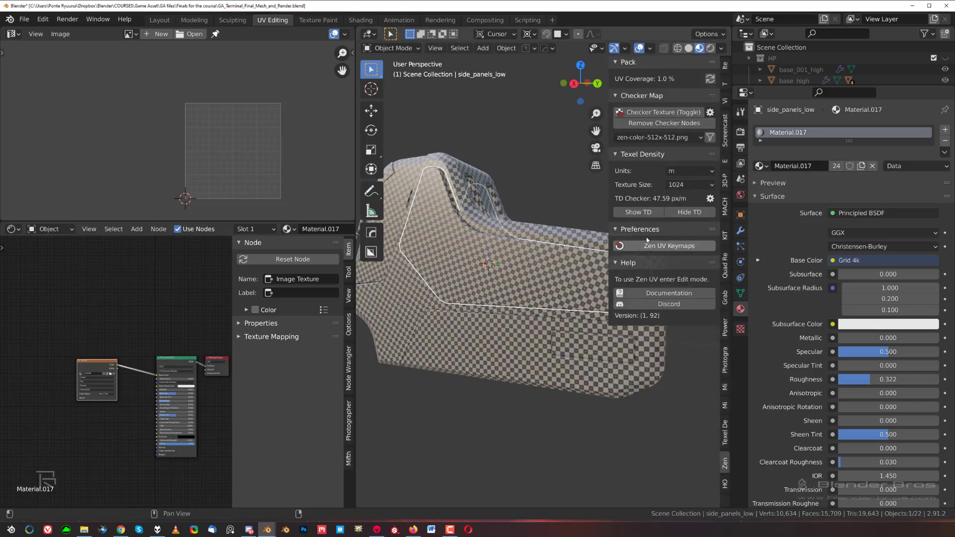
{"action": "key", "text": "Tab"}
{"action": "scroll", "coordinate": [637, 397], "scroll_direction": "down", "scroll_amount": 5}
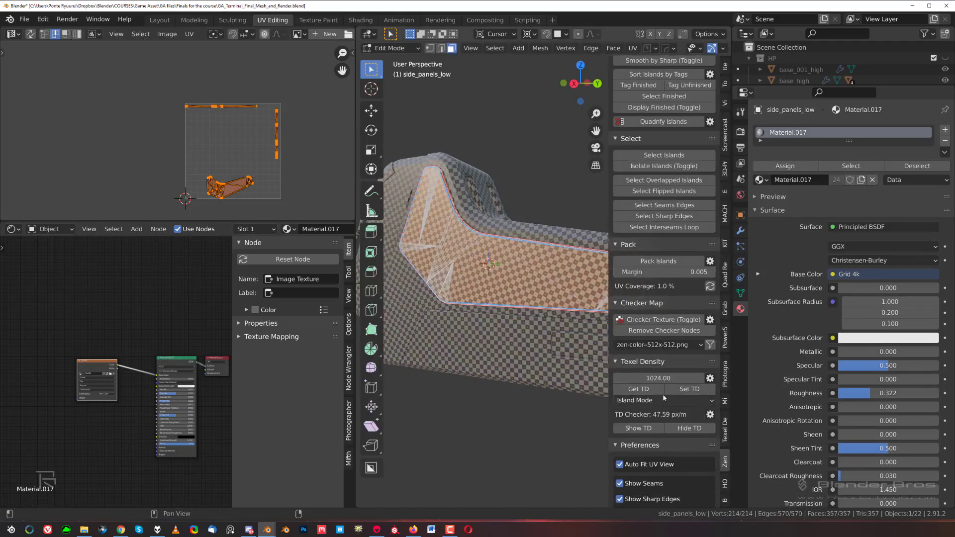
Step: Set the texel density of all base_low's UV islands to 187.00 with Zen UV
{"action": "middle_click_drag", "start_coordinate": [522, 323], "coordinate": [460, 343]}
{"action": "key", "text": "Tab"}
{"action": "left_click", "coordinate": [460, 343]}
{"action": "key", "text": "Tab"}
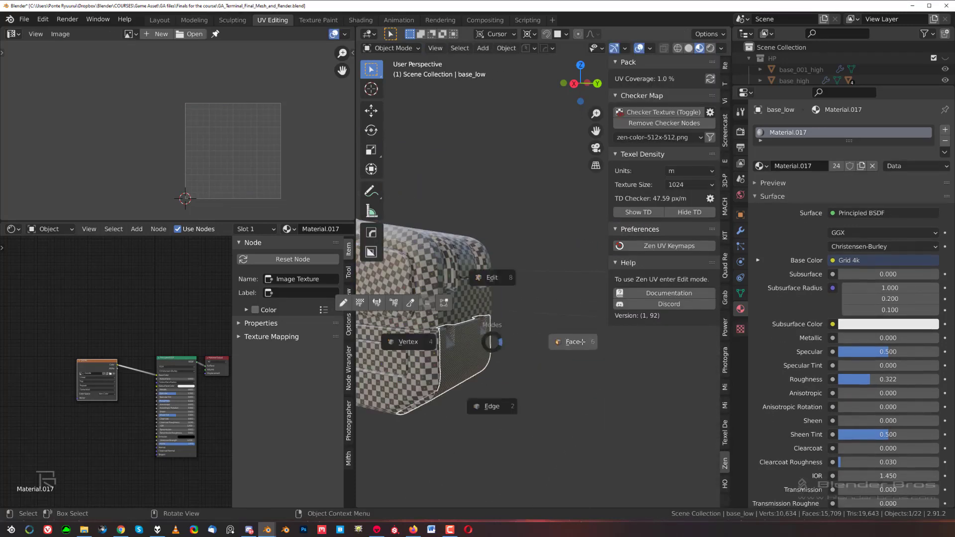
{"action": "scroll", "coordinate": [674, 418], "scroll_direction": "down", "scroll_amount": 4}
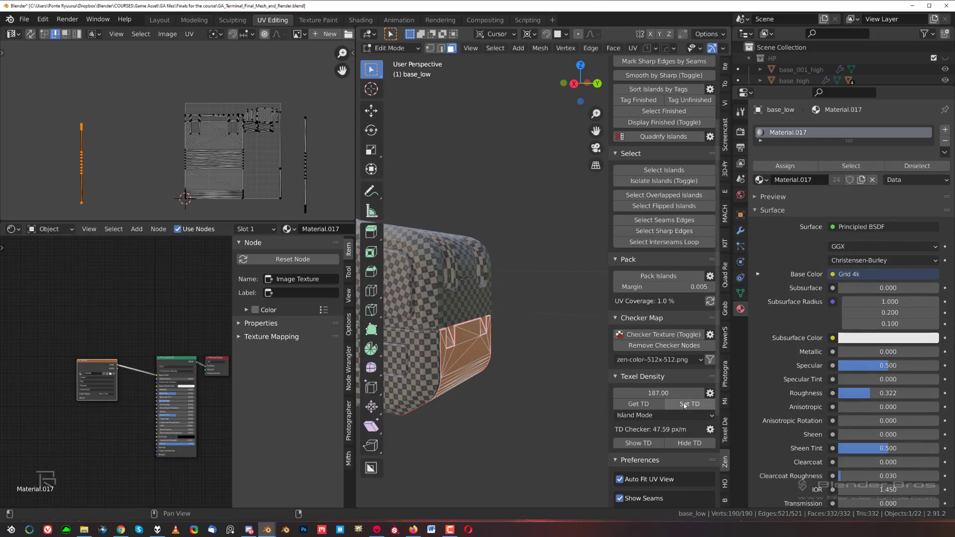
{"action": "left_click", "coordinate": [689, 404]}
{"action": "middle_click_drag", "start_coordinate": [507, 393], "coordinate": [493, 388]}
{"action": "scroll", "coordinate": [432, 312], "scroll_direction": "down", "scroll_amount": 3}
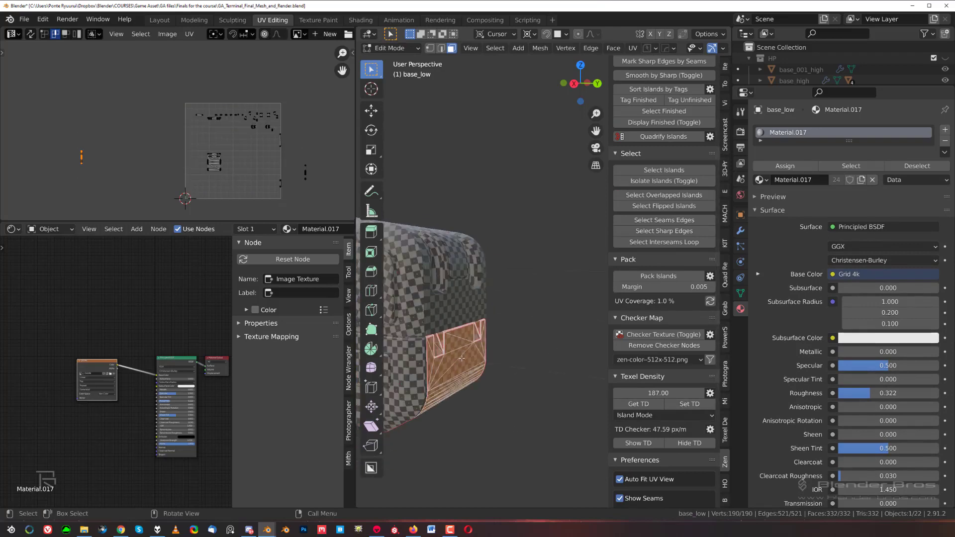
Step: Select all the visible low-poly objects and edit them together with their whole meshes selected
{"action": "key", "text": "Tab"}
{"action": "key", "text": "a"}
{"action": "scroll", "coordinate": [453, 319], "scroll_direction": "down", "scroll_amount": 3}
{"action": "scroll", "coordinate": [454, 320], "scroll_direction": "down", "scroll_amount": 2}
{"action": "middle_click_drag", "start_coordinate": [454, 319], "coordinate": [545, 332]}
{"action": "key", "text": "Tab"}
{"action": "scroll", "coordinate": [507, 312], "scroll_direction": "up", "scroll_amount": 3}
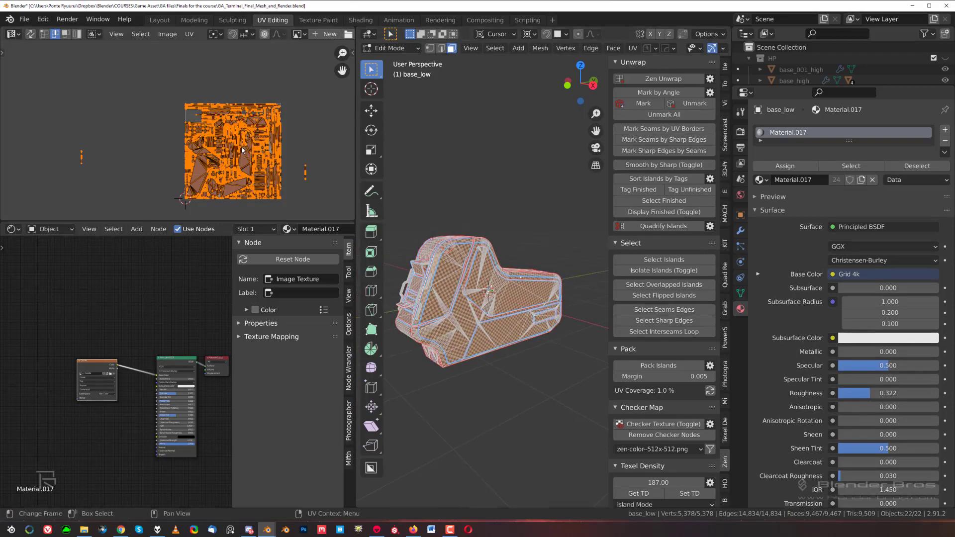
Step: Enlarge the UV editor, pack all UV islands with UVPackmaster2 at a 0.005 margin, and return to Object Mode
{"action": "middle_click_drag", "start_coordinate": [242, 150], "coordinate": [227, 169]}
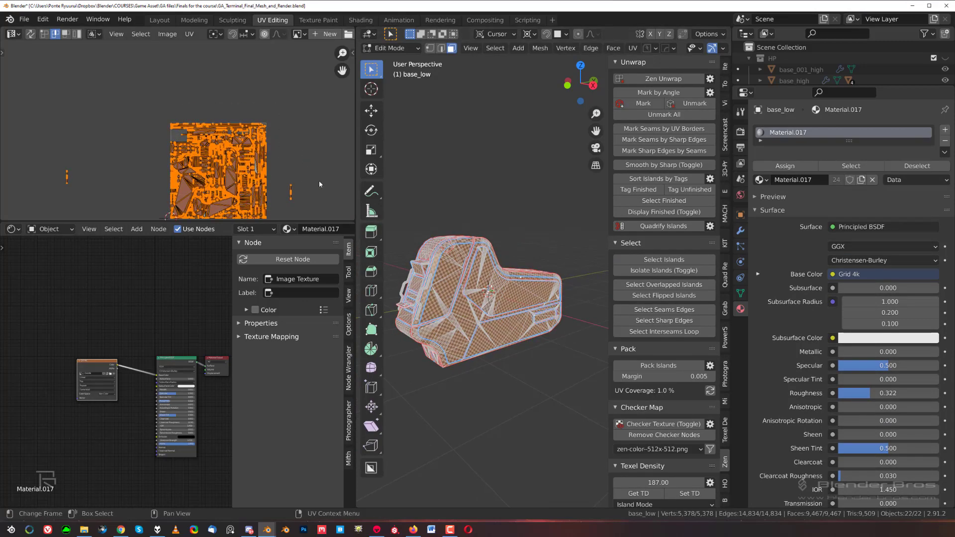
{"action": "left_click_drag", "start_coordinate": [348, 221], "coordinate": [335, 270]}
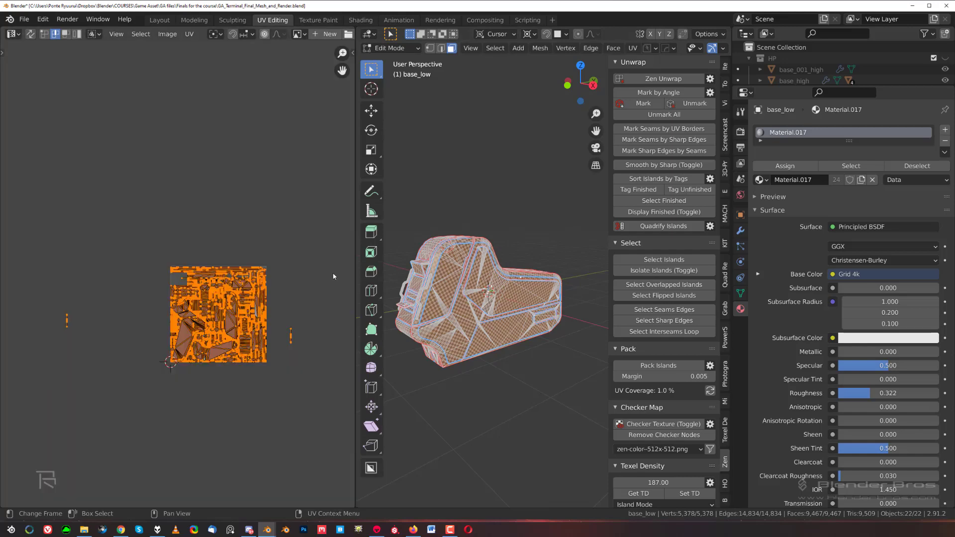
{"action": "key", "text": "n"}
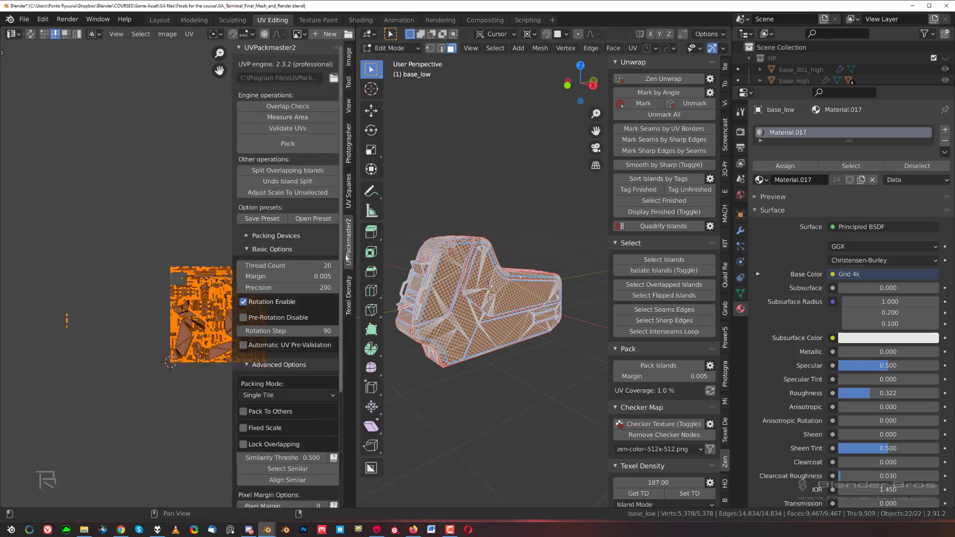
{"action": "left_click", "coordinate": [287, 143]}
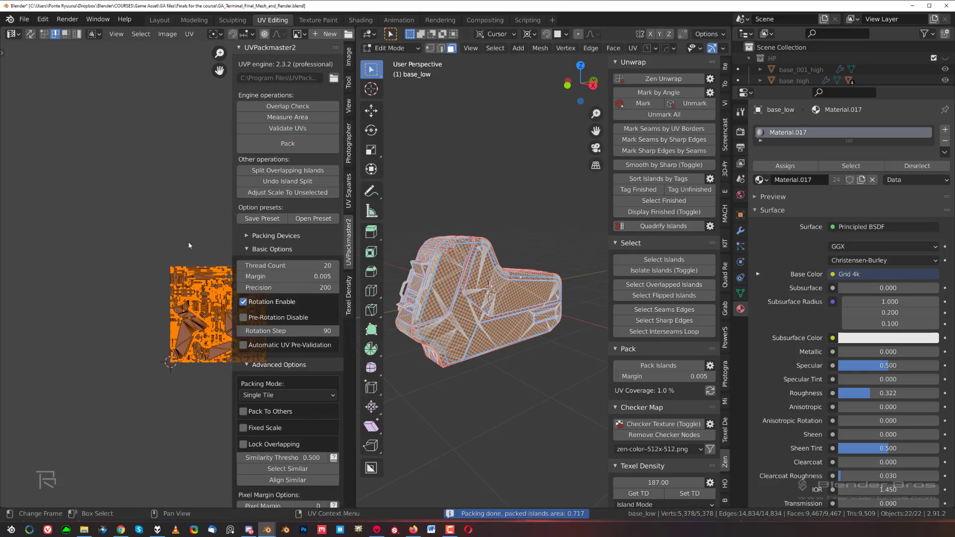
{"action": "mouse_move", "coordinate": [163, 249]}
{"action": "middle_mouse_down"}
{"action": "mouse_move", "coordinate": [55, 218]}
{"action": "mouse_move", "coordinate": [146, 246]}
{"action": "middle_mouse_up"}
{"action": "scroll", "coordinate": [55, 219], "scroll_direction": "up", "scroll_amount": 5}
{"action": "scroll", "coordinate": [147, 246], "scroll_direction": "down", "scroll_amount": 2}
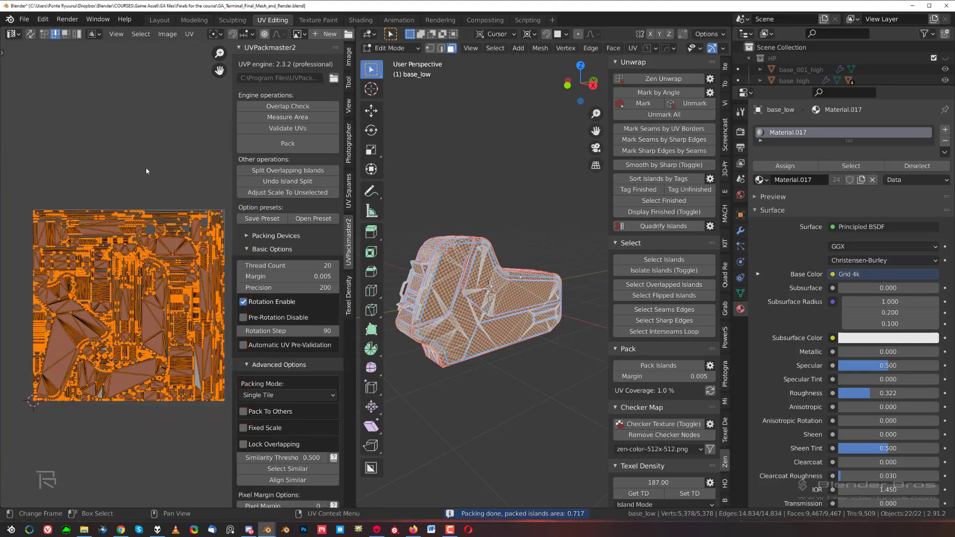
{"action": "left_click", "coordinate": [146, 168]}
{"action": "key", "text": "Tab"}
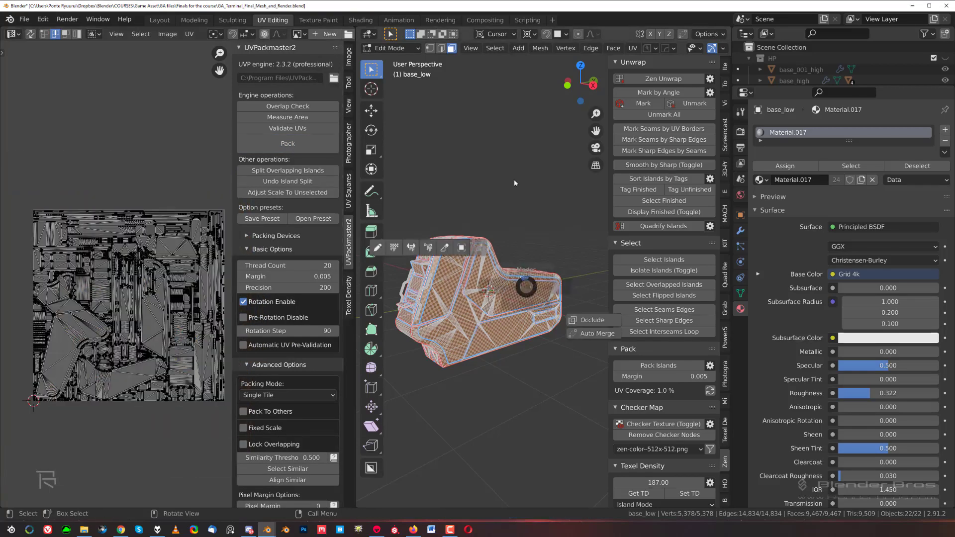
{"action": "left_click", "coordinate": [514, 182]}
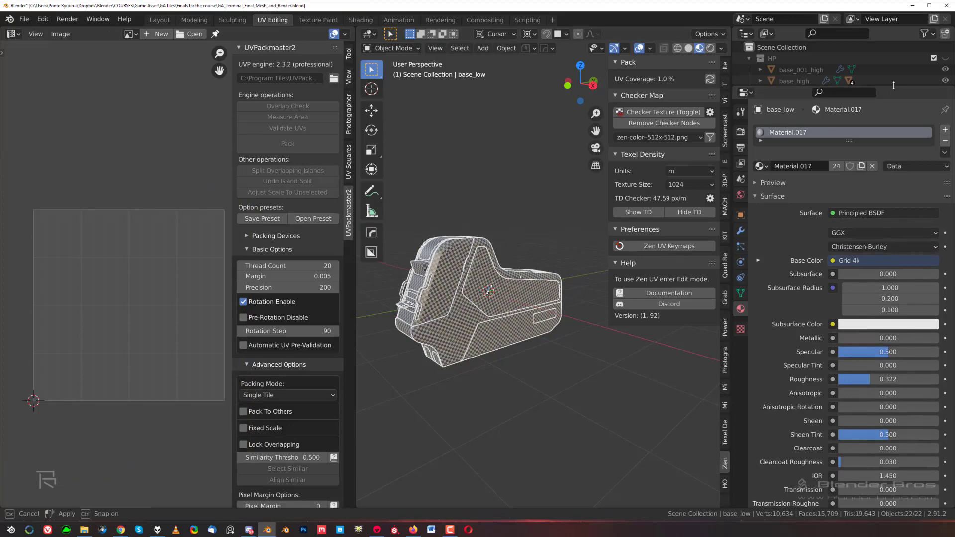
Step: Make the HP collection visible and select all the high-poly and low-poly objects
{"action": "left_click_drag", "start_coordinate": [894, 85], "coordinate": [888, 324]}
{"action": "left_click", "coordinate": [945, 59]}
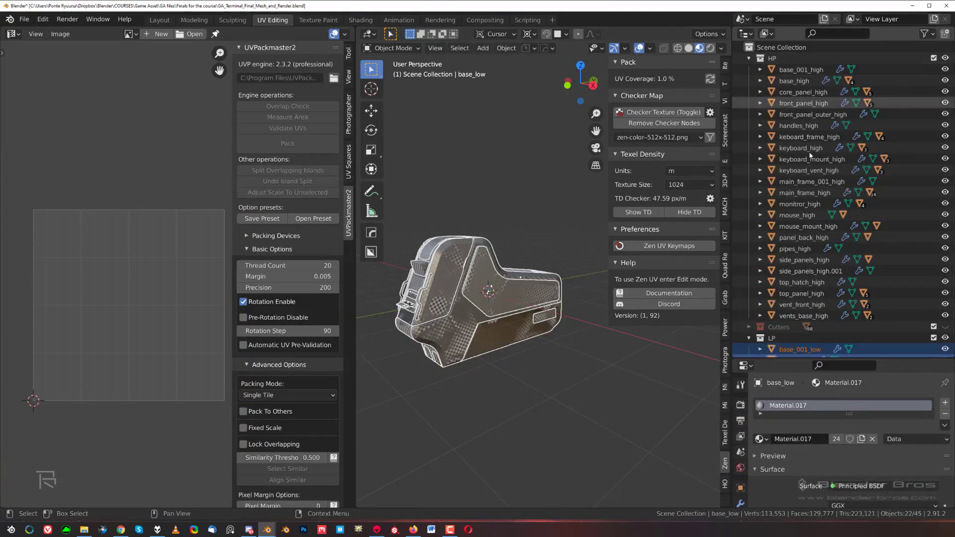
{"action": "middle_click_drag", "start_coordinate": [473, 273], "coordinate": [482, 268]}
{"action": "scroll", "coordinate": [817, 237], "scroll_direction": "down", "scroll_amount": 15}
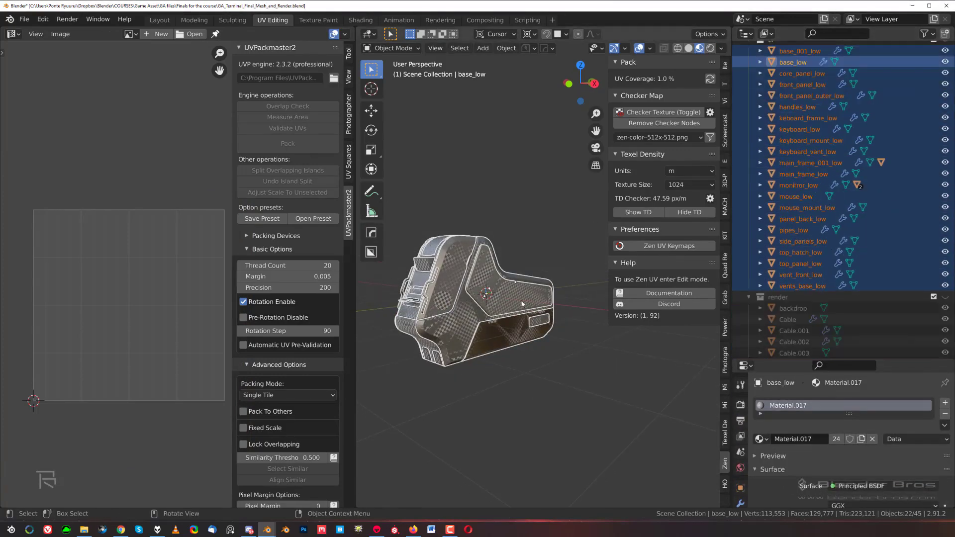
{"action": "key", "text": "a"}
{"action": "scroll", "coordinate": [521, 300], "scroll_direction": "up", "scroll_amount": 4}
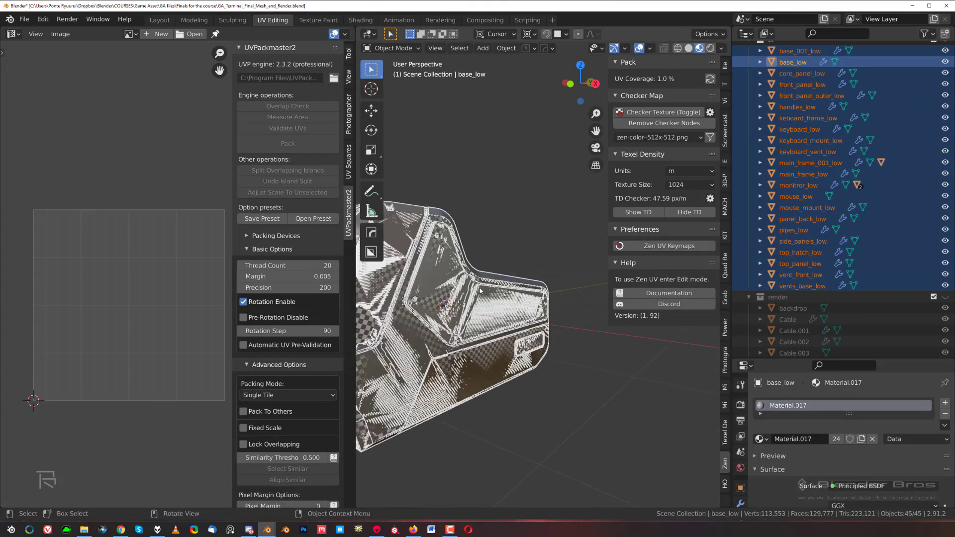
Step: Export the selected objects as an FBX file named GA_Terminal_Final_Mesh_and_Render_back fixed2.fbx
{"action": "key", "text": "ctrl+s"}
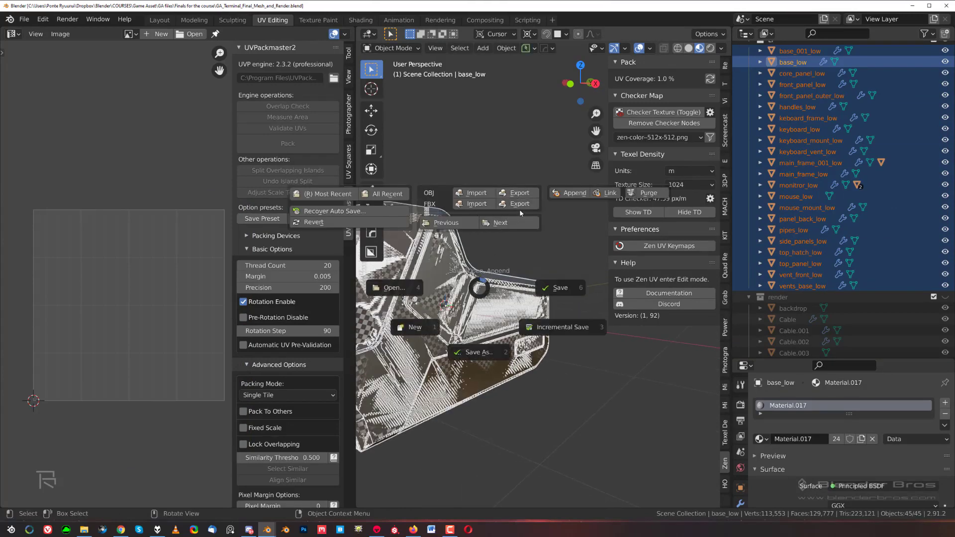
{"action": "left_click", "coordinate": [520, 204]}
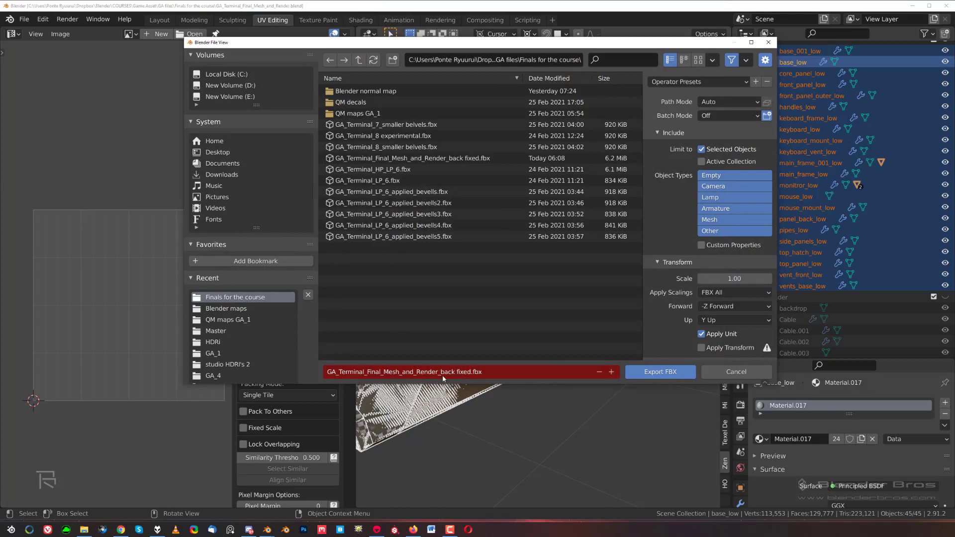
{"action": "left_click", "coordinate": [455, 373]}
{"action": "left_click", "coordinate": [471, 372]}
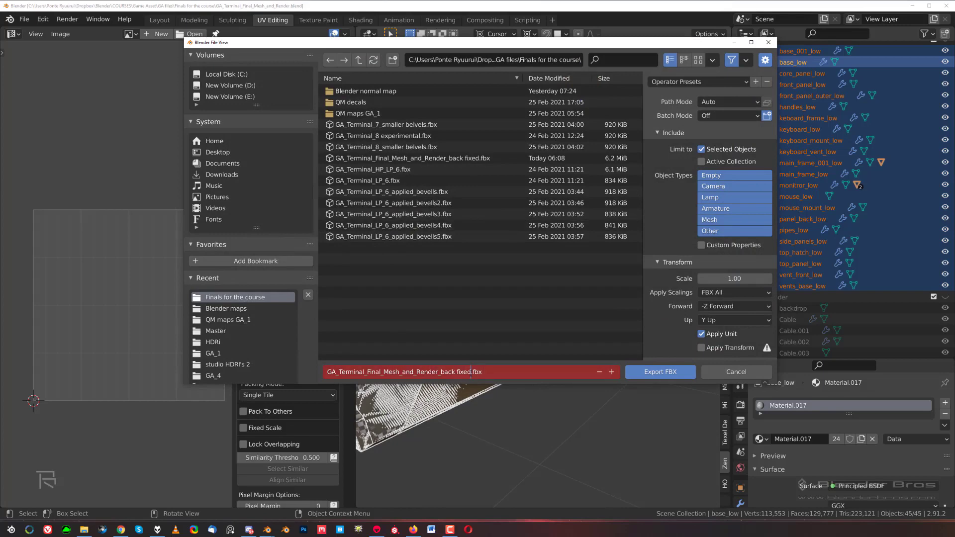
{"action": "type", "text": "2"}
{"action": "left_click", "coordinate": [641, 373]}
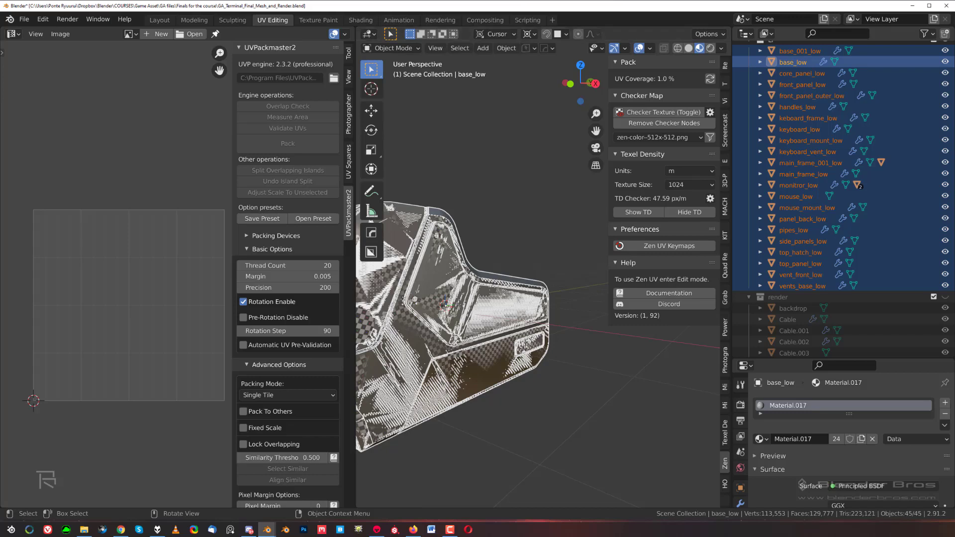
Step: Switch to Marmoset Toolbag, enlarge its window to fill the screen, and add a new bake project
{"action": "left_click_drag", "start_coordinate": [0, 9], "coordinate": [165, 5]}
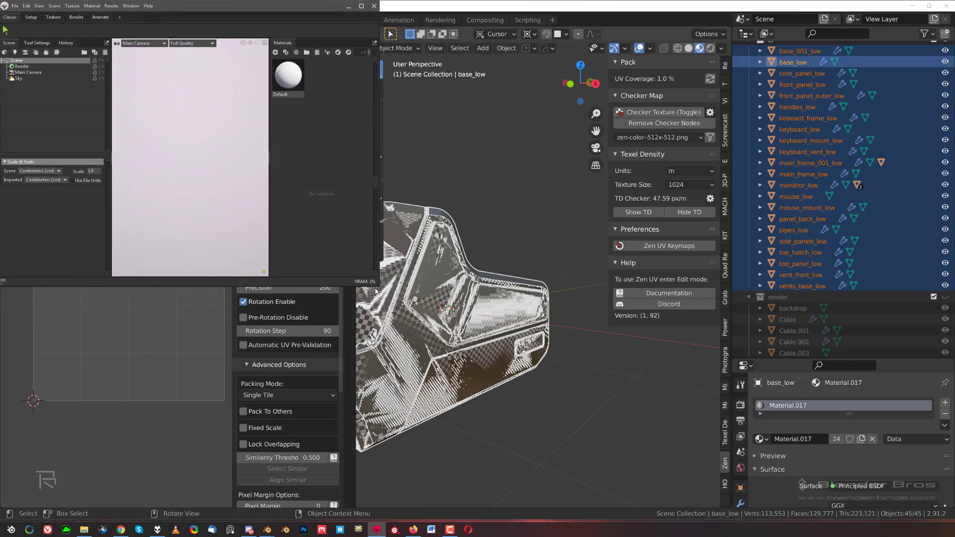
{"action": "left_click_drag", "start_coordinate": [380, 287], "coordinate": [947, 521]}
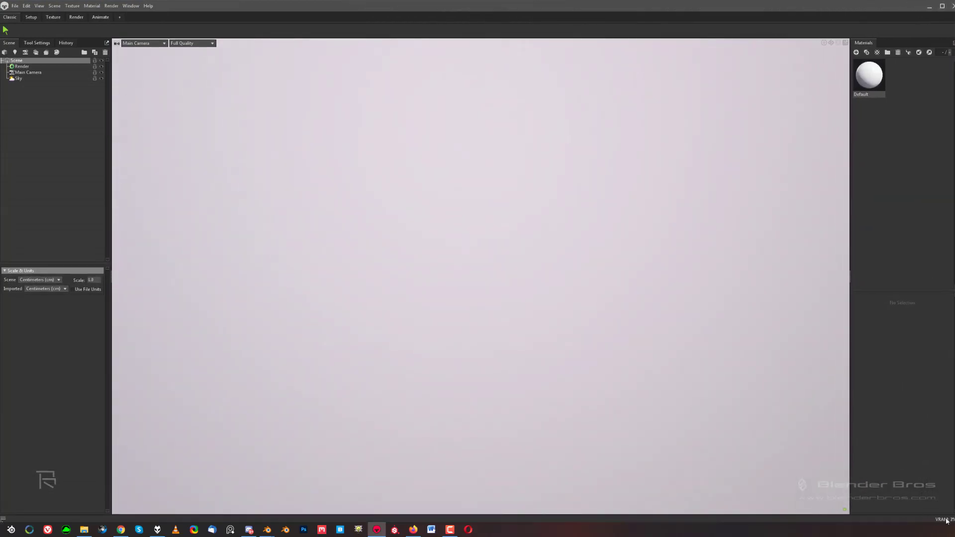
{"action": "left_click", "coordinate": [47, 53]}
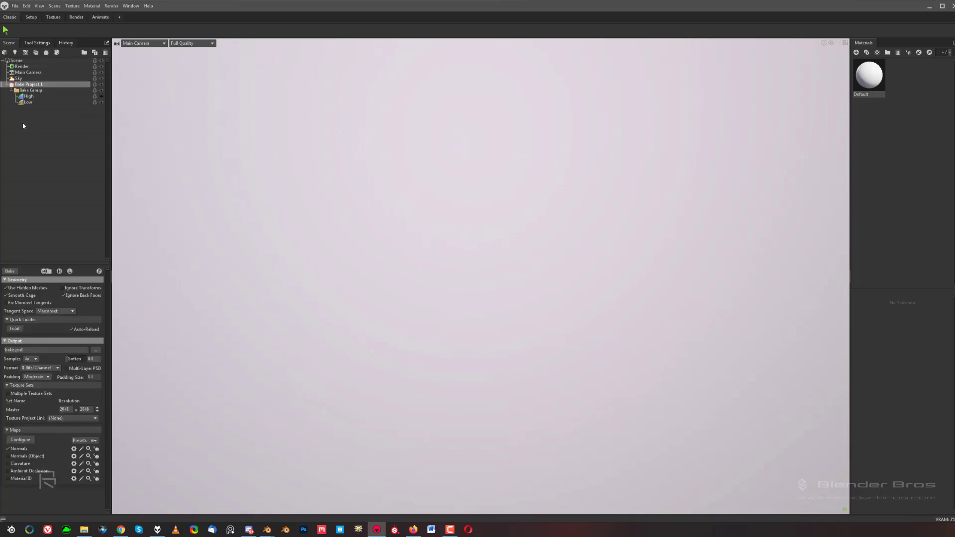
Step: Load GA_Terminal_Final_Mesh_and_Render_back fixed2.fbx into the bake project with the Quick Loader
{"action": "left_click", "coordinate": [13, 330]}
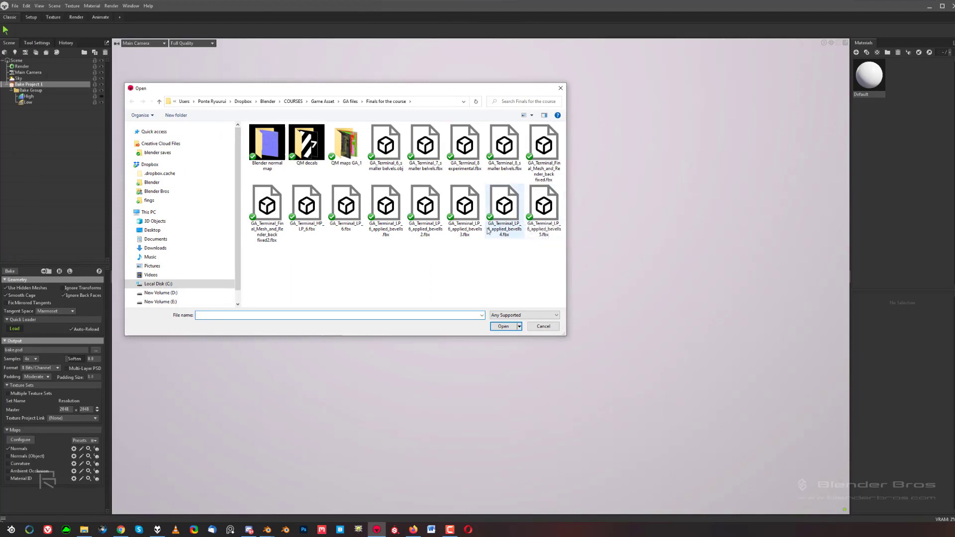
{"action": "left_click", "coordinate": [257, 209]}
{"action": "left_click", "coordinate": [504, 326]}
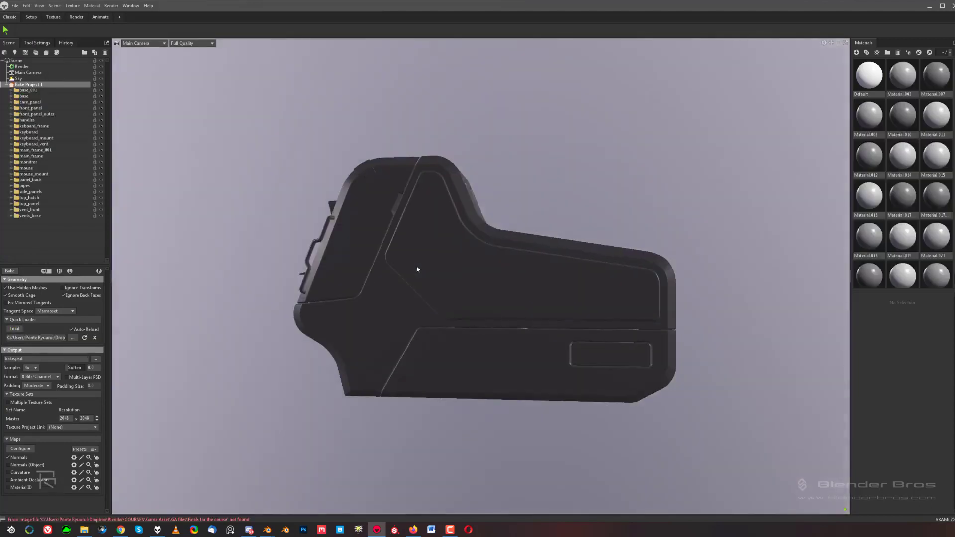
Step: Toggle the visibility of the high-poly and low-poly meshes and inspect the imported terminal from several sides
{"action": "left_click_drag", "start_coordinate": [416, 267], "coordinate": [481, 265]}
{"action": "left_click", "coordinate": [70, 272]}
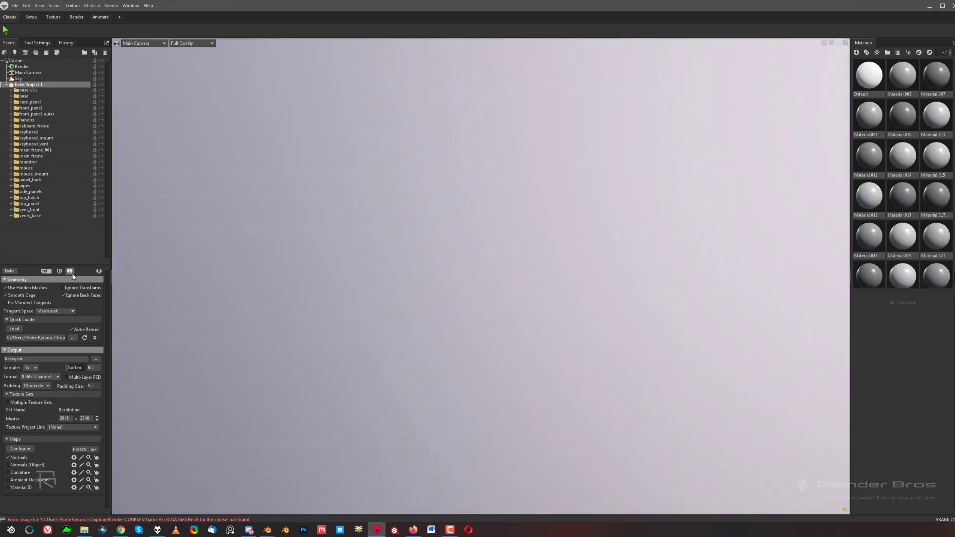
{"action": "left_click", "coordinate": [61, 274]}
{"action": "left_click", "coordinate": [61, 274]}
{"action": "left_click", "coordinate": [69, 273]}
{"action": "left_click_drag", "start_coordinate": [171, 287], "coordinate": [437, 351]}
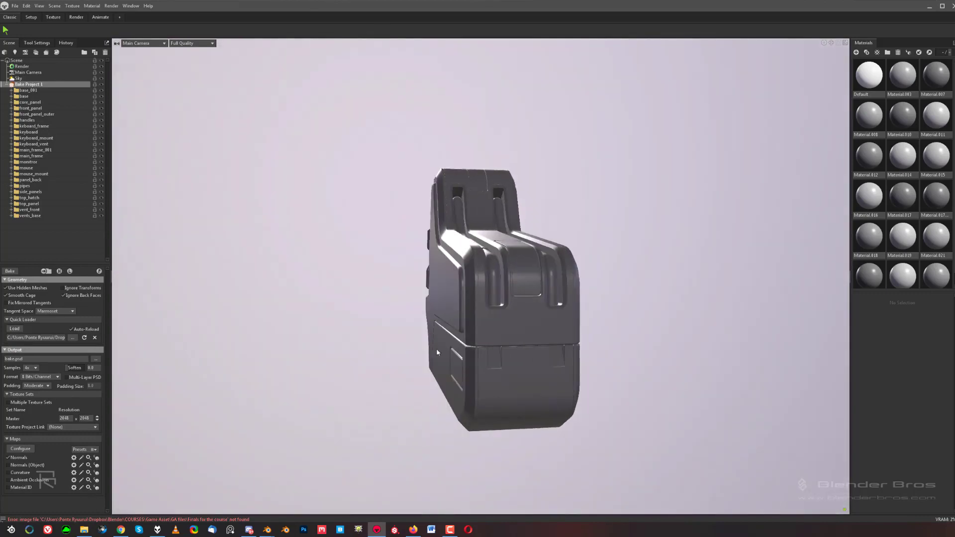
{"action": "left_click_drag", "start_coordinate": [415, 307], "coordinate": [552, 313]}
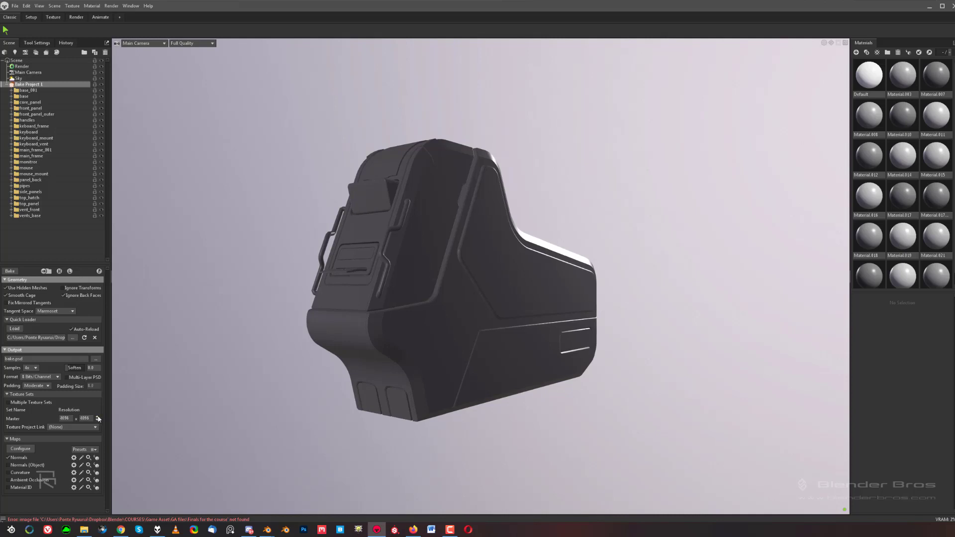
Step: Set the bake samples to 64x, enable the Ambient Occlusion map and start the bake
{"action": "left_click", "coordinate": [33, 369]}
{"action": "left_click", "coordinate": [33, 395]}
{"action": "left_click", "coordinate": [101, 271]}
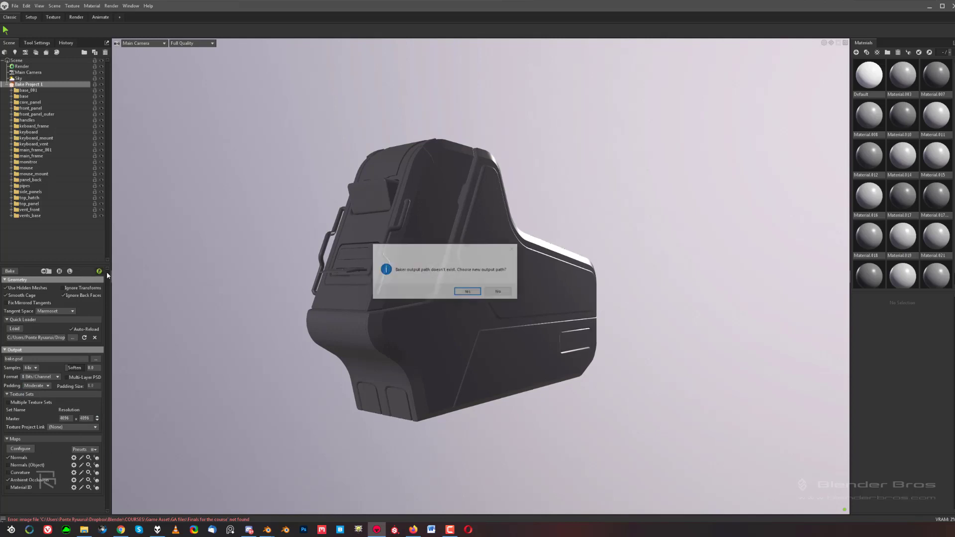
Step: Choose a new bake output path, saving as a Photoshop document named 1 in the mmtb folder on the Desktop
{"action": "left_click", "coordinate": [468, 292]}
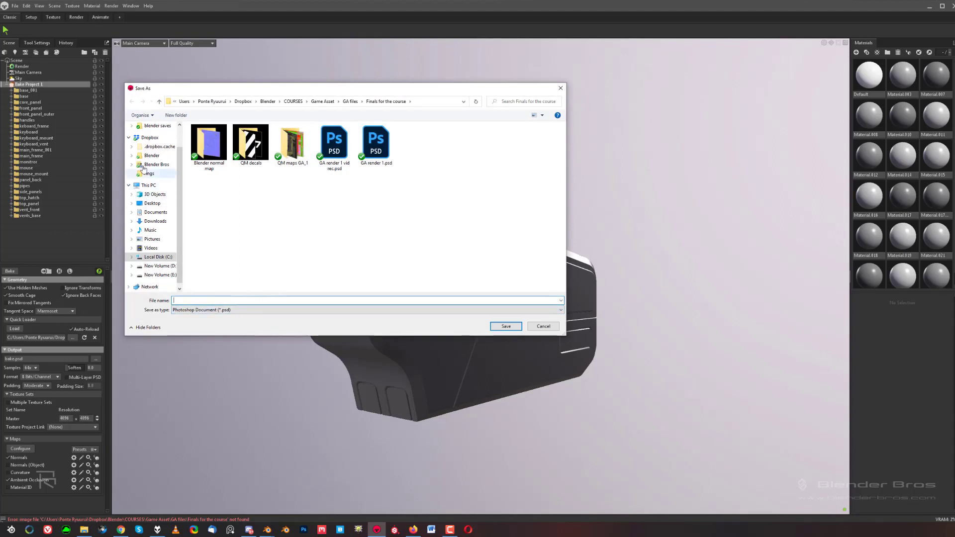
{"action": "left_click", "coordinate": [153, 203]}
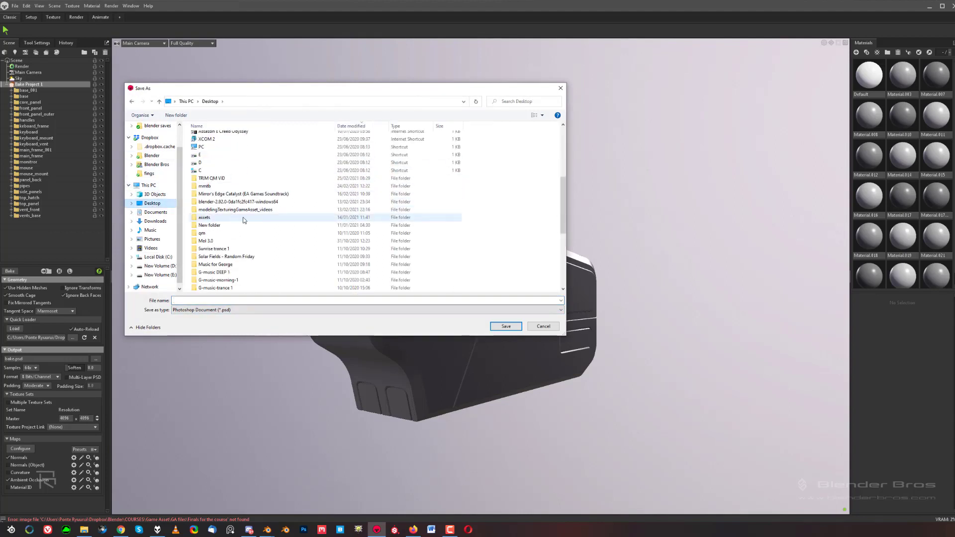
{"action": "double_click", "coordinate": [232, 189]}
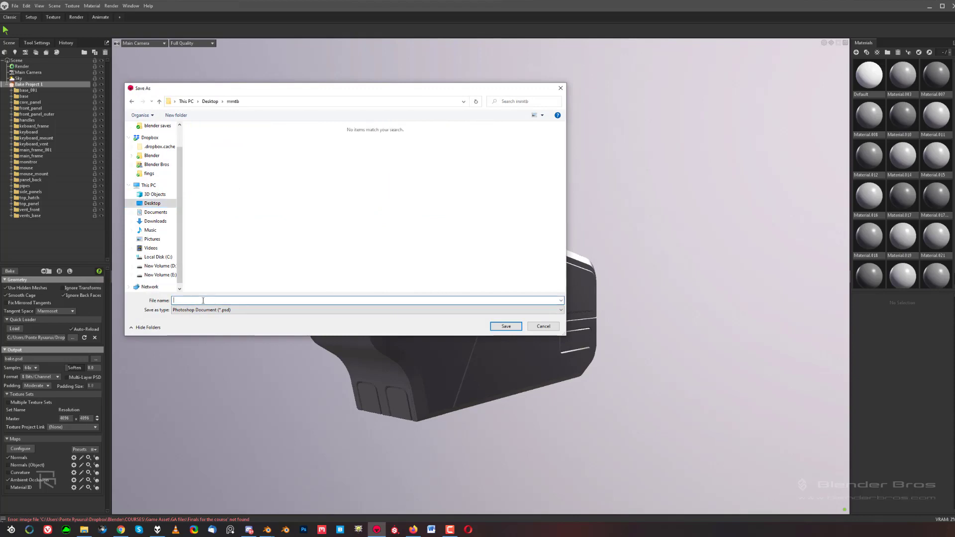
{"action": "left_click", "coordinate": [505, 326]}
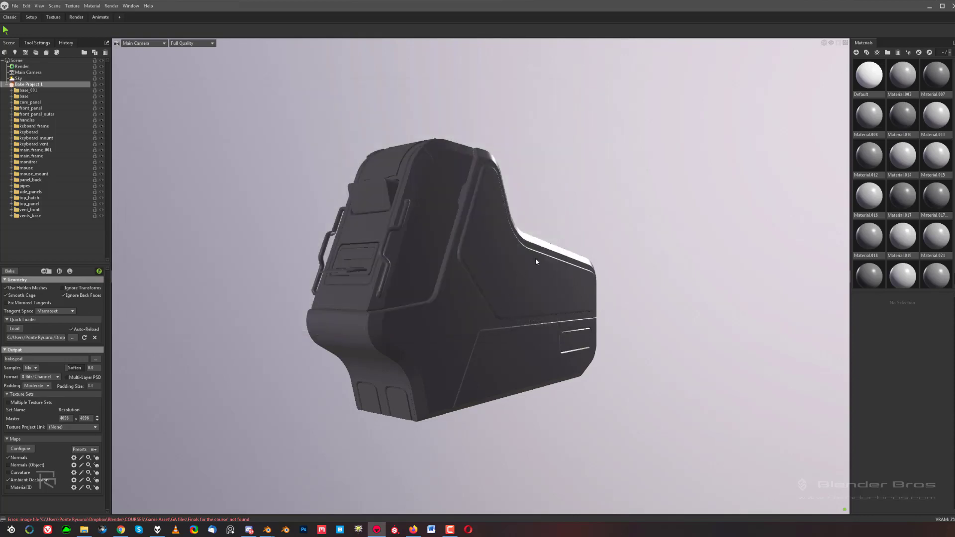
Step: Inspect the baked terminal from several sides, examining the main frame's handle slots and the seam above the base
{"action": "left_click_drag", "start_coordinate": [525, 256], "coordinate": [465, 288]}
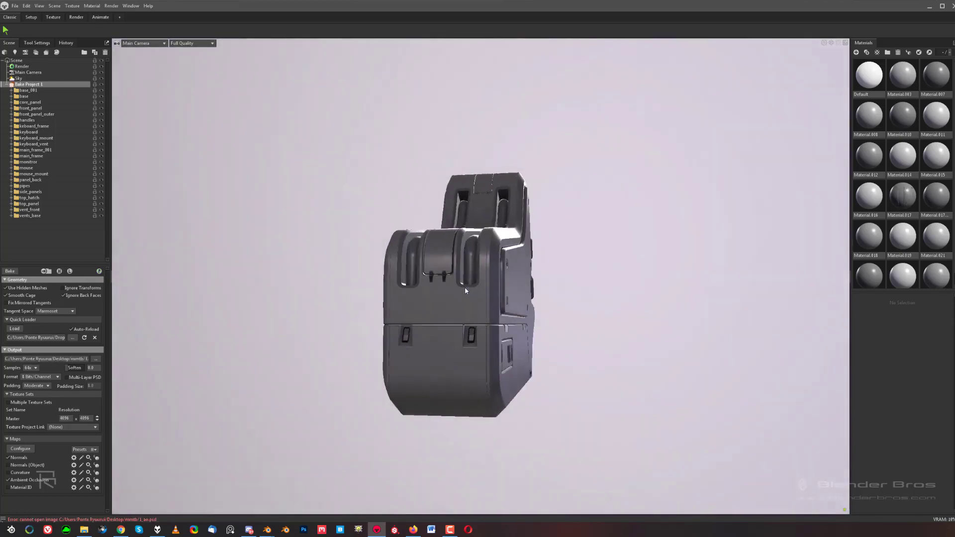
{"action": "scroll", "coordinate": [508, 308], "scroll_direction": "up", "scroll_amount": 5}
{"action": "left_click", "coordinate": [498, 384]}
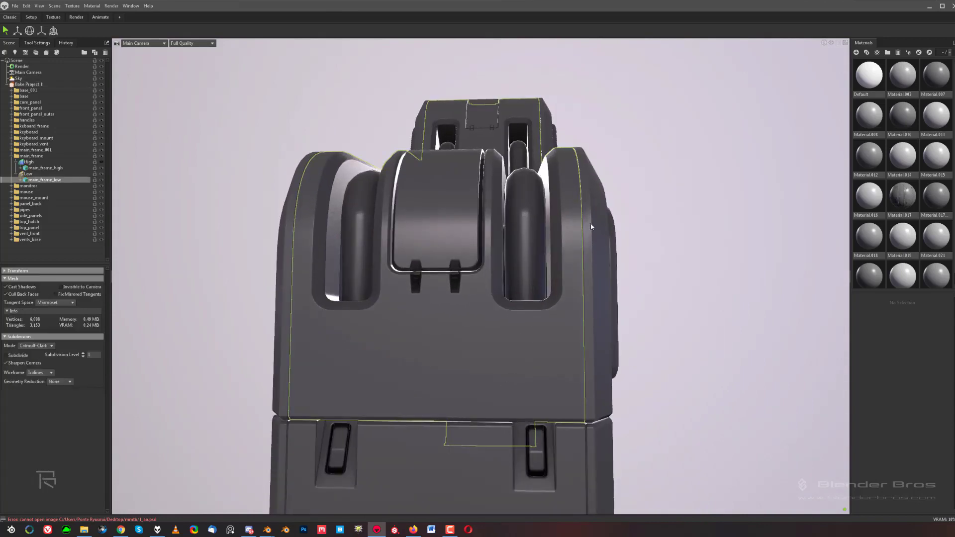
{"action": "scroll", "coordinate": [607, 338], "scroll_direction": "down", "scroll_amount": 1}
{"action": "left_click", "coordinate": [690, 302]}
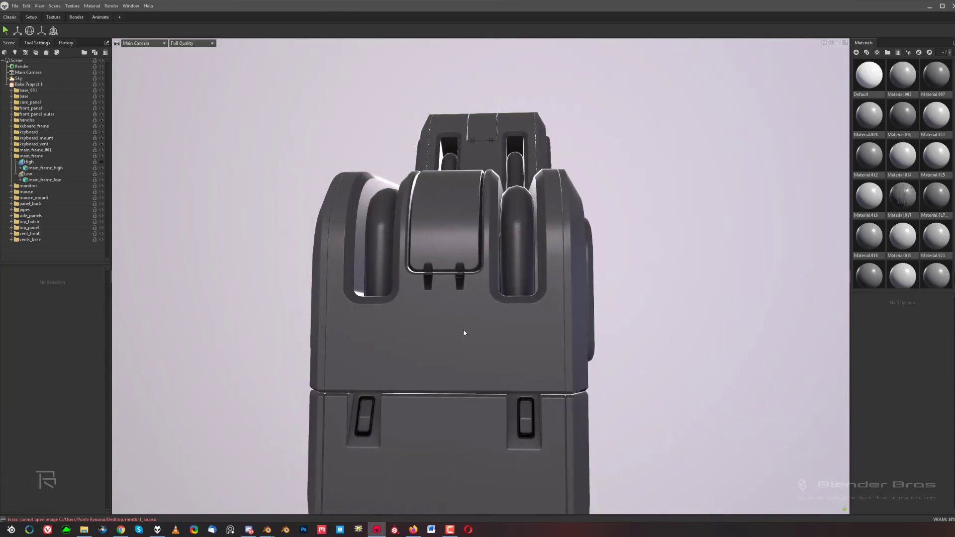
{"action": "left_click_drag", "start_coordinate": [437, 314], "coordinate": [620, 296]}
{"action": "scroll", "coordinate": [438, 329], "scroll_direction": "up", "scroll_amount": 5}
{"action": "left_click", "coordinate": [484, 319]}
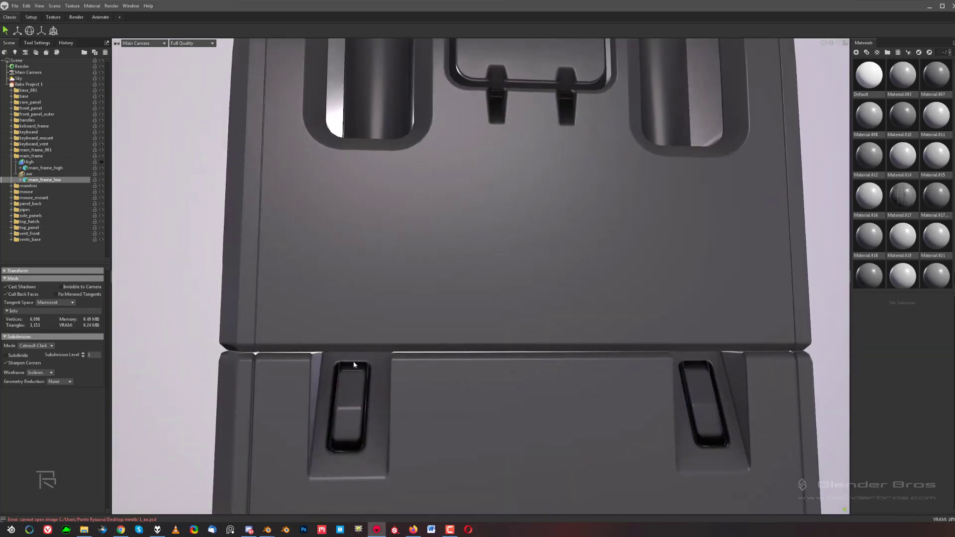
{"action": "scroll", "coordinate": [356, 398], "scroll_direction": "down", "scroll_amount": 3}
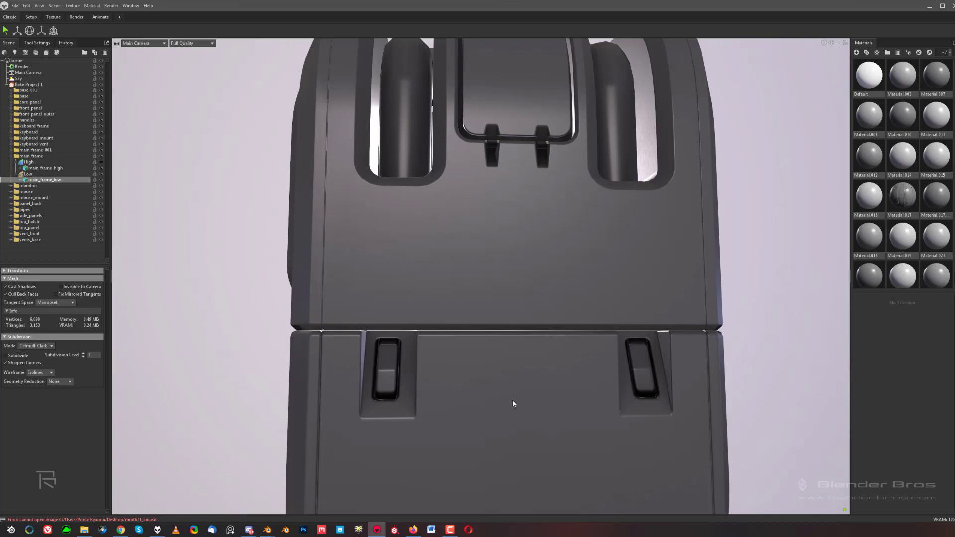
{"action": "mouse_move", "coordinate": [415, 368]}
{"action": "left_mouse_down"}
{"action": "mouse_move", "coordinate": [450, 367]}
{"action": "mouse_move", "coordinate": [422, 370]}
{"action": "left_mouse_up"}
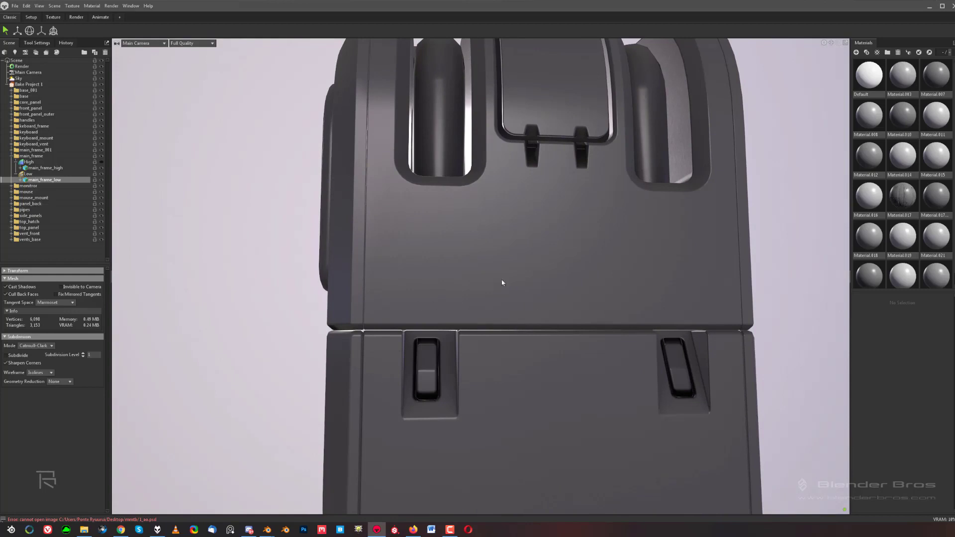
{"action": "right_click_drag", "start_coordinate": [476, 367], "coordinate": [436, 307], "text": "alt"}
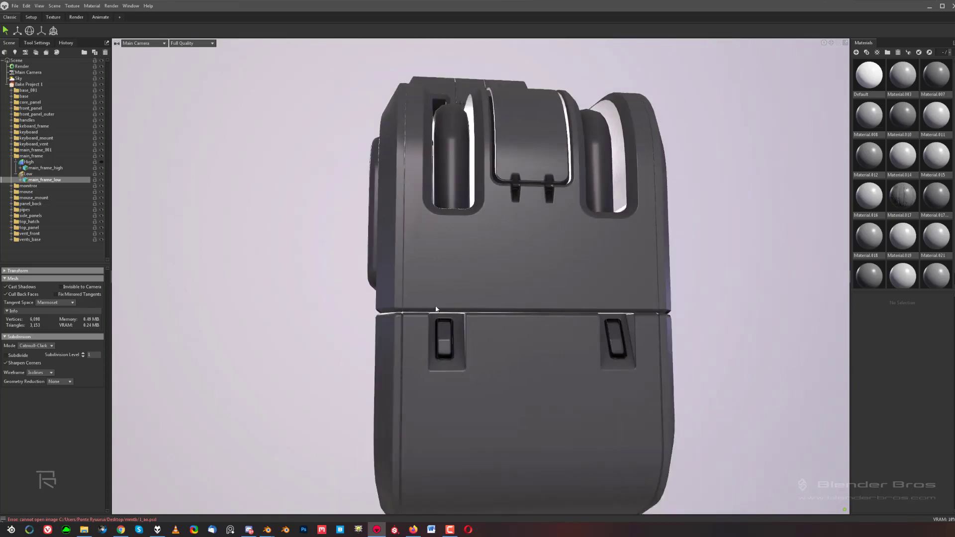
{"action": "left_click_drag", "start_coordinate": [436, 307], "coordinate": [634, 358], "text": "alt"}
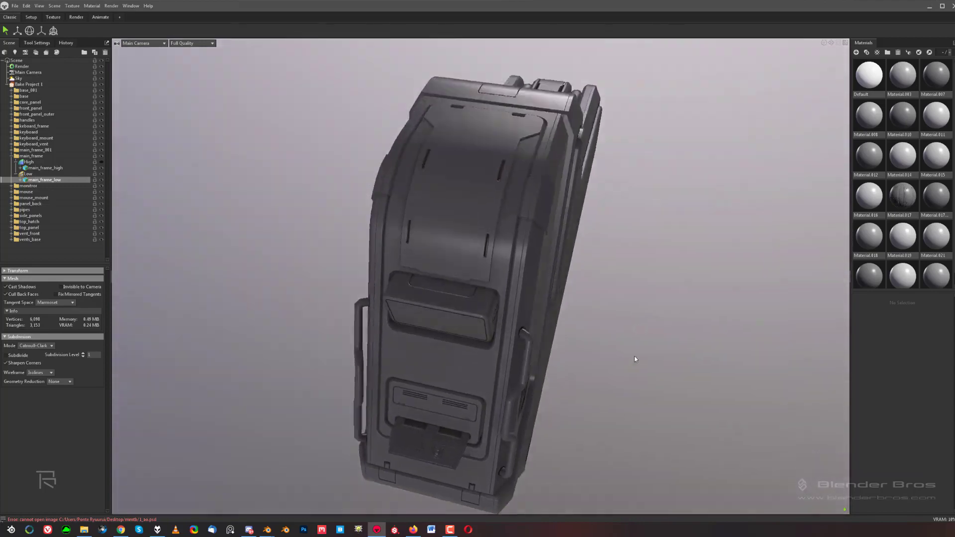
Step: Examine the two latch recesses in the base closely, checking the gaps where they meet the main frame
{"action": "scroll", "coordinate": [634, 358], "scroll_direction": "up", "scroll_amount": 3}
{"action": "mouse_move", "coordinate": [580, 303]}
{"action": "left_mouse_down"}
{"action": "mouse_move", "coordinate": [485, 276]}
{"action": "mouse_move", "coordinate": [509, 270]}
{"action": "mouse_move", "coordinate": [505, 177]}
{"action": "mouse_move", "coordinate": [518, 176]}
{"action": "mouse_move", "coordinate": [524, 246]}
{"action": "mouse_move", "coordinate": [461, 226]}
{"action": "mouse_move", "coordinate": [424, 200]}
{"action": "mouse_move", "coordinate": [429, 211]}
{"action": "mouse_move", "coordinate": [405, 213]}
{"action": "mouse_move", "coordinate": [454, 273]}
{"action": "mouse_move", "coordinate": [579, 289]}
{"action": "mouse_move", "coordinate": [556, 283]}
{"action": "mouse_move", "coordinate": [565, 279]}
{"action": "left_mouse_up"}
{"action": "scroll", "coordinate": [564, 304], "scroll_direction": "up", "scroll_amount": 6}
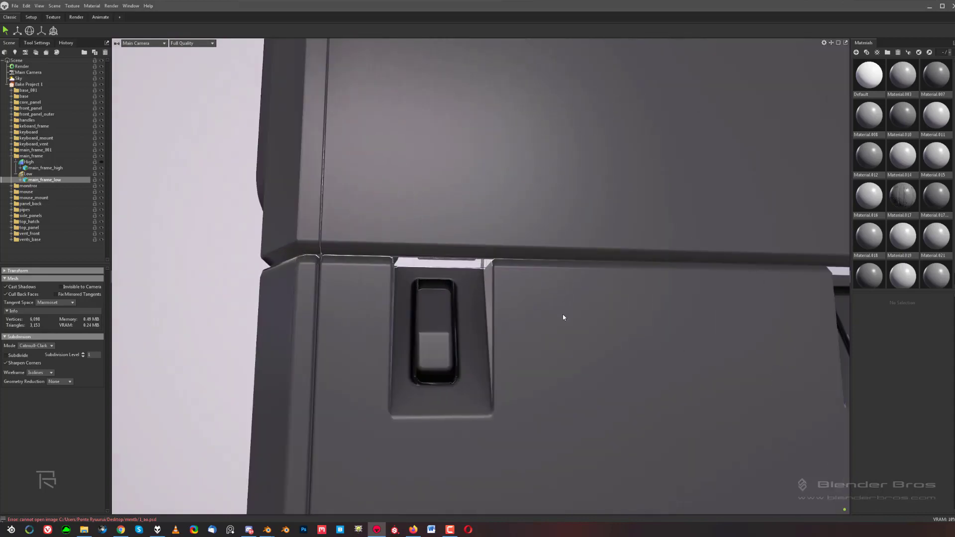
{"action": "left_click", "coordinate": [601, 288]}
{"action": "scroll", "coordinate": [590, 310], "scroll_direction": "down", "scroll_amount": 5}
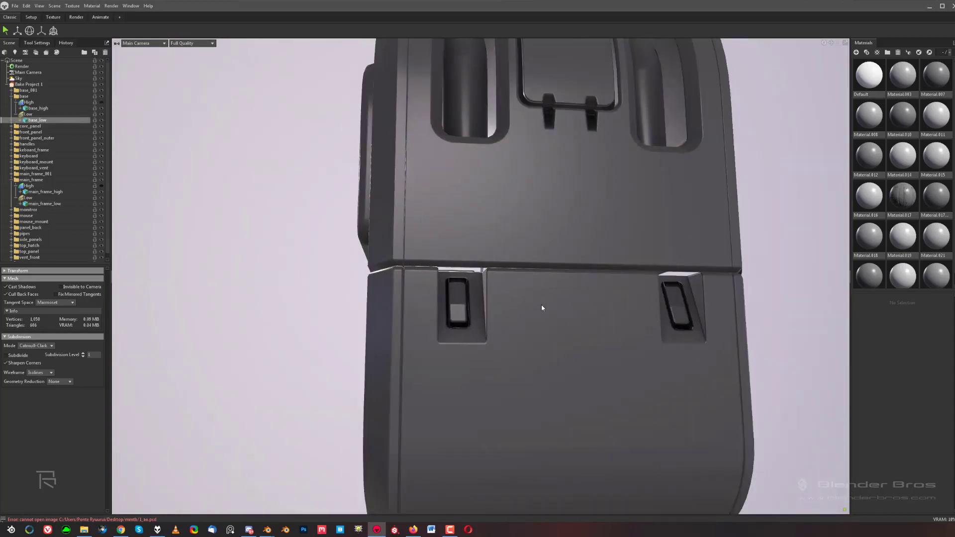
{"action": "mouse_move", "coordinate": [541, 304]}
{"action": "left_mouse_down"}
{"action": "mouse_move", "coordinate": [562, 306]}
{"action": "mouse_move", "coordinate": [456, 314]}
{"action": "mouse_move", "coordinate": [484, 324]}
{"action": "mouse_move", "coordinate": [530, 313]}
{"action": "mouse_move", "coordinate": [542, 294]}
{"action": "left_mouse_up"}
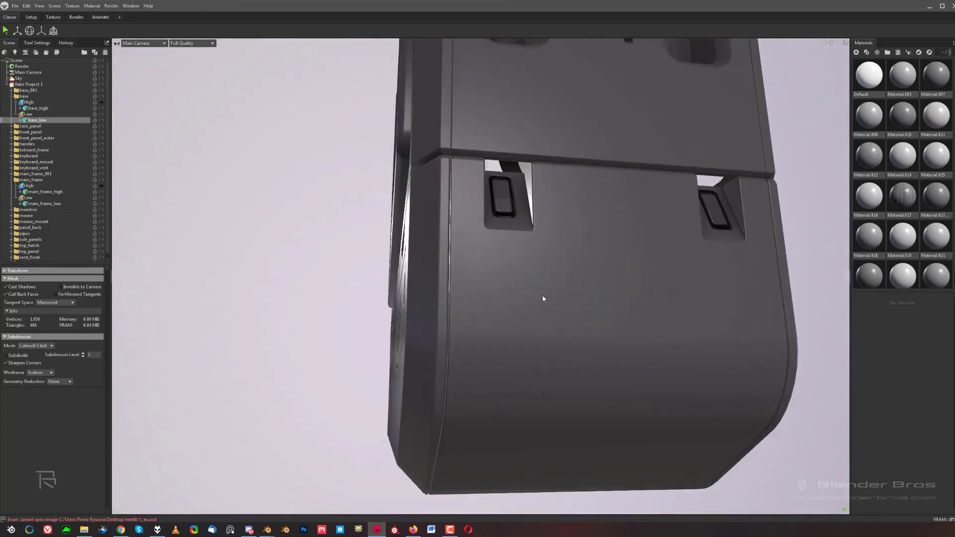
{"action": "scroll", "coordinate": [542, 291], "scroll_direction": "up", "scroll_amount": 5}
{"action": "middle_click_drag", "start_coordinate": [559, 223], "coordinate": [561, 278]}
{"action": "left_click_drag", "start_coordinate": [561, 278], "coordinate": [456, 312]}
{"action": "scroll", "coordinate": [456, 312], "scroll_direction": "up", "scroll_amount": 5}
{"action": "scroll", "coordinate": [456, 314], "scroll_direction": "down", "scroll_amount": 5}
{"action": "scroll", "coordinate": [455, 321], "scroll_direction": "up", "scroll_amount": 3}
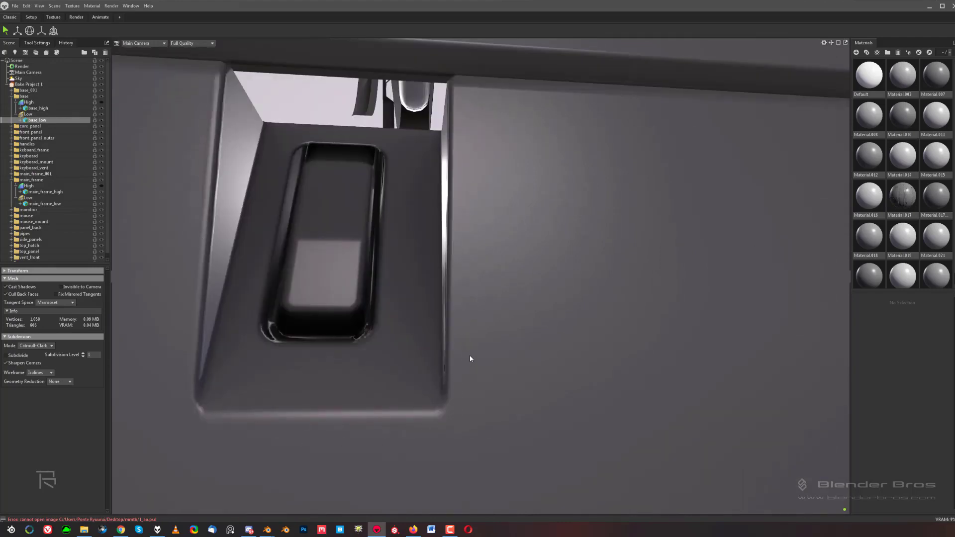
{"action": "scroll", "coordinate": [470, 356], "scroll_direction": "down", "scroll_amount": 4}
{"action": "mouse_move", "coordinate": [509, 293]}
{"action": "left_mouse_down"}
{"action": "mouse_move", "coordinate": [528, 295]}
{"action": "mouse_move", "coordinate": [495, 288]}
{"action": "left_mouse_up"}
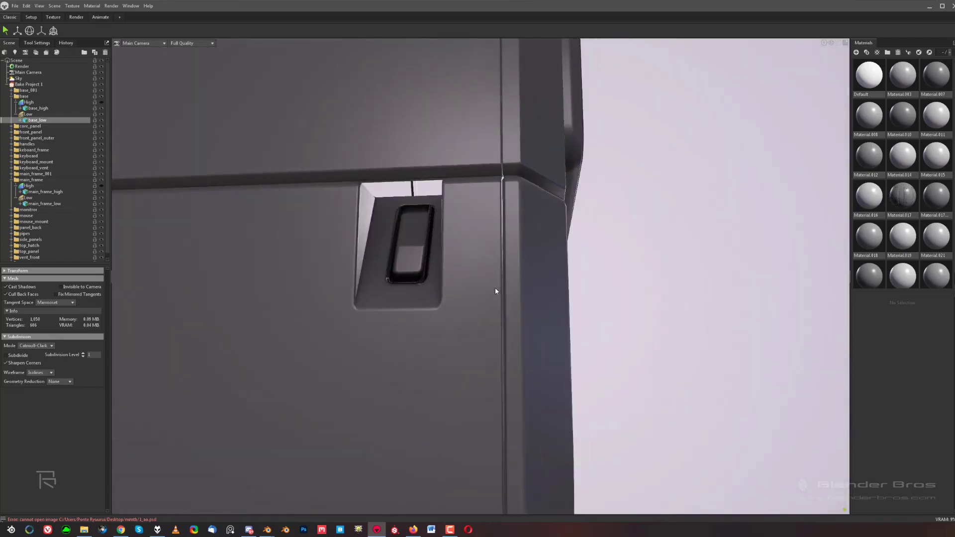
{"action": "scroll", "coordinate": [495, 291], "scroll_direction": "down", "scroll_amount": 4}
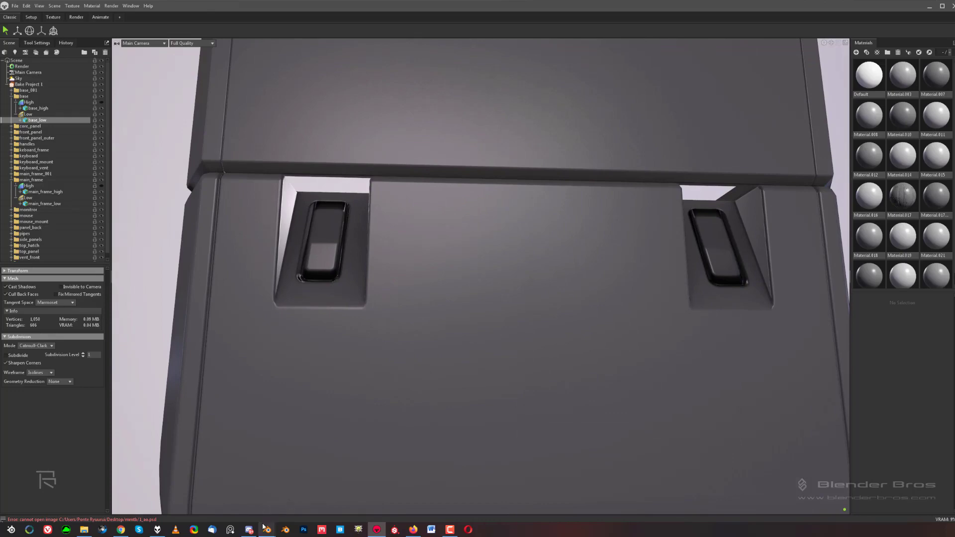
Step: Switch to Blender, hide the high-poly HP collection and enlarge the 3D viewport over the UV editor
{"action": "mouse_move", "coordinate": [265, 528]}
{"action": "left_click", "coordinate": [241, 503]}
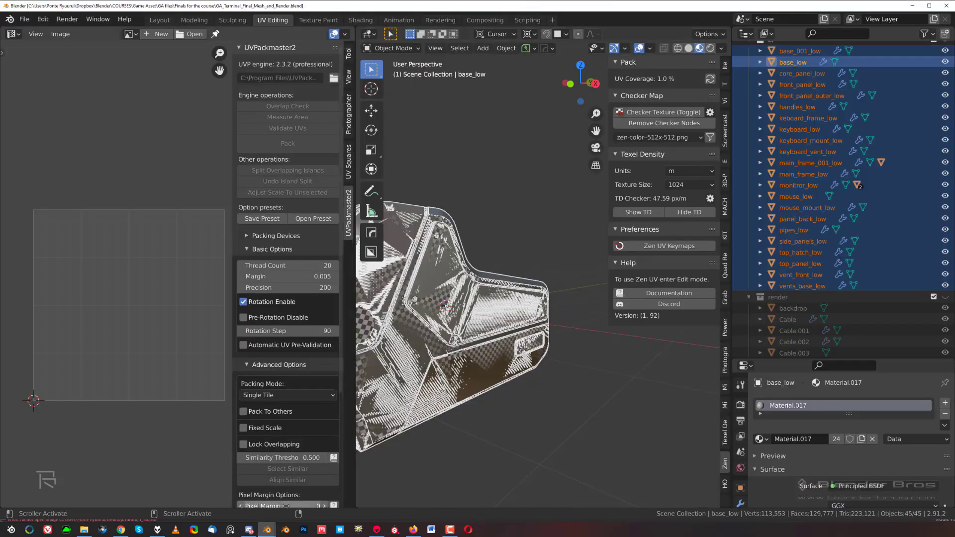
{"action": "scroll", "coordinate": [908, 74], "scroll_direction": "up", "scroll_amount": 3}
{"action": "scroll", "coordinate": [909, 75], "scroll_direction": "up", "scroll_amount": 10}
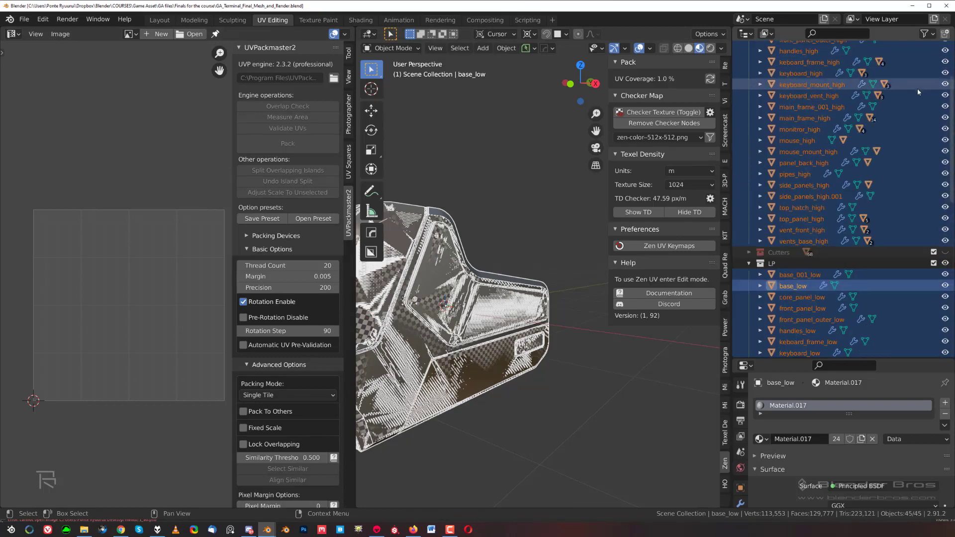
{"action": "left_click", "coordinate": [945, 58]}
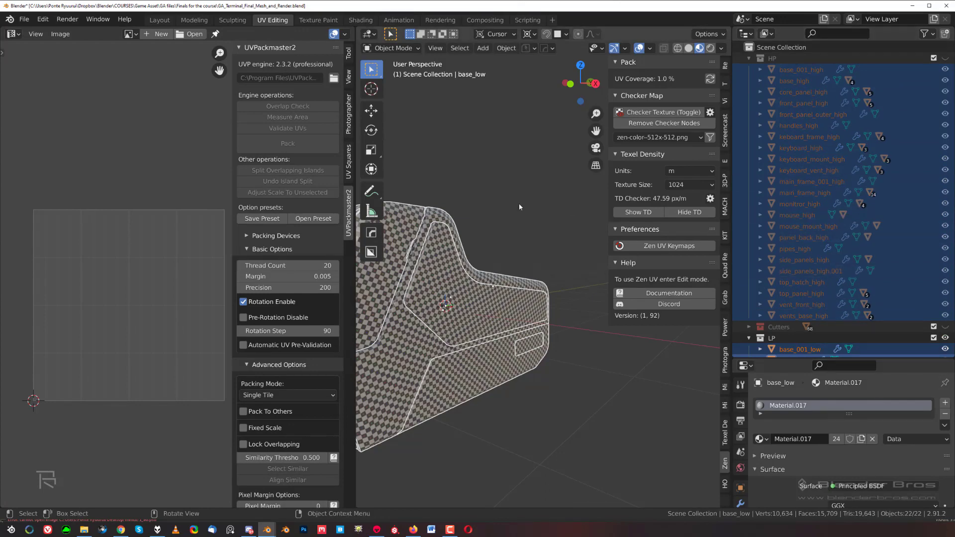
{"action": "middle_click_drag", "start_coordinate": [508, 241], "coordinate": [483, 256]}
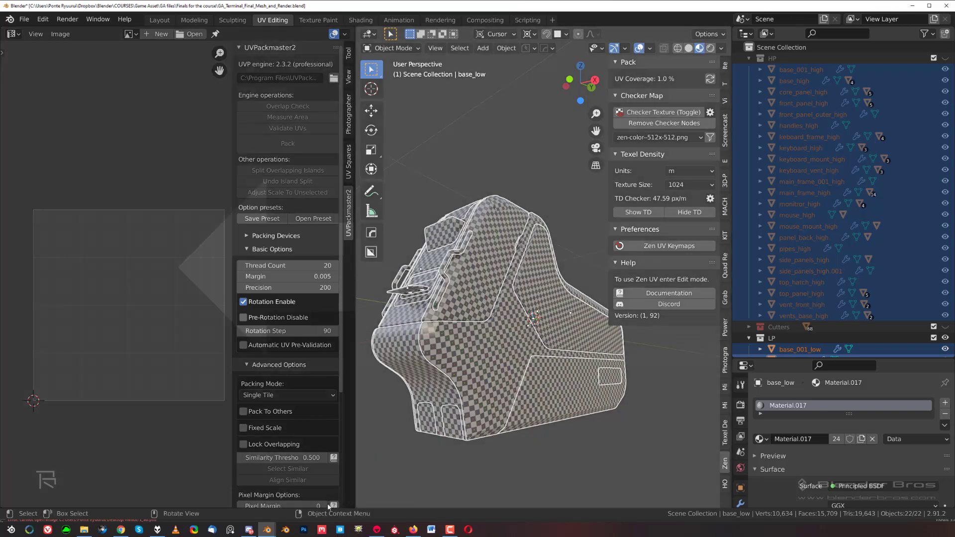
{"action": "left_click_drag", "start_coordinate": [329, 506], "coordinate": [326, 507]}
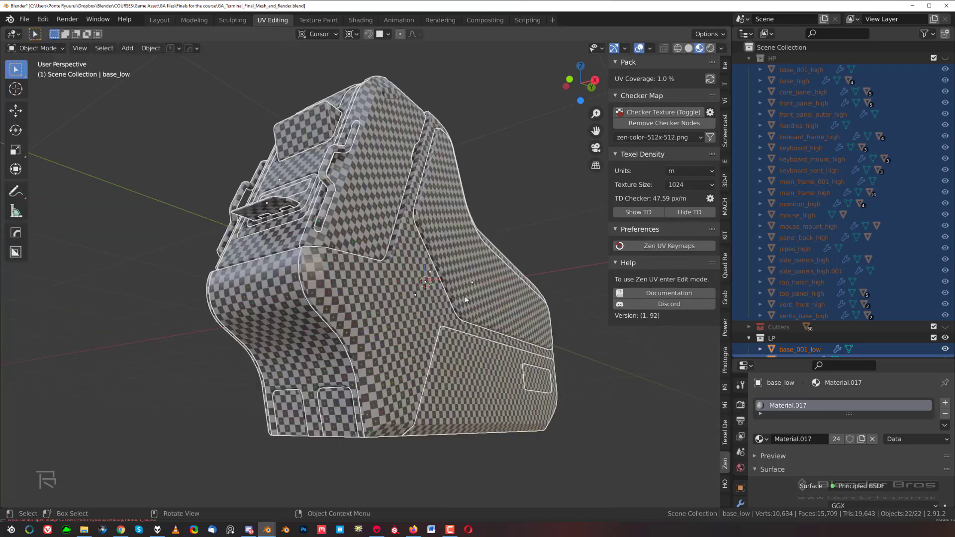
Step: Show the low-poly terminal in solid shading and isolate base_001_low in local view
{"action": "left_click", "coordinate": [689, 48]}
{"action": "middle_click_drag", "start_coordinate": [479, 242], "coordinate": [425, 246]}
{"action": "left_click", "coordinate": [425, 246]}
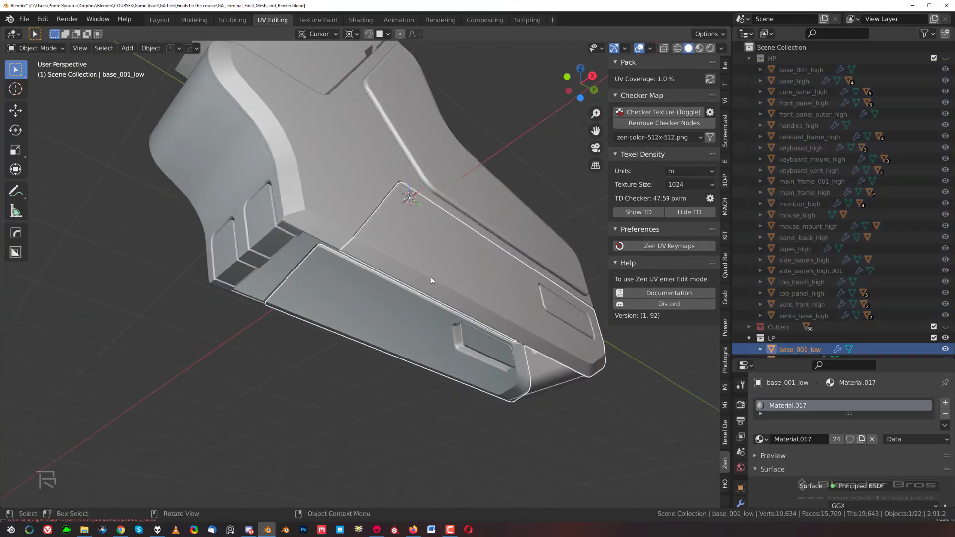
{"action": "key", "text": "KP_Divide"}
{"action": "middle_click_drag", "start_coordinate": [437, 281], "coordinate": [447, 363]}
{"action": "scroll", "coordinate": [437, 277], "scroll_direction": "up", "scroll_amount": 1}
{"action": "key", "text": "n"}
{"action": "scroll", "coordinate": [422, 209], "scroll_direction": "up", "scroll_amount": 1}
{"action": "scroll", "coordinate": [467, 247], "scroll_direction": "down", "scroll_amount": 1}
{"action": "scroll", "coordinate": [467, 247], "scroll_direction": "up", "scroll_amount": 2}
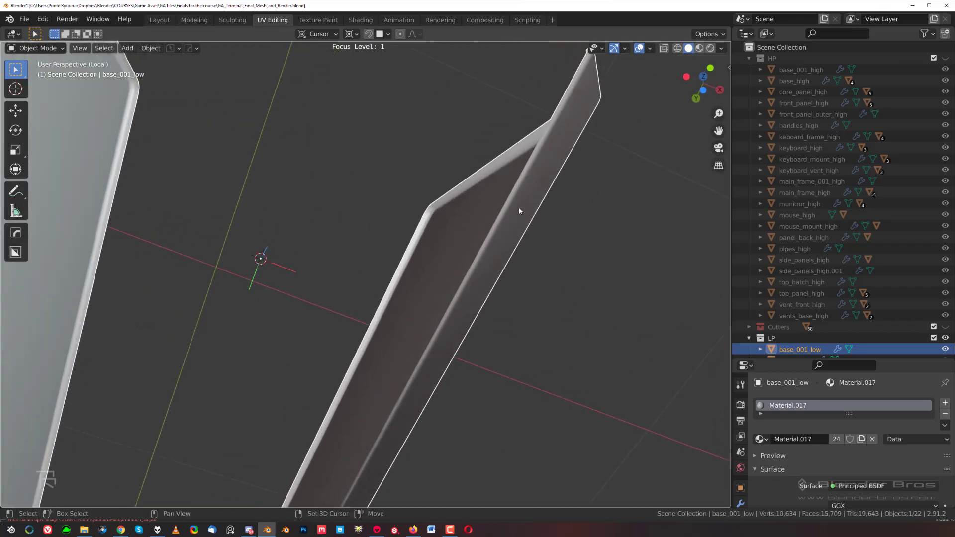
Step: Enter edit mode on base_001_low and examine the long narrow face at the panel's end
{"action": "middle_click_drag", "start_coordinate": [518, 208], "coordinate": [442, 302], "text": "shift"}
{"action": "key", "text": "Tab"}
{"action": "key", "text": "alt+a"}
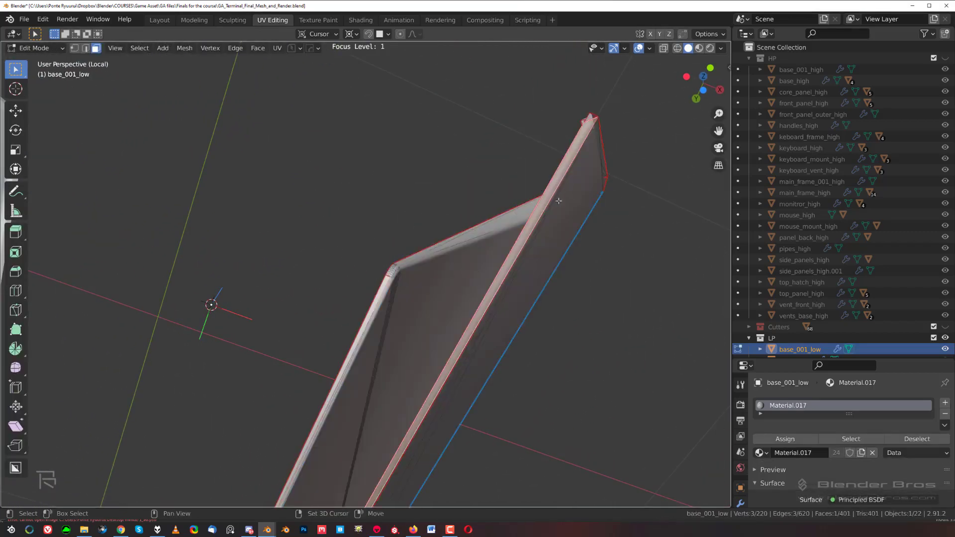
{"action": "middle_click_drag", "start_coordinate": [512, 246], "coordinate": [491, 265], "text": "shift"}
{"action": "scroll", "coordinate": [492, 266], "scroll_direction": "up", "scroll_amount": 1}
{"action": "middle_click_drag", "start_coordinate": [572, 206], "coordinate": [503, 248], "text": "shift"}
{"action": "scroll", "coordinate": [503, 248], "scroll_direction": "up", "scroll_amount": 1}
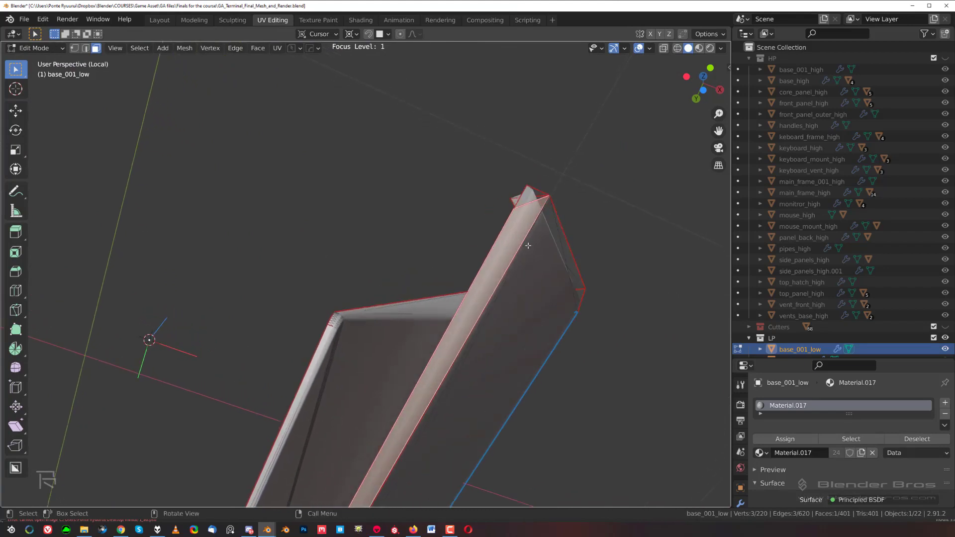
Step: Run the HardOps Clean Mesh operation on base_001_low and return to edit mode
{"action": "key", "text": "Tab"}
{"action": "key", "text": "q"}
{"action": "mouse_move", "coordinate": [480, 213]}
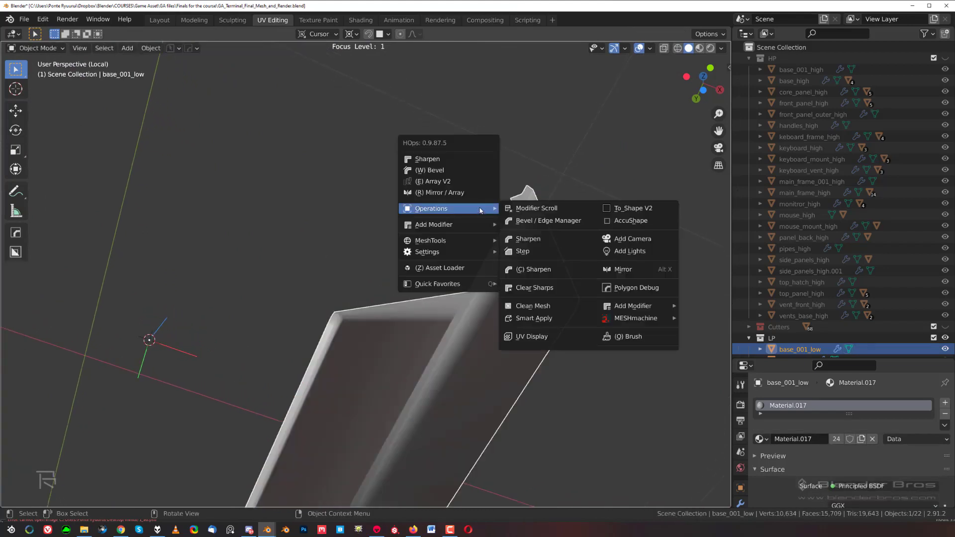
{"action": "left_click", "coordinate": [556, 306]}
{"action": "key", "text": "Tab"}
{"action": "left_click", "coordinate": [567, 255]}
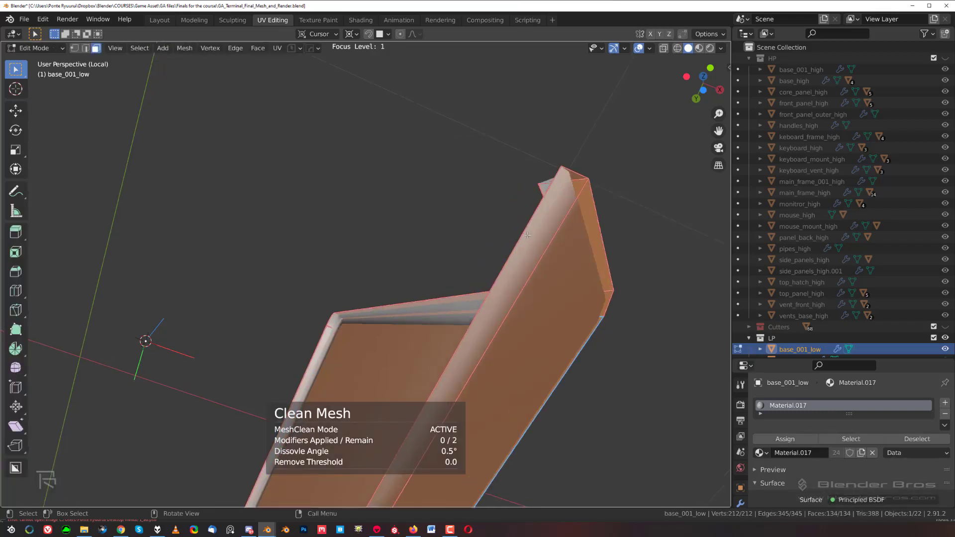
Step: Cut across the panel's long narrow rim face near its end corner with the Knife tool
{"action": "middle_click_drag", "start_coordinate": [508, 268], "coordinate": [454, 280]}
{"action": "scroll", "coordinate": [542, 275], "scroll_direction": "down", "scroll_amount": 1}
{"action": "scroll", "coordinate": [300, 295], "scroll_direction": "down", "scroll_amount": 1}
{"action": "middle_click_drag", "start_coordinate": [300, 295], "coordinate": [341, 310]}
{"action": "key", "text": "k"}
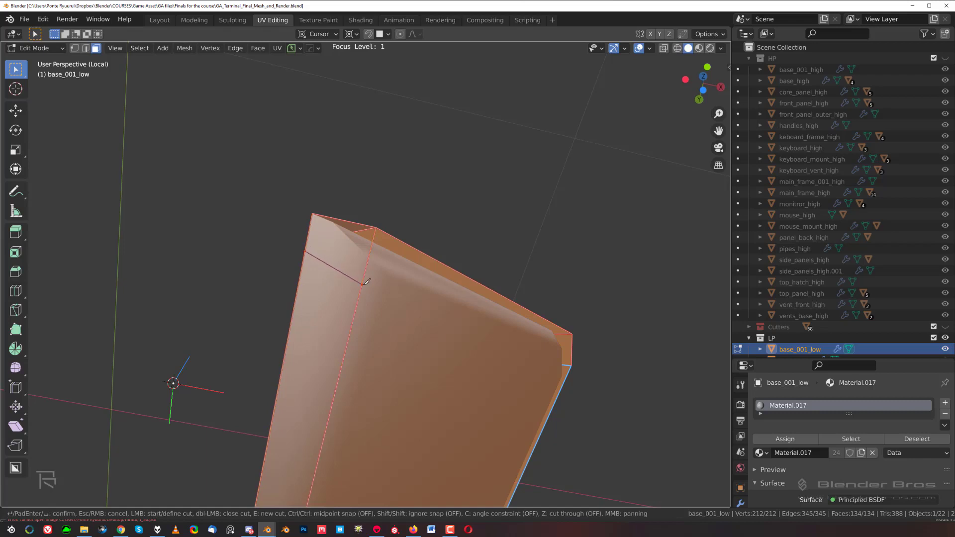
{"action": "key", "text": "Return"}
Step: Select the panel's long narrow rim face and cut across it near its opposite end with the Knife tool
{"action": "scroll", "coordinate": [341, 301], "scroll_direction": "down", "scroll_amount": 2}
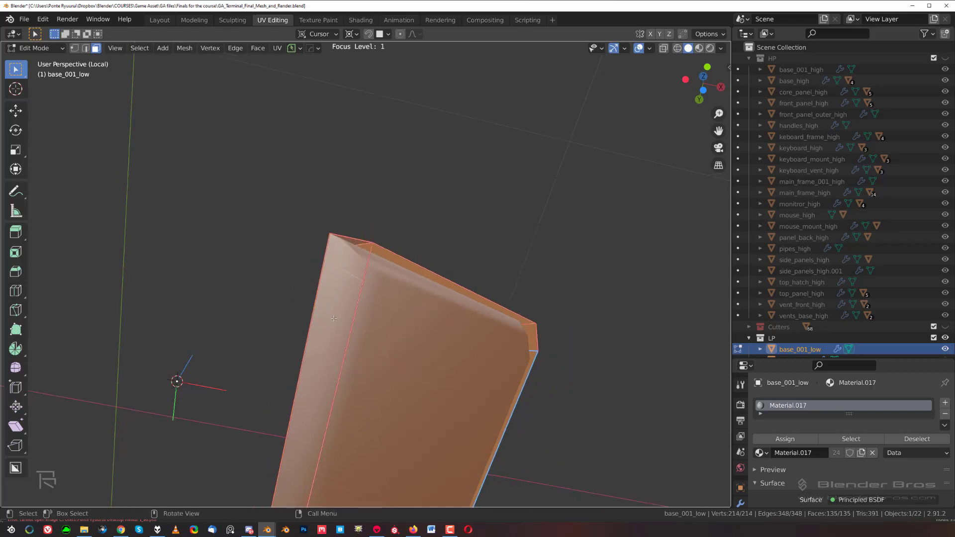
{"action": "left_click", "coordinate": [342, 301]}
{"action": "scroll", "coordinate": [343, 306], "scroll_direction": "down", "scroll_amount": 12}
{"action": "middle_click_drag", "start_coordinate": [353, 339], "coordinate": [406, 296]}
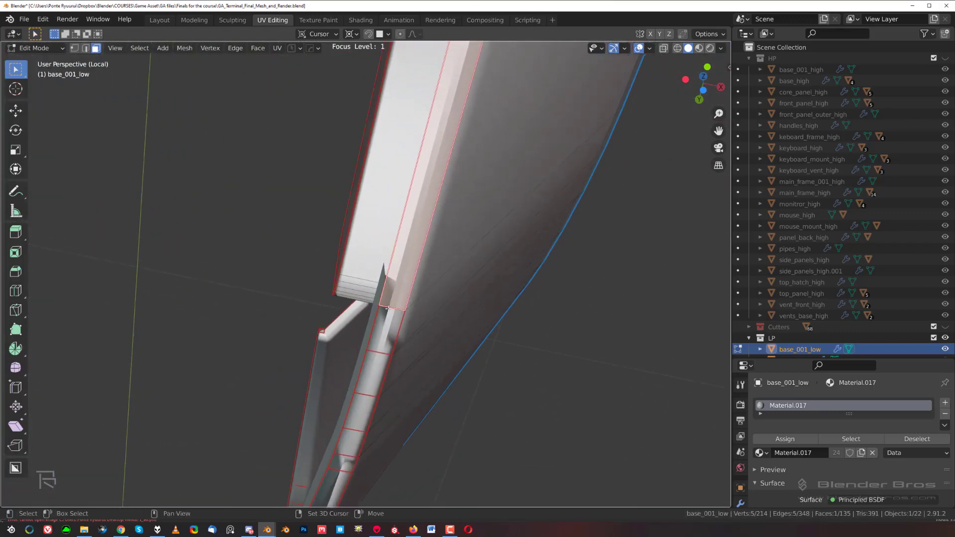
{"action": "scroll", "coordinate": [405, 296], "scroll_direction": "up", "scroll_amount": 2}
{"action": "key", "text": "k"}
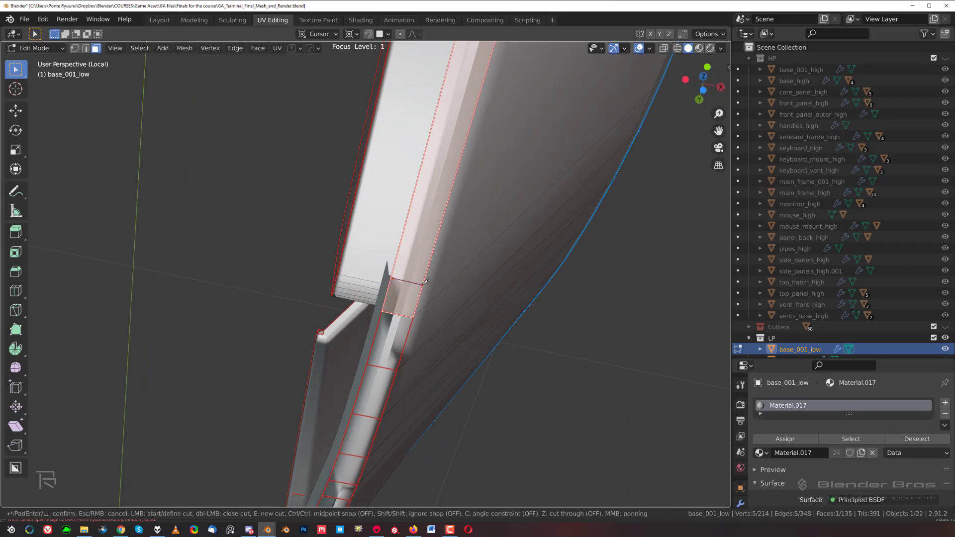
{"action": "key", "text": "Return"}
Step: Delete the long rim face between the two cuts on base_001_low and return to object mode
{"action": "key", "text": "x"}
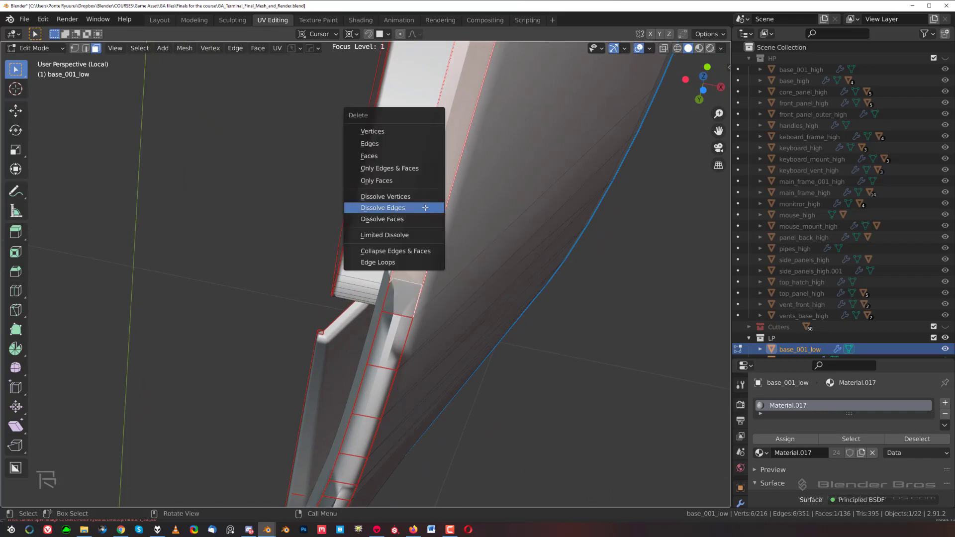
{"action": "left_click", "coordinate": [426, 155]}
{"action": "scroll", "coordinate": [412, 168], "scroll_direction": "down", "scroll_amount": 3}
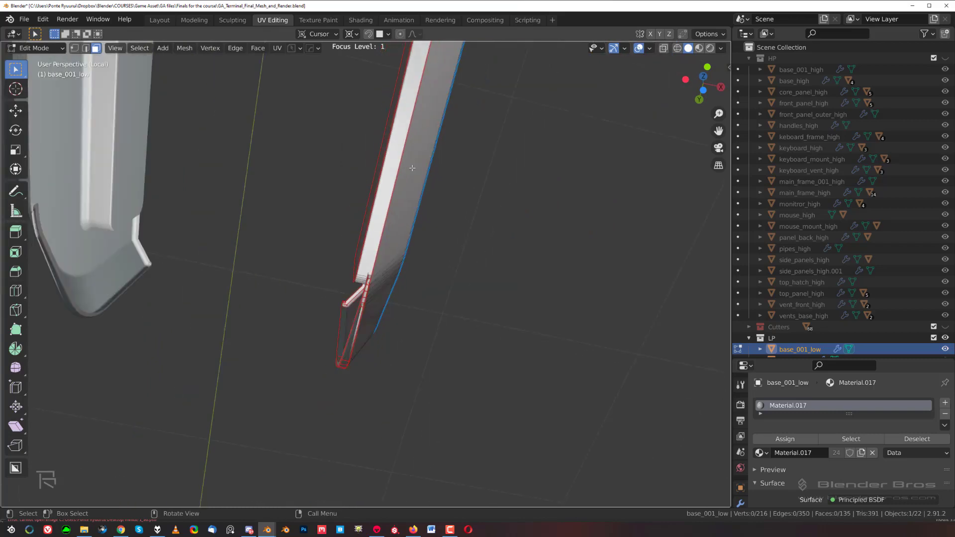
{"action": "middle_click_drag", "start_coordinate": [411, 169], "coordinate": [399, 286]}
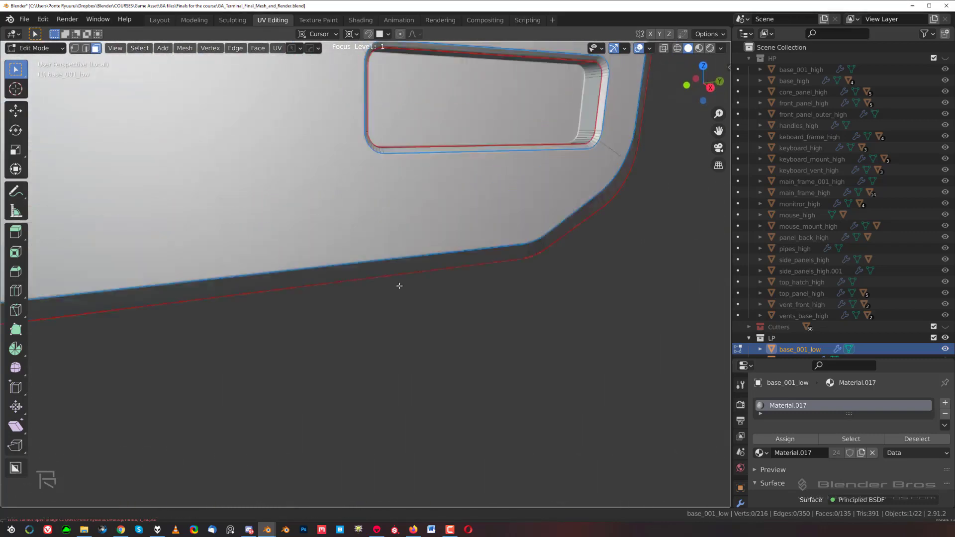
{"action": "scroll", "coordinate": [418, 314], "scroll_direction": "down", "scroll_amount": 5}
{"action": "scroll", "coordinate": [388, 238], "scroll_direction": "up", "scroll_amount": 4}
{"action": "key", "text": "Tab"}
{"action": "left_click", "coordinate": [388, 145]}
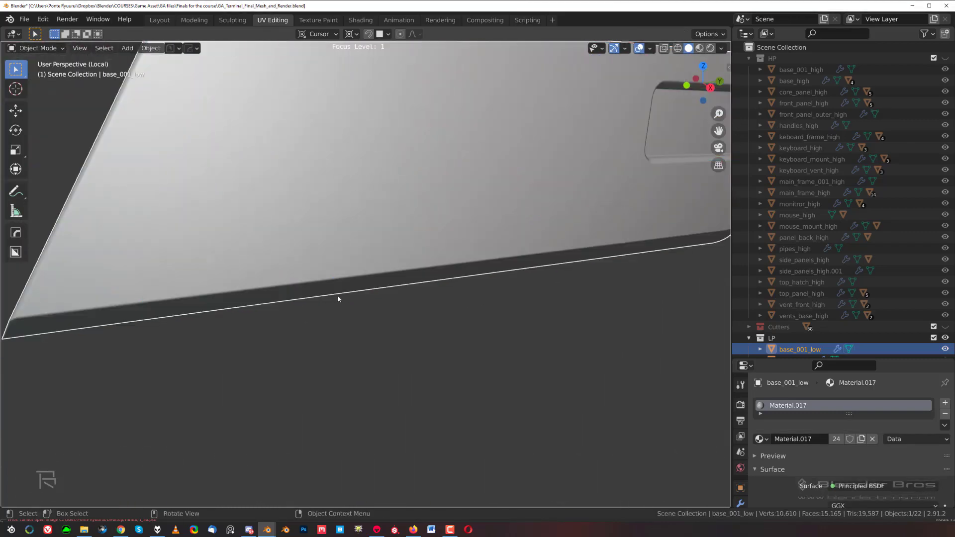
Step: Leave local view of base_001_low, select main_frame_001_low on the full terminal and isolate it
{"action": "scroll", "coordinate": [337, 295], "scroll_direction": "down", "scroll_amount": 4}
{"action": "middle_click_drag", "start_coordinate": [337, 295], "coordinate": [385, 251]}
{"action": "key", "text": "KP_Divide"}
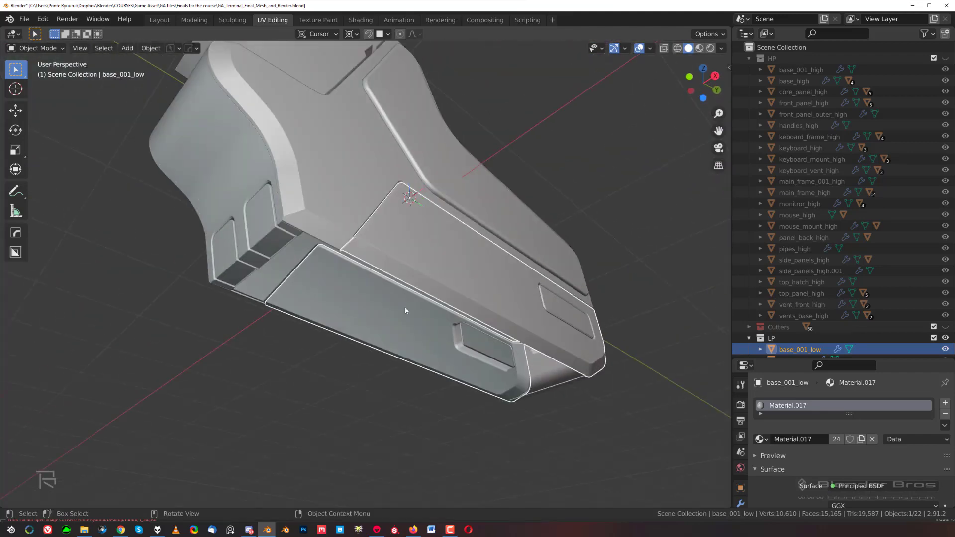
{"action": "middle_click_drag", "start_coordinate": [406, 311], "coordinate": [410, 243]}
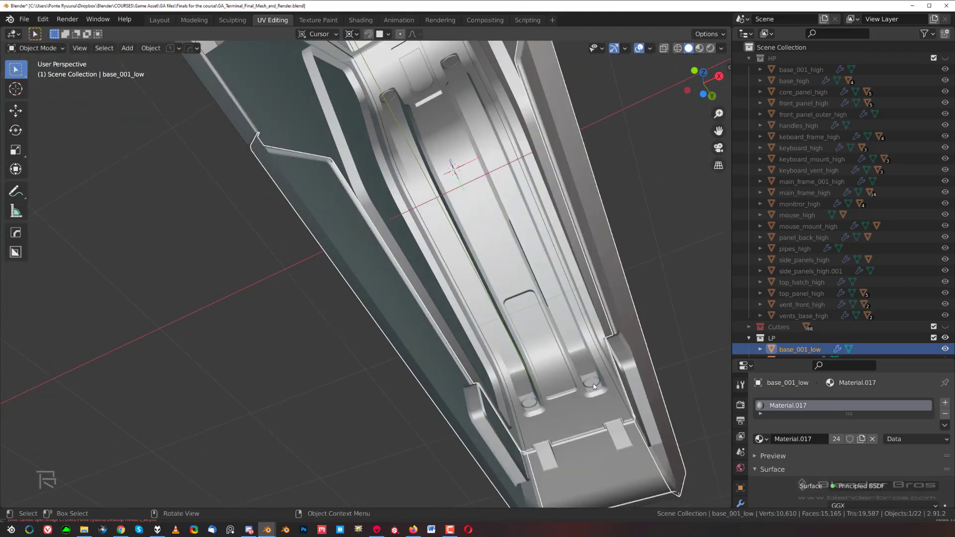
{"action": "middle_click_drag", "start_coordinate": [593, 387], "coordinate": [383, 322]}
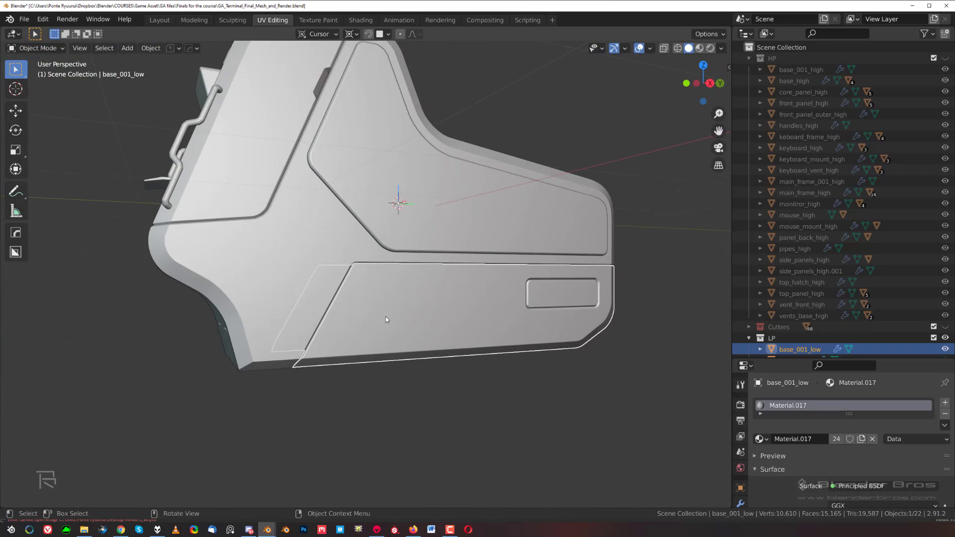
{"action": "left_click", "coordinate": [342, 269]}
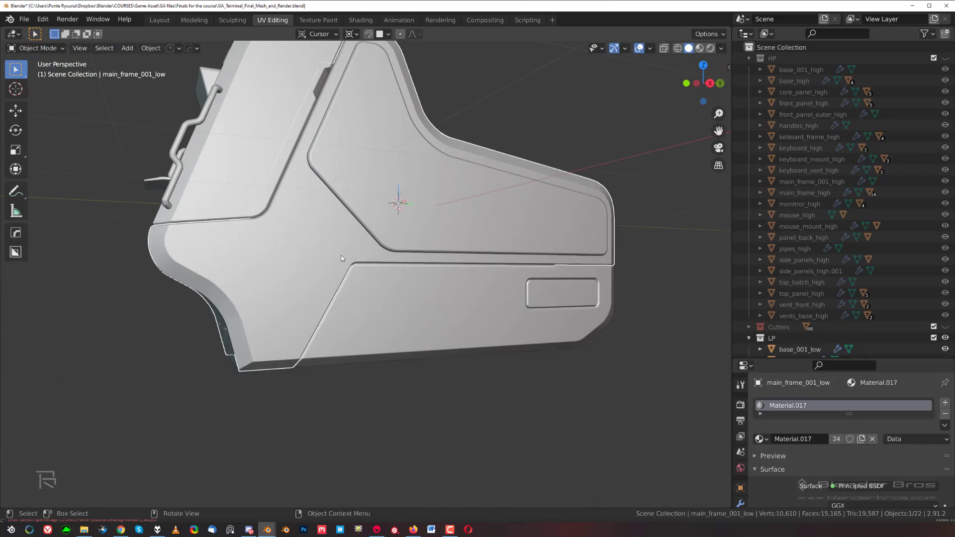
{"action": "key", "text": "KP_Divide"}
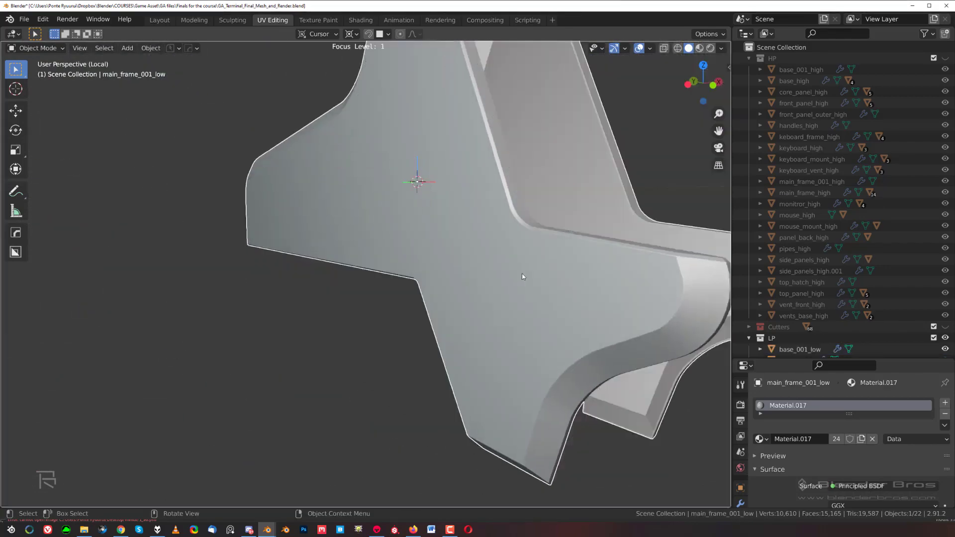
Step: Enter edit mode on main_frame_001_low and examine the narrow rim running along its lower edge
{"action": "middle_click_drag", "start_coordinate": [522, 276], "coordinate": [349, 246]}
{"action": "scroll", "coordinate": [349, 246], "scroll_direction": "up", "scroll_amount": 1}
{"action": "middle_click_drag", "start_coordinate": [564, 309], "coordinate": [540, 338], "text": "shift"}
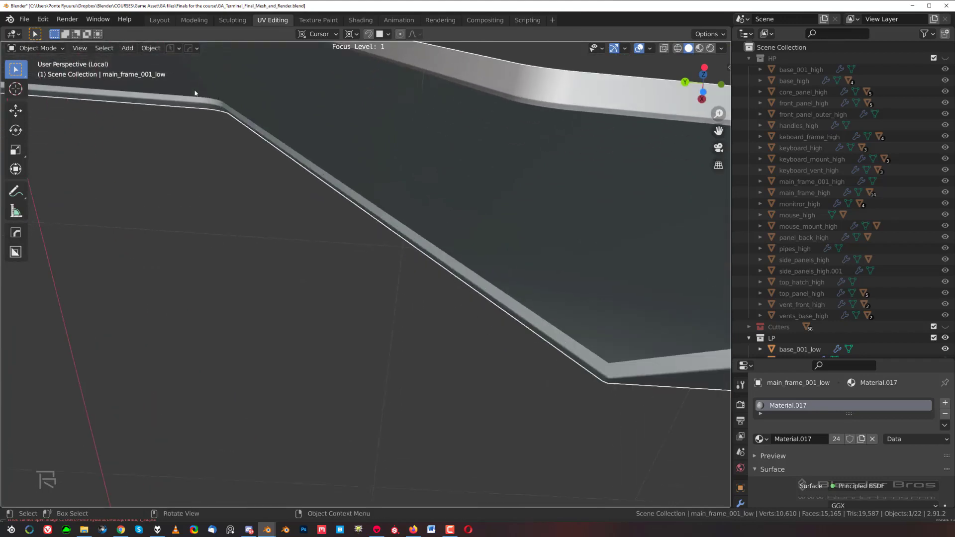
{"action": "scroll", "coordinate": [315, 192], "scroll_direction": "up", "scroll_amount": 3}
{"action": "scroll", "coordinate": [324, 199], "scroll_direction": "down", "scroll_amount": 2}
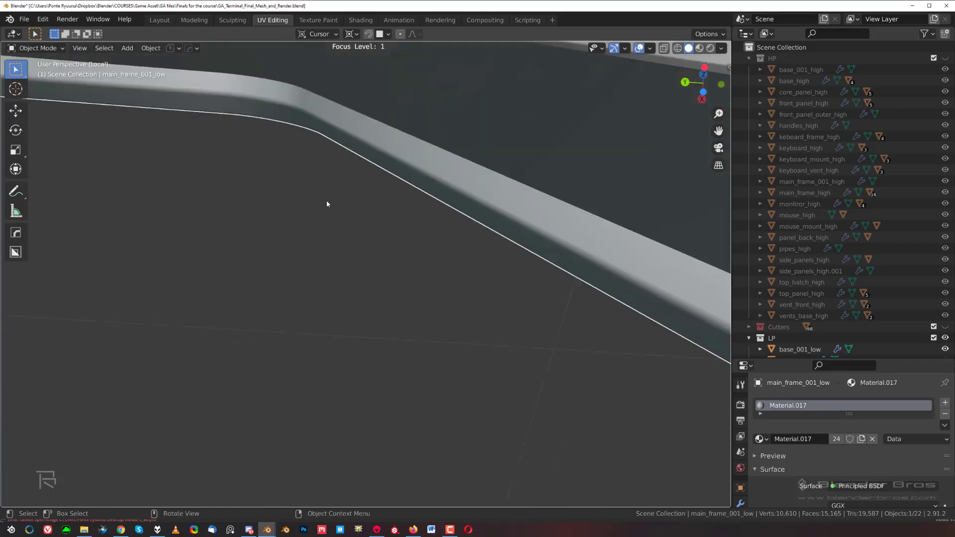
{"action": "middle_click_drag", "start_coordinate": [327, 203], "coordinate": [443, 280], "text": "shift"}
{"action": "scroll", "coordinate": [507, 338], "scroll_direction": "up", "scroll_amount": 2}
{"action": "key", "text": "Tab"}
{"action": "left_click", "coordinate": [539, 336]}
{"action": "scroll", "coordinate": [527, 335], "scroll_direction": "down", "scroll_amount": 2}
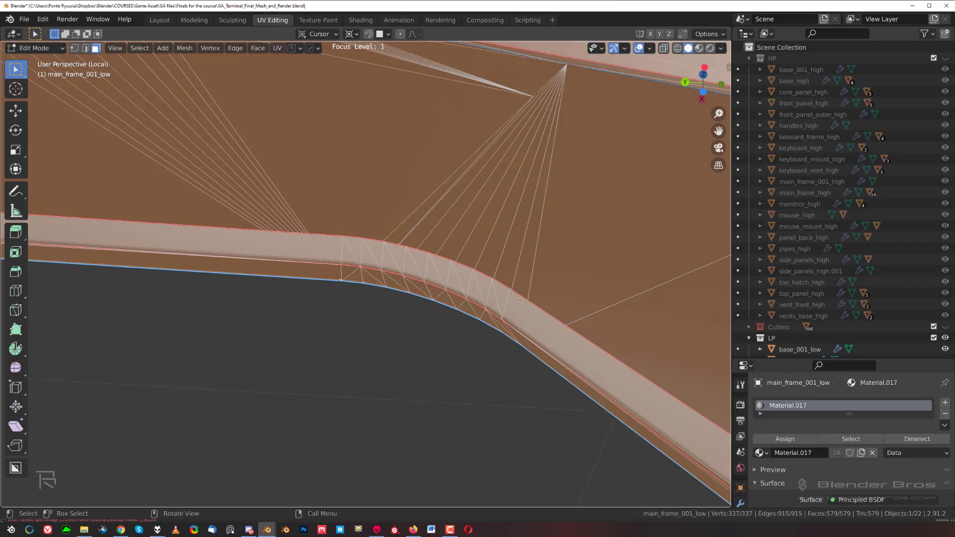
{"action": "scroll", "coordinate": [343, 259], "scroll_direction": "down", "scroll_amount": 7}
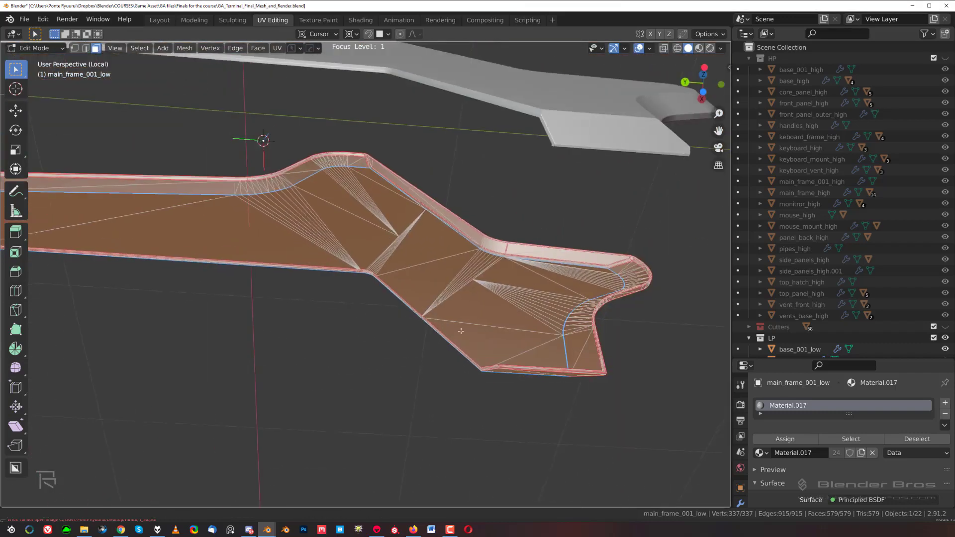
{"action": "scroll", "coordinate": [487, 343], "scroll_direction": "up", "scroll_amount": 4}
{"action": "middle_click_drag", "start_coordinate": [522, 368], "coordinate": [441, 285], "text": "shift"}
{"action": "scroll", "coordinate": [441, 285], "scroll_direction": "up", "scroll_amount": 2}
{"action": "middle_click_drag", "start_coordinate": [559, 388], "coordinate": [471, 298], "text": "shift"}
Step: Select the connected rim faces of main_frame_001_low along the diagonal, curved and straight lower edge and delete them
{"action": "left_click", "coordinate": [470, 297]}
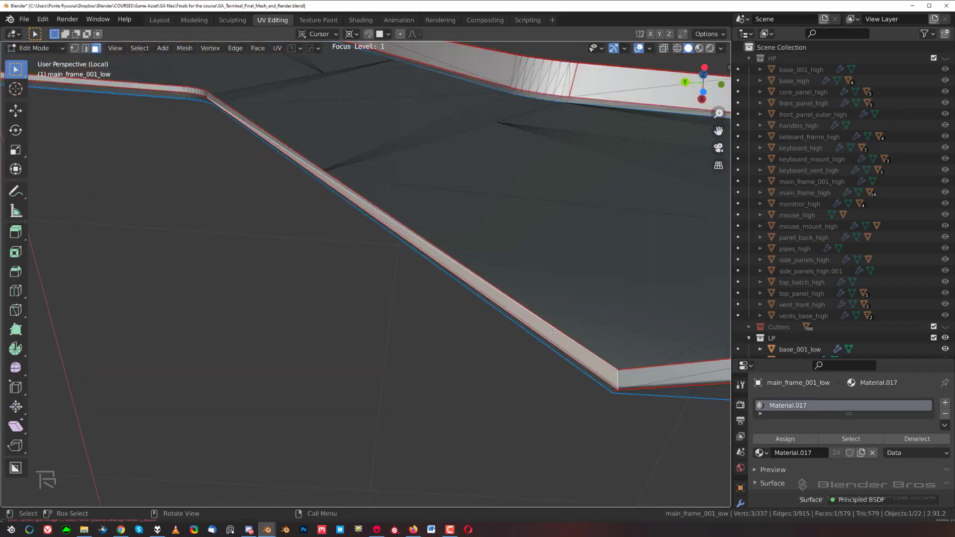
{"action": "scroll", "coordinate": [256, 220], "scroll_direction": "down", "scroll_amount": 2}
{"action": "middle_click_drag", "start_coordinate": [256, 220], "coordinate": [383, 312], "text": "shift"}
{"action": "scroll", "coordinate": [378, 303], "scroll_direction": "up", "scroll_amount": 5}
{"action": "middle_click_drag", "start_coordinate": [327, 177], "coordinate": [530, 320], "text": "shift"}
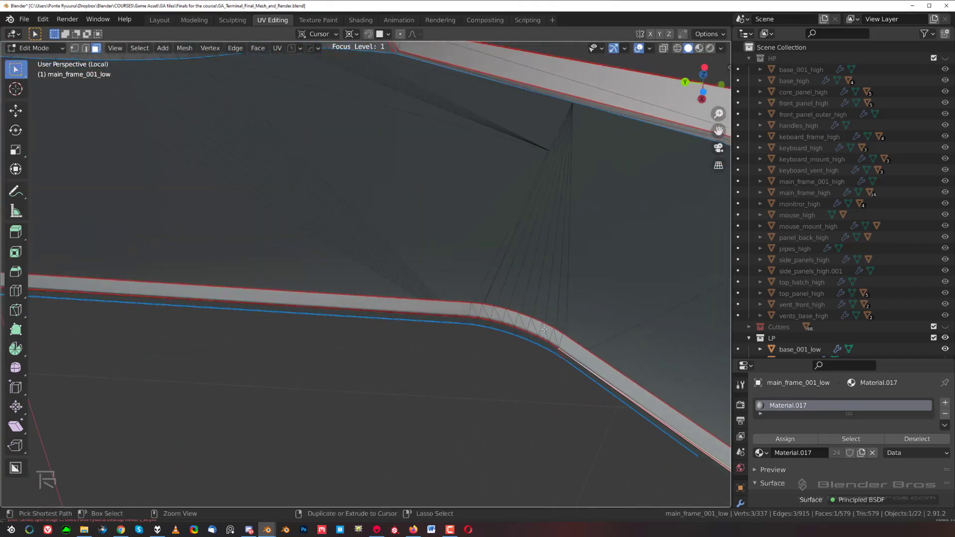
{"action": "left_click", "coordinate": [530, 320], "text": "ctrl"}
{"action": "left_click", "coordinate": [476, 309], "text": "ctrl"}
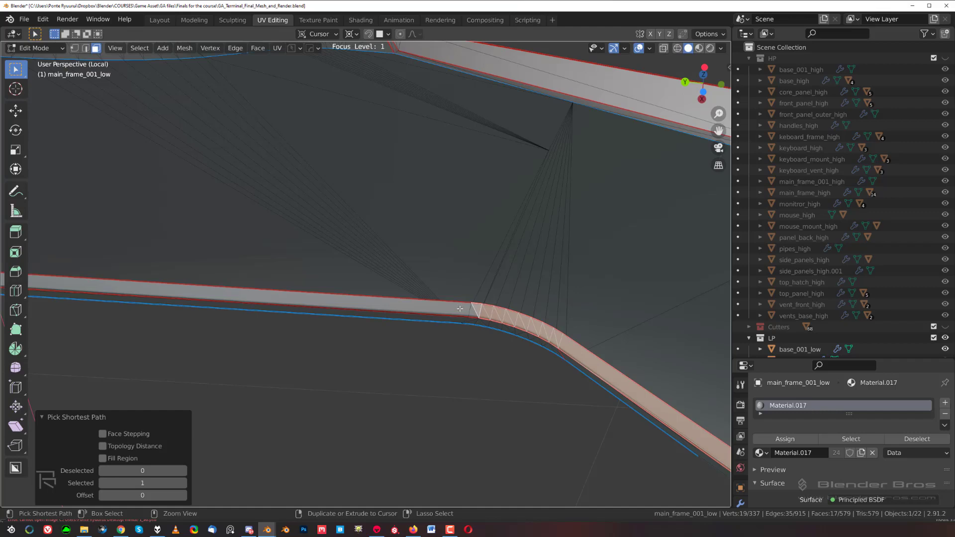
{"action": "left_click", "coordinate": [422, 309], "text": "ctrl"}
{"action": "middle_click_drag", "start_coordinate": [290, 323], "coordinate": [542, 282], "text": "shift"}
{"action": "scroll", "coordinate": [542, 283], "scroll_direction": "up", "scroll_amount": 3}
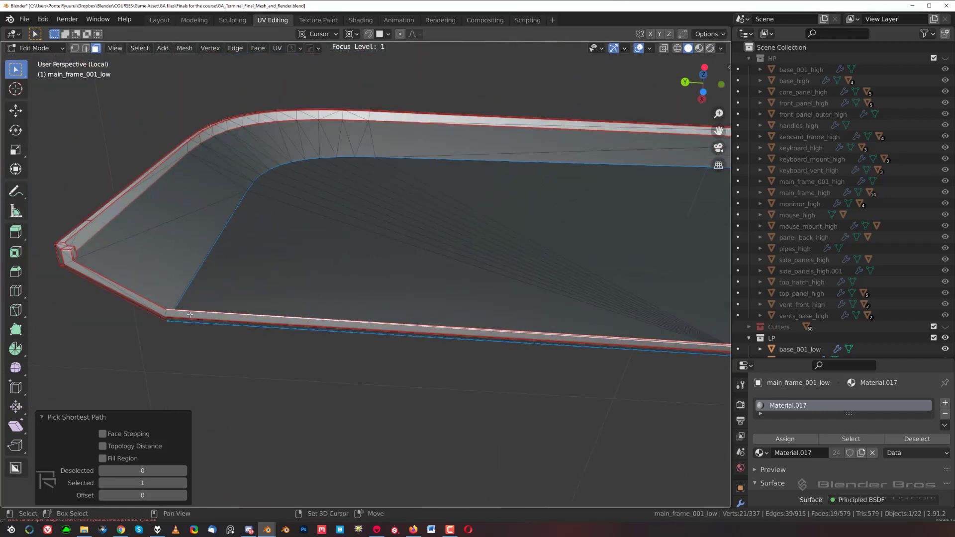
{"action": "left_click", "coordinate": [184, 316], "text": "shift"}
{"action": "key", "text": "c"}
{"action": "right_click", "coordinate": [277, 301]}
{"action": "key", "text": "x"}
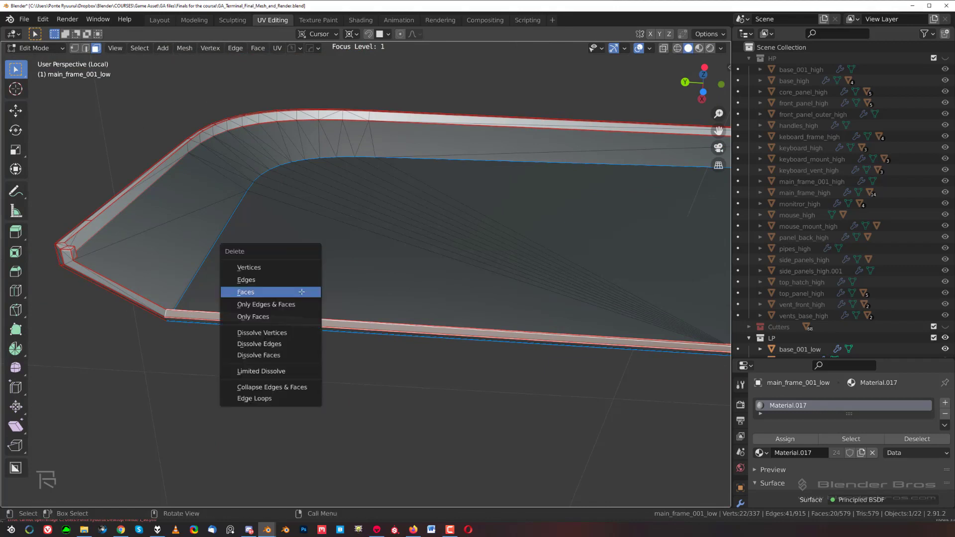
{"action": "left_click", "coordinate": [303, 293]}
Step: Return to object mode and mirror main_frame_001_low along the X axis with the HardOps mirror gizmo
{"action": "key", "text": "Tab"}
{"action": "left_click", "coordinate": [368, 225]}
{"action": "scroll", "coordinate": [402, 284], "scroll_direction": "down", "scroll_amount": 10}
{"action": "middle_click_drag", "start_coordinate": [402, 284], "coordinate": [497, 307]}
{"action": "key", "text": "alt+x"}
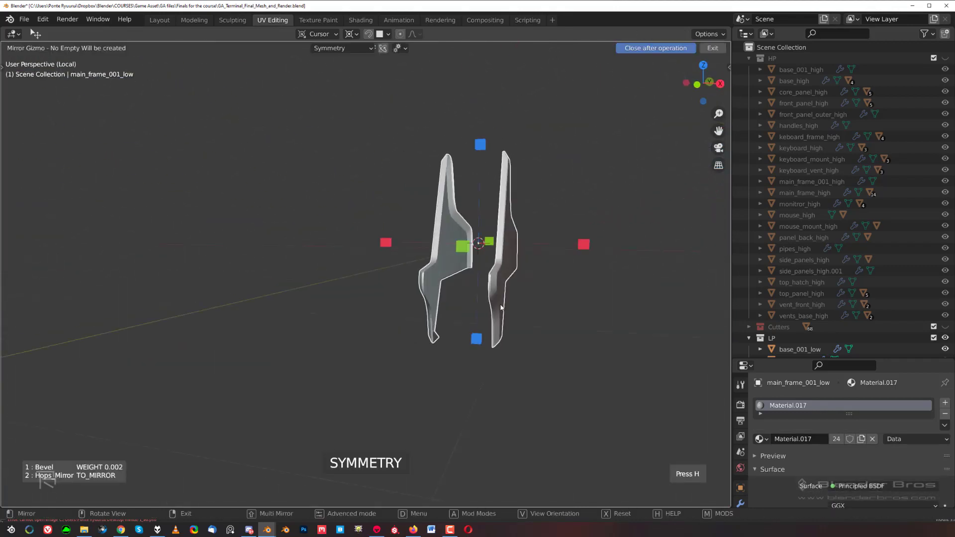
{"action": "left_click", "coordinate": [584, 245]}
Step: Leave local view, select base_001_low and run the HardOps mirror operation on it
{"action": "key", "text": "KP_Divide"}
{"action": "left_click", "coordinate": [351, 335]}
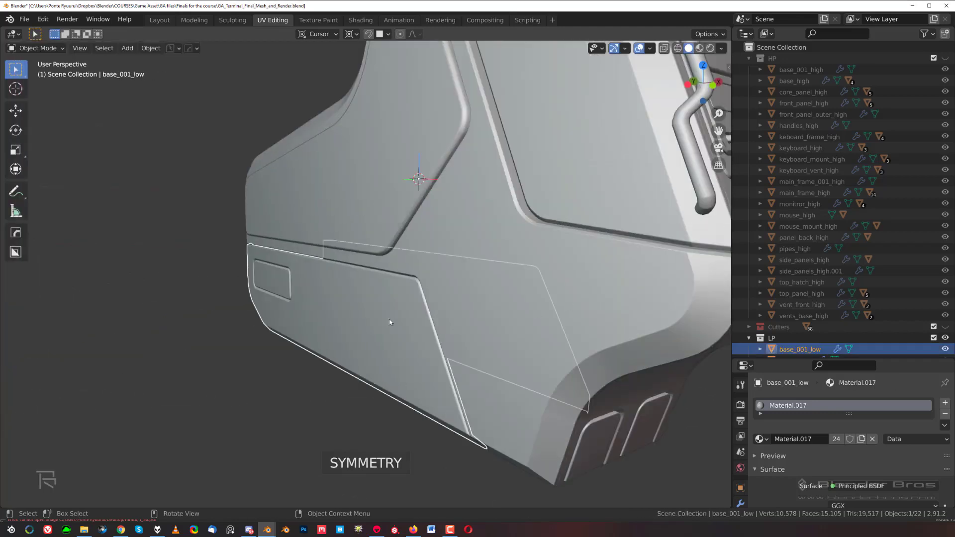
{"action": "key", "text": "alt+x"}
{"action": "left_click", "coordinate": [490, 188]}
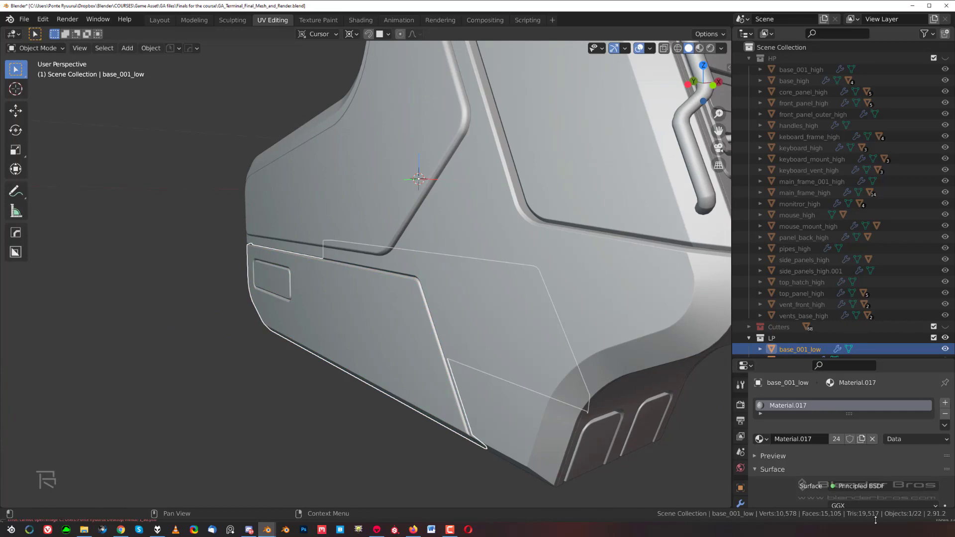
{"action": "middle_click_drag", "start_coordinate": [609, 324], "coordinate": [419, 300]}
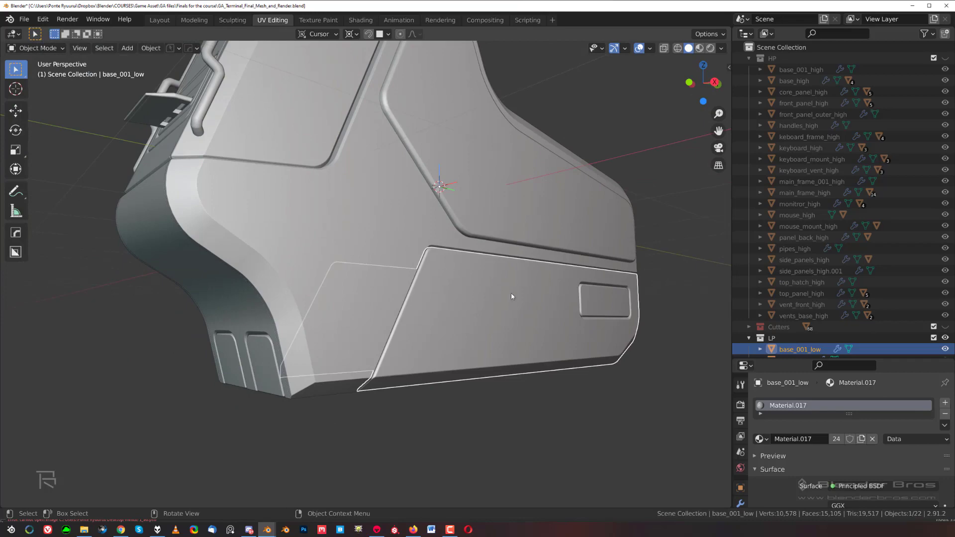
{"action": "middle_click_drag", "start_coordinate": [467, 265], "coordinate": [442, 202]}
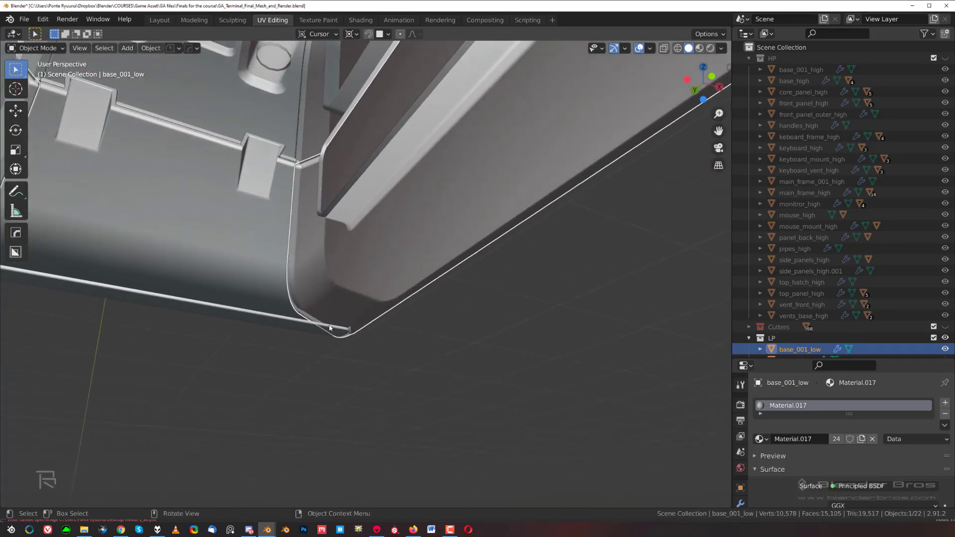
Step: Select base_low at the terminal's lower corner and enter edit mode on it
{"action": "middle_click_drag", "start_coordinate": [393, 270], "coordinate": [371, 332], "text": "shift"}
{"action": "scroll", "coordinate": [373, 328], "scroll_direction": "up", "scroll_amount": 1}
{"action": "key", "text": "Tab"}
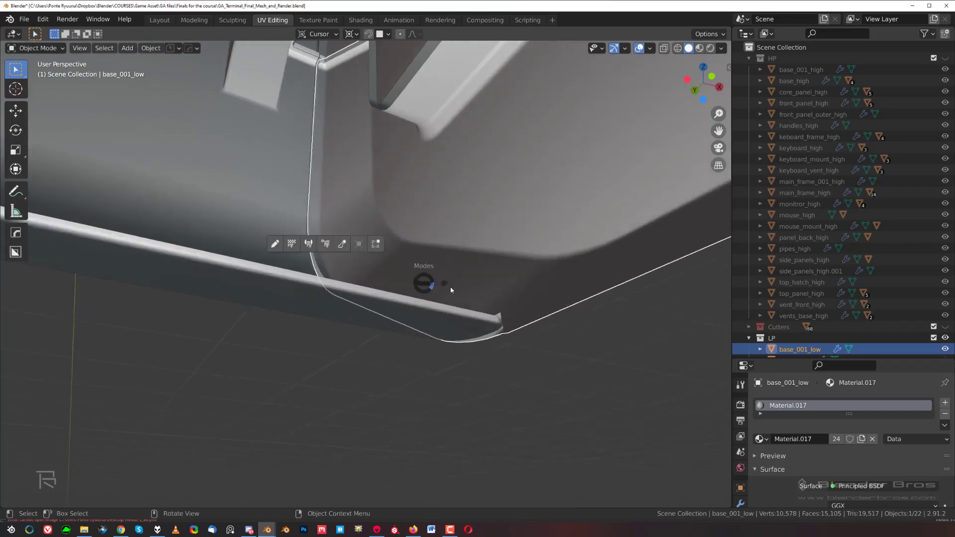
{"action": "key", "text": "Tab"}
{"action": "key", "text": "Tab"}
{"action": "left_click", "coordinate": [354, 295]}
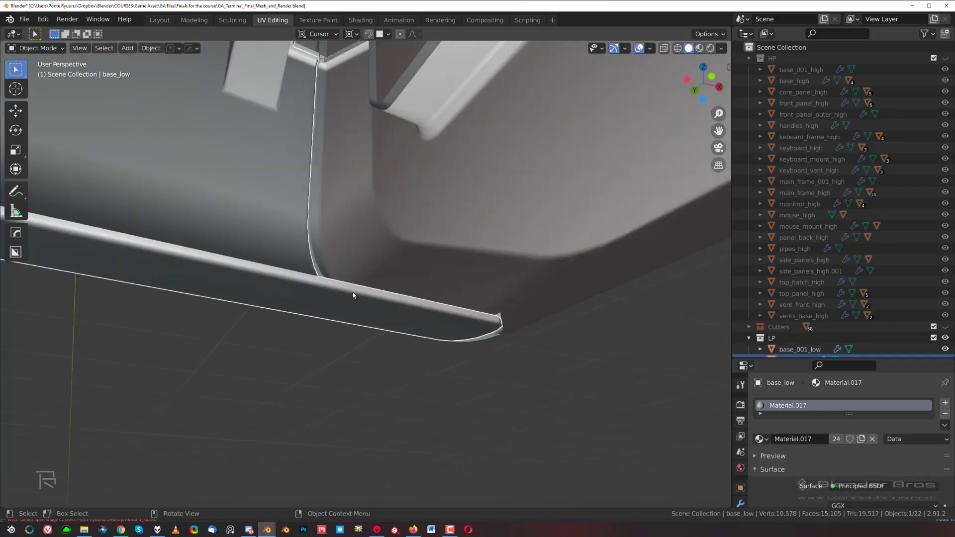
{"action": "key", "text": "Tab"}
Step: Delete the narrow strip faces along base_low's lower edge between the two side panels
{"action": "left_click", "coordinate": [418, 309]}
{"action": "scroll", "coordinate": [423, 309], "scroll_direction": "down", "scroll_amount": 4}
{"action": "middle_click_drag", "start_coordinate": [205, 248], "coordinate": [235, 405], "text": "shift"}
{"action": "scroll", "coordinate": [428, 287], "scroll_direction": "up", "scroll_amount": 1}
{"action": "key", "text": "x"}
{"action": "left_click", "coordinate": [441, 296]}
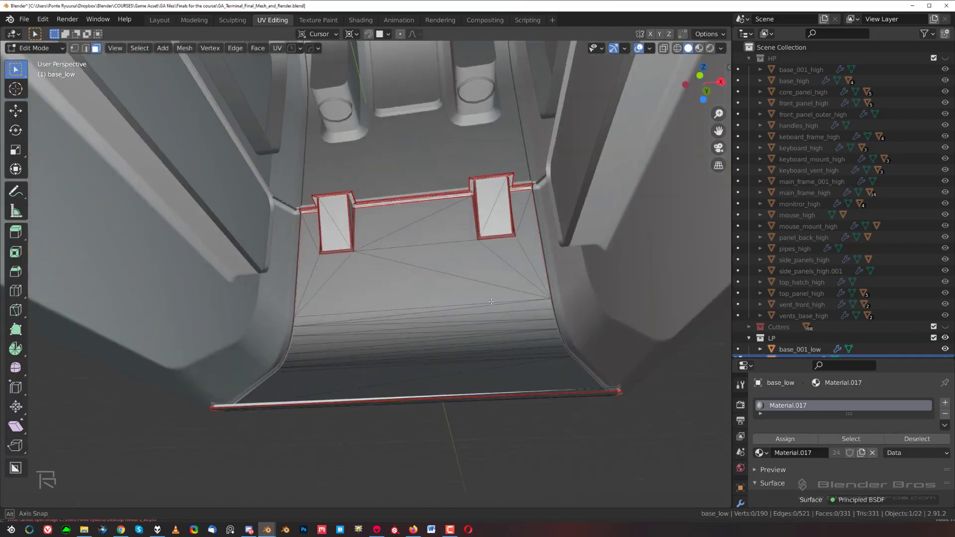
{"action": "key", "text": "x"}
{"action": "left_click", "coordinate": [235, 404]}
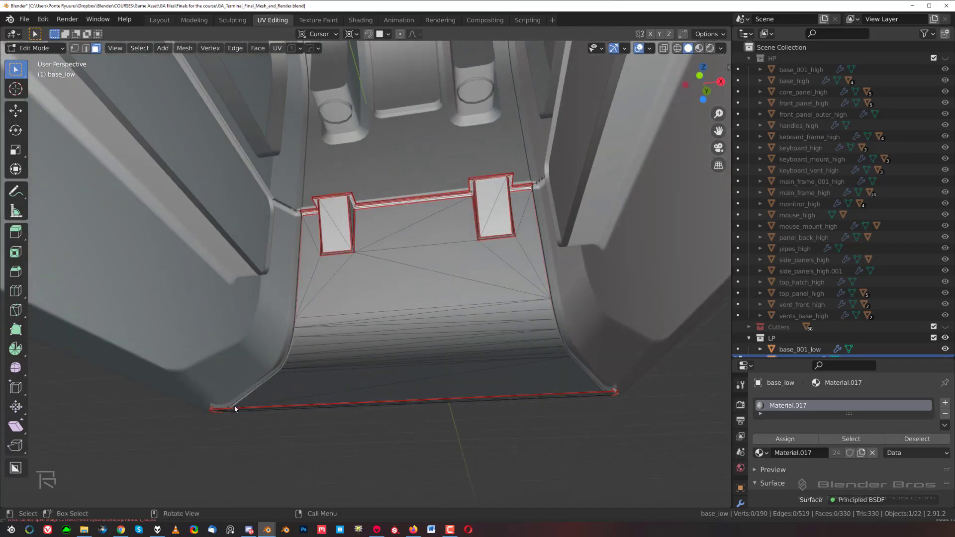
{"action": "middle_click_drag", "start_coordinate": [392, 328], "coordinate": [337, 249], "text": "shift"}
Step: Return to object mode, check the terminal from the side and save the Blender file
{"action": "key", "text": "Tab"}
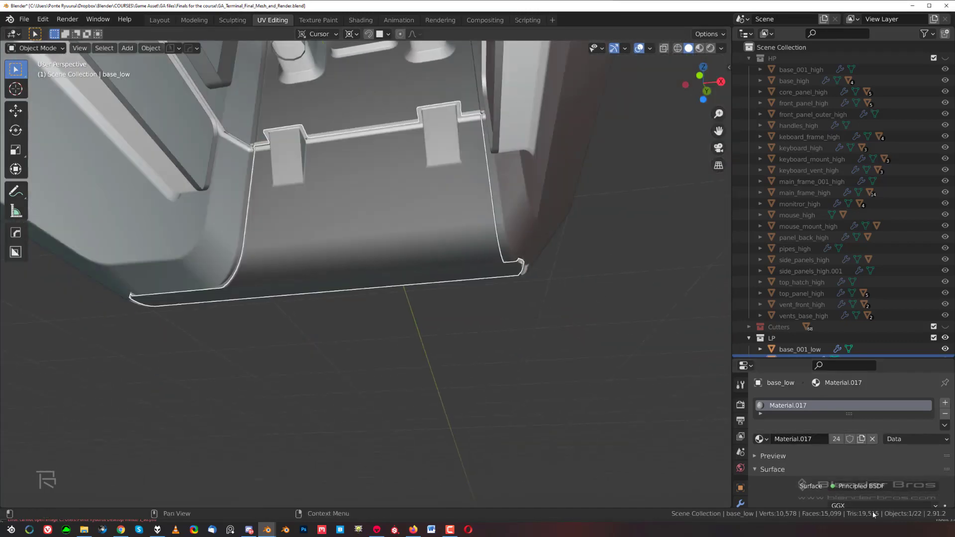
{"action": "middle_click_drag", "start_coordinate": [461, 203], "coordinate": [435, 281]}
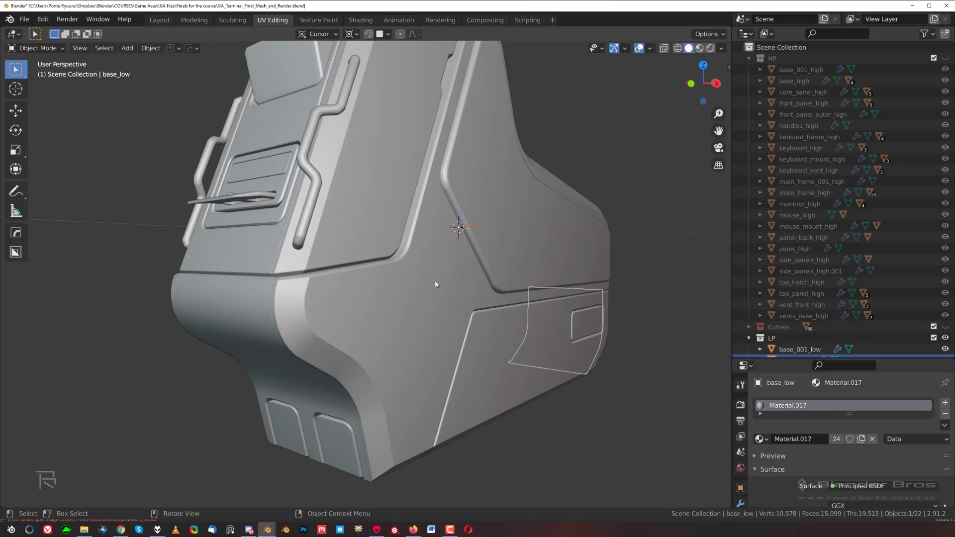
{"action": "key", "text": "ctrl+s"}
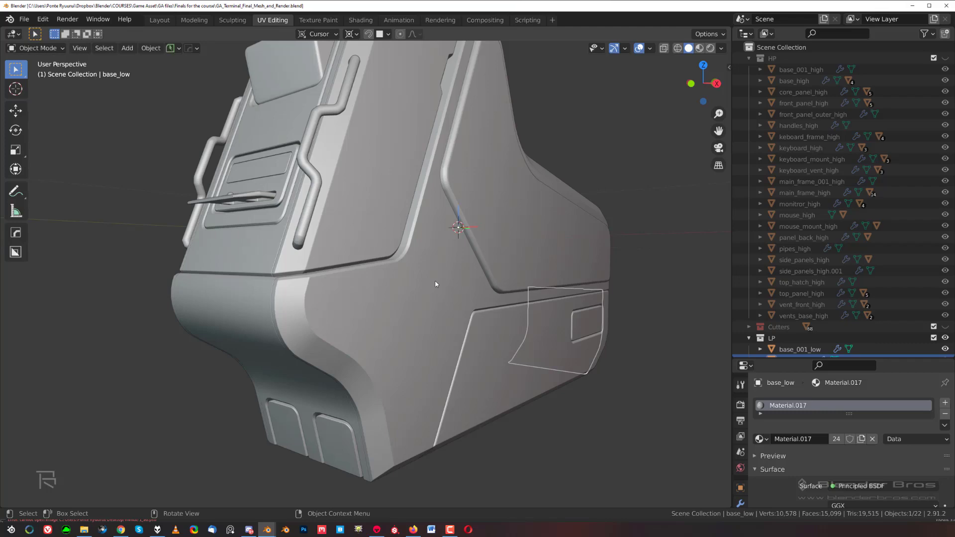
Step: Switch to Quixel Mixer and examine the textured terminal from the side
{"action": "middle_click_drag", "start_coordinate": [432, 286], "coordinate": [439, 275]}
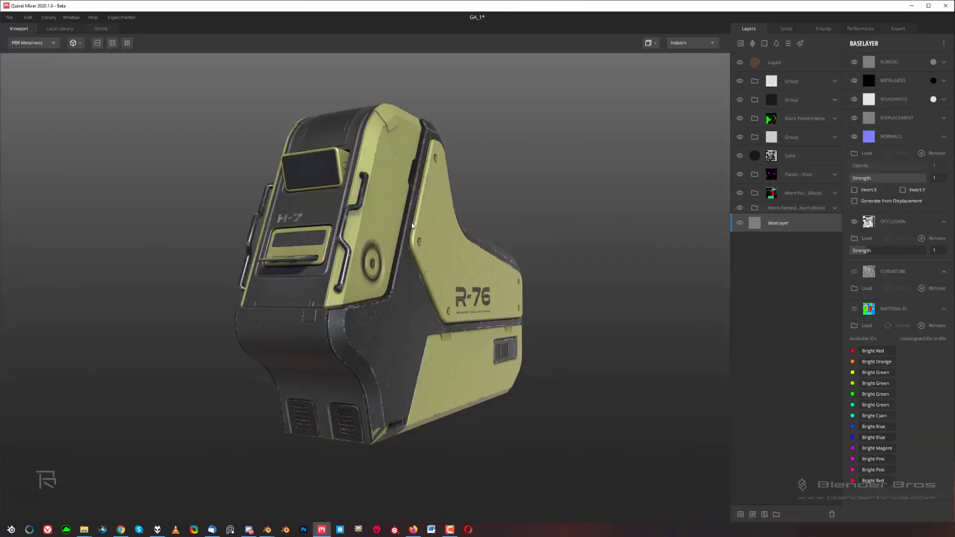
{"action": "left_click_drag", "start_coordinate": [396, 233], "coordinate": [407, 234]}
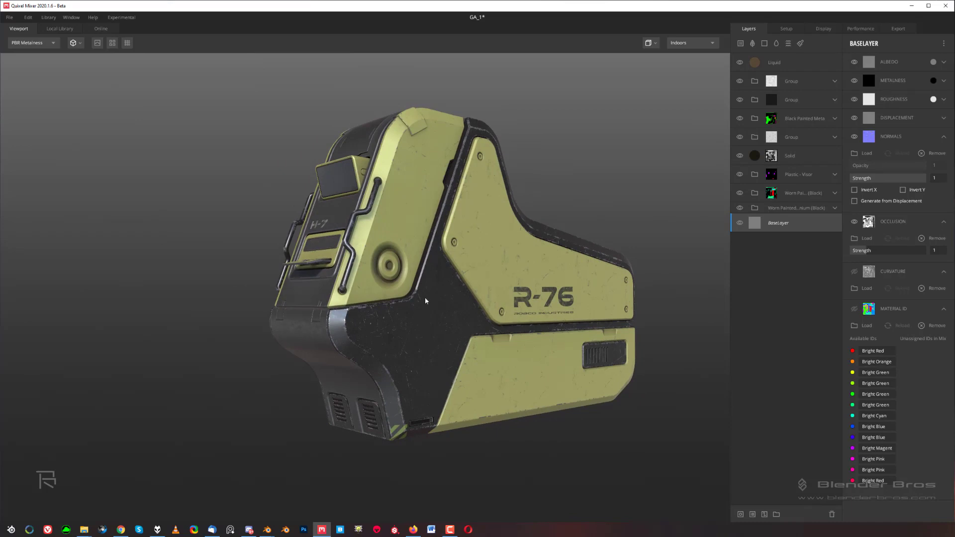
Step: Examine the textured terminal's dark rear end up close and its whole R-76 side
{"action": "left_click_drag", "start_coordinate": [587, 299], "coordinate": [358, 301], "text": "alt"}
{"action": "middle_click_drag", "start_coordinate": [358, 301], "coordinate": [267, 264], "text": "alt"}
{"action": "right_click_drag", "start_coordinate": [267, 264], "coordinate": [459, 397], "text": "alt"}
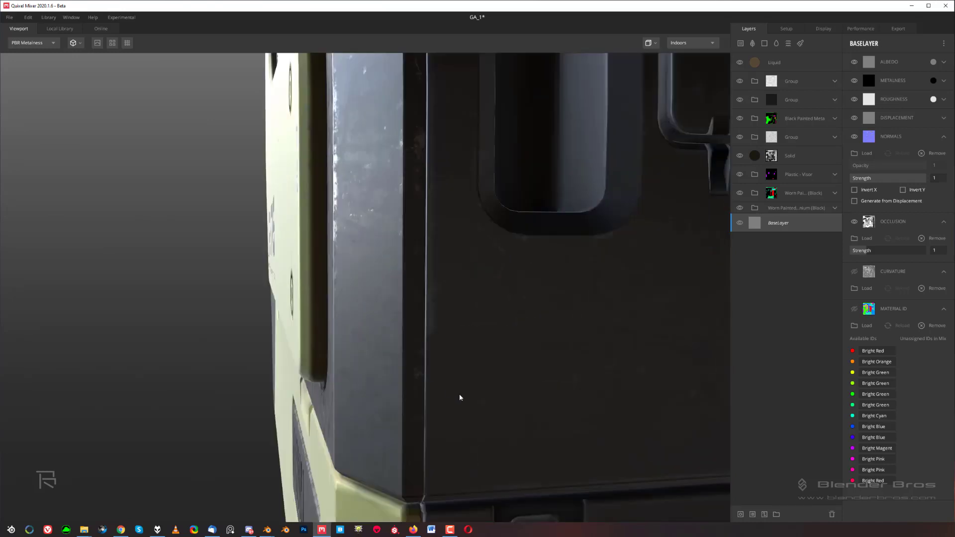
{"action": "left_click_drag", "start_coordinate": [459, 397], "coordinate": [426, 240]}
{"action": "right_click_drag", "start_coordinate": [416, 259], "coordinate": [373, 185], "text": "alt"}
{"action": "left_click_drag", "start_coordinate": [373, 185], "coordinate": [450, 220], "text": "alt"}
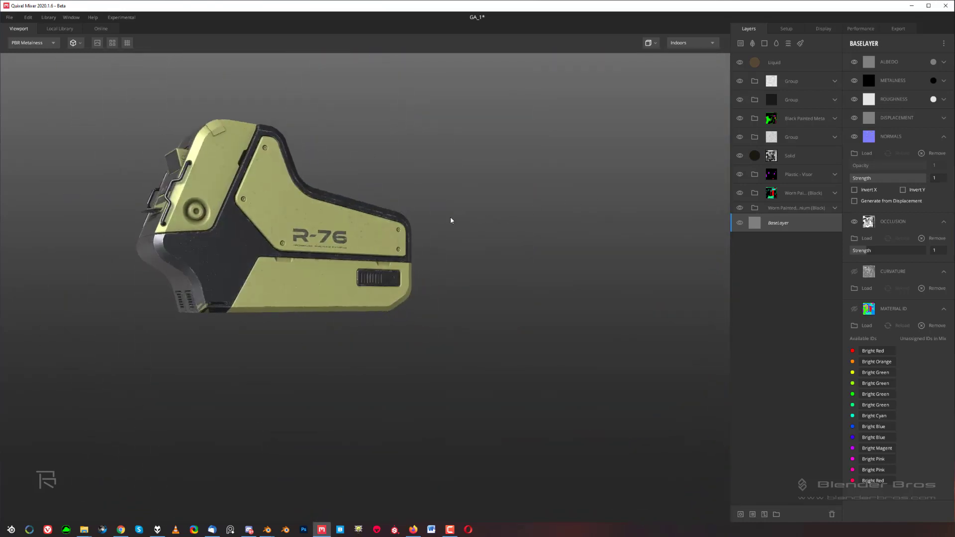
{"action": "middle_click_drag", "start_coordinate": [293, 209], "coordinate": [408, 250], "text": "alt"}
{"action": "right_click_drag", "start_coordinate": [408, 250], "coordinate": [440, 266], "text": "alt"}
{"action": "middle_click_drag", "start_coordinate": [414, 219], "coordinate": [423, 245], "text": "alt"}
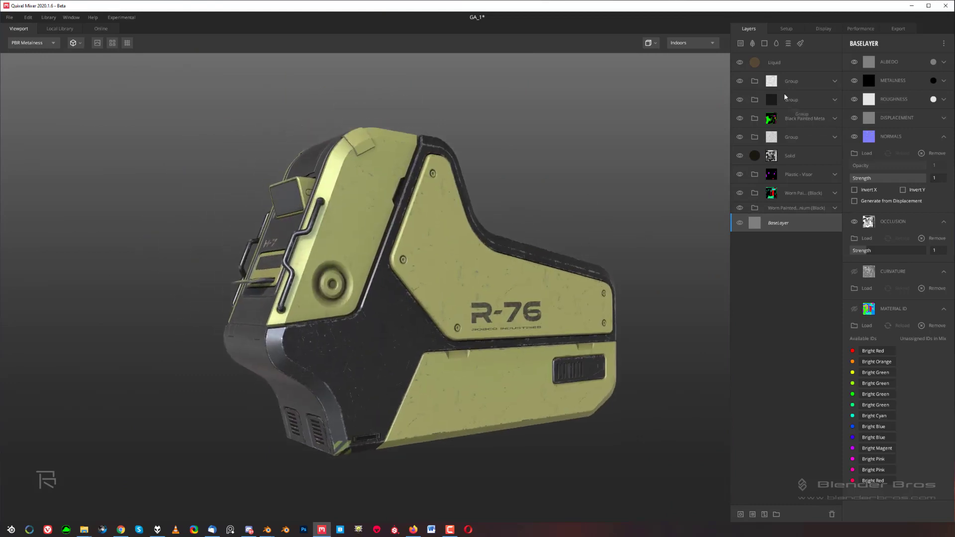
Step: Replace the custom mesh with GA_Terminal_LPFinal_Mesh_and_Render_FINAL_FIX4.fbx from the GA fixed maps and files folder on the desktop
{"action": "left_click", "coordinate": [786, 28]}
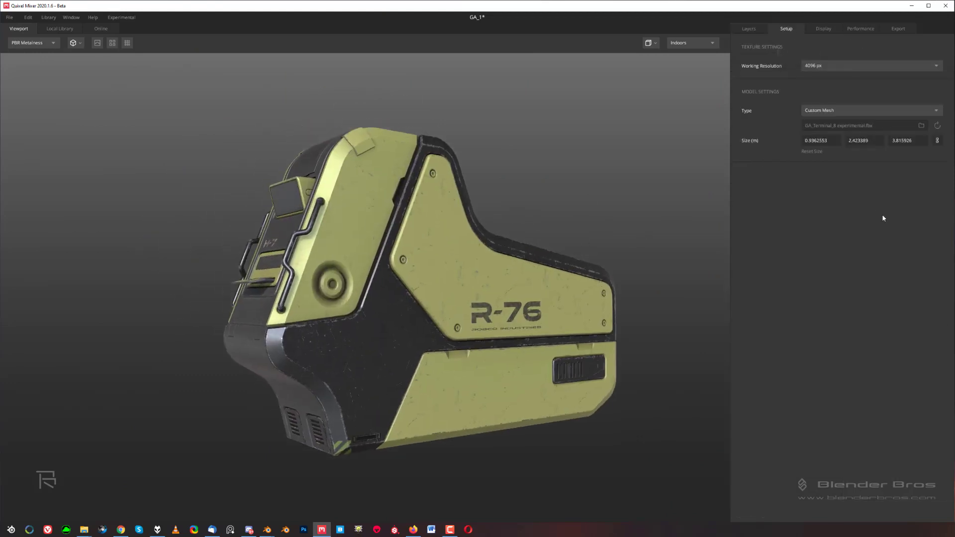
{"action": "left_click", "coordinate": [921, 126]}
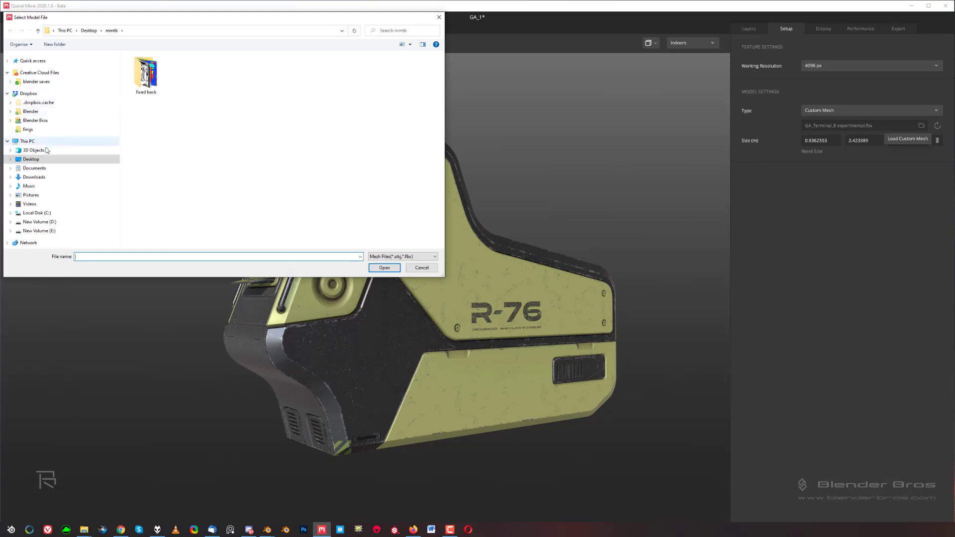
{"action": "left_click", "coordinate": [31, 160]}
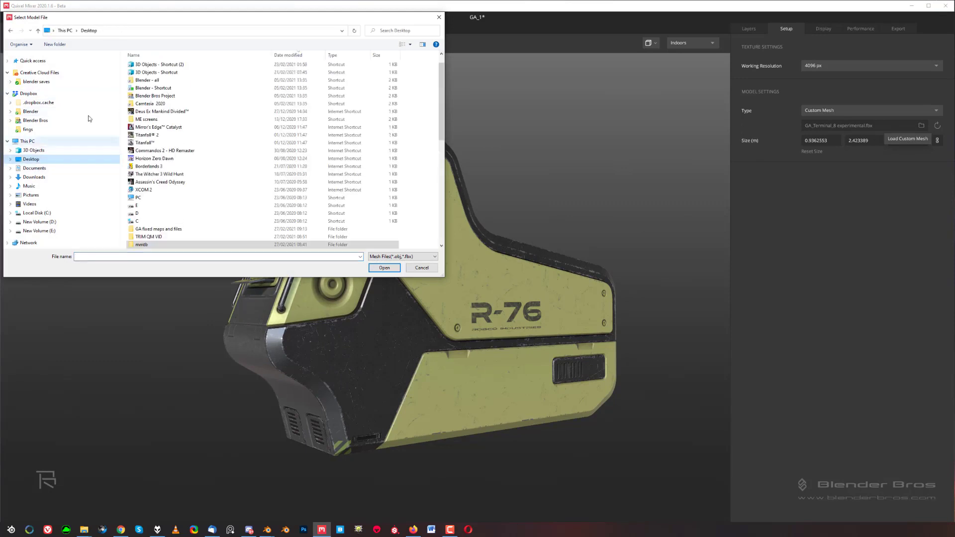
{"action": "double_click", "coordinate": [187, 228]}
{"action": "left_click", "coordinate": [195, 90]}
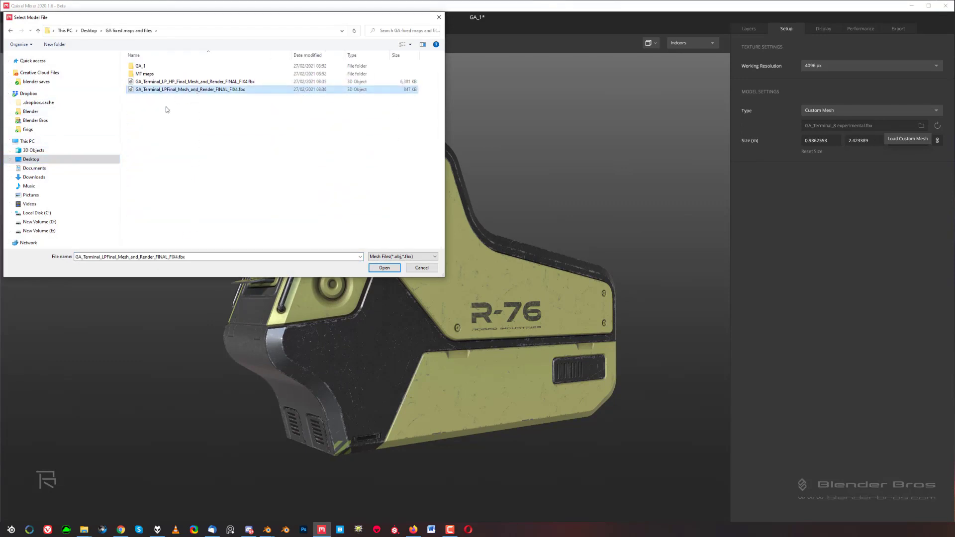
{"action": "left_click", "coordinate": [384, 267]}
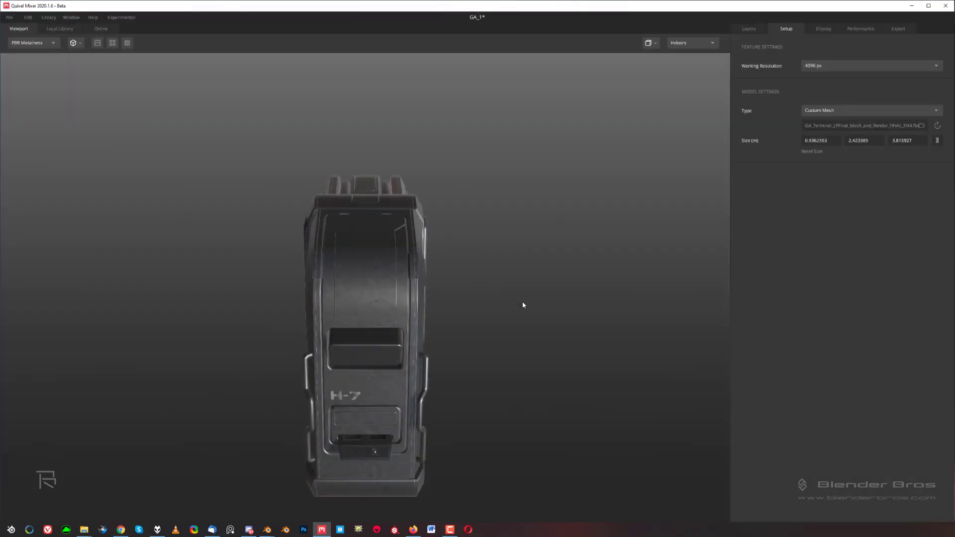
Step: Load GA_normal.png from the MT maps folder as the base layer's normal map
{"action": "left_click_drag", "start_coordinate": [419, 383], "coordinate": [368, 309]}
{"action": "left_click_drag", "start_coordinate": [481, 288], "coordinate": [694, 115]}
{"action": "left_click", "coordinate": [750, 30]}
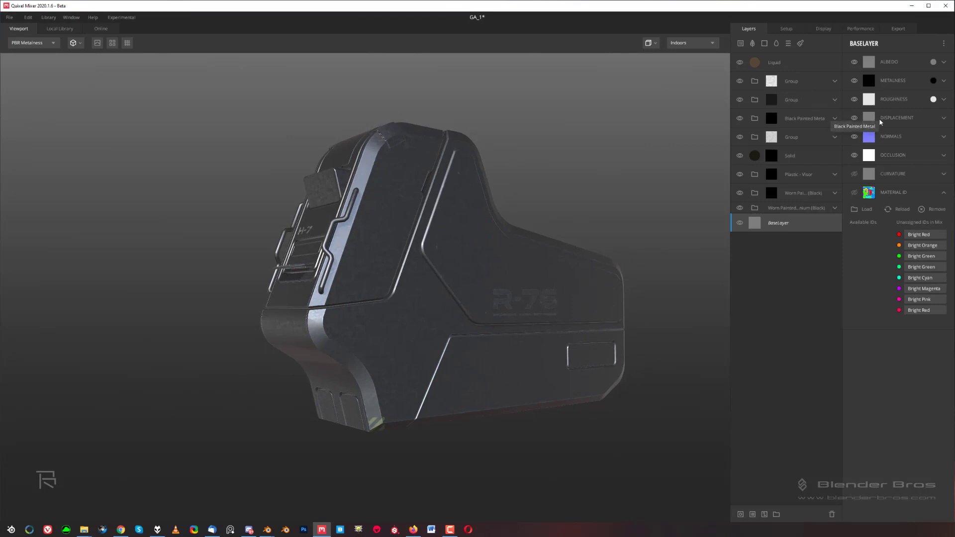
{"action": "left_click", "coordinate": [905, 136]}
{"action": "left_click", "coordinate": [863, 152]}
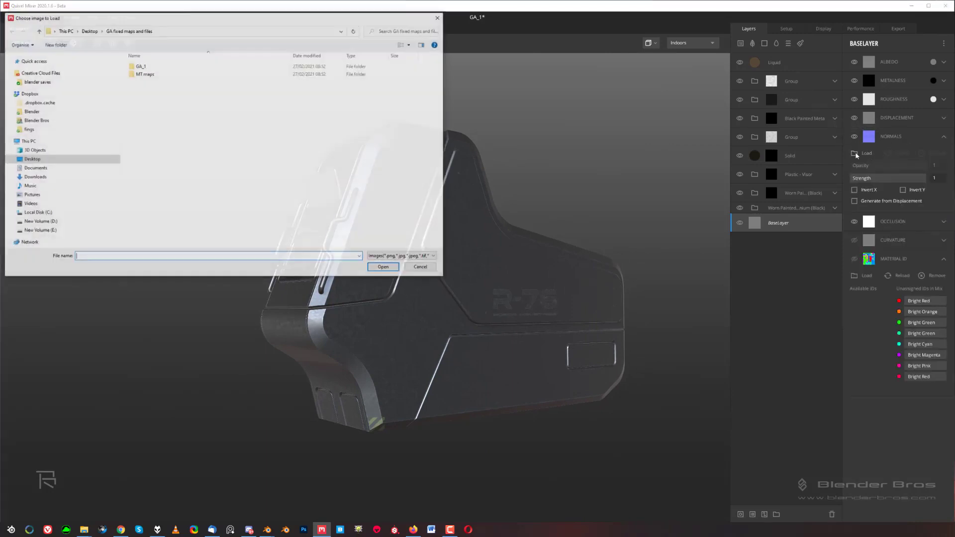
{"action": "double_click", "coordinate": [144, 73]}
{"action": "left_click", "coordinate": [264, 77]}
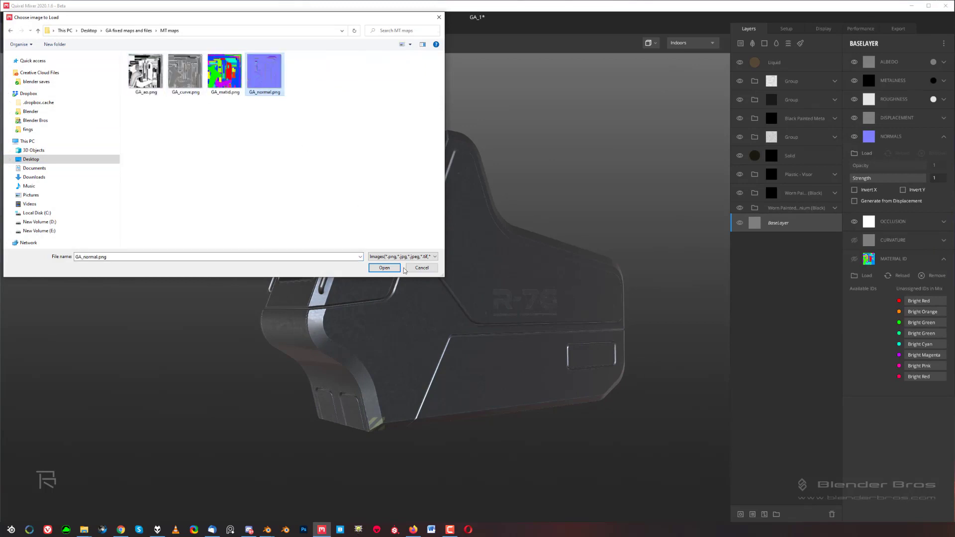
{"action": "left_click", "coordinate": [384, 267]}
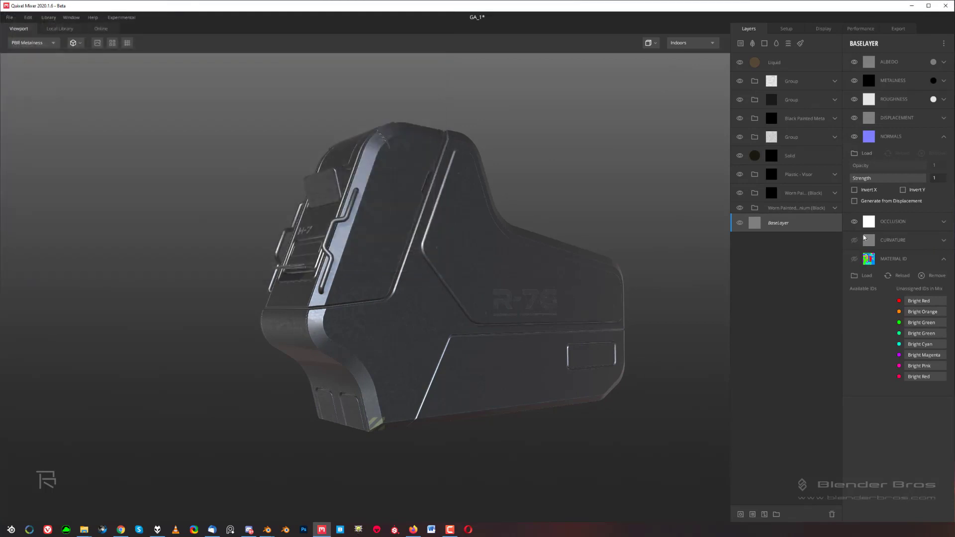
Step: Load GA_ao.png as the base layer's occlusion map and GA_curve.png as its curvature map
{"action": "left_click", "coordinate": [898, 221]}
{"action": "left_click", "coordinate": [859, 237]}
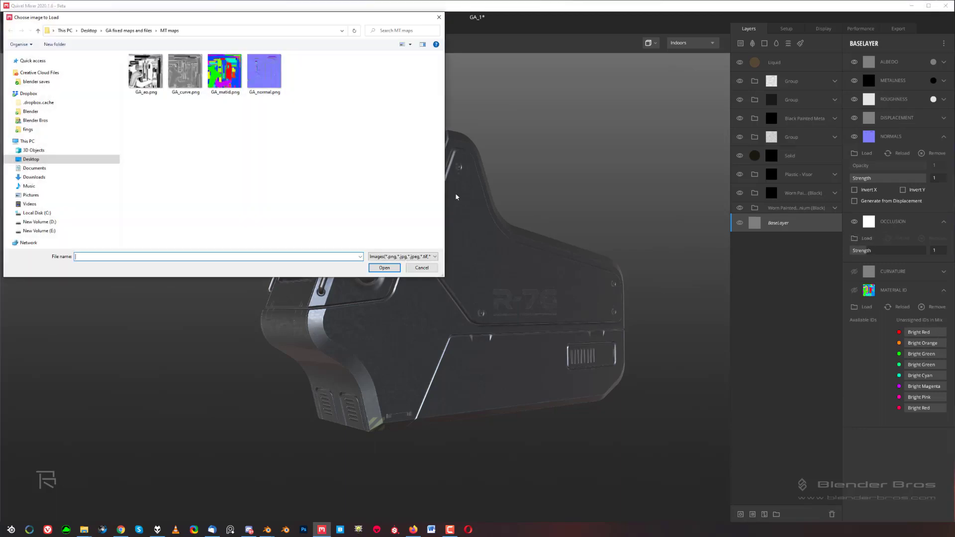
{"action": "double_click", "coordinate": [146, 75]}
{"action": "left_click", "coordinate": [908, 289]}
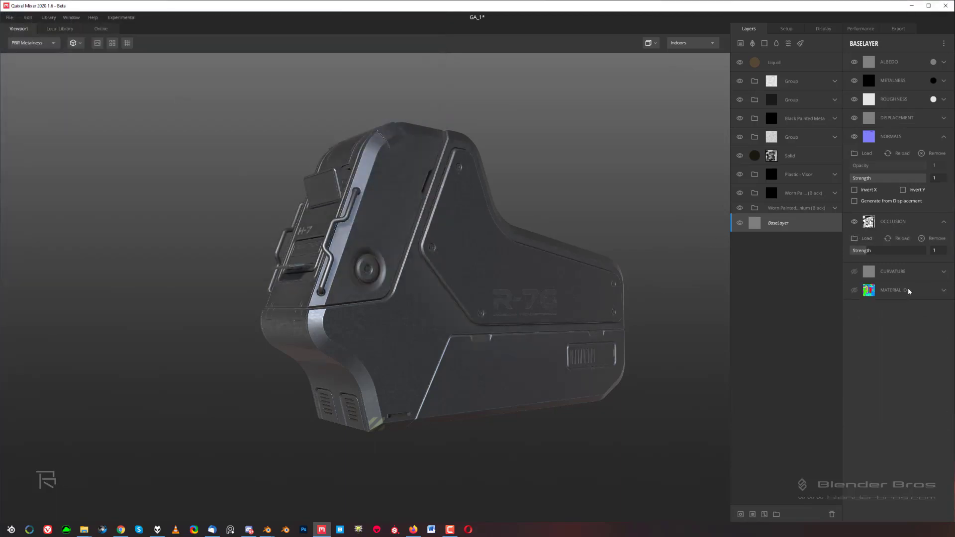
{"action": "left_click", "coordinate": [890, 272]}
{"action": "left_click", "coordinate": [855, 288]}
{"action": "double_click", "coordinate": [185, 75]}
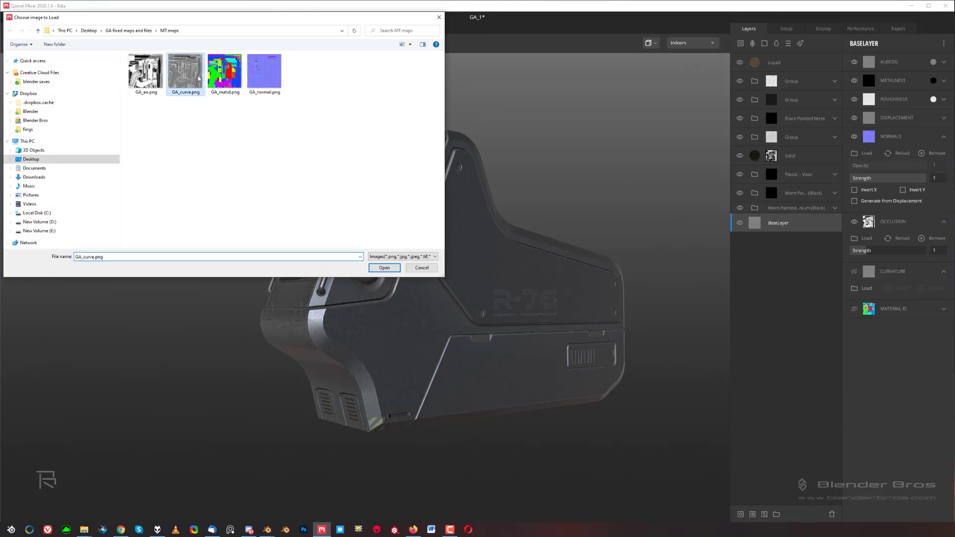
Step: Load GA_matid.png as the base layer's Material ID map
{"action": "left_click", "coordinate": [906, 309]}
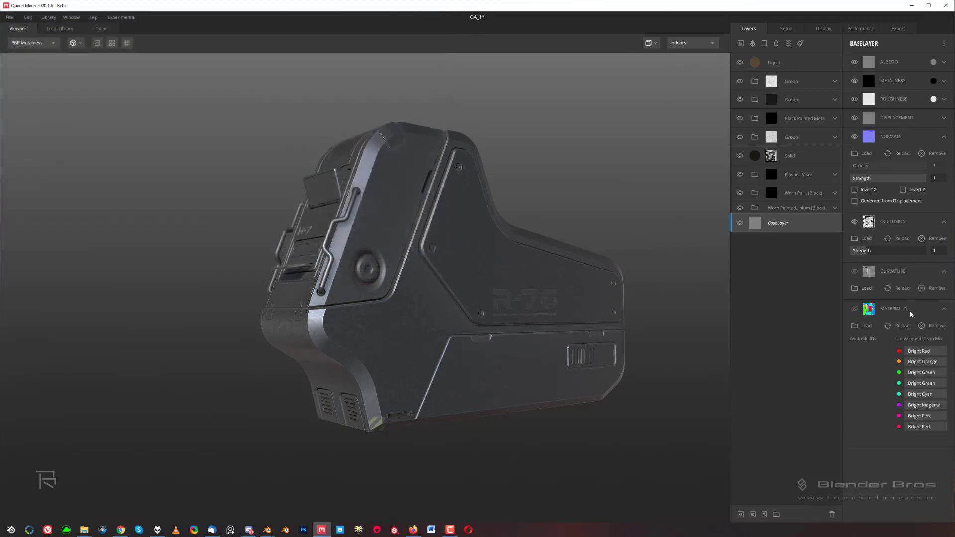
{"action": "left_click", "coordinate": [855, 326]}
{"action": "double_click", "coordinate": [226, 74]}
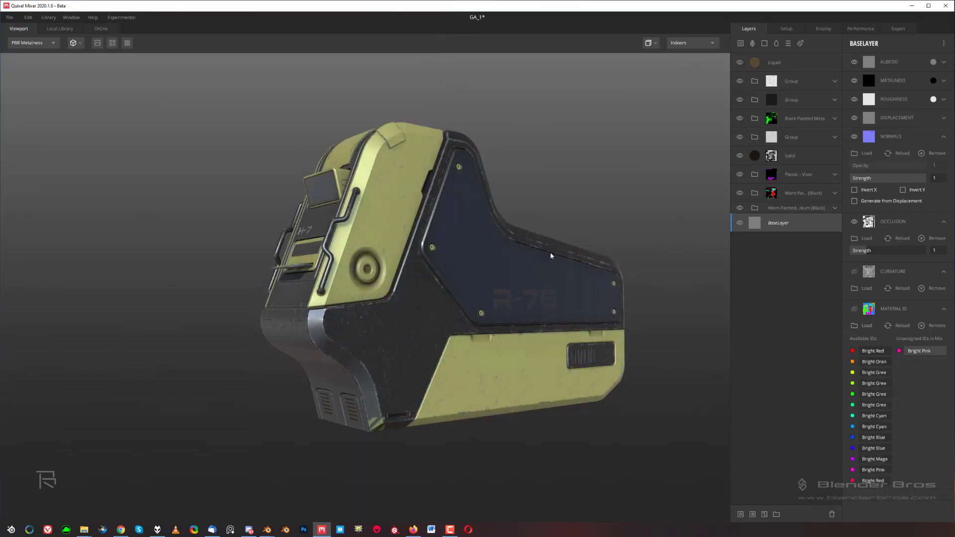
Step: Toggle the visibility of the Black Painted Metal, Plastic - Visor and upper Worn Painted groups to check which one colours the R-76 side panel
{"action": "left_click_drag", "start_coordinate": [550, 256], "coordinate": [461, 274]}
{"action": "scroll", "coordinate": [460, 275], "scroll_direction": "up", "scroll_amount": 2}
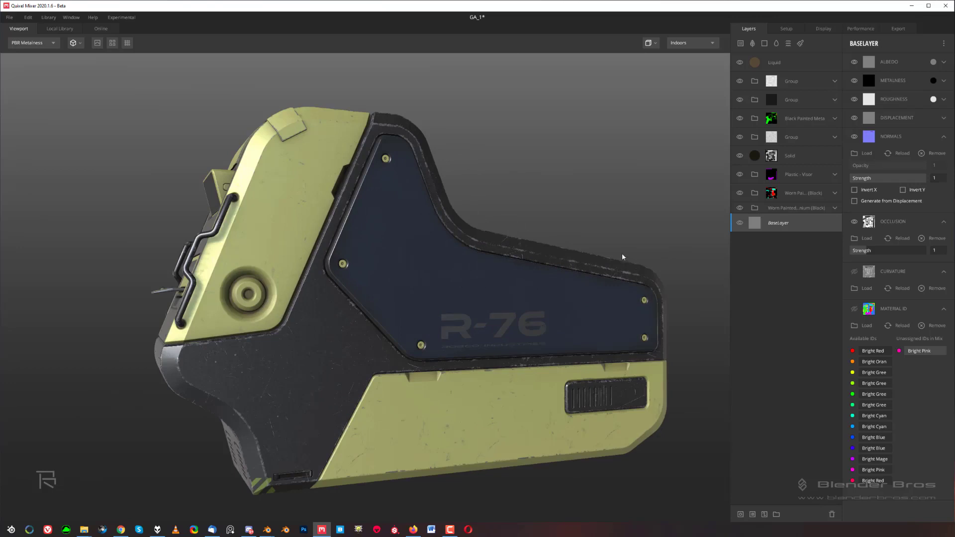
{"action": "left_click", "coordinate": [793, 209]}
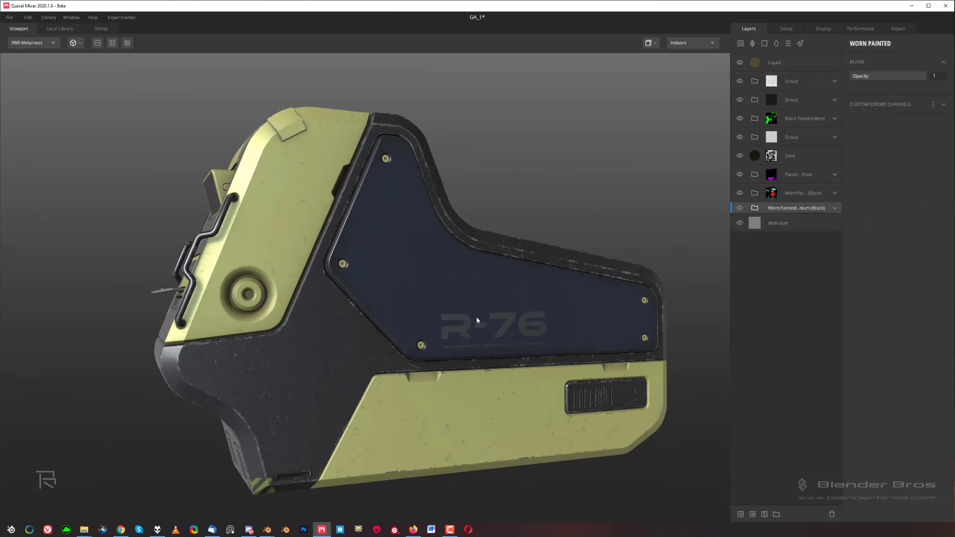
{"action": "mouse_move", "coordinate": [344, 309]}
{"action": "left_mouse_down"}
{"action": "mouse_move", "coordinate": [469, 309]}
{"action": "mouse_move", "coordinate": [353, 306]}
{"action": "left_mouse_up"}
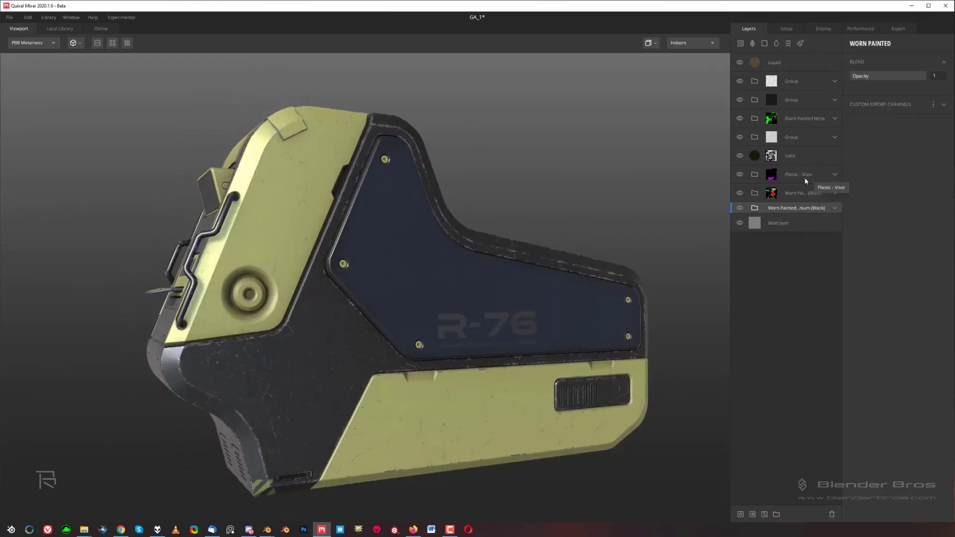
{"action": "left_click", "coordinate": [794, 119]}
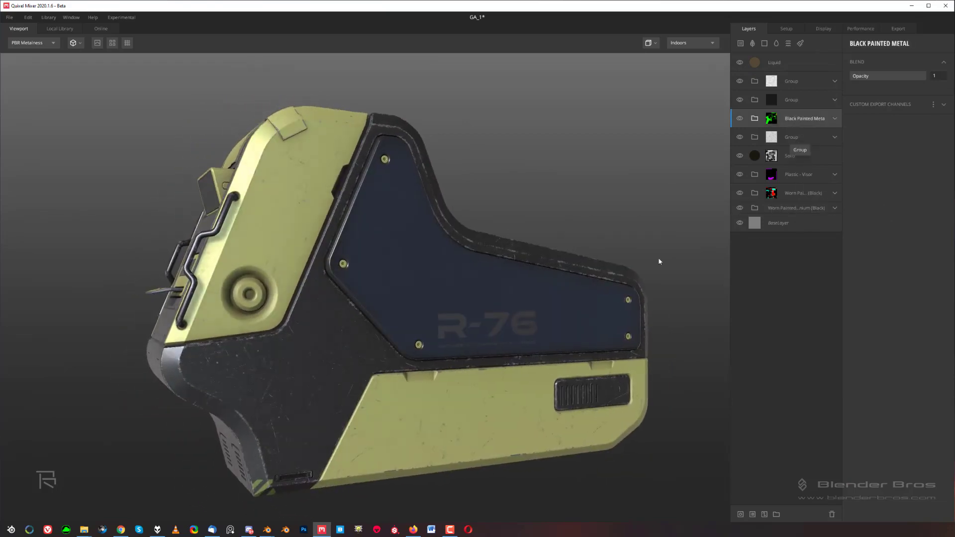
{"action": "left_click", "coordinate": [742, 123]}
{"action": "left_click", "coordinate": [742, 120]}
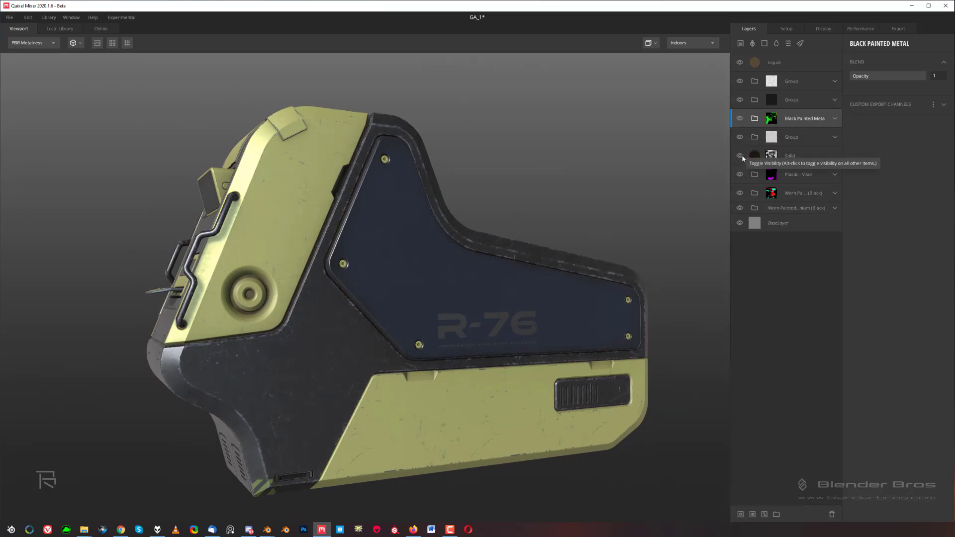
{"action": "left_click", "coordinate": [740, 175]}
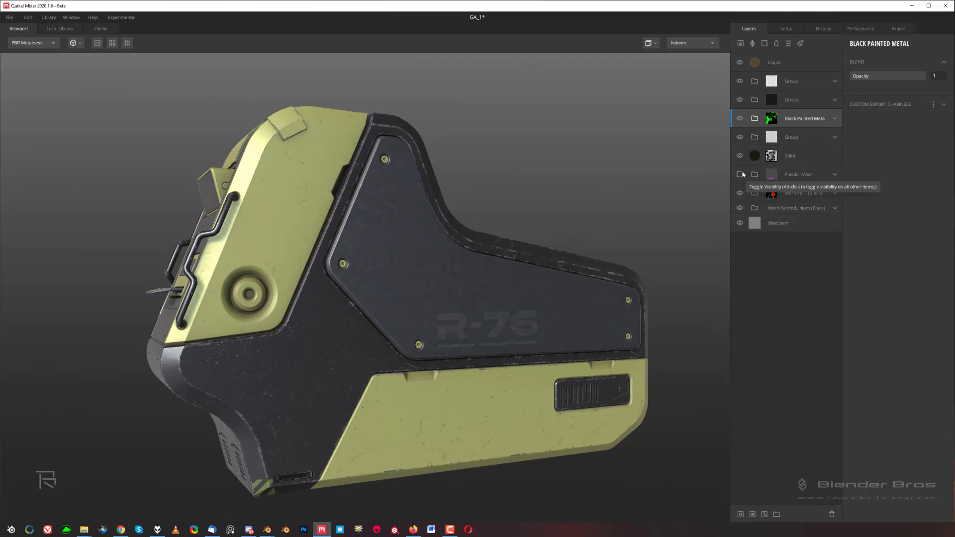
{"action": "left_click", "coordinate": [741, 192]}
{"action": "left_click", "coordinate": [741, 192]}
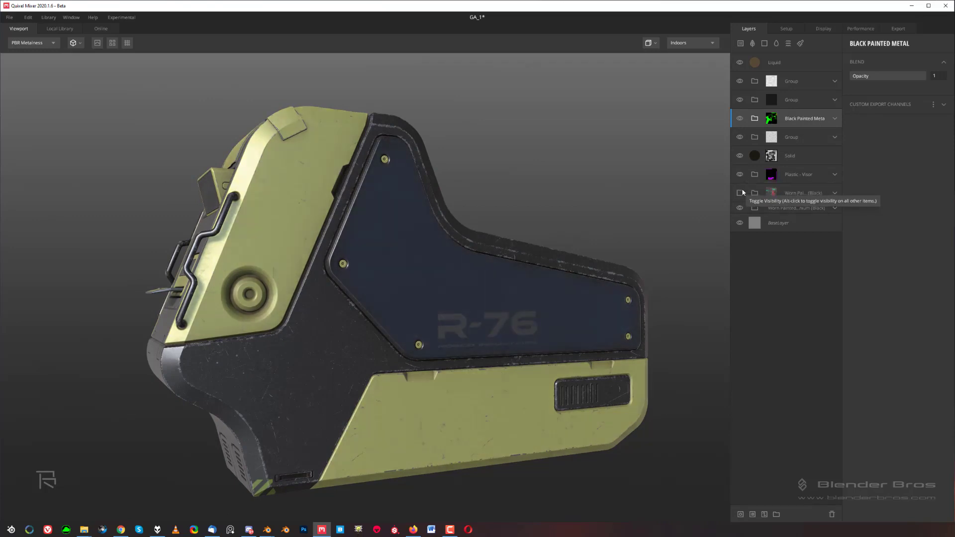
{"action": "left_click", "coordinate": [756, 192]}
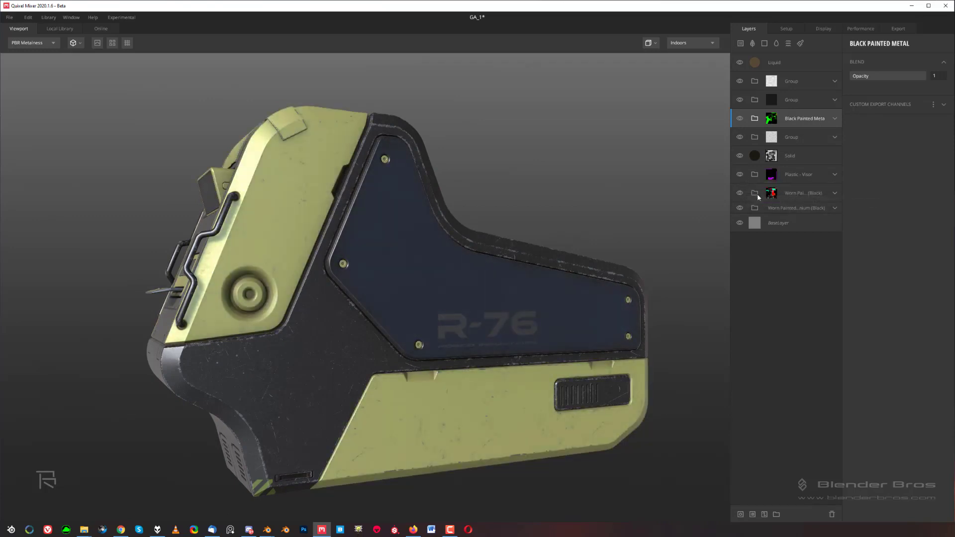
Step: Try the R-76 side panel's Bright Magenta ID in the upper Worn Painted Aluminium (Black) group's Material ID mask and exclude it again
{"action": "left_click", "coordinate": [791, 195]}
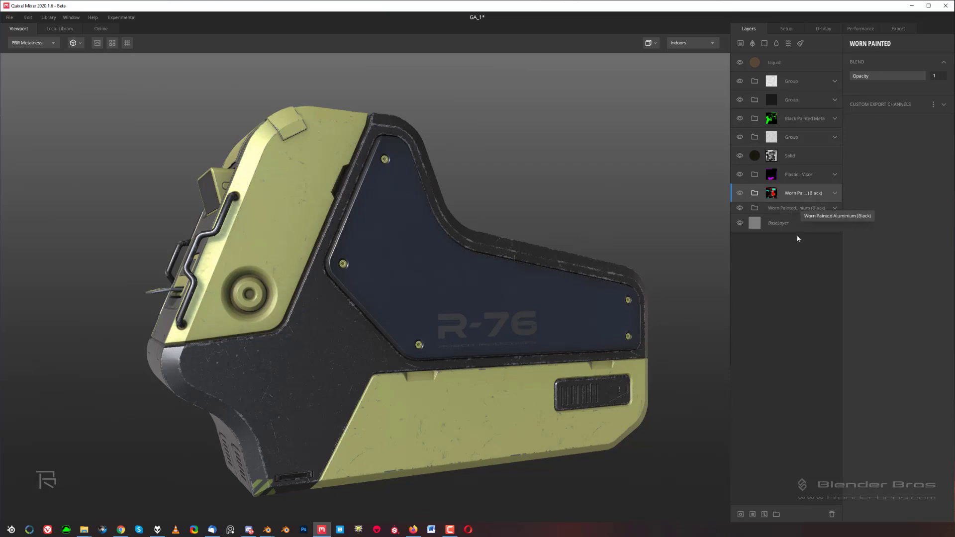
{"action": "left_click", "coordinate": [751, 514]}
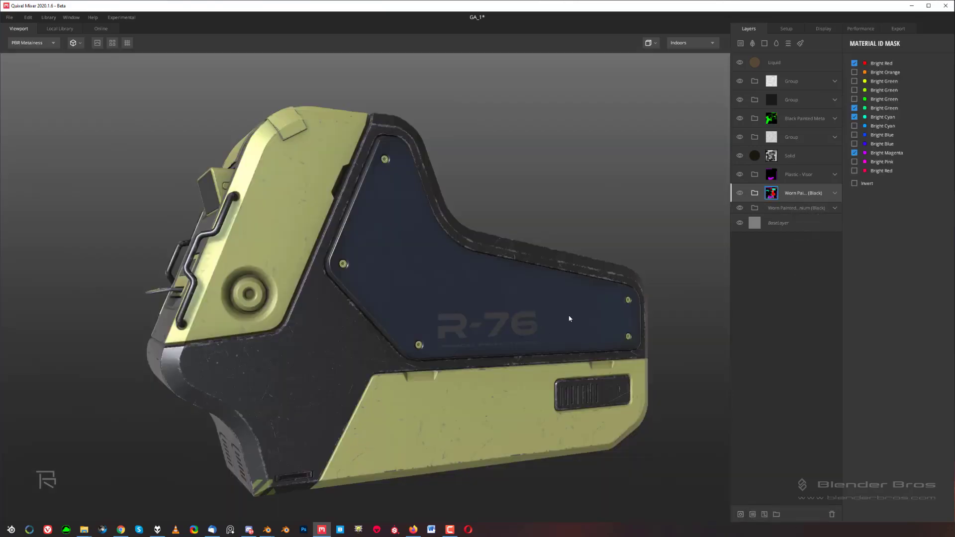
{"action": "scroll", "coordinate": [569, 317], "scroll_direction": "down", "scroll_amount": 3}
{"action": "left_click_drag", "start_coordinate": [569, 317], "coordinate": [488, 310]}
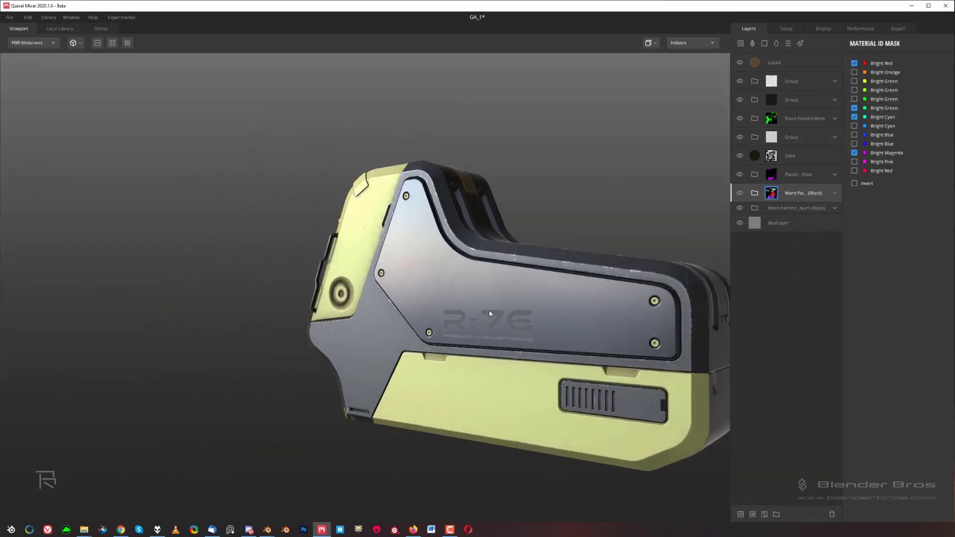
{"action": "middle_click_drag", "start_coordinate": [488, 309], "coordinate": [321, 320]}
{"action": "scroll", "coordinate": [394, 347], "scroll_direction": "up", "scroll_amount": 5}
{"action": "left_click_drag", "start_coordinate": [394, 347], "coordinate": [506, 347]}
{"action": "scroll", "coordinate": [506, 347], "scroll_direction": "down", "scroll_amount": 3}
{"action": "key", "text": "c"}
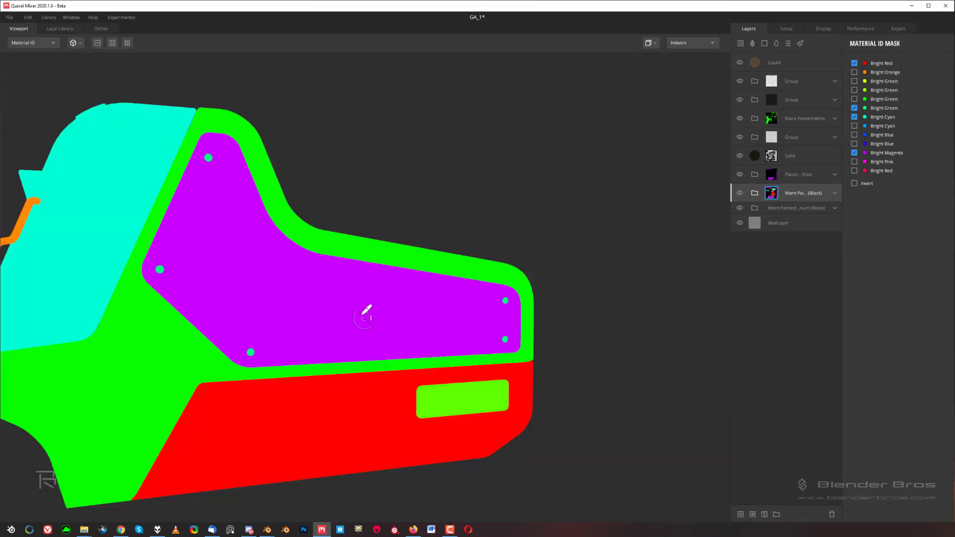
{"action": "left_click", "coordinate": [359, 301]}
{"action": "left_click_drag", "start_coordinate": [443, 299], "coordinate": [323, 320]}
{"action": "key", "text": "c"}
{"action": "left_click", "coordinate": [432, 308]}
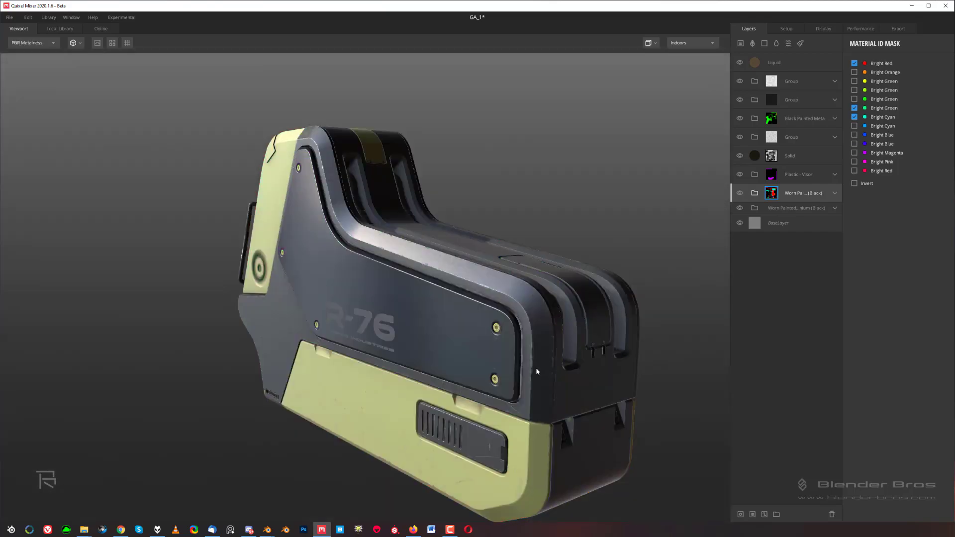
Step: Move the masked Worn Painted Aluminium (Black) group to the top of the layer stack
{"action": "scroll", "coordinate": [411, 344], "scroll_direction": "down", "scroll_amount": 3}
{"action": "left_click_drag", "start_coordinate": [410, 345], "coordinate": [563, 338]}
{"action": "mouse_move", "coordinate": [291, 345]}
{"action": "middle_mouse_down"}
{"action": "mouse_move", "coordinate": [452, 314]}
{"action": "mouse_move", "coordinate": [442, 323]}
{"action": "middle_mouse_up"}
{"action": "left_click", "coordinate": [801, 193]}
{"action": "left_click_drag", "start_coordinate": [800, 193], "coordinate": [800, 54]}
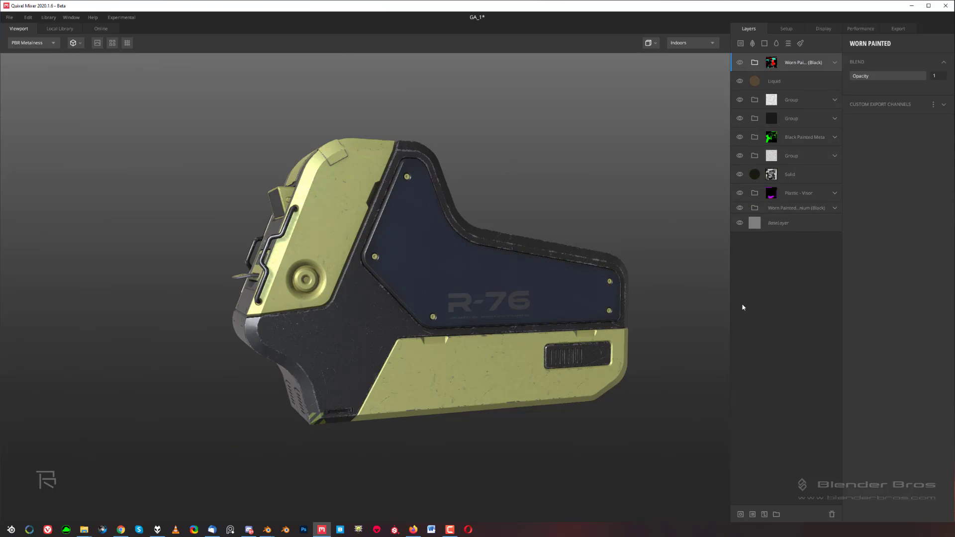
Step: Move the Liquid layer and the uppermost white-masked group above the masked Worn Painted Aluminium (Black) group
{"action": "left_click_drag", "start_coordinate": [789, 84], "coordinate": [796, 56]}
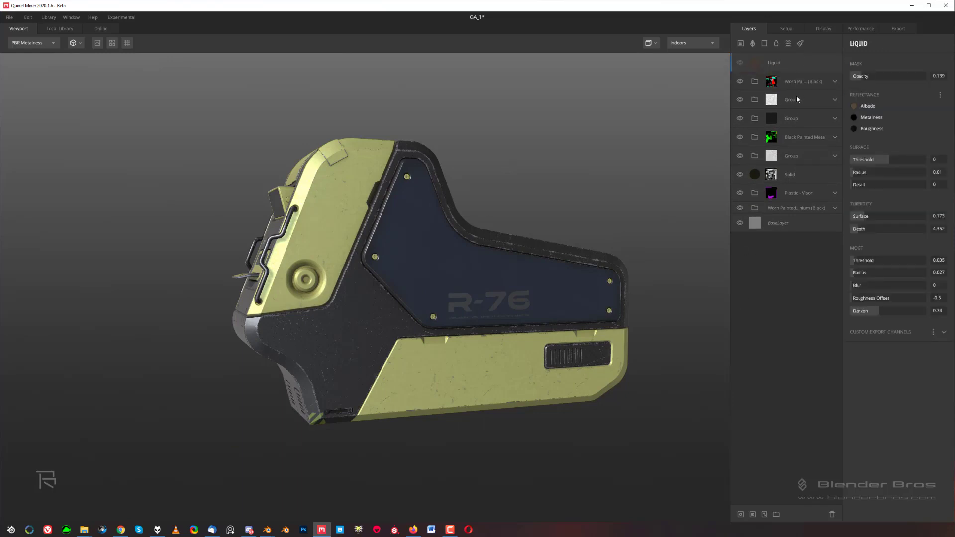
{"action": "mouse_move", "coordinate": [796, 98]}
{"action": "left_mouse_down"}
{"action": "mouse_move", "coordinate": [798, 64]}
{"action": "mouse_move", "coordinate": [796, 80]}
{"action": "left_mouse_up"}
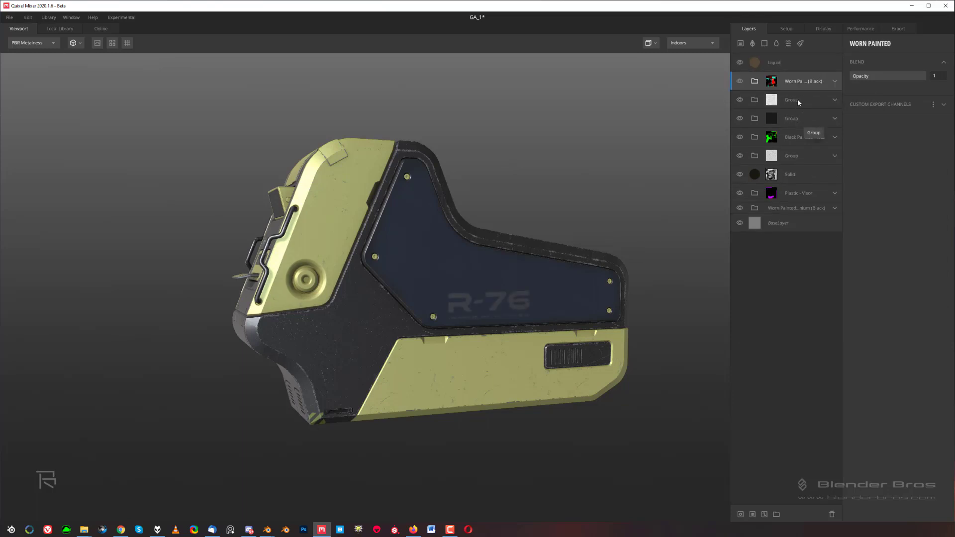
{"action": "left_click_drag", "start_coordinate": [798, 101], "coordinate": [794, 75]}
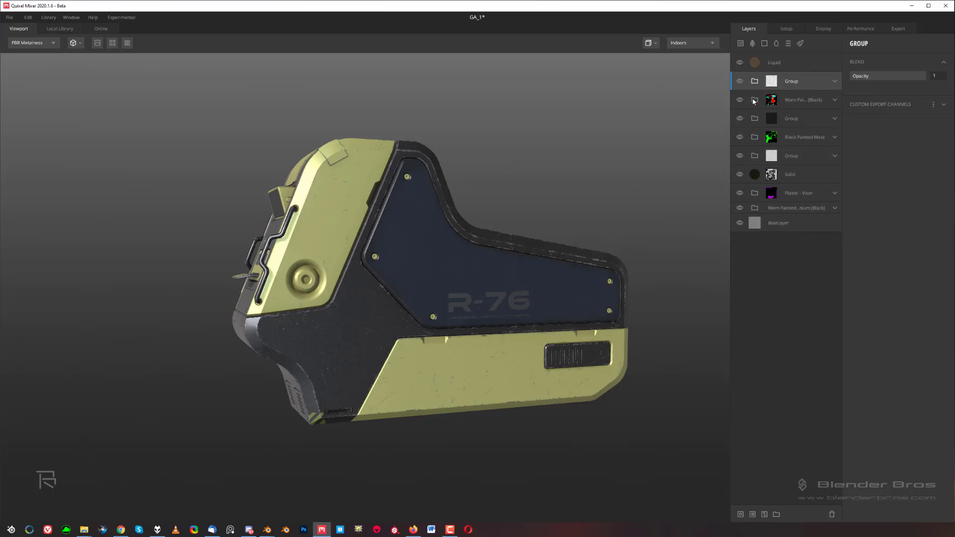
{"action": "key", "text": "Delete"}
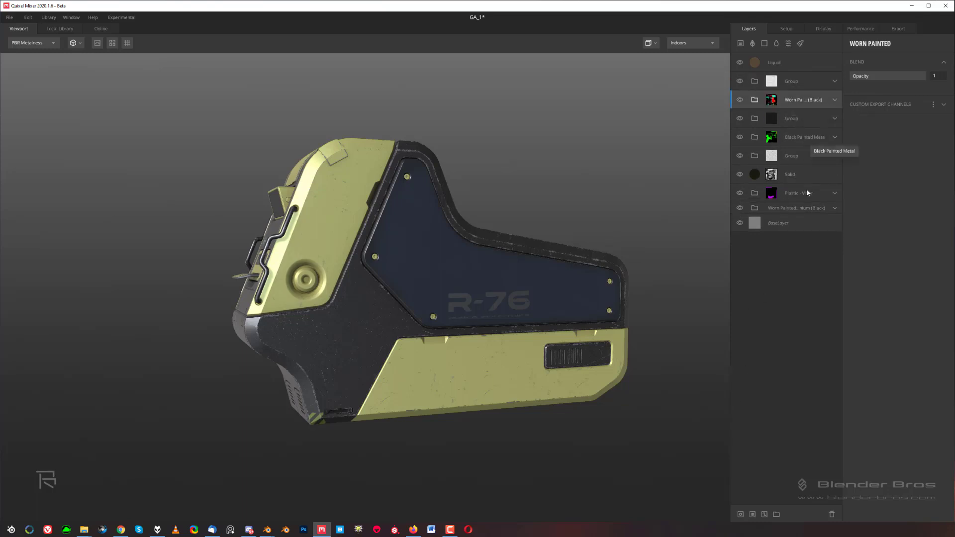
Step: Include the R-76 side panel's Bright Magenta ID in the masked Worn Painted Aluminium (Black) group's Material ID mask
{"action": "left_click", "coordinate": [753, 515]}
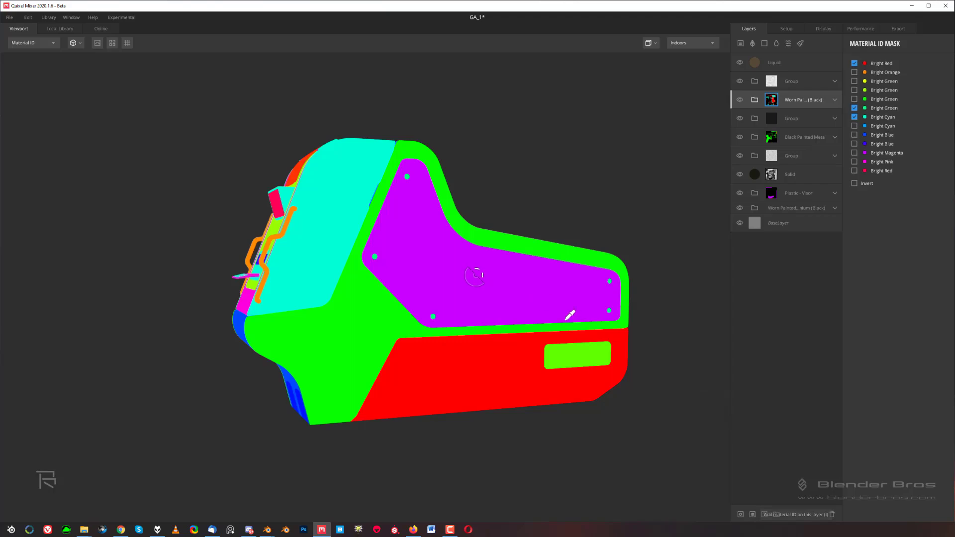
{"action": "left_click", "coordinate": [578, 322]}
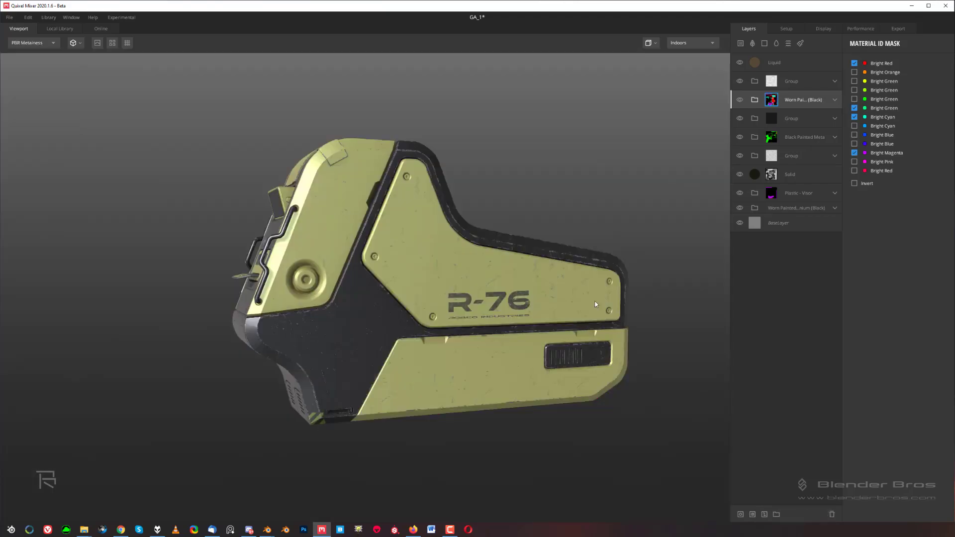
{"action": "left_click_drag", "start_coordinate": [595, 305], "coordinate": [464, 350]}
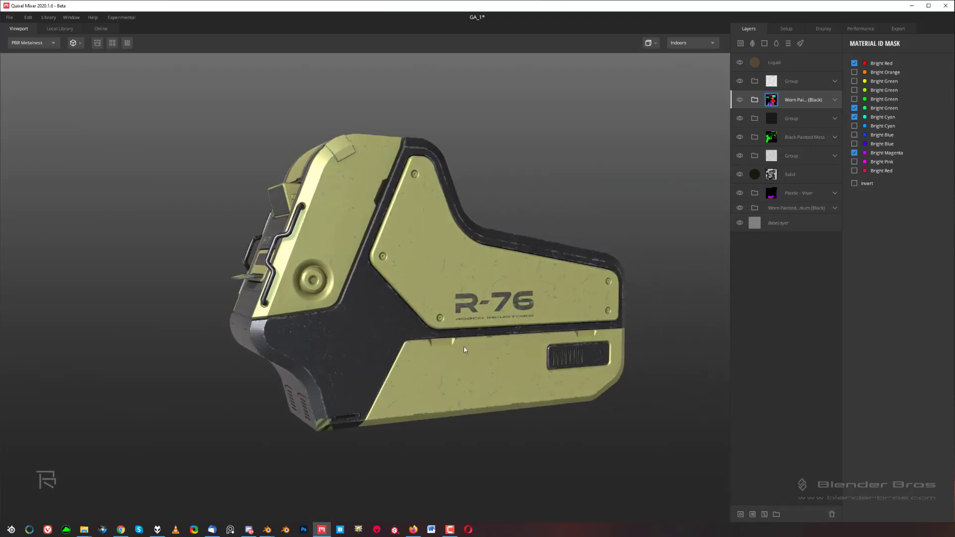
Step: Exclude the side panel screws' Bright Green ID from the masked Worn Painted Aluminium (Black) group's Material ID mask
{"action": "scroll", "coordinate": [391, 272], "scroll_direction": "up", "scroll_amount": 3}
{"action": "scroll", "coordinate": [390, 276], "scroll_direction": "down", "scroll_amount": 1}
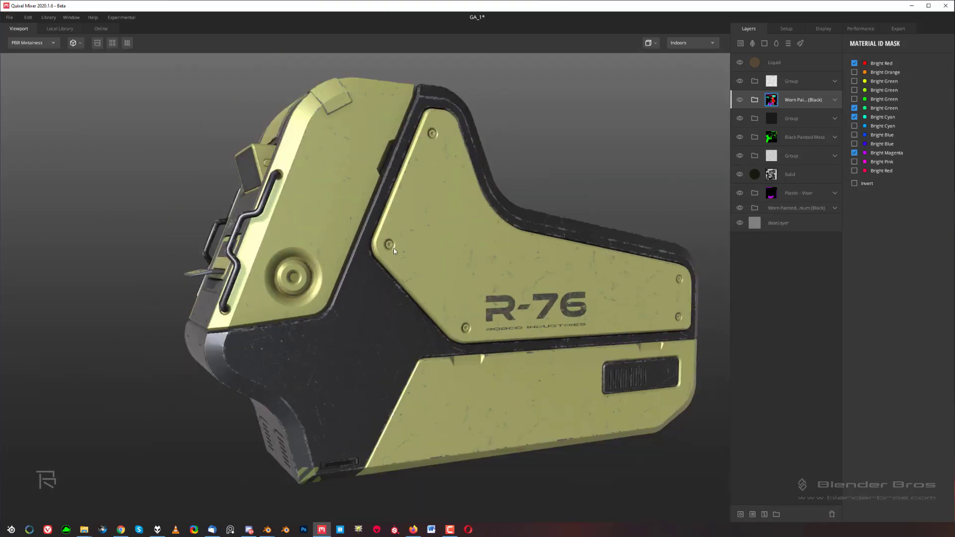
{"action": "scroll", "coordinate": [391, 259], "scroll_direction": "up", "scroll_amount": 3}
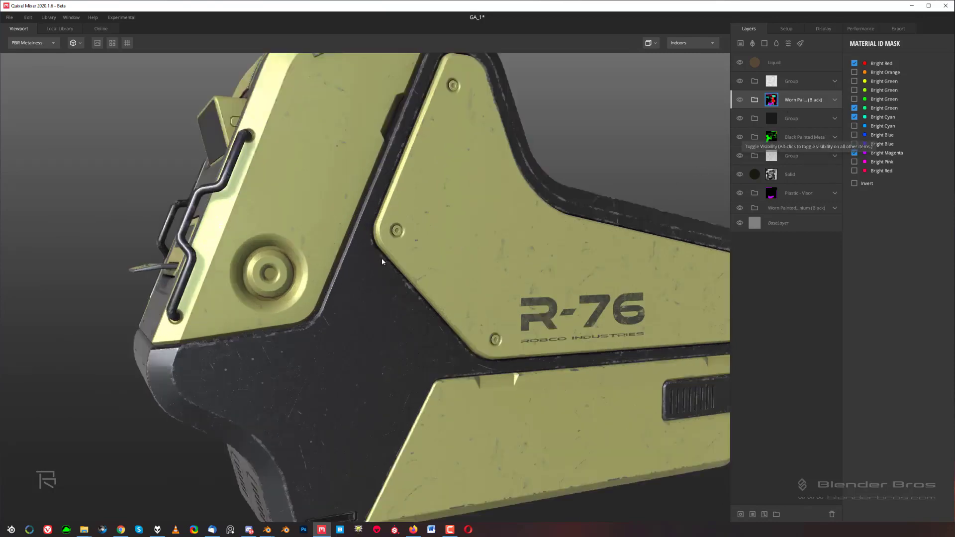
{"action": "key", "text": "m"}
{"action": "left_click", "coordinate": [414, 207]}
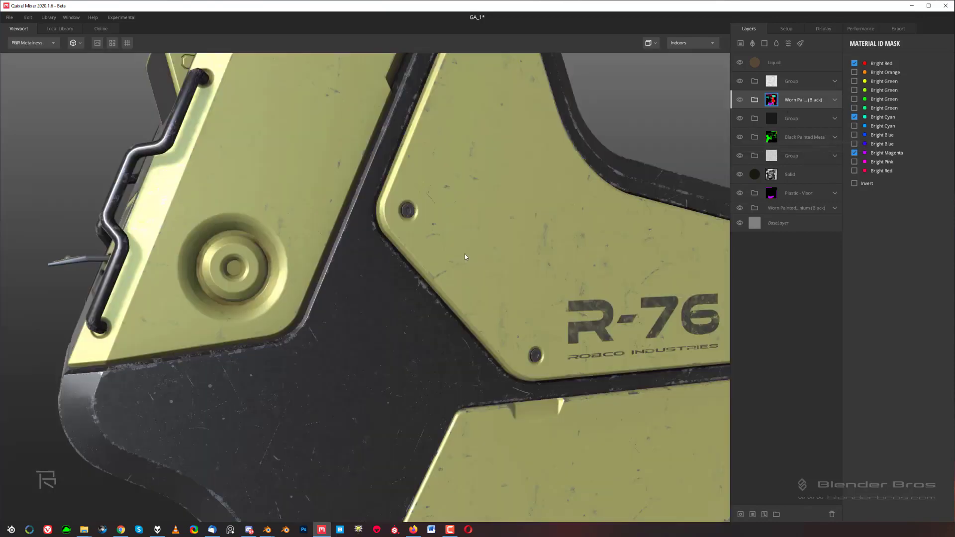
Step: Move the Solid layer above the masked Worn Painted Aluminium (Black) group, and the lower white-masked group above Solid
{"action": "scroll", "coordinate": [467, 271], "scroll_direction": "down", "scroll_amount": 10}
{"action": "scroll", "coordinate": [467, 308], "scroll_direction": "up", "scroll_amount": 6}
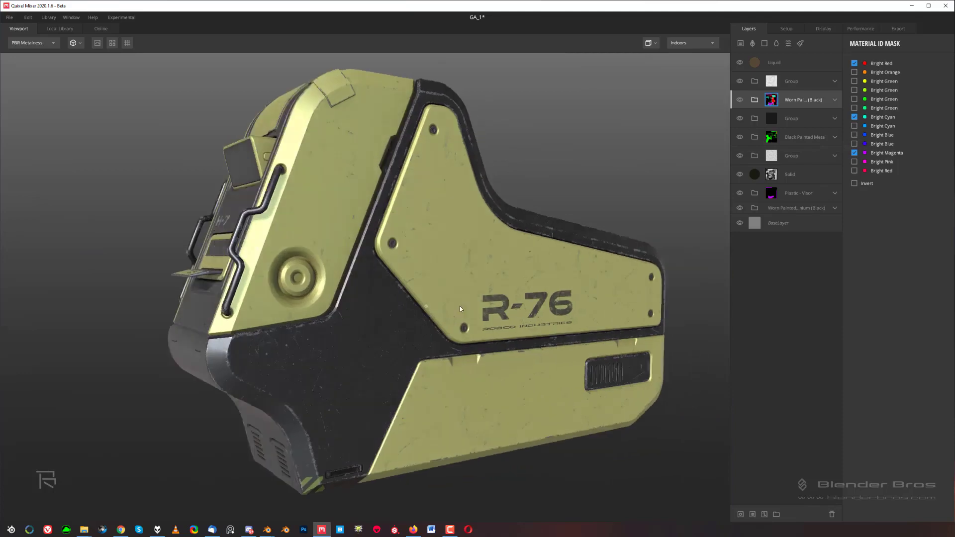
{"action": "left_click_drag", "start_coordinate": [459, 305], "coordinate": [393, 299], "text": "alt"}
{"action": "scroll", "coordinate": [542, 299], "scroll_direction": "down", "scroll_amount": 3}
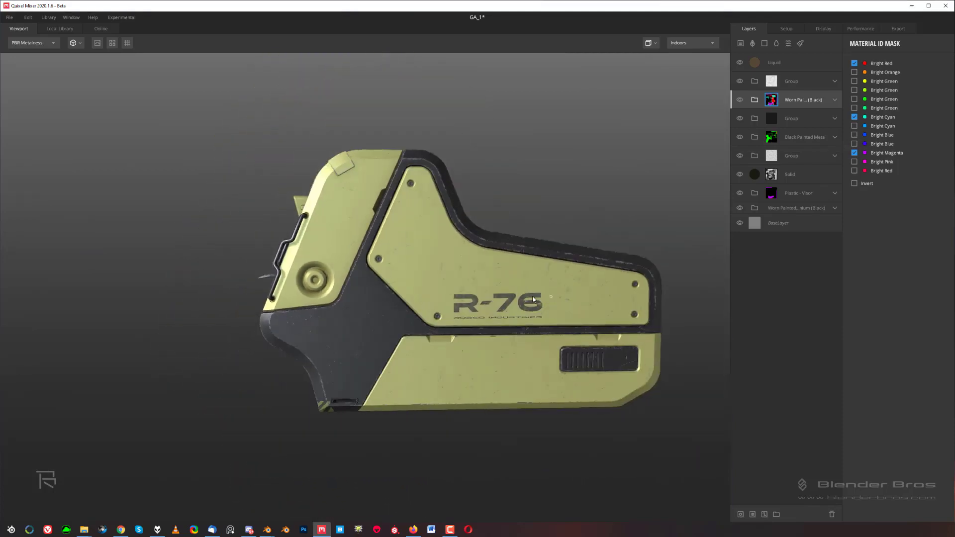
{"action": "left_click_drag", "start_coordinate": [550, 297], "coordinate": [615, 293], "text": "alt"}
{"action": "scroll", "coordinate": [360, 293], "scroll_direction": "up", "scroll_amount": 6}
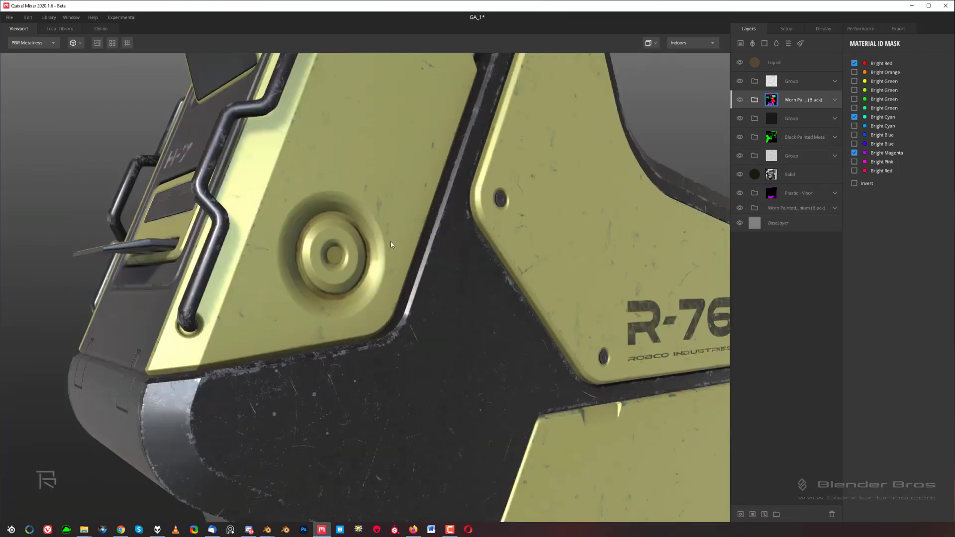
{"action": "left_click_drag", "start_coordinate": [421, 257], "coordinate": [395, 255]}
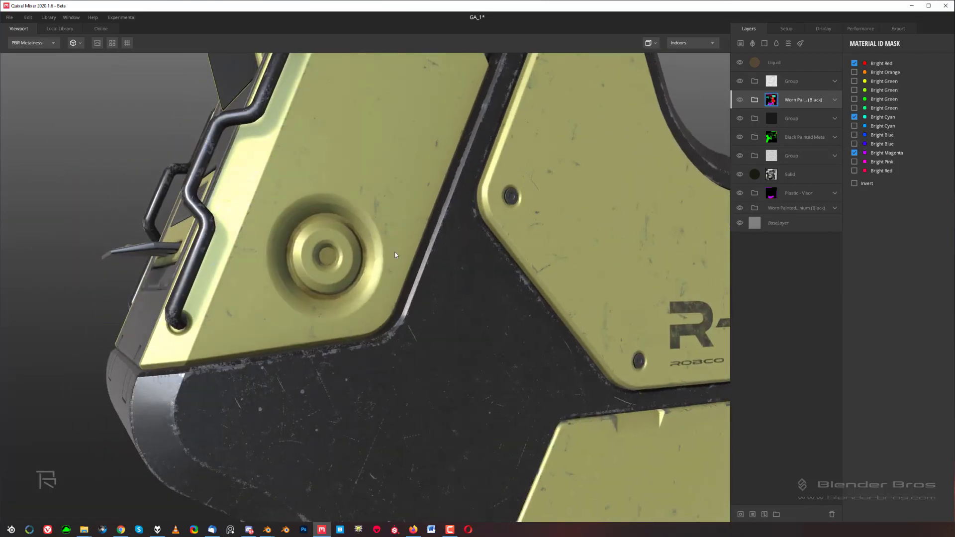
{"action": "left_click", "coordinate": [785, 30]}
{"action": "left_click", "coordinate": [748, 32]}
{"action": "left_click_drag", "start_coordinate": [809, 175], "coordinate": [810, 96]}
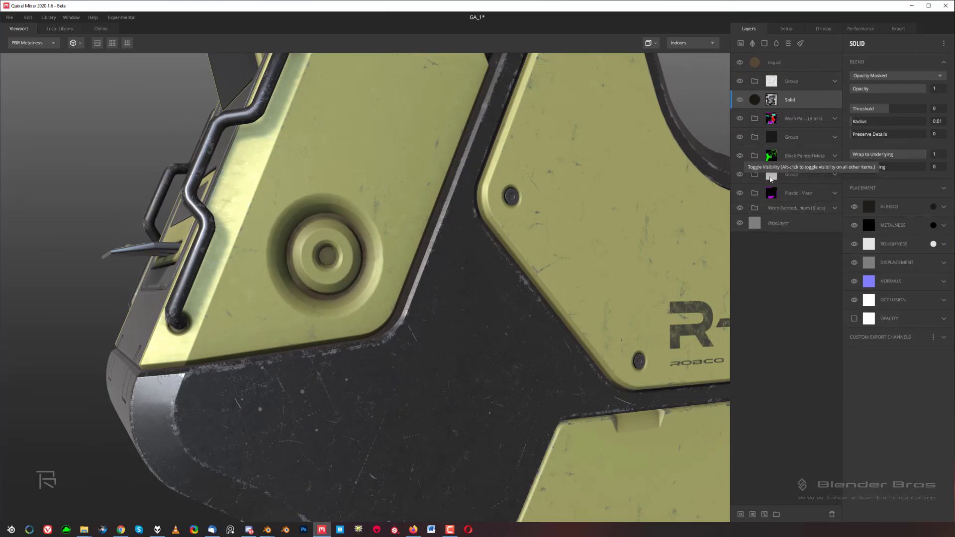
{"action": "left_click_drag", "start_coordinate": [798, 175], "coordinate": [800, 91]}
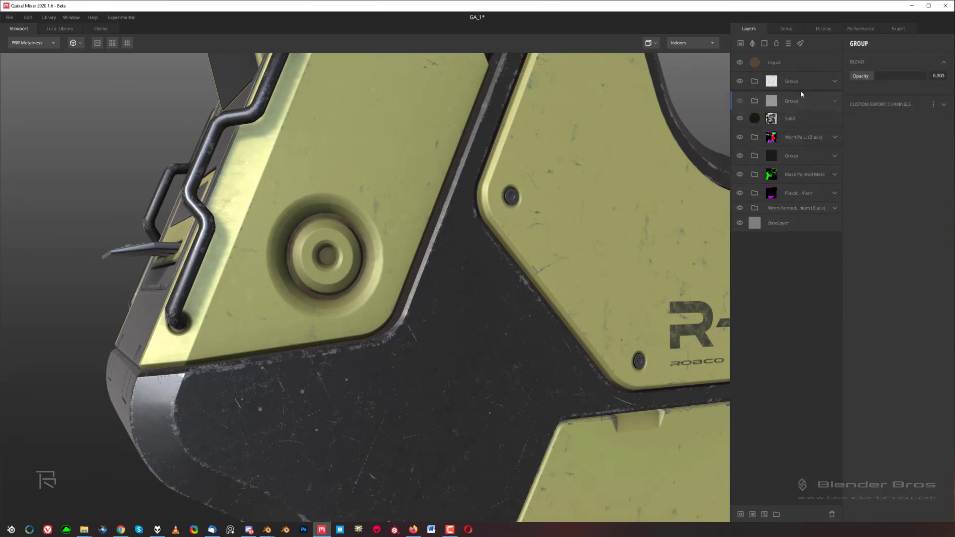
Step: Examine the terminal's side, front and back surfaces with the reordered layers
{"action": "scroll", "coordinate": [471, 206], "scroll_direction": "down", "scroll_amount": 5}
{"action": "left_click_drag", "start_coordinate": [468, 208], "coordinate": [426, 260]}
{"action": "scroll", "coordinate": [426, 260], "scroll_direction": "up", "scroll_amount": 3}
{"action": "left_click_drag", "start_coordinate": [463, 286], "coordinate": [428, 272]}
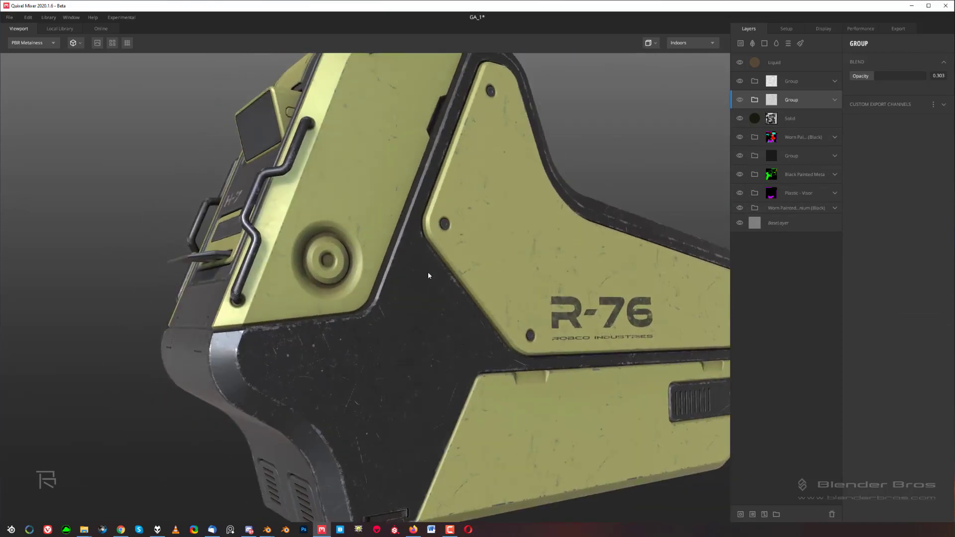
{"action": "scroll", "coordinate": [428, 272], "scroll_direction": "down", "scroll_amount": 3}
{"action": "middle_click_drag", "start_coordinate": [471, 279], "coordinate": [422, 270]}
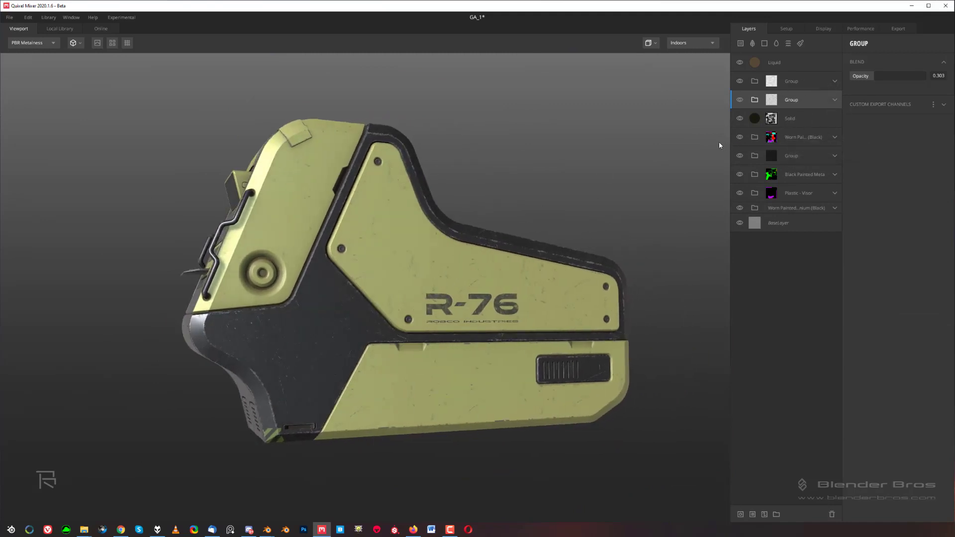
{"action": "left_click_drag", "start_coordinate": [509, 223], "coordinate": [434, 237]}
{"action": "scroll", "coordinate": [452, 263], "scroll_direction": "up", "scroll_amount": 2}
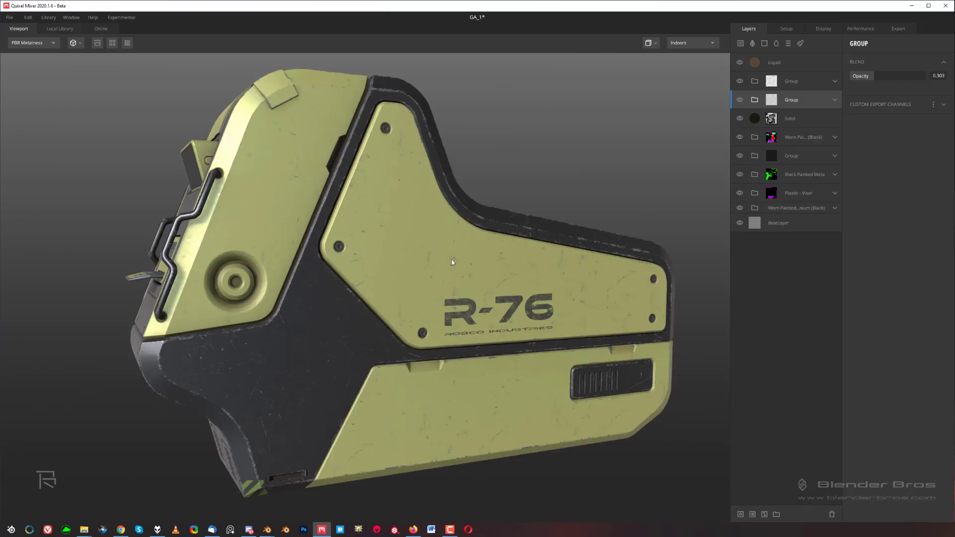
{"action": "left_click_drag", "start_coordinate": [619, 225], "coordinate": [446, 222]}
{"action": "scroll", "coordinate": [476, 285], "scroll_direction": "down", "scroll_amount": 2}
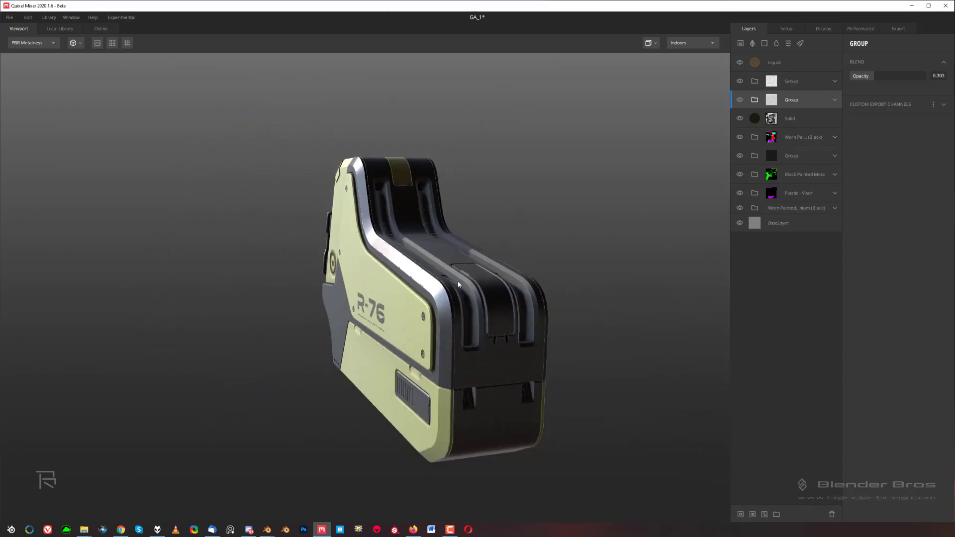
{"action": "left_click_drag", "start_coordinate": [345, 323], "coordinate": [496, 297]}
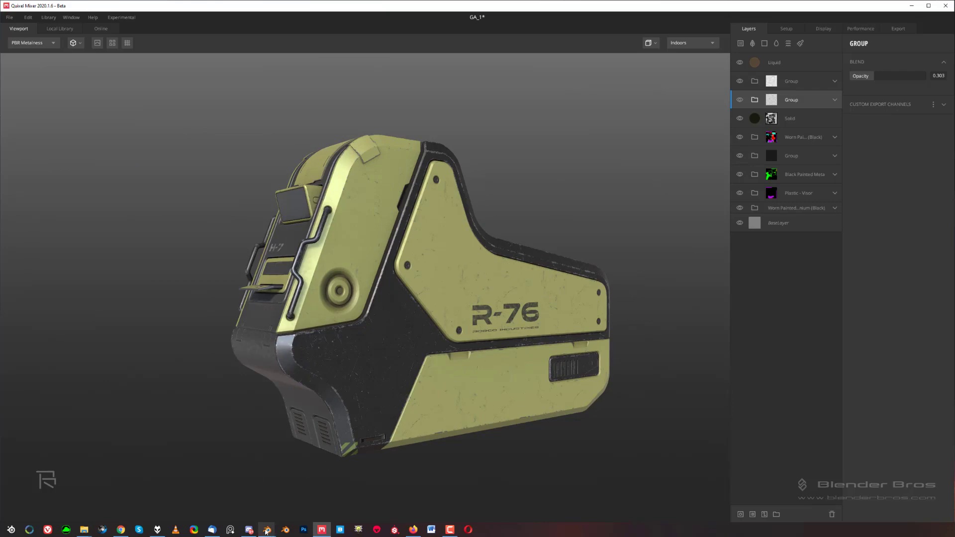
Step: Switch to the terminal render scene in Blender, split the 3D viewport and turn the new area into a Shader Editor
{"action": "mouse_move", "coordinate": [267, 530]}
{"action": "left_click", "coordinate": [299, 497]}
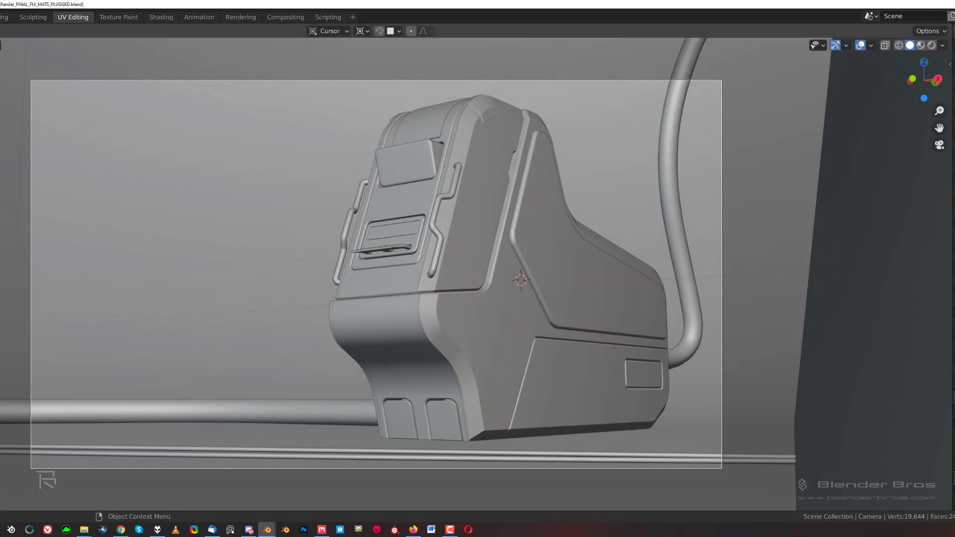
{"action": "double_click", "coordinate": [453, 6]}
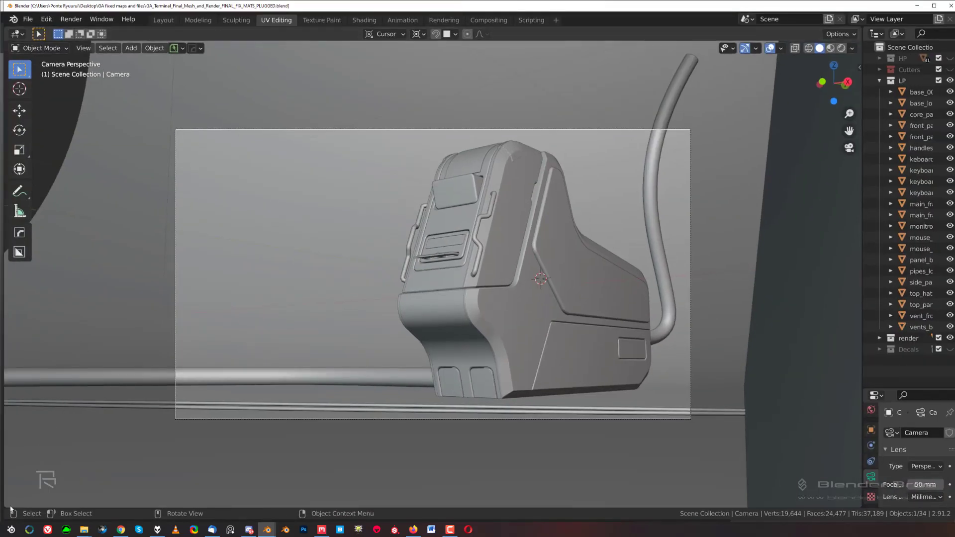
{"action": "left_click_drag", "start_coordinate": [8, 501], "coordinate": [364, 438]}
{"action": "left_click", "coordinate": [16, 33]}
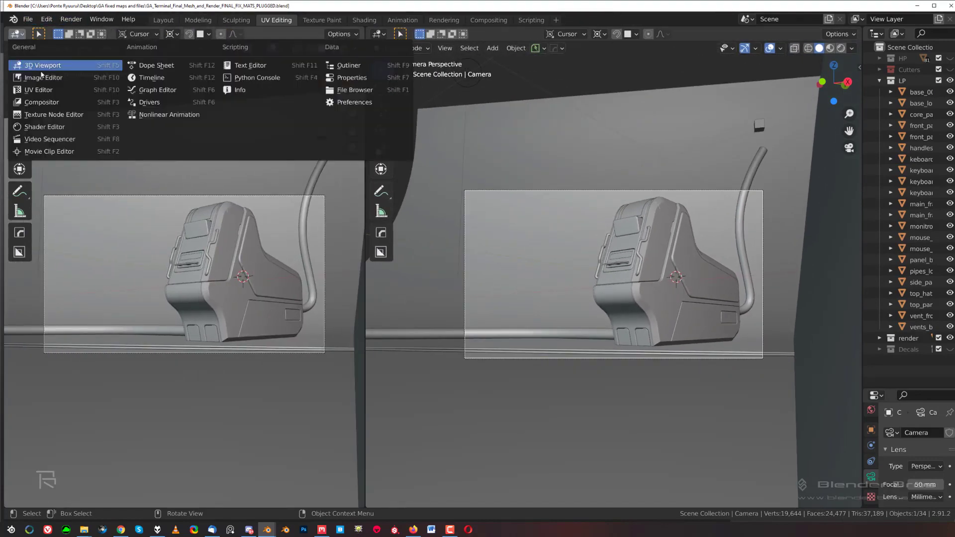
{"action": "left_click", "coordinate": [49, 127]}
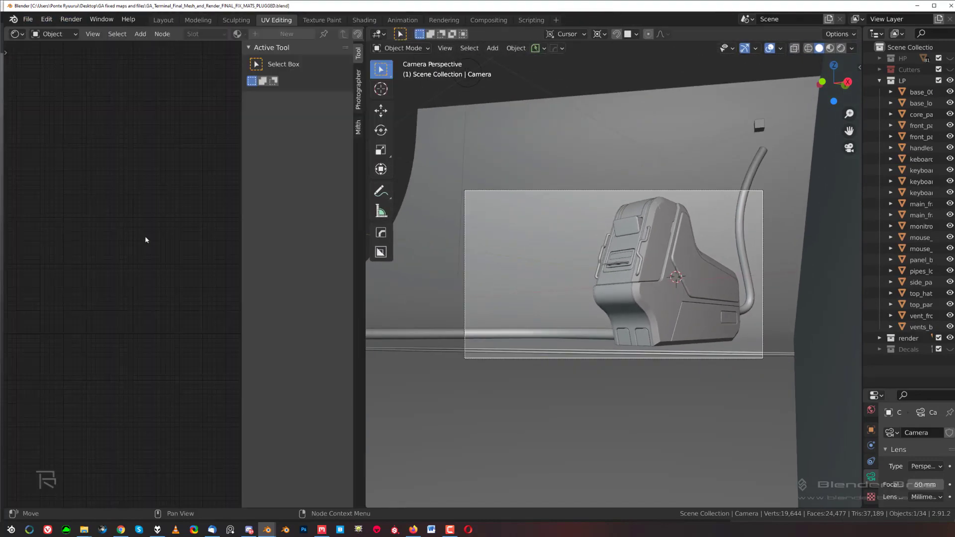
Step: Select front_panel_outer_low and examine the image texture nodes feeding its material
{"action": "left_click", "coordinate": [550, 227]}
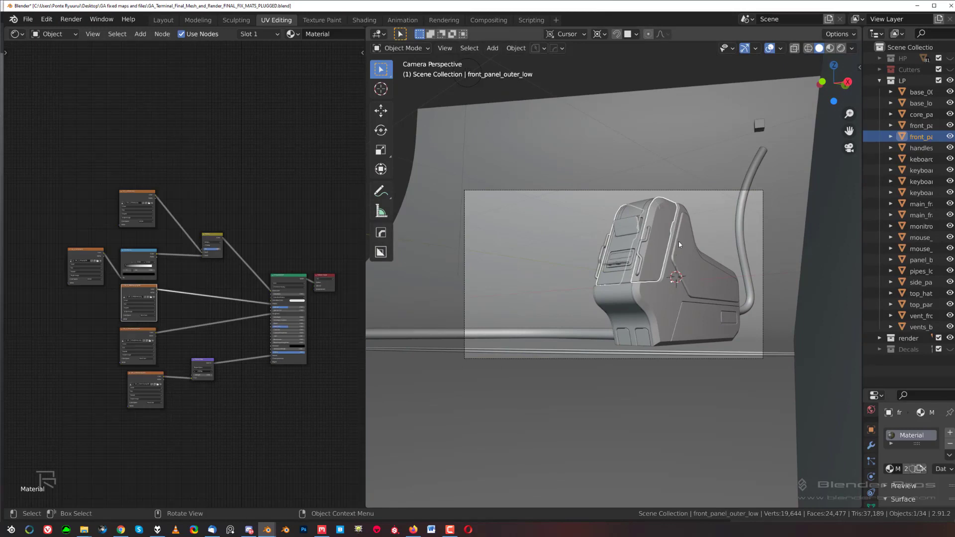
{"action": "left_click", "coordinate": [144, 200]}
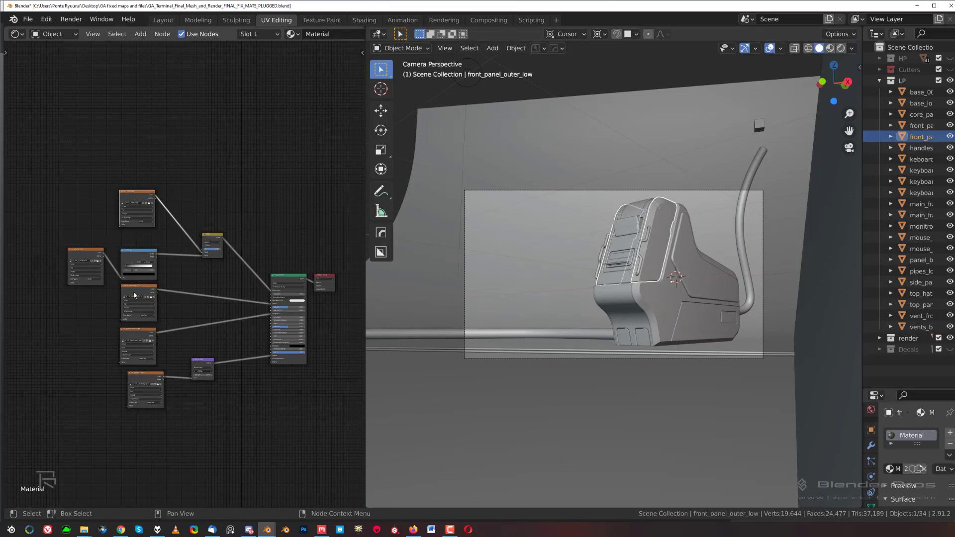
{"action": "left_click", "coordinate": [136, 326]}
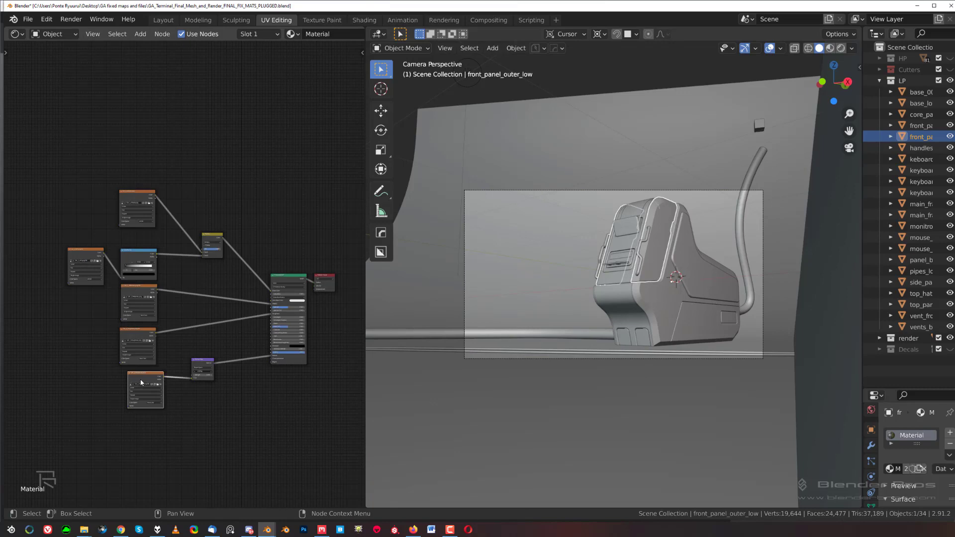
{"action": "scroll", "coordinate": [190, 396], "scroll_direction": "up", "scroll_amount": 2}
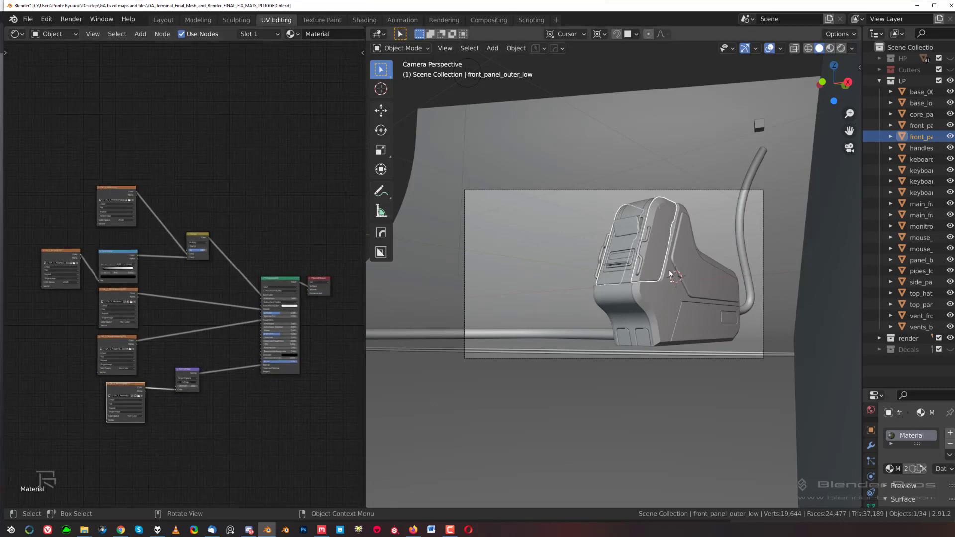
Step: Show the 3D viewport in Rendered shading and close the Shader Editor area
{"action": "left_click", "coordinate": [840, 48]}
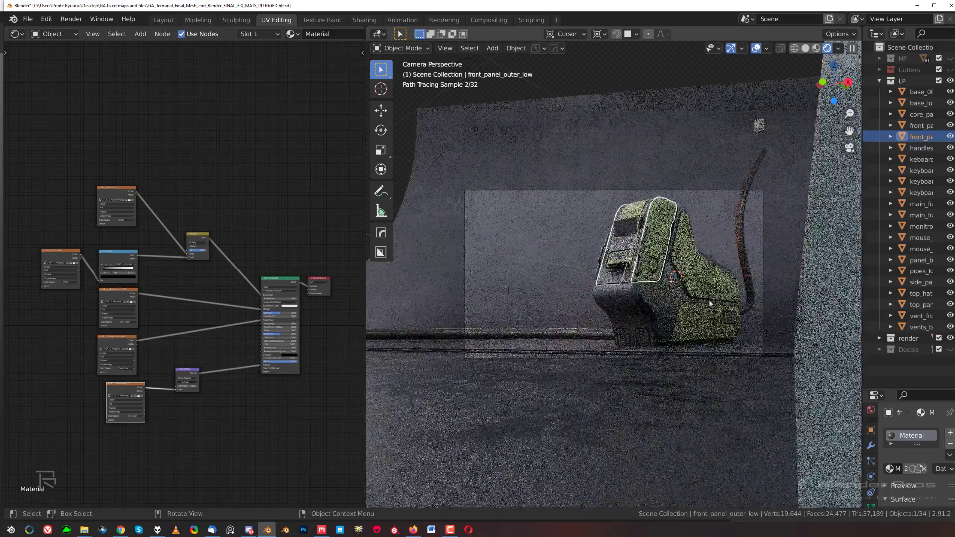
{"action": "scroll", "coordinate": [730, 291], "scroll_direction": "up", "scroll_amount": 2}
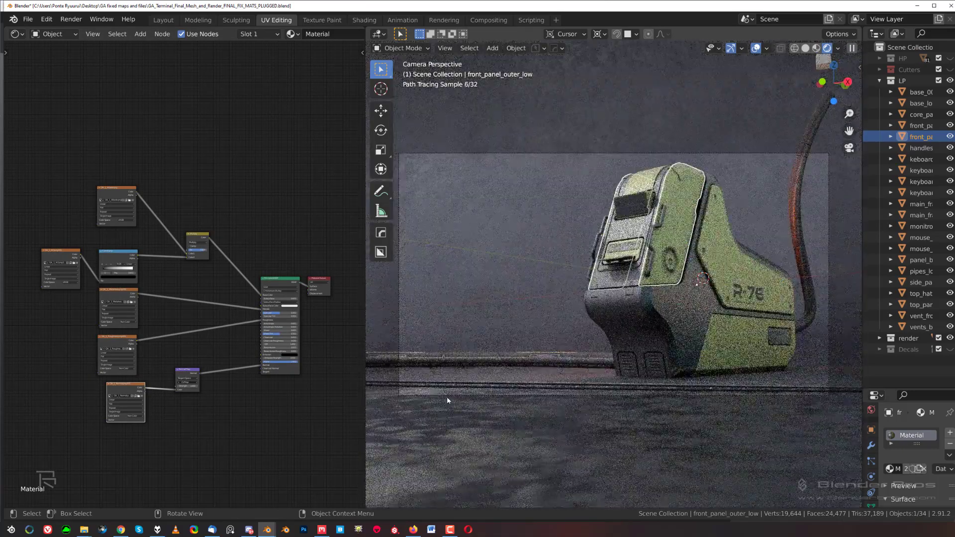
{"action": "left_click_drag", "start_coordinate": [364, 504], "coordinate": [299, 503]}
Step: Isolate base_low in local view, examine the recesses on its back face, and return to the full scene
{"action": "left_click", "coordinate": [908, 94]}
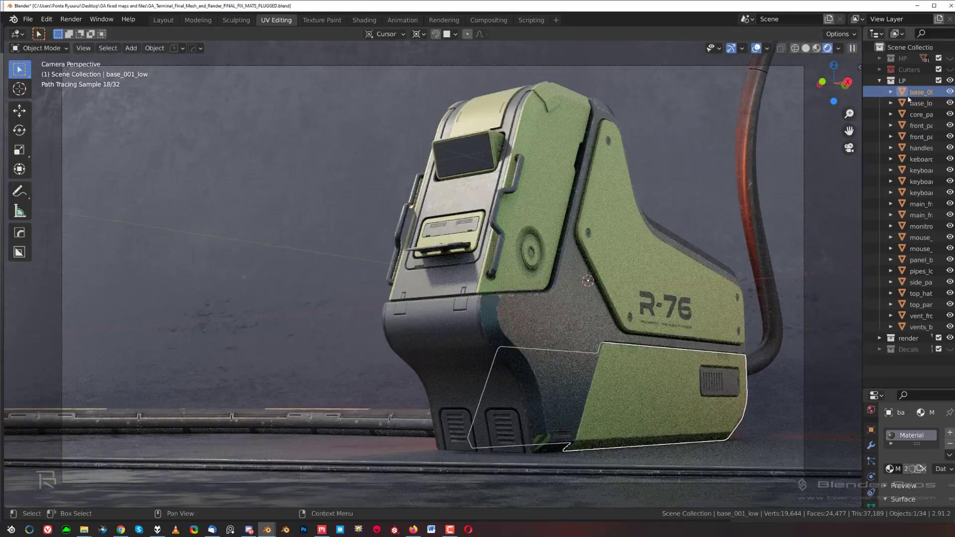
{"action": "left_click", "coordinate": [890, 92]}
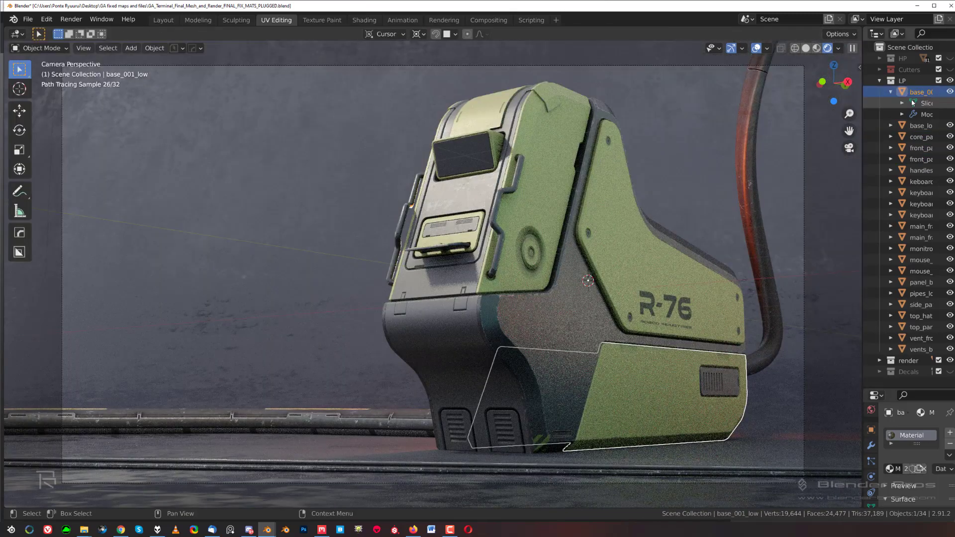
{"action": "left_click", "coordinate": [917, 126]}
{"action": "key", "text": "KP_Divide"}
{"action": "middle_click_drag", "start_coordinate": [475, 331], "coordinate": [426, 312]}
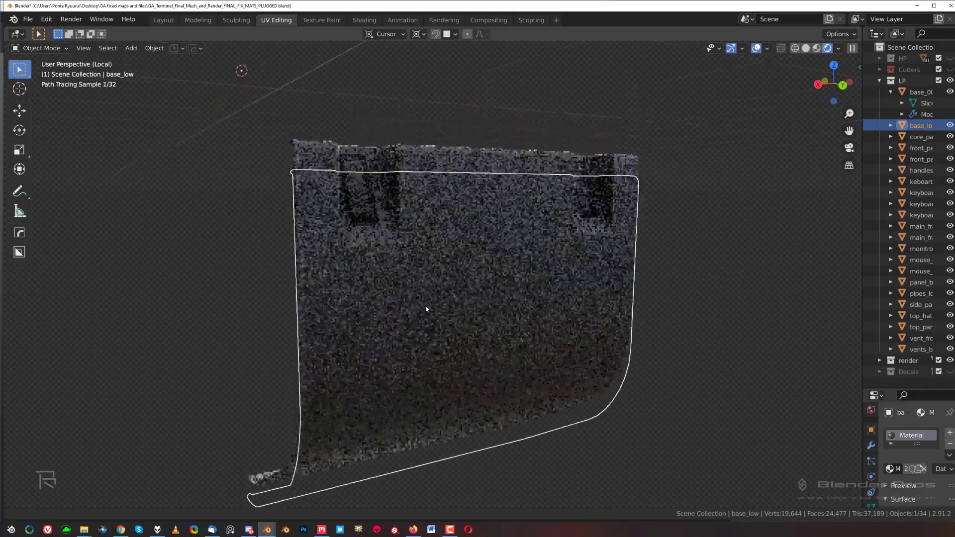
{"action": "scroll", "coordinate": [394, 256], "scroll_direction": "up", "scroll_amount": 2}
{"action": "mouse_move", "coordinate": [365, 244]}
{"action": "middle_mouse_down"}
{"action": "mouse_move", "coordinate": [465, 267]}
{"action": "mouse_move", "coordinate": [519, 218]}
{"action": "mouse_move", "coordinate": [448, 279]}
{"action": "mouse_move", "coordinate": [445, 169]}
{"action": "middle_mouse_up"}
{"action": "mouse_move", "coordinate": [484, 219]}
{"action": "middle_mouse_down"}
{"action": "mouse_move", "coordinate": [337, 219]}
{"action": "mouse_move", "coordinate": [520, 219]}
{"action": "mouse_move", "coordinate": [488, 234]}
{"action": "mouse_move", "coordinate": [486, 218]}
{"action": "middle_mouse_up"}
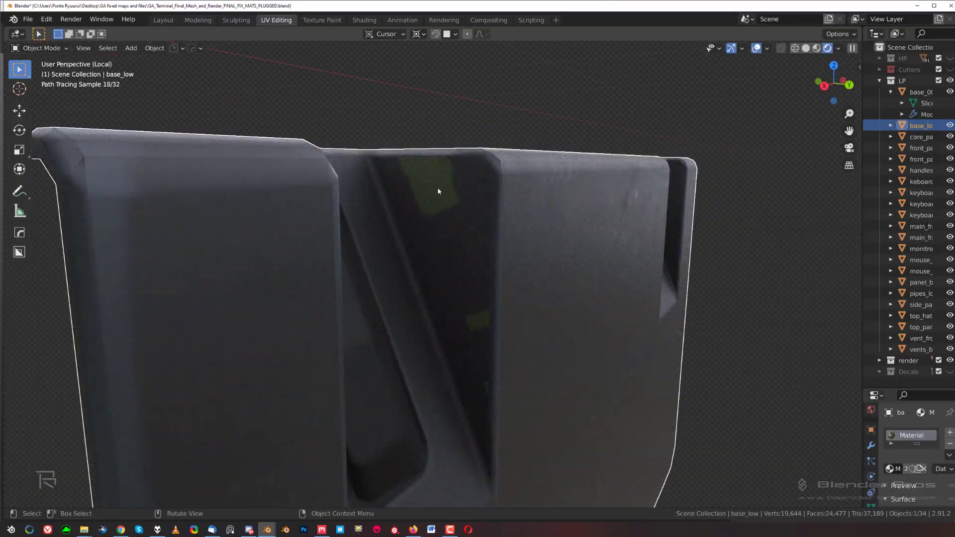
{"action": "mouse_move", "coordinate": [441, 189]}
{"action": "middle_mouse_down"}
{"action": "mouse_move", "coordinate": [462, 196]}
{"action": "mouse_move", "coordinate": [462, 214]}
{"action": "mouse_move", "coordinate": [462, 190]}
{"action": "middle_mouse_up"}
{"action": "key", "text": "KP_Divide"}
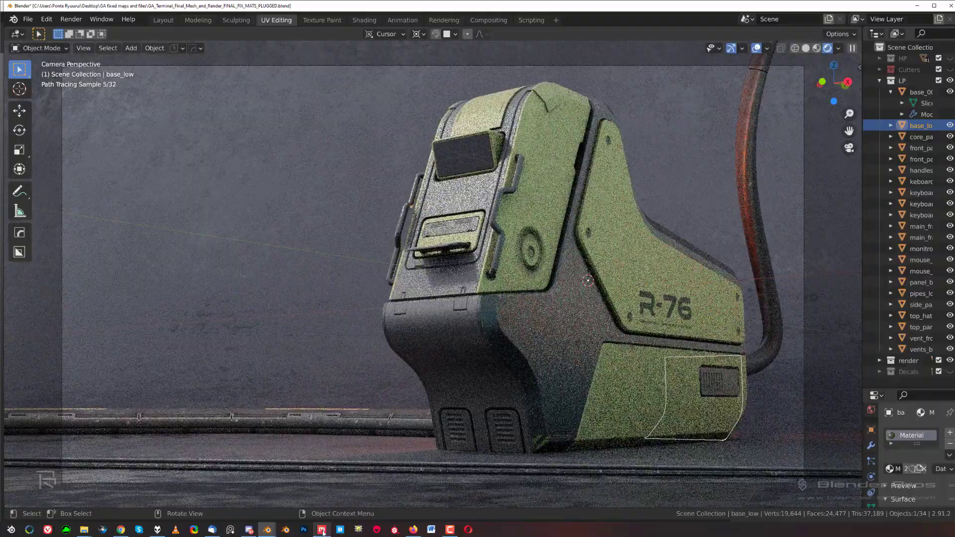
Step: Switch to Quixel Mixer and examine the textures in the recesses on the terminal's rear base panel
{"action": "left_click", "coordinate": [322, 530]}
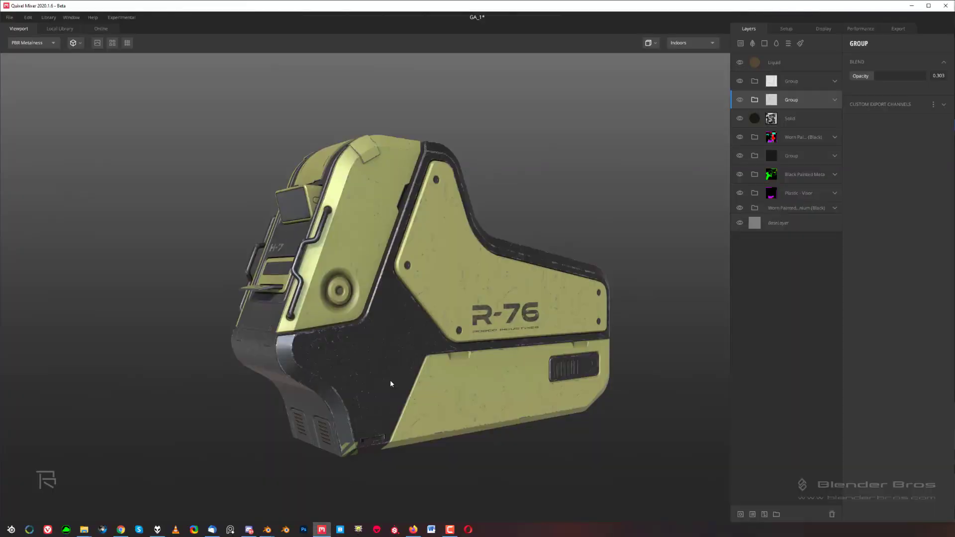
{"action": "left_click_drag", "start_coordinate": [567, 291], "coordinate": [222, 290], "text": "alt"}
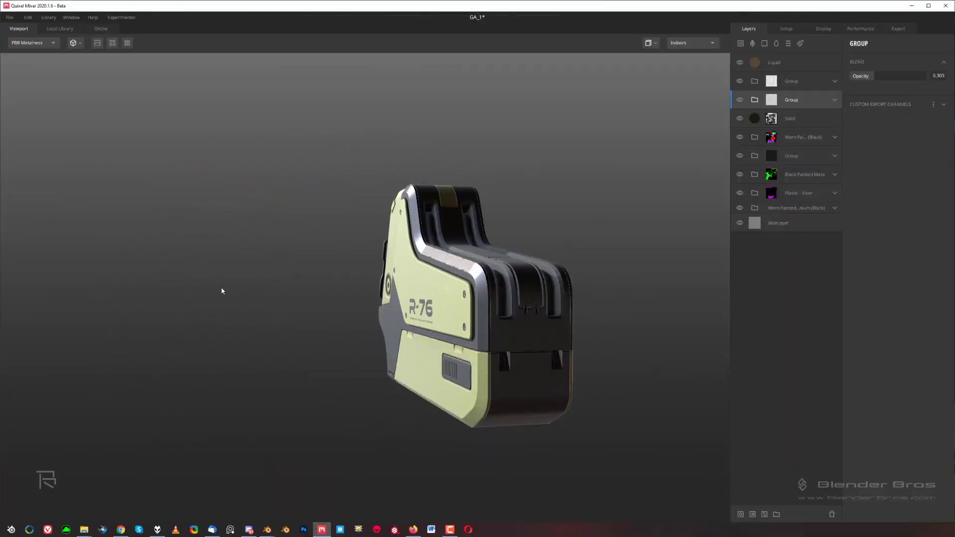
{"action": "right_click_drag", "start_coordinate": [221, 290], "coordinate": [602, 358], "text": "alt"}
{"action": "left_click_drag", "start_coordinate": [602, 355], "coordinate": [445, 271], "text": "alt"}
{"action": "scroll", "coordinate": [338, 241], "scroll_direction": "up", "scroll_amount": 5}
{"action": "scroll", "coordinate": [352, 244], "scroll_direction": "down", "scroll_amount": 3}
{"action": "middle_click_drag", "start_coordinate": [268, 154], "coordinate": [406, 286], "text": "alt"}
{"action": "right_click_drag", "start_coordinate": [406, 285], "coordinate": [462, 335], "text": "alt"}
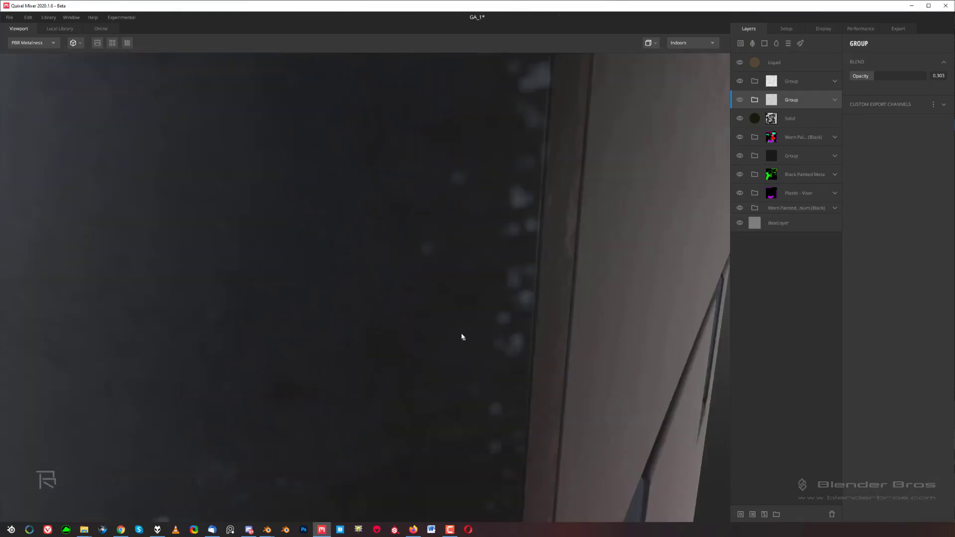
{"action": "left_click_drag", "start_coordinate": [461, 335], "coordinate": [466, 279], "text": "alt"}
{"action": "scroll", "coordinate": [469, 341], "scroll_direction": "down", "scroll_amount": 5}
{"action": "scroll", "coordinate": [446, 230], "scroll_direction": "up", "scroll_amount": 5}
{"action": "scroll", "coordinate": [446, 230], "scroll_direction": "down", "scroll_amount": 3}
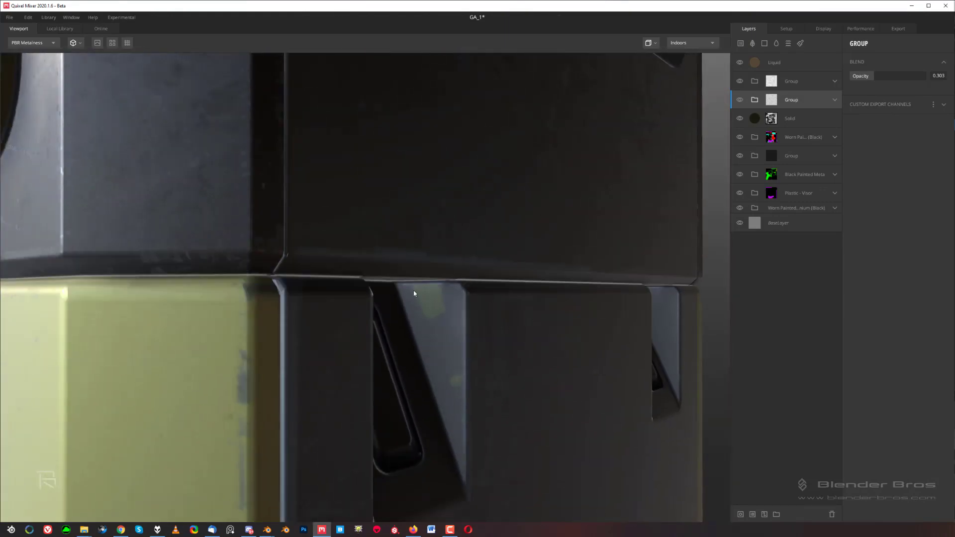
{"action": "scroll", "coordinate": [515, 333], "scroll_direction": "down", "scroll_amount": 10}
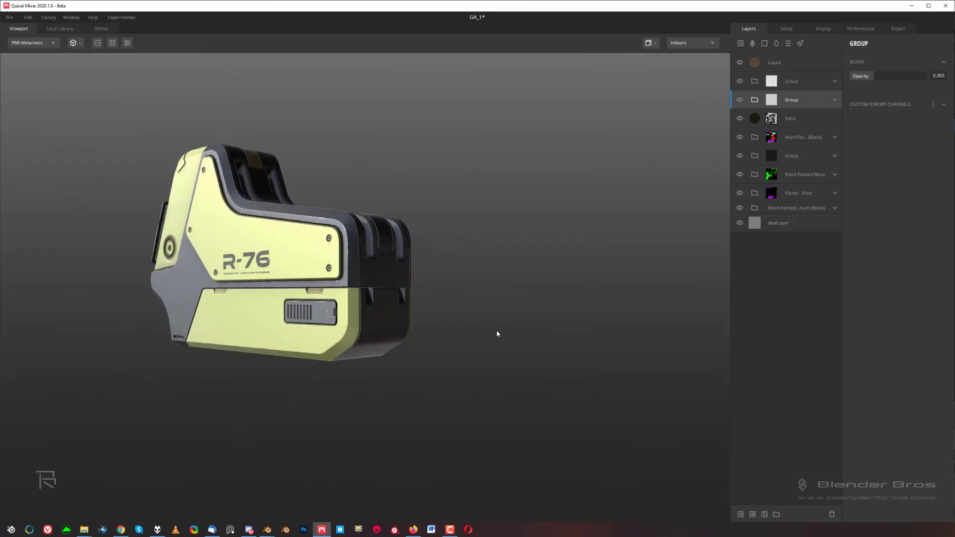
Step: Examine the textured side of the terminal around the R-76 lettering, the side vent and the panel edges
{"action": "left_click_drag", "start_coordinate": [398, 282], "coordinate": [472, 290], "text": "alt"}
{"action": "scroll", "coordinate": [268, 272], "scroll_direction": "up", "scroll_amount": 3}
{"action": "left_click_drag", "start_coordinate": [267, 272], "coordinate": [293, 272], "text": "alt"}
{"action": "middle_click_drag", "start_coordinate": [294, 273], "coordinate": [429, 255], "text": "alt"}
{"action": "left_click_drag", "start_coordinate": [429, 255], "coordinate": [394, 268]}
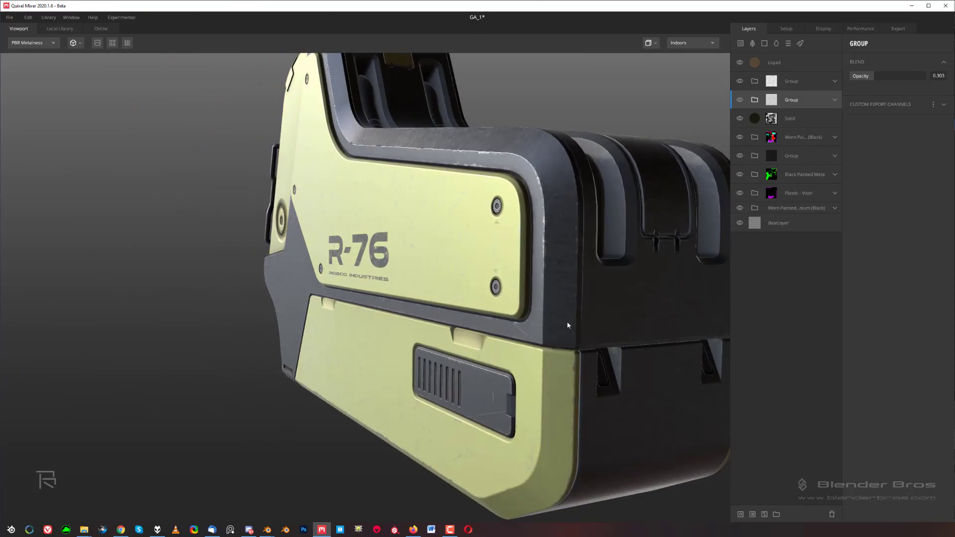
{"action": "scroll", "coordinate": [395, 269], "scroll_direction": "up", "scroll_amount": 5}
{"action": "left_click_drag", "start_coordinate": [228, 281], "coordinate": [440, 308]}
{"action": "scroll", "coordinate": [369, 284], "scroll_direction": "down", "scroll_amount": 5}
{"action": "left_click_drag", "start_coordinate": [381, 302], "coordinate": [505, 308]}
{"action": "scroll", "coordinate": [475, 314], "scroll_direction": "up", "scroll_amount": 3}
{"action": "left_click_drag", "start_coordinate": [430, 308], "coordinate": [554, 300]}
{"action": "scroll", "coordinate": [554, 300], "scroll_direction": "up", "scroll_amount": 2}
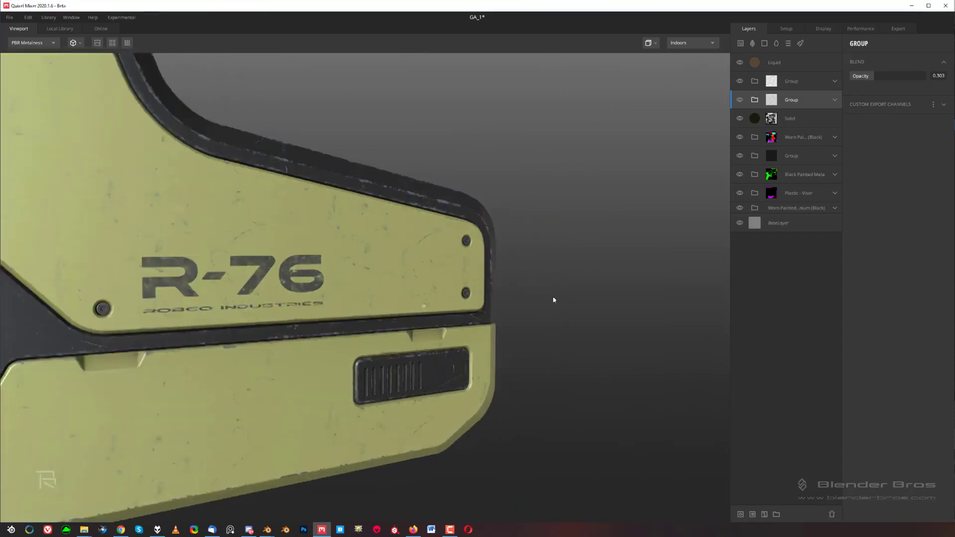
{"action": "scroll", "coordinate": [554, 300], "scroll_direction": "down", "scroll_amount": 4}
{"action": "left_click_drag", "start_coordinate": [323, 425], "coordinate": [366, 432]}
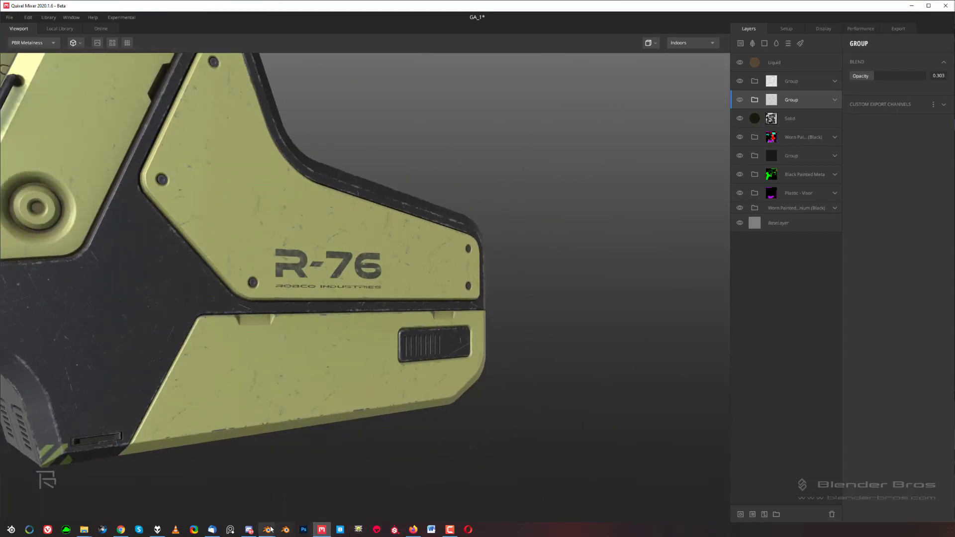
Step: Switch to the Blender render scene, isolate base_low and check the triangular side face of its rear recess in Edit Mode
{"action": "left_click", "coordinate": [299, 498]}
{"action": "key", "text": "KP_Divide"}
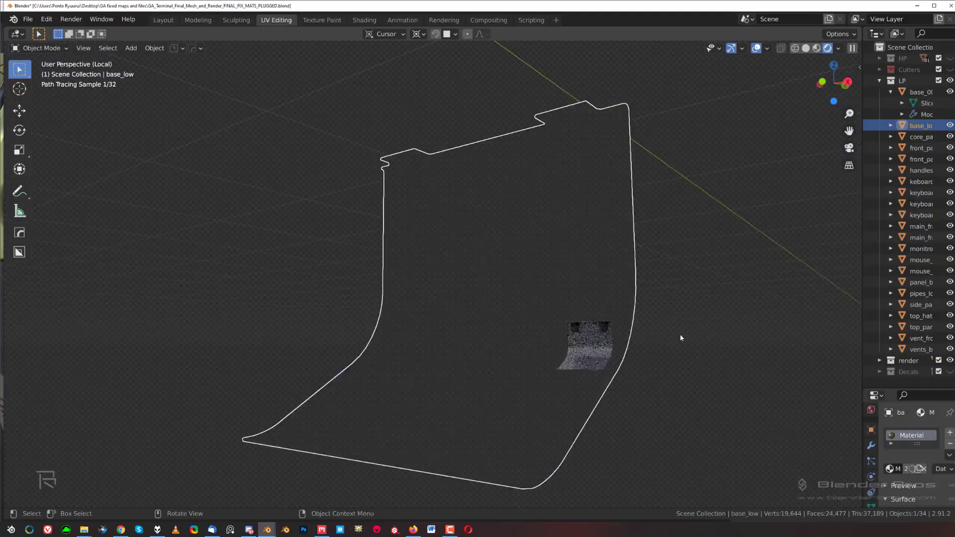
{"action": "middle_click_drag", "start_coordinate": [681, 337], "coordinate": [455, 263]}
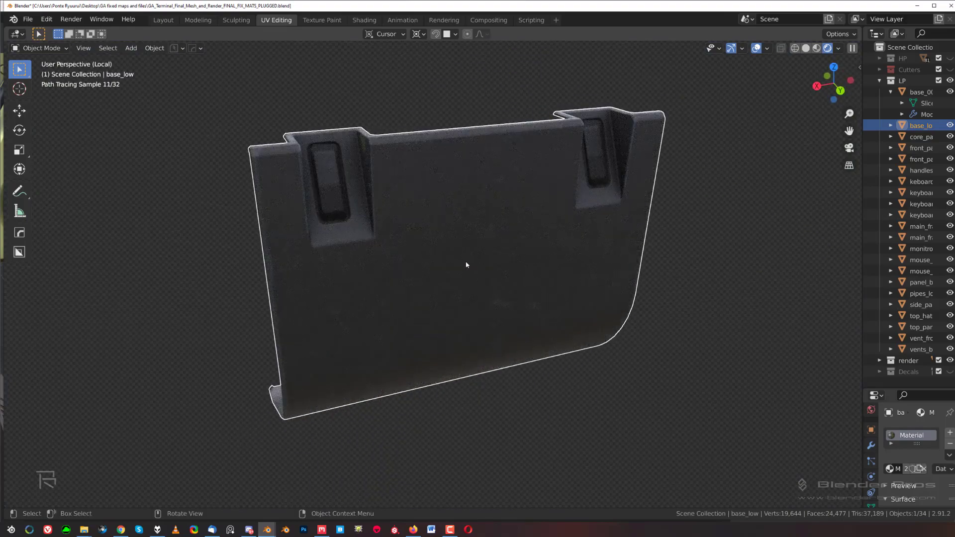
{"action": "key", "text": "Tab"}
{"action": "scroll", "coordinate": [549, 246], "scroll_direction": "up", "scroll_amount": 1}
{"action": "middle_click_drag", "start_coordinate": [476, 180], "coordinate": [461, 259]}
{"action": "scroll", "coordinate": [460, 259], "scroll_direction": "up", "scroll_amount": 4}
{"action": "scroll", "coordinate": [460, 259], "scroll_direction": "up", "scroll_amount": 3}
{"action": "middle_click_drag", "start_coordinate": [360, 184], "coordinate": [506, 313], "text": "shift"}
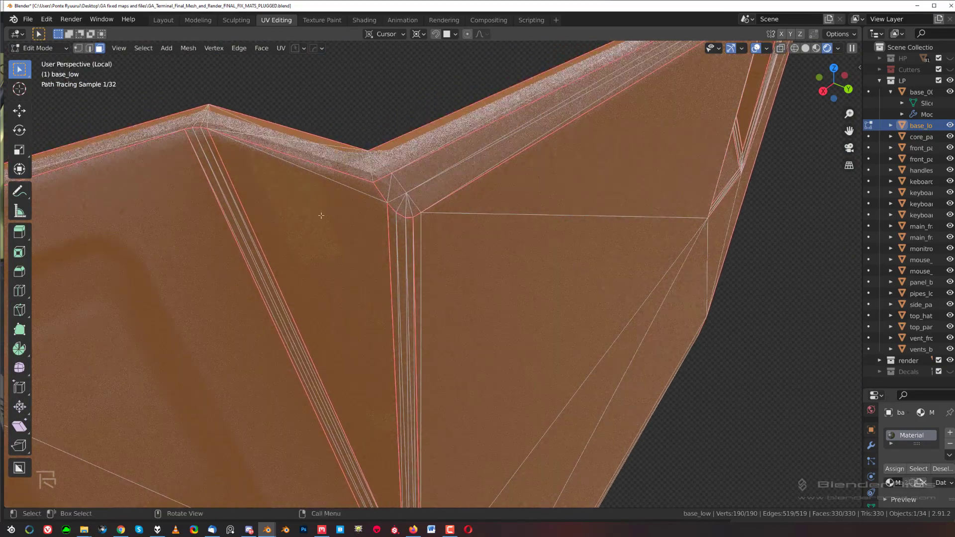
{"action": "scroll", "coordinate": [328, 249], "scroll_direction": "down", "scroll_amount": 2}
{"action": "left_click", "coordinate": [357, 248]}
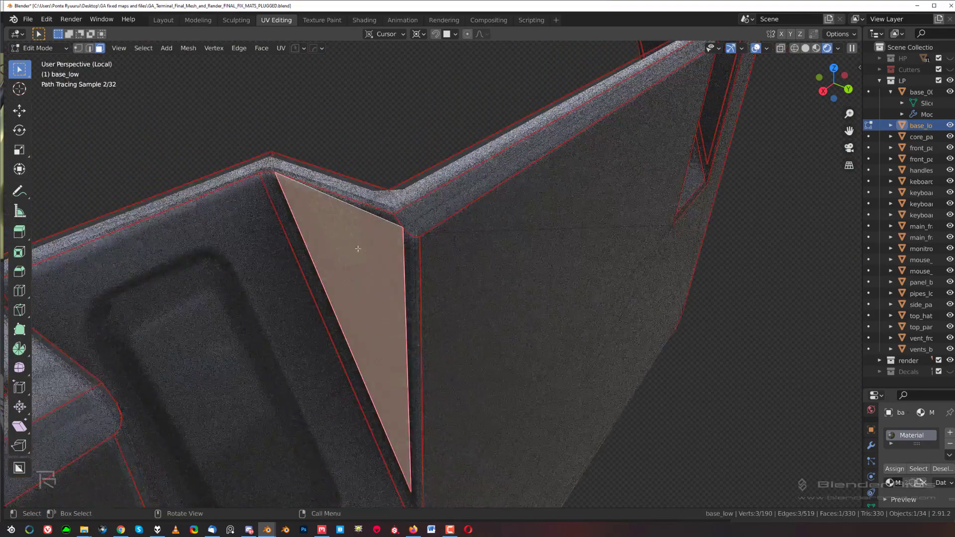
{"action": "scroll", "coordinate": [428, 294], "scroll_direction": "down", "scroll_amount": 4}
{"action": "key", "text": "Tab"}
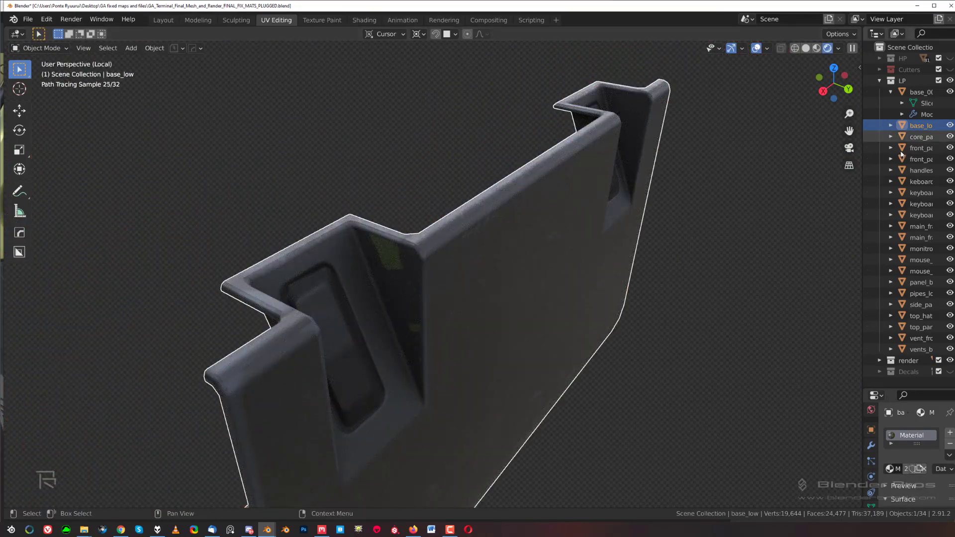
Step: Show the HP collection with its objects listed, hide the LP collection, and leave local view
{"action": "left_click", "coordinate": [949, 92]}
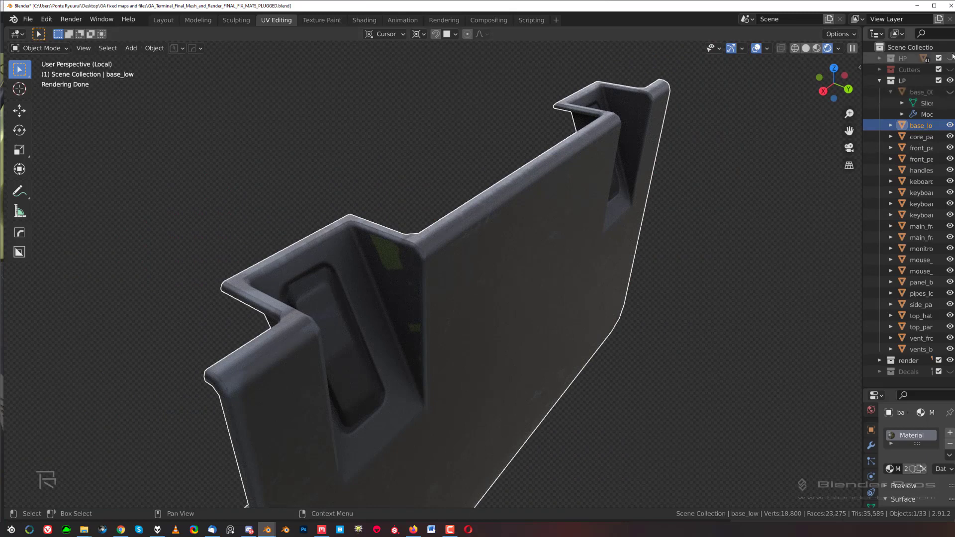
{"action": "left_click", "coordinate": [949, 59]}
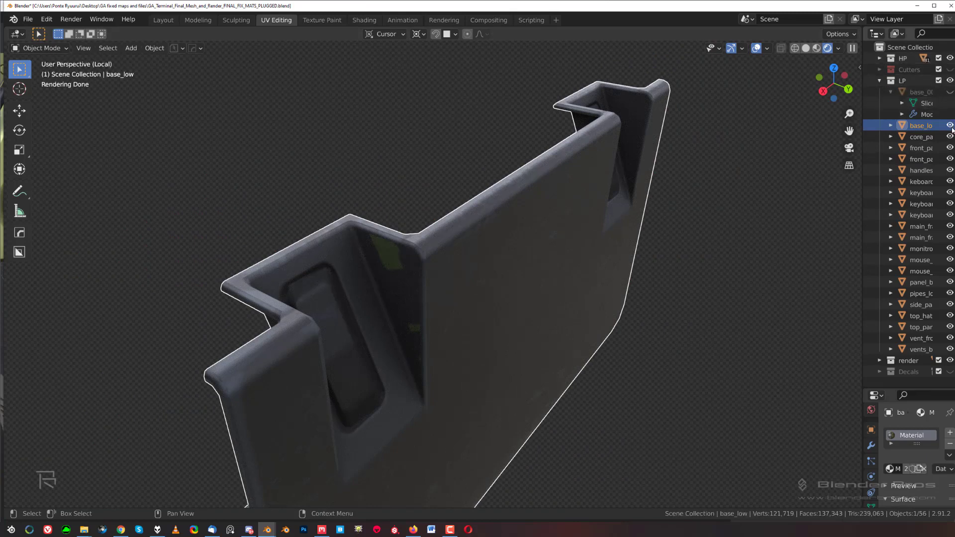
{"action": "left_click", "coordinate": [951, 81]}
{"action": "left_click", "coordinate": [950, 93]}
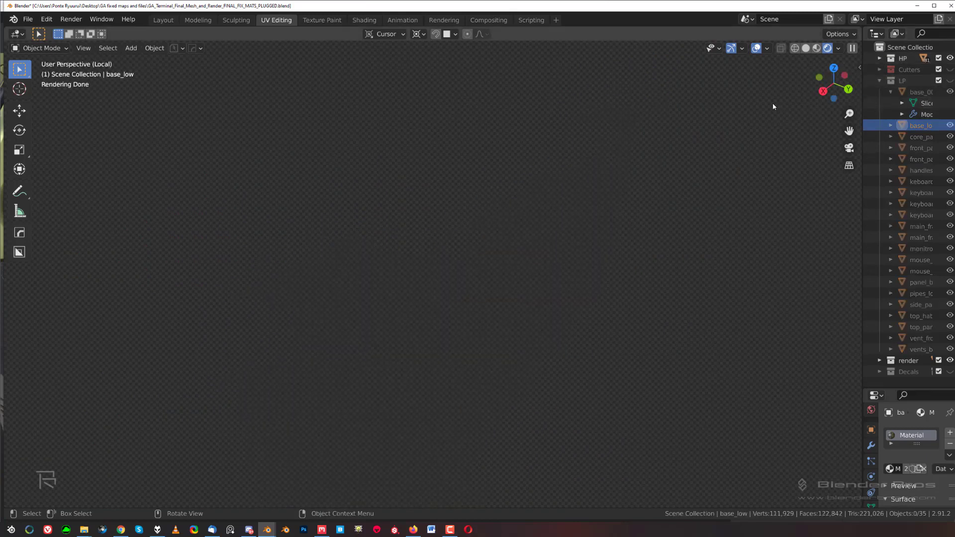
{"action": "left_click", "coordinate": [878, 59]}
{"action": "left_click", "coordinate": [879, 59]}
{"action": "key", "text": "KP_Divide"}
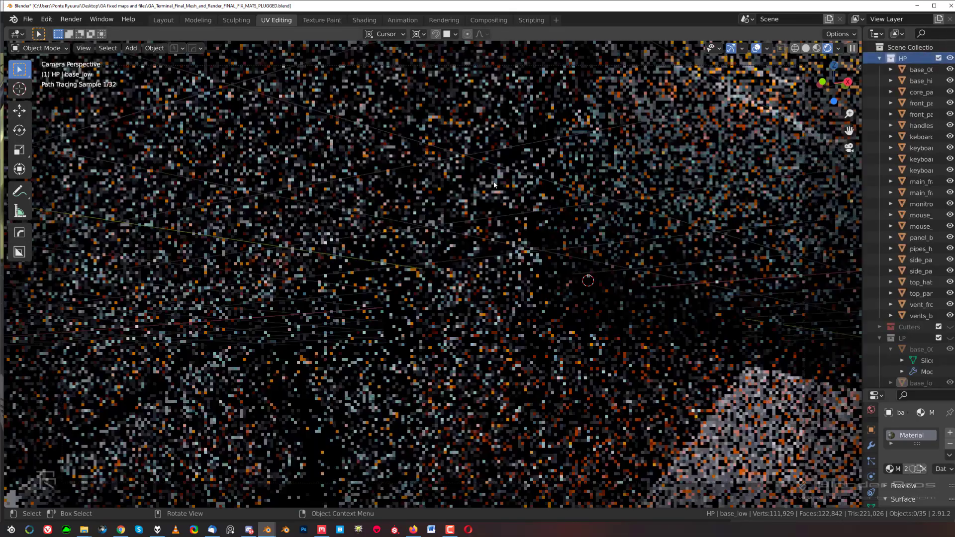
Step: Isolate base_high in local view and display it in Solid shading with Studio lighting and Material color
{"action": "left_click", "coordinate": [920, 81]}
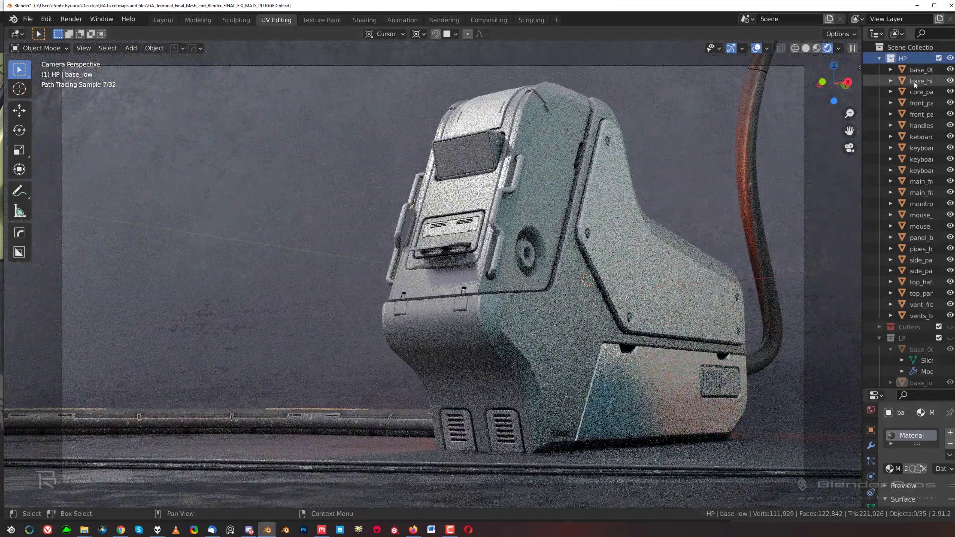
{"action": "key", "text": "KP_Divide"}
{"action": "middle_click_drag", "start_coordinate": [607, 256], "coordinate": [436, 256]}
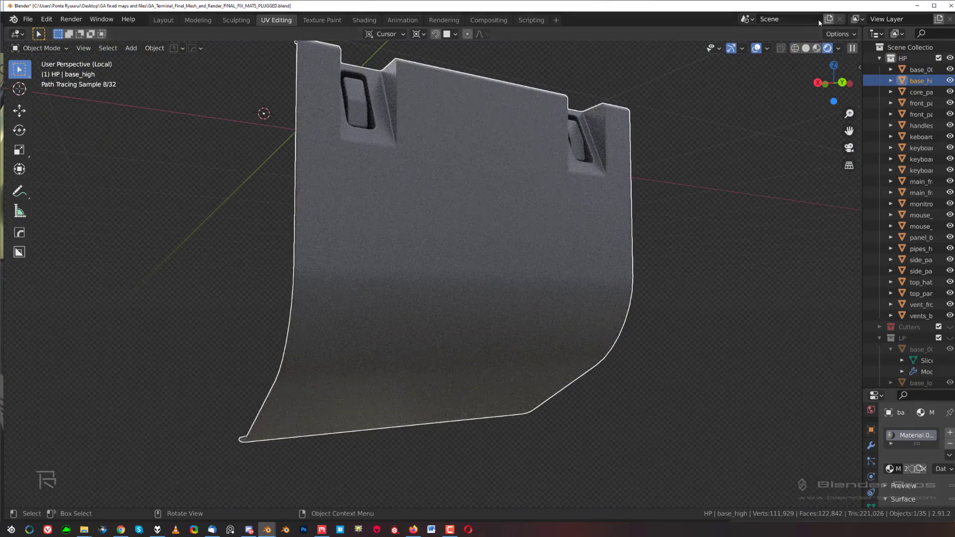
{"action": "left_click", "coordinate": [806, 48]}
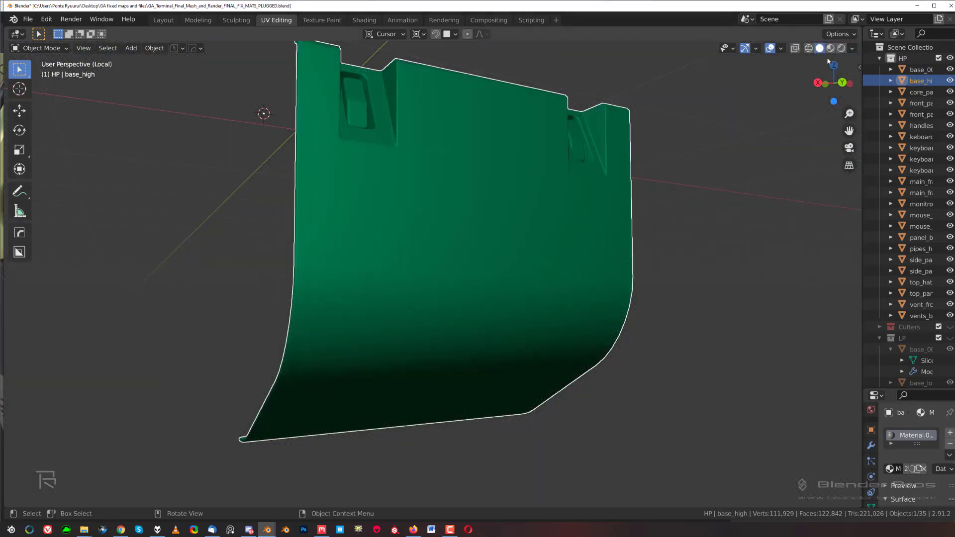
{"action": "left_click", "coordinate": [852, 48]}
{"action": "left_click", "coordinate": [802, 101]}
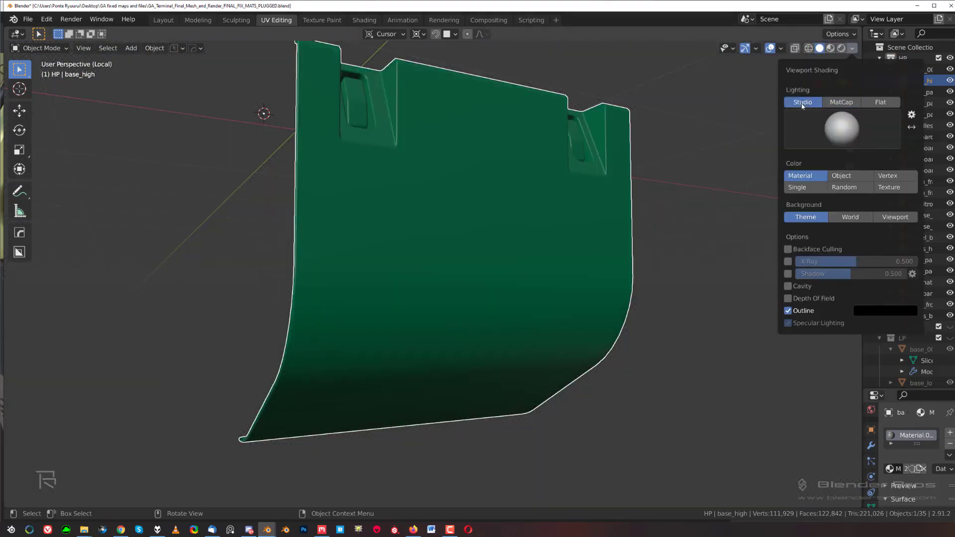
Step: Examine base_high's rear recess and material ID colors within the full high-poly terminal and in isolation
{"action": "key", "text": "KP_Divide"}
{"action": "scroll", "coordinate": [531, 208], "scroll_direction": "down", "scroll_amount": 3}
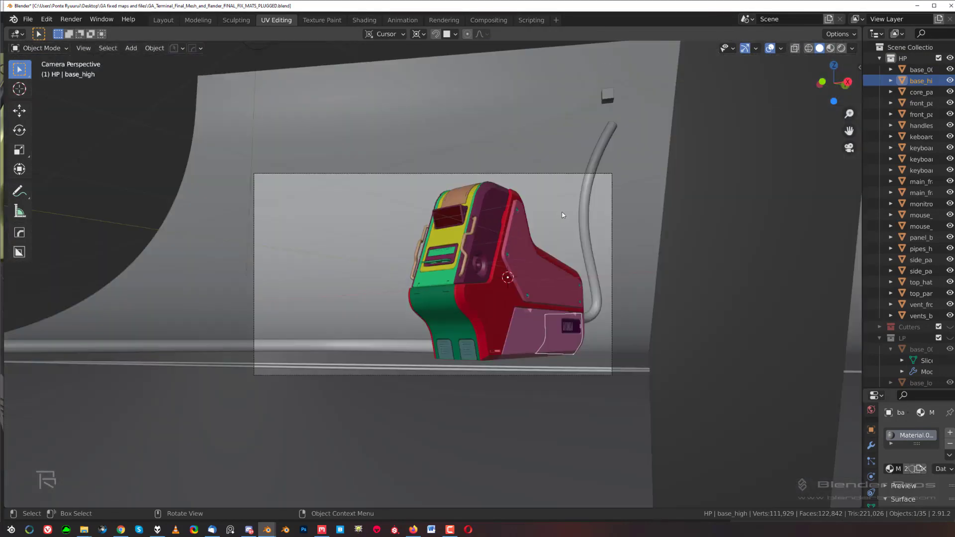
{"action": "middle_click_drag", "start_coordinate": [531, 207], "coordinate": [495, 207]}
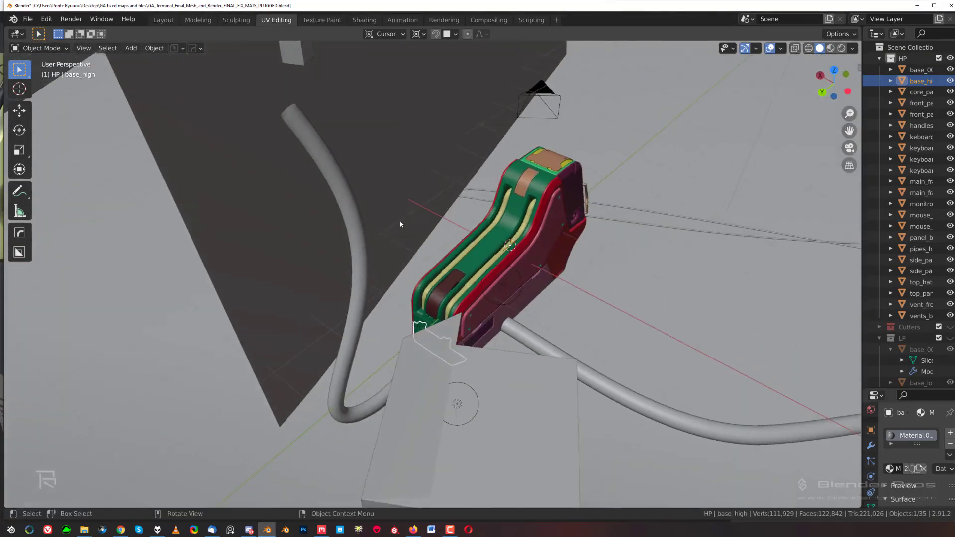
{"action": "scroll", "coordinate": [401, 223], "scroll_direction": "up", "scroll_amount": 5}
{"action": "scroll", "coordinate": [495, 171], "scroll_direction": "up", "scroll_amount": 3}
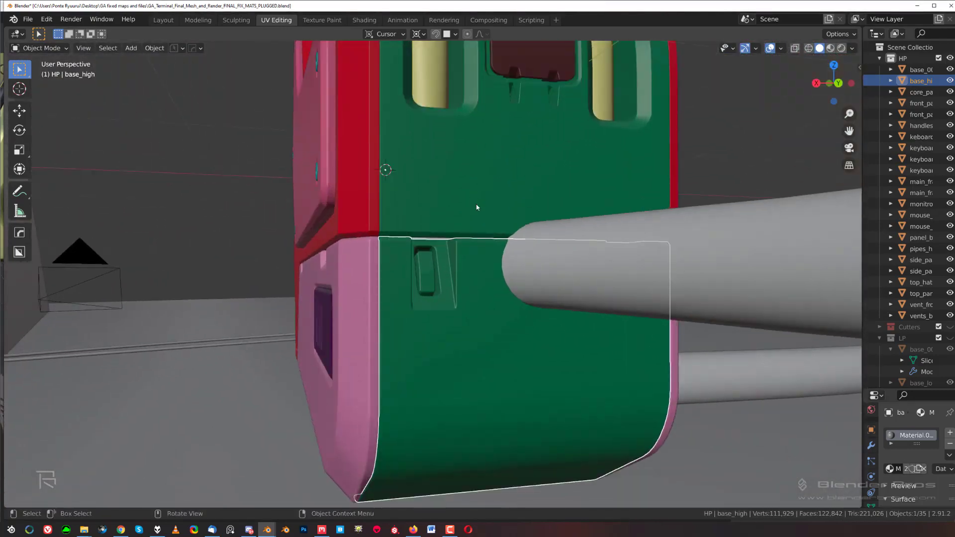
{"action": "scroll", "coordinate": [480, 214], "scroll_direction": "up", "scroll_amount": 5}
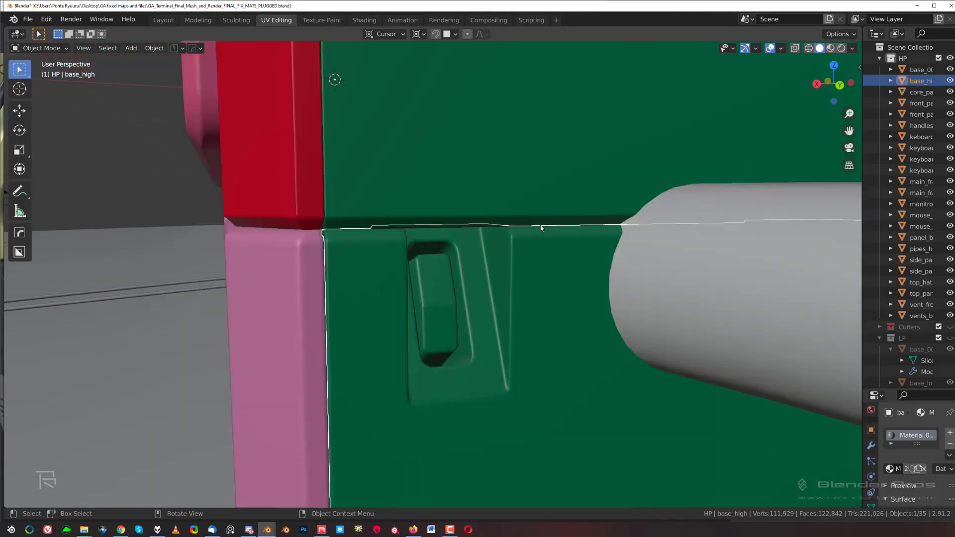
{"action": "scroll", "coordinate": [475, 260], "scroll_direction": "down", "scroll_amount": 8}
{"action": "middle_click_drag", "start_coordinate": [333, 202], "coordinate": [624, 211]}
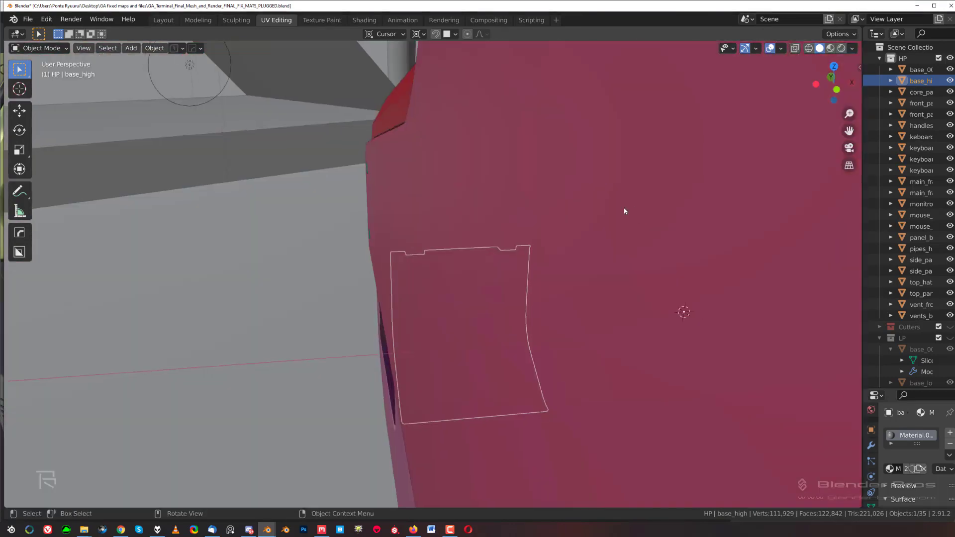
{"action": "key", "text": "KP_Divide"}
{"action": "scroll", "coordinate": [619, 181], "scroll_direction": "down", "scroll_amount": 5}
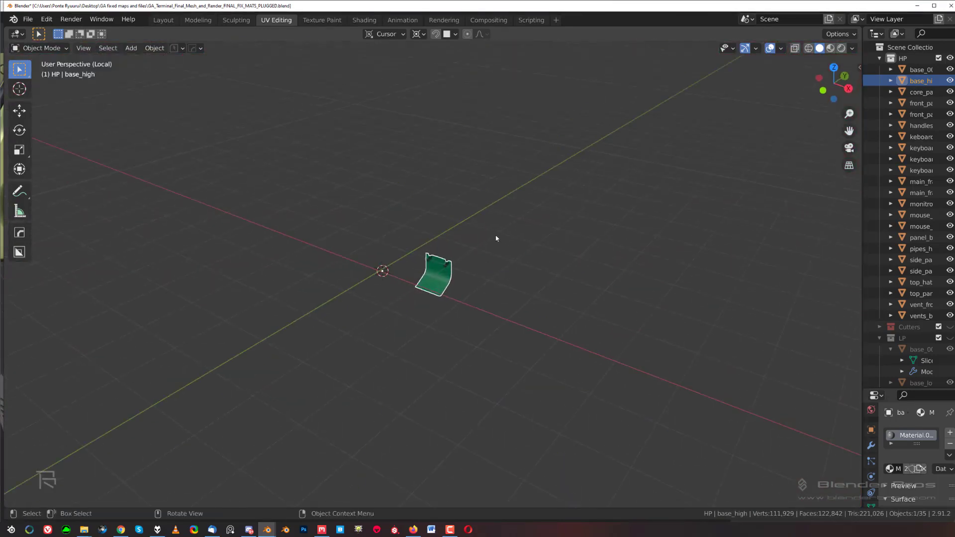
Step: Return to the full scene, then hide and collapse the HP collection
{"action": "key", "text": "KP_Divide"}
{"action": "left_click", "coordinate": [949, 58]}
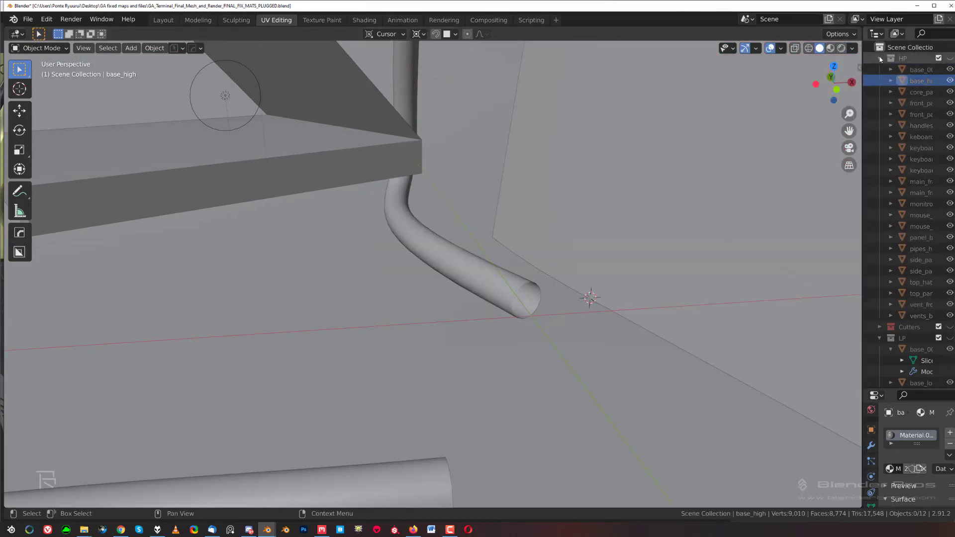
{"action": "left_click", "coordinate": [879, 59]}
Step: Switch to Quixel Mixer and examine the green patches in the rear recess and the whole textured terminal
{"action": "left_click", "coordinate": [321, 530]}
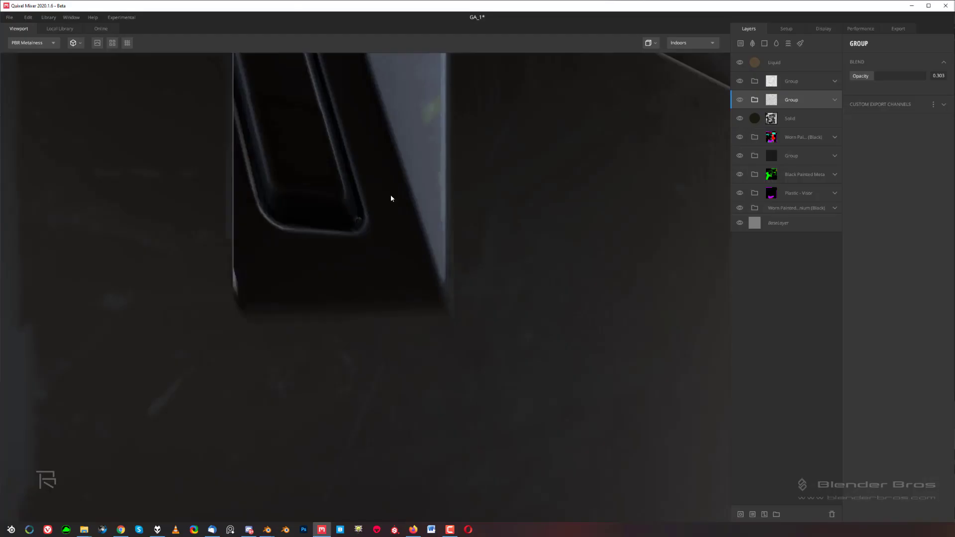
{"action": "middle_click_drag", "start_coordinate": [391, 195], "coordinate": [390, 225]}
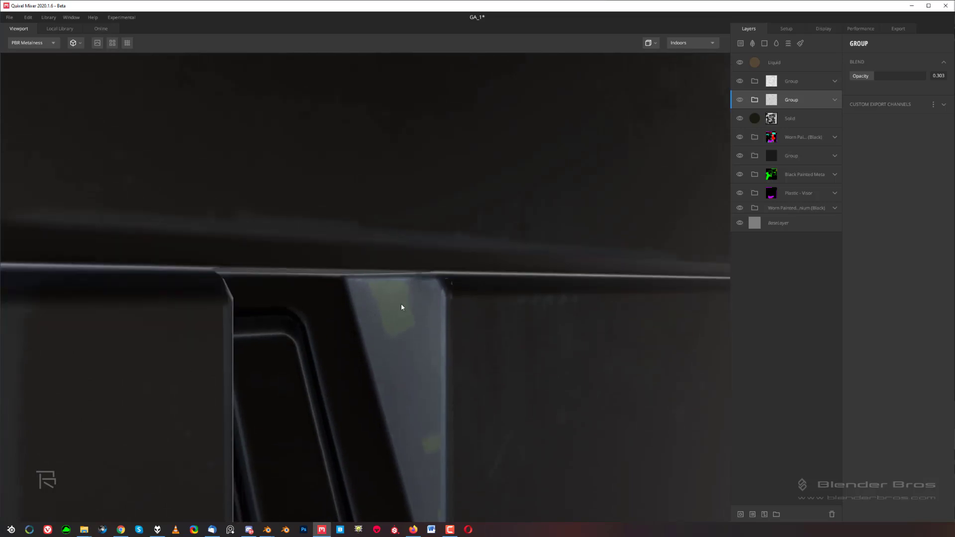
{"action": "scroll", "coordinate": [402, 307], "scroll_direction": "down", "scroll_amount": 10}
{"action": "middle_click_drag", "start_coordinate": [377, 288], "coordinate": [535, 301]}
{"action": "left_click_drag", "start_coordinate": [536, 301], "coordinate": [628, 272], "text": "alt"}
{"action": "scroll", "coordinate": [462, 294], "scroll_direction": "up", "scroll_amount": 6}
{"action": "left_click_drag", "start_coordinate": [454, 286], "coordinate": [467, 255], "text": "alt"}
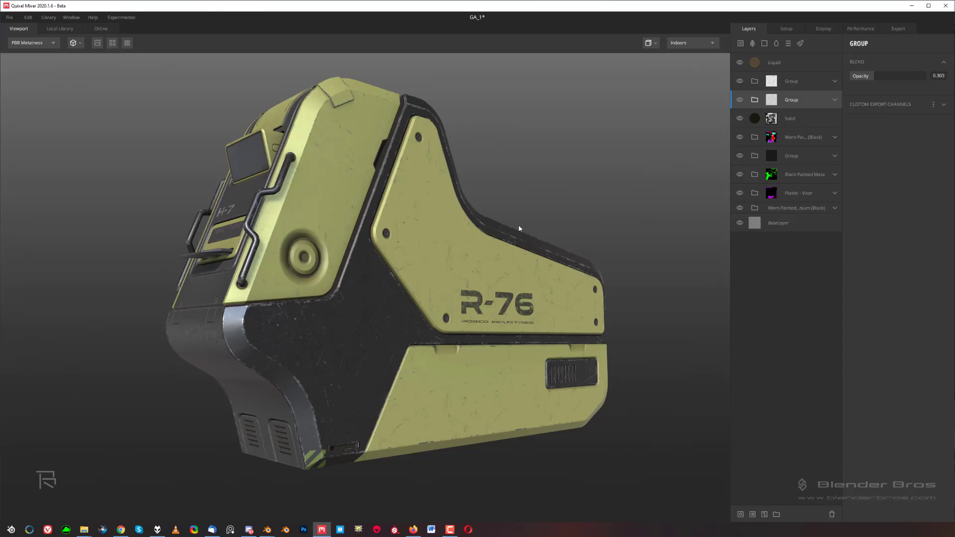
{"action": "left_click_drag", "start_coordinate": [433, 232], "coordinate": [445, 273]}
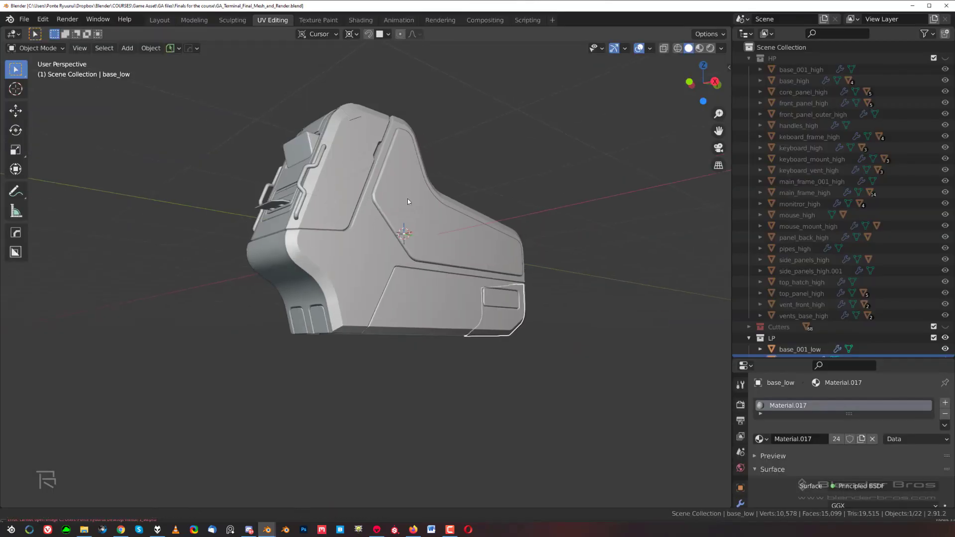
Step: Examine the low-poly terminal's side panels and rear base recesses in the Blender final mesh file
{"action": "scroll", "coordinate": [407, 198], "scroll_direction": "up", "scroll_amount": 3}
{"action": "middle_click_drag", "start_coordinate": [434, 278], "coordinate": [441, 234]}
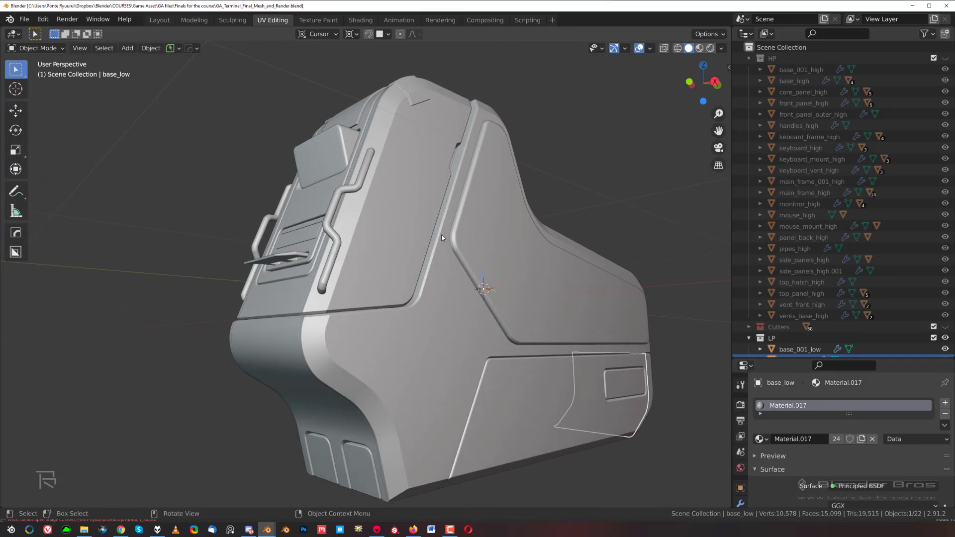
{"action": "middle_click_drag", "start_coordinate": [569, 300], "coordinate": [345, 239]}
{"action": "scroll", "coordinate": [345, 239], "scroll_direction": "up", "scroll_amount": 6}
{"action": "mouse_move", "coordinate": [401, 263]}
{"action": "middle_mouse_down", "text": "shift"}
{"action": "mouse_move", "coordinate": [329, 261]}
{"action": "mouse_move", "coordinate": [398, 263]}
{"action": "middle_mouse_up", "text": "shift"}
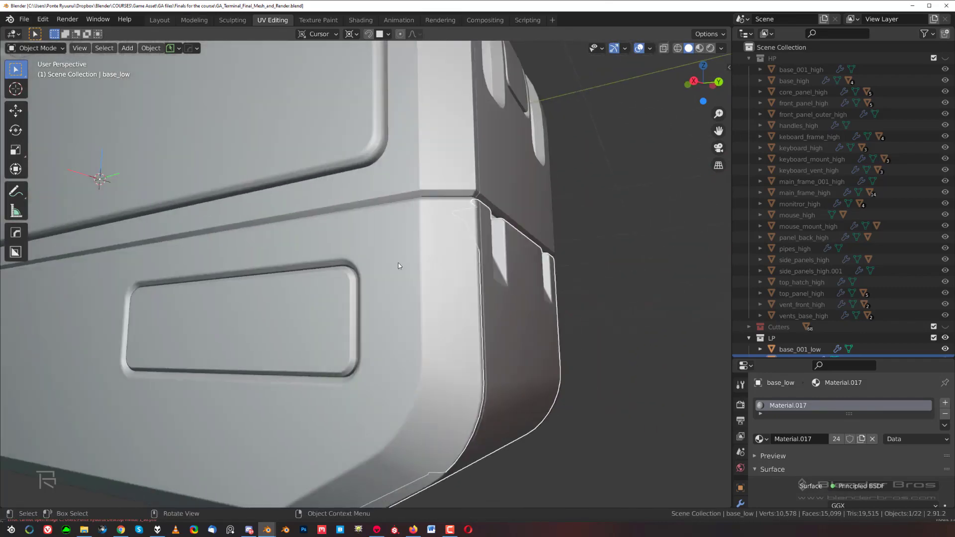
{"action": "scroll", "coordinate": [393, 271], "scroll_direction": "down", "scroll_amount": 3}
{"action": "middle_click_drag", "start_coordinate": [382, 314], "coordinate": [475, 291]}
{"action": "scroll", "coordinate": [398, 292], "scroll_direction": "down", "scroll_amount": 5}
{"action": "scroll", "coordinate": [486, 294], "scroll_direction": "up", "scroll_amount": 3}
{"action": "scroll", "coordinate": [476, 291], "scroll_direction": "down", "scroll_amount": 2}
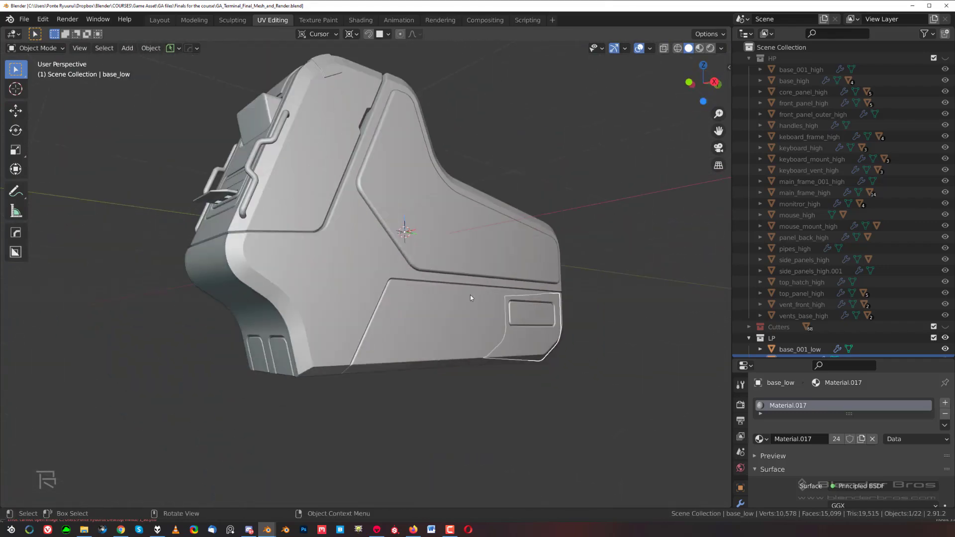